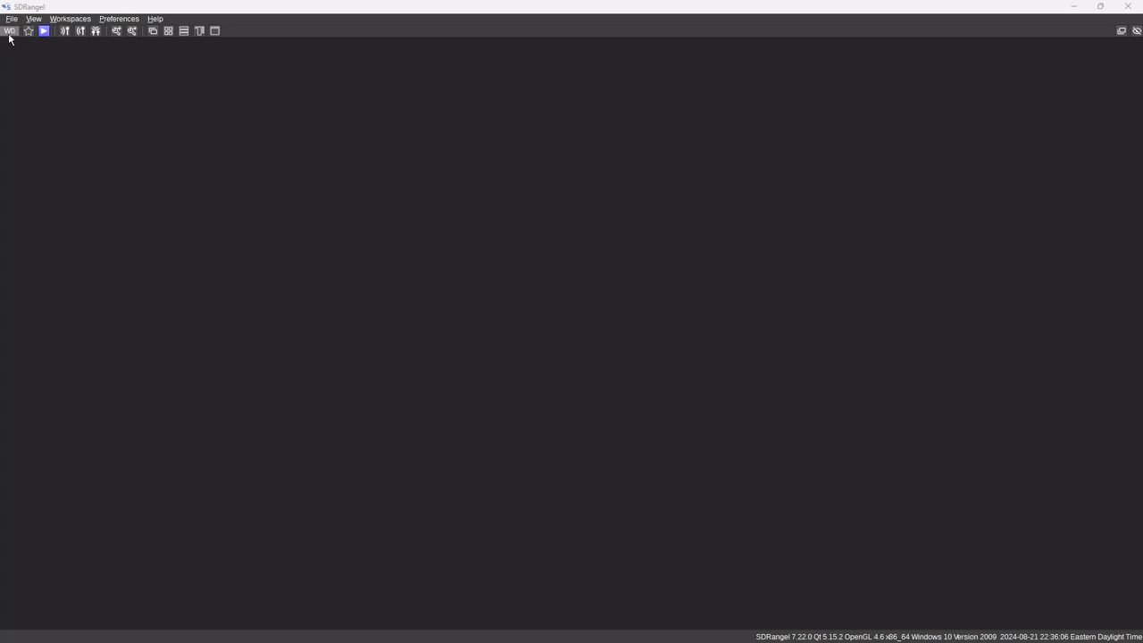
# Step: Create three additional workspaces, W1, W2 and W3
pyautogui.click(79, 19)
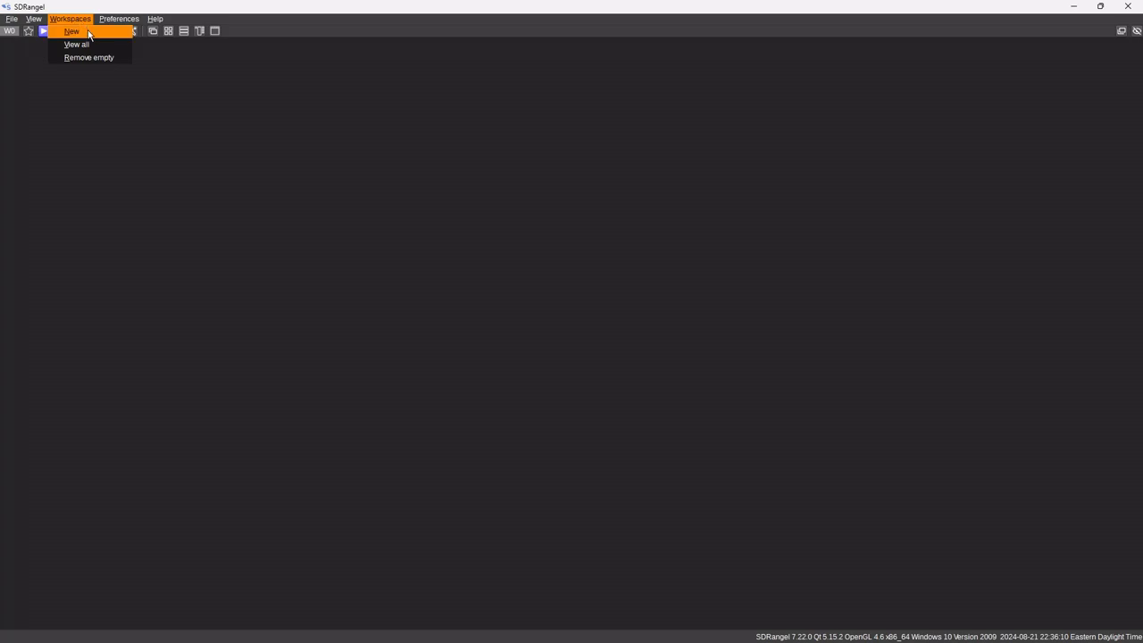
pyautogui.click(73, 31)
pyautogui.click(81, 21)
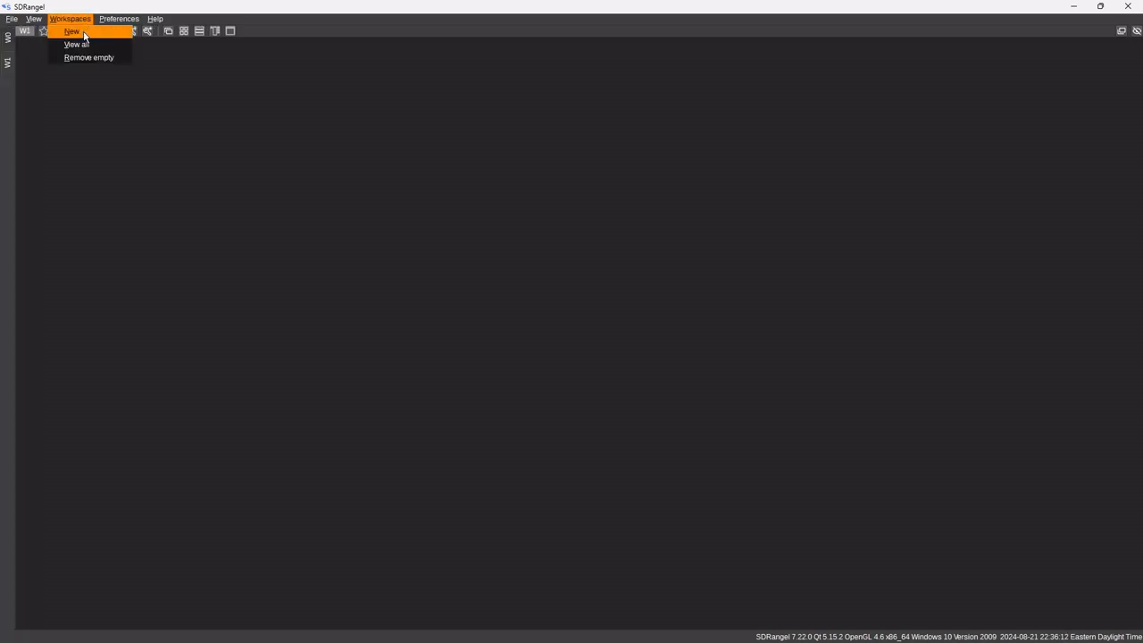
pyautogui.click(84, 36)
pyautogui.click(71, 18)
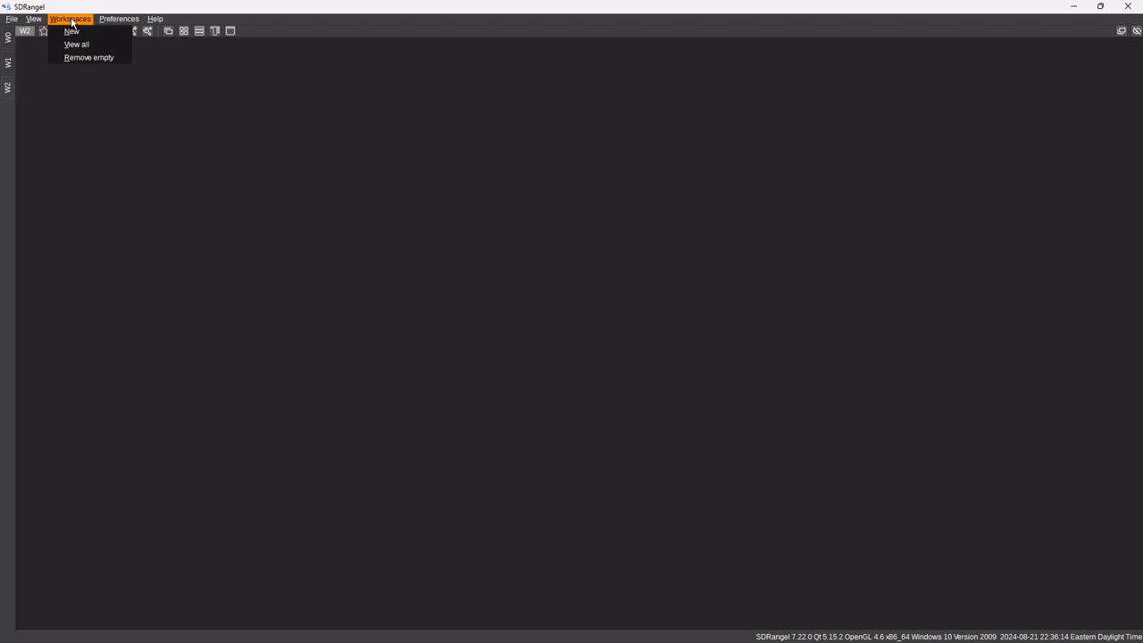
pyautogui.click(79, 32)
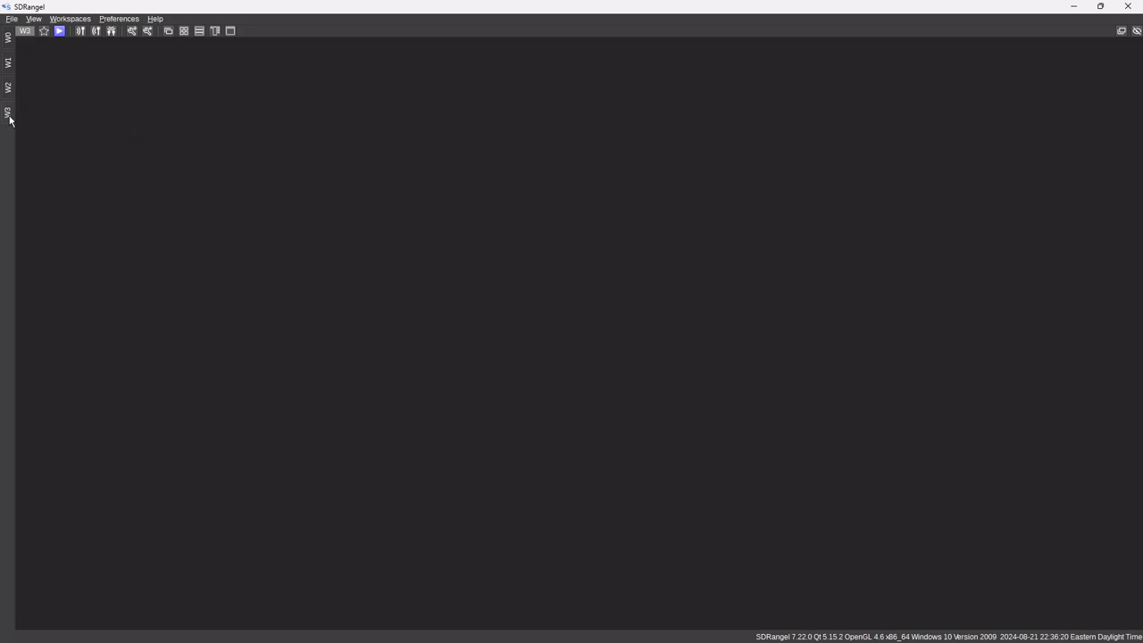
# Step: Switch through workspaces W0 to W3 and return to W0
pyautogui.click(8, 39)
pyautogui.click(9, 70)
pyautogui.click(9, 86)
pyautogui.click(10, 110)
pyautogui.click(8, 63)
pyautogui.click(9, 39)
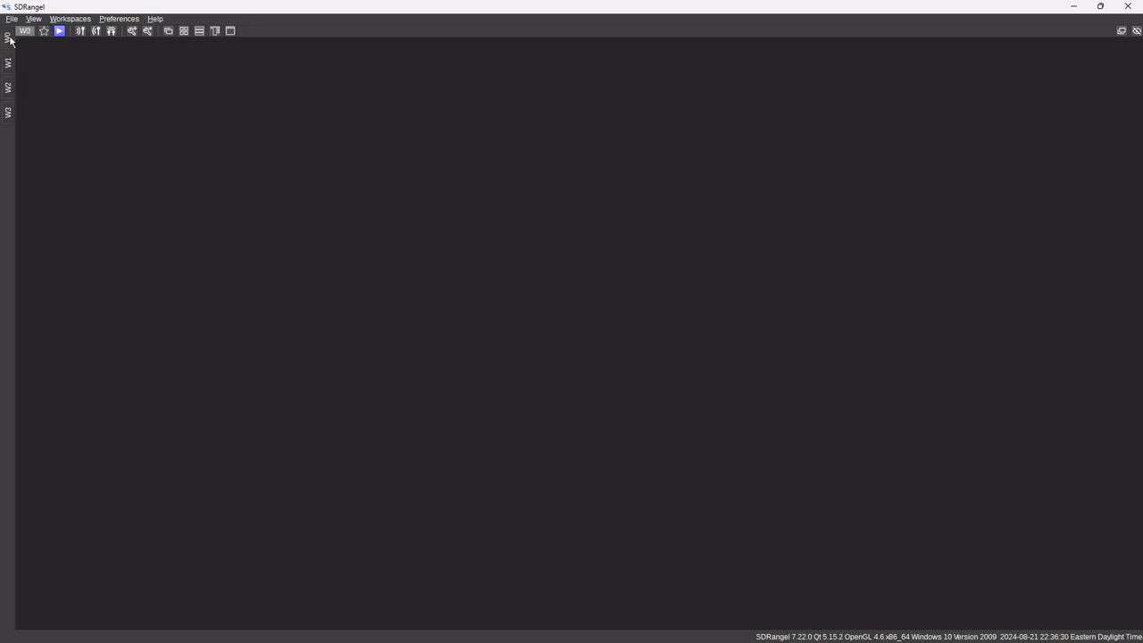
# Step: Add a receive device to workspace W0, choosing RTL-SDR[0] as the sampling device
pyautogui.click(79, 33)
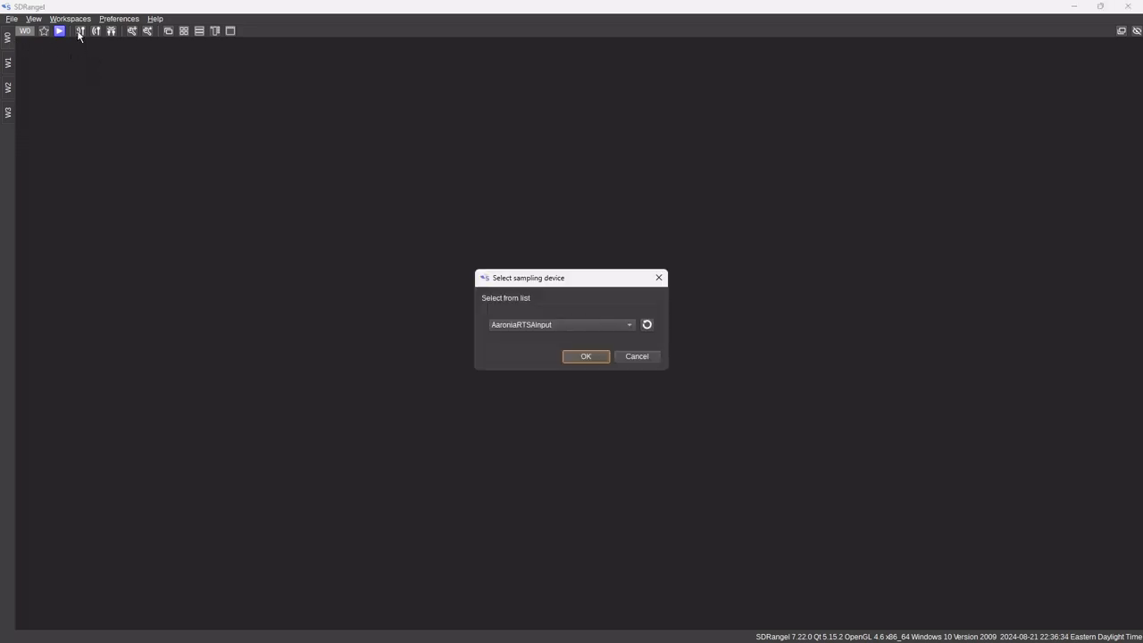
pyautogui.click(628, 331)
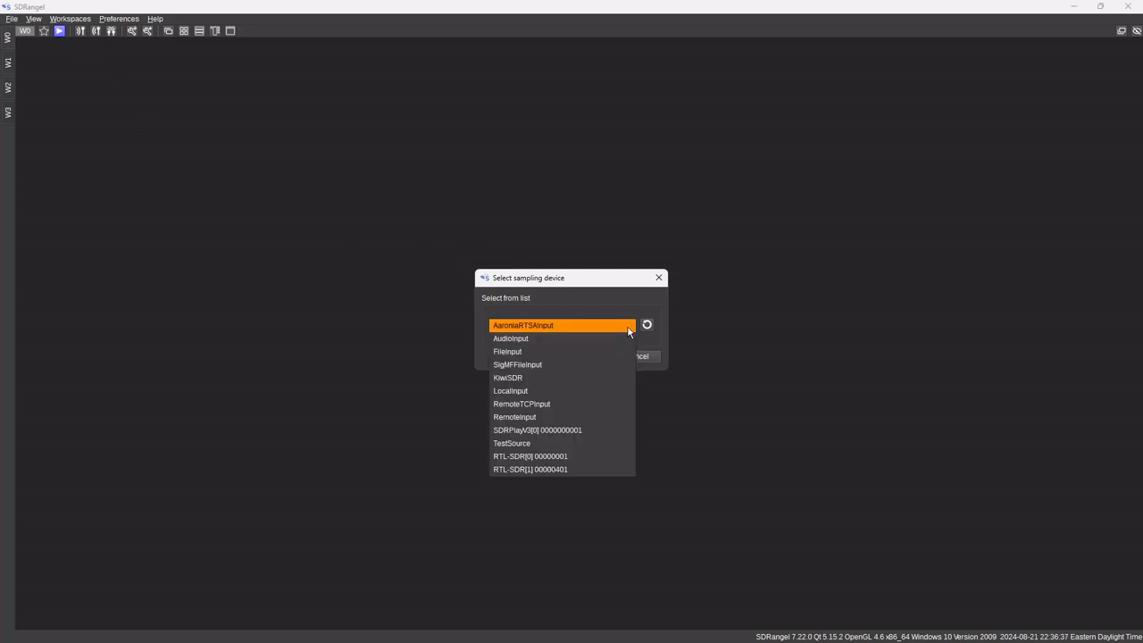
pyautogui.click(593, 456)
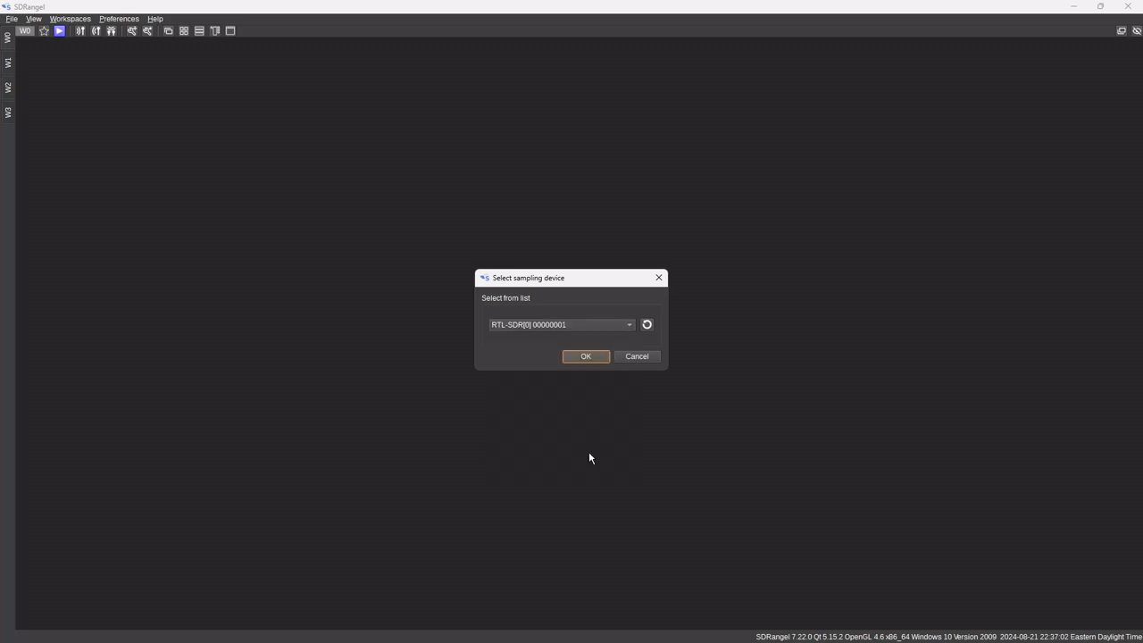
pyautogui.click(590, 356)
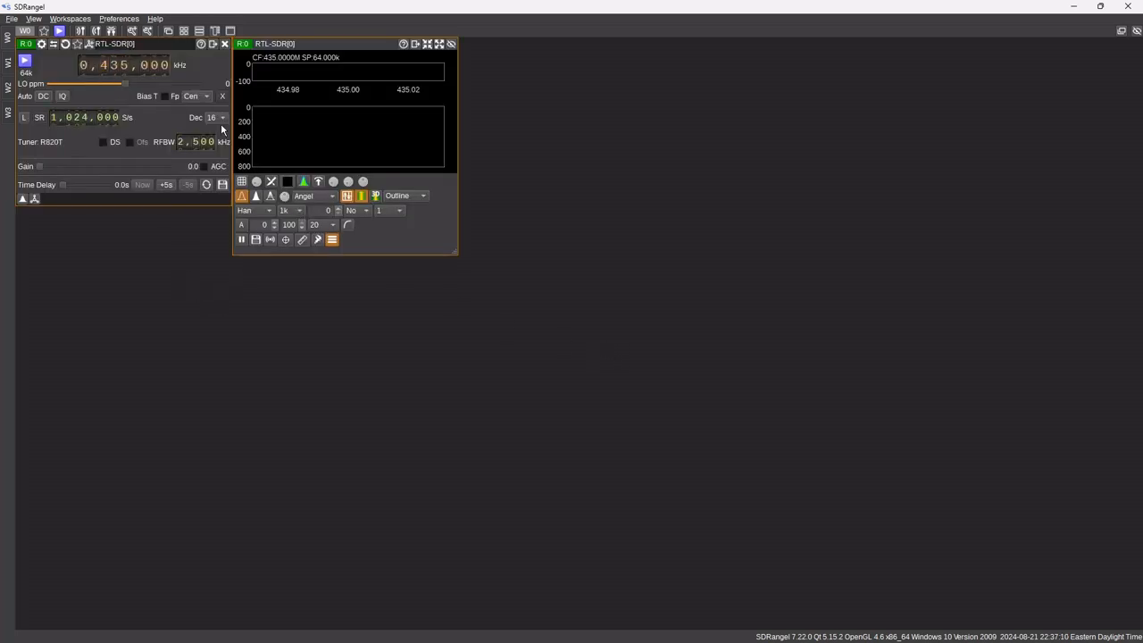
# Step: Tune the RTL-SDR[0] center frequency to 162,475 kHz
pyautogui.press('Down')
pyautogui.press('Down')
pyautogui.press('Down')
pyautogui.press('Up')
pyautogui.press('Up')
pyautogui.press('Up')
pyautogui.press('Right')
pyautogui.press('Down')
pyautogui.press('Down')
pyautogui.press('Down')
pyautogui.press('Down')
pyautogui.press('Up')
pyautogui.press('Right')
pyautogui.press('Up')
pyautogui.press('Up')
pyautogui.press('4')
pyautogui.press('3')
pyautogui.press('6')
pyautogui.press('Up')
pyautogui.press('Right')
pyautogui.press('Up')
pyautogui.press('Up')
pyautogui.press('Up')
pyautogui.press('Up')
pyautogui.press('Up')
# Step: Set the RTL-SDR[0] decimation to 1 and its sample rate to 1,000,000 S/s
pyautogui.click(221, 118)
pyautogui.click(212, 66)
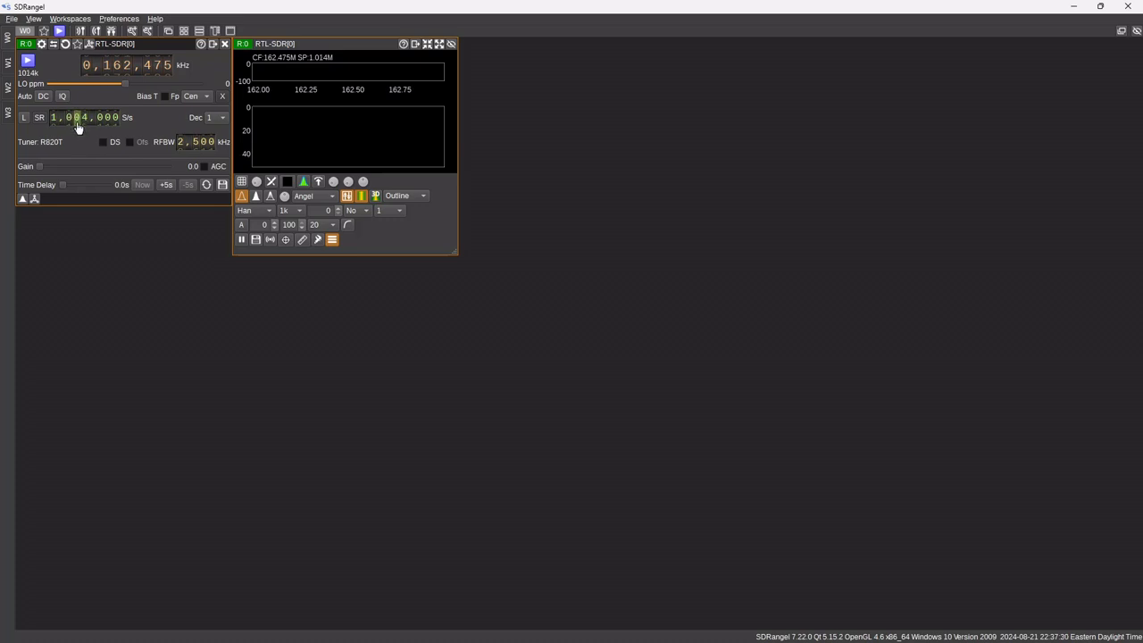
pyautogui.scroll(-3, 78, 128)
pyautogui.scroll(-1, 77, 128)
# Step: Set the RTL-SDR[0] gain to 20.7 with automatic DC correction on, and enlarge its spectrum window
pyautogui.moveTo(41, 166); pyautogui.dragTo(94, 167)
pyautogui.click(42, 96)
pyautogui.moveTo(454, 250); pyautogui.dragTo(563, 311)
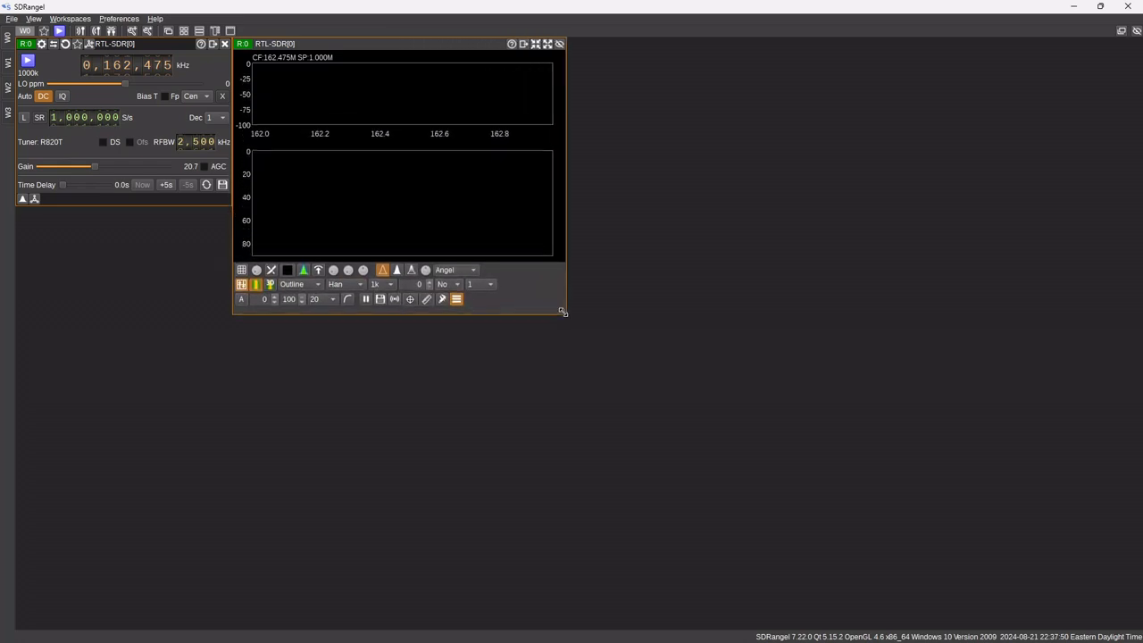
# Step: Add an NFM Demodulator channel to the RTL-SDR[0] receiver
pyautogui.click(89, 47)
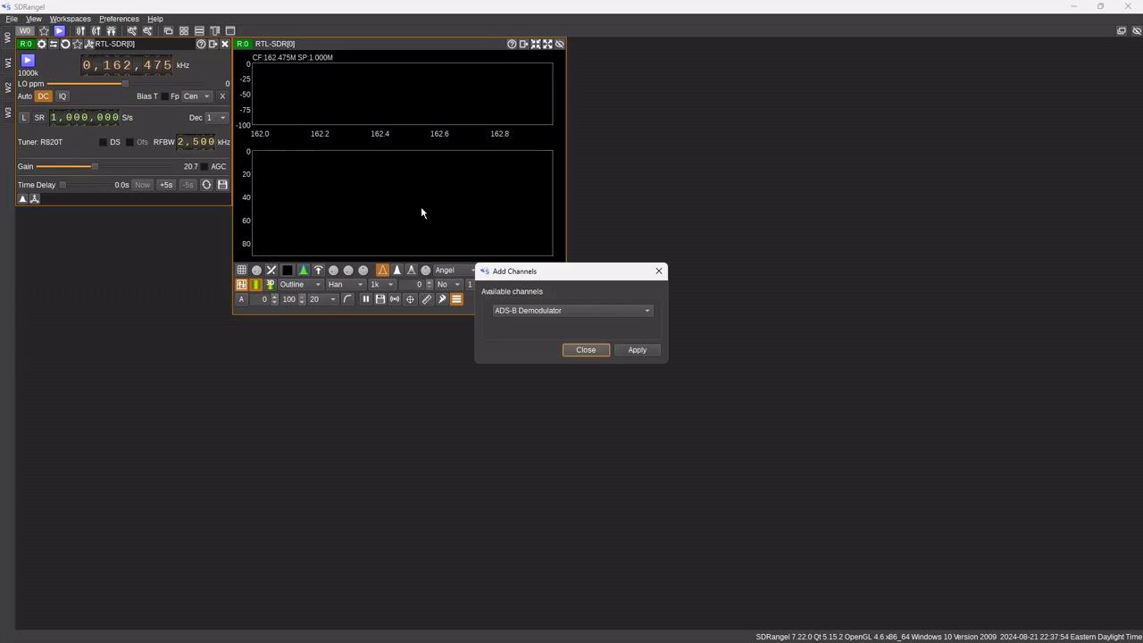
pyautogui.click(647, 310)
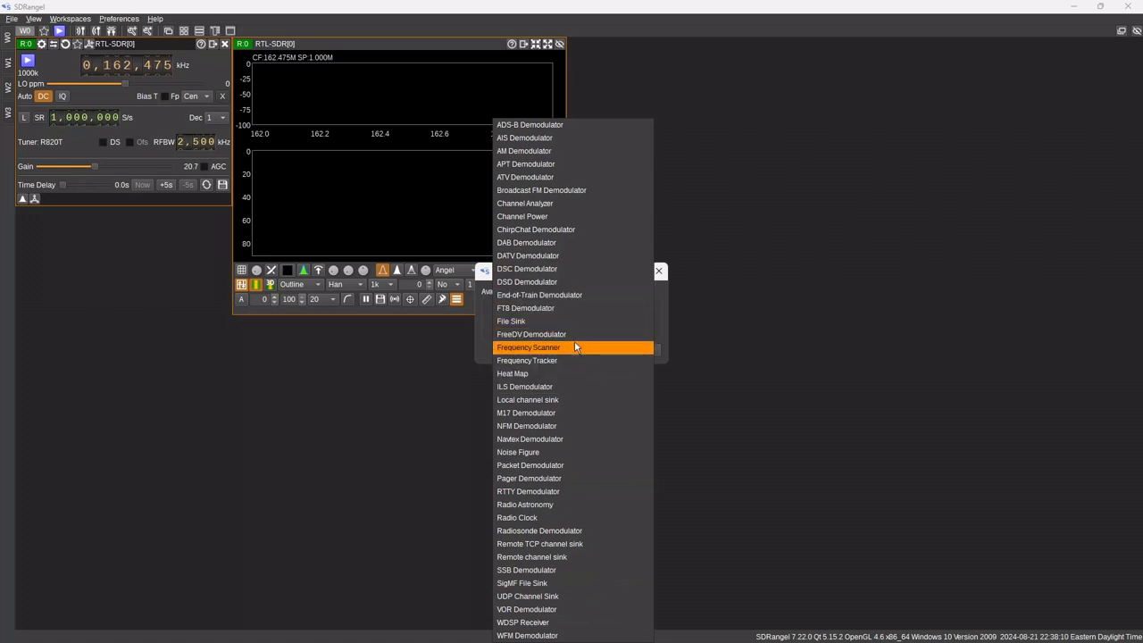
pyautogui.click(578, 426)
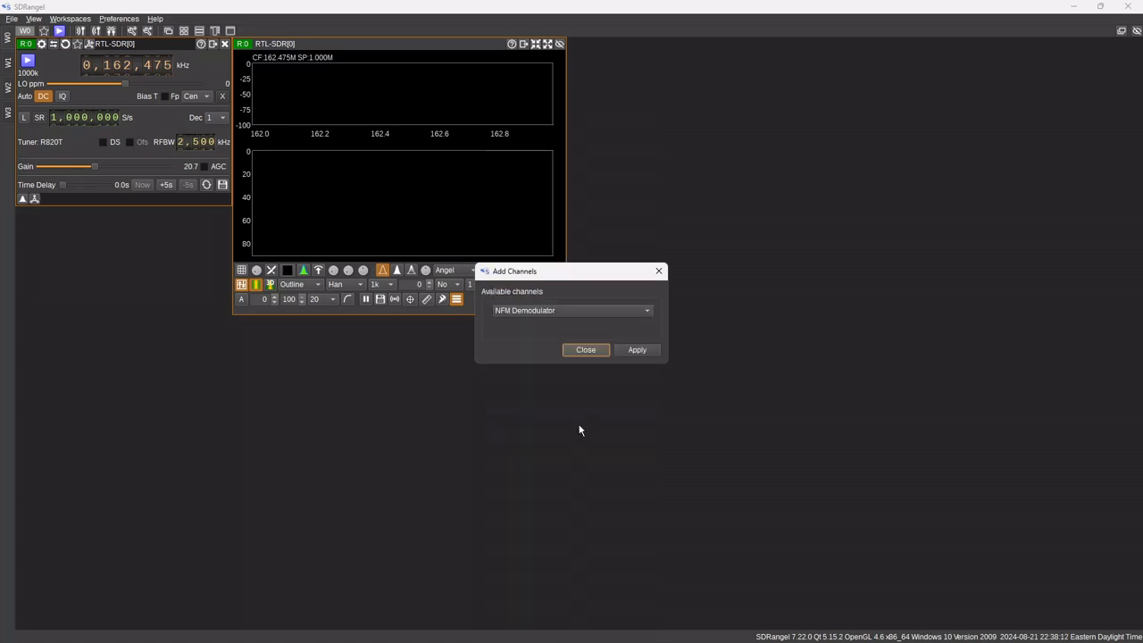
pyautogui.click(637, 349)
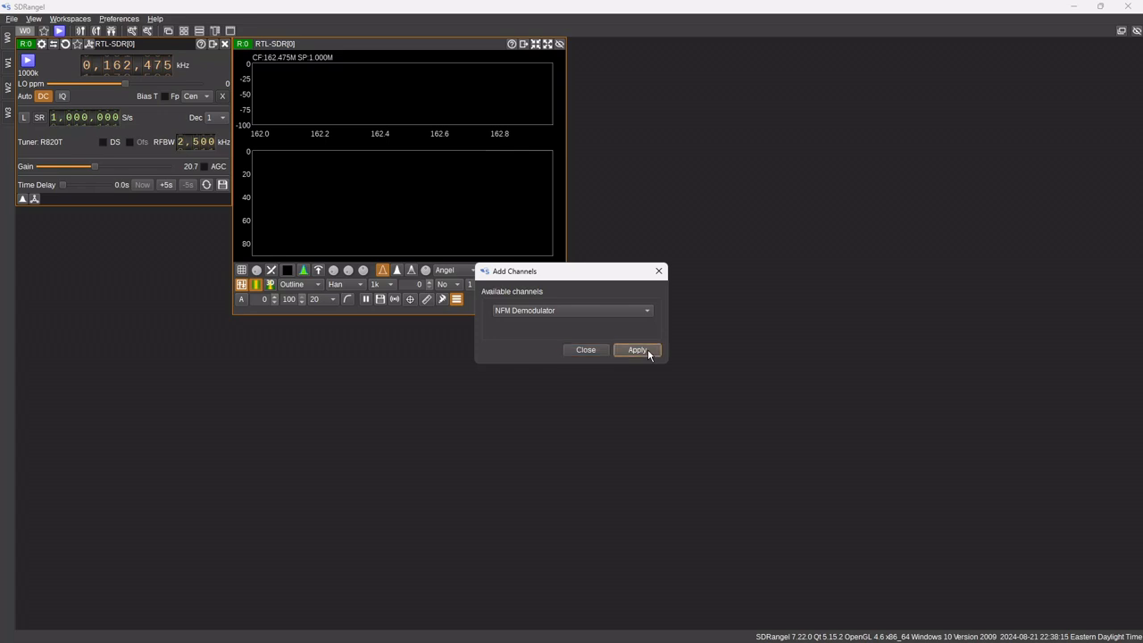
pyautogui.click(581, 350)
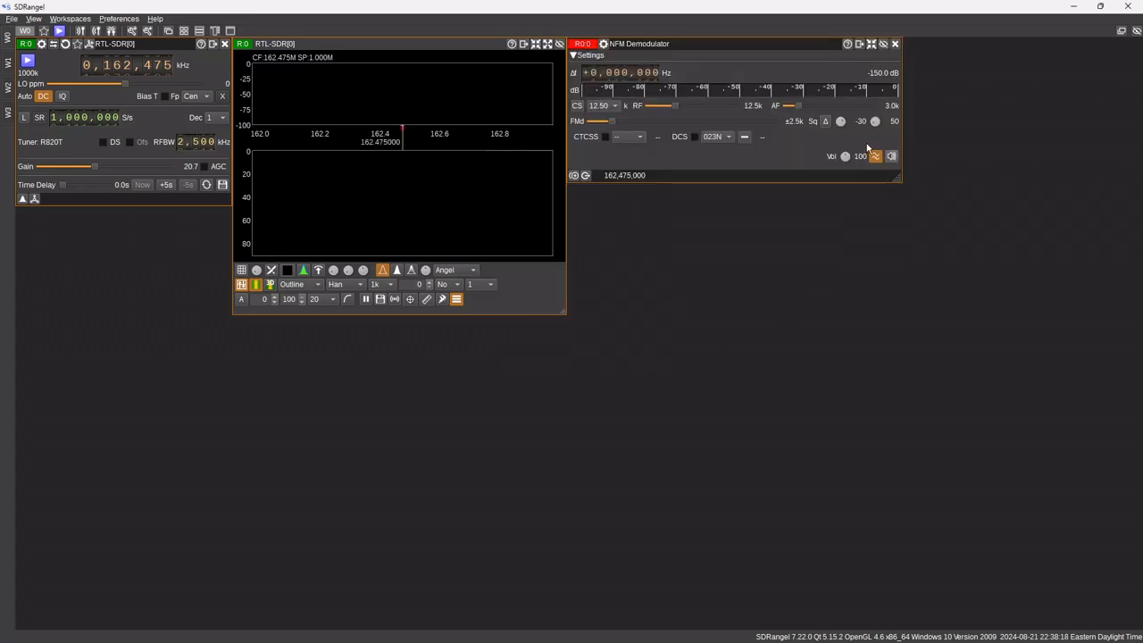
# Step: Set the NFM demodulator to 25.00 k channel spacing, squelch -91 and volume 40, and start the RTL-SDR[0] receiver
pyautogui.scroll(-5, 840, 123)
pyautogui.click(603, 106)
pyautogui.click(601, 119)
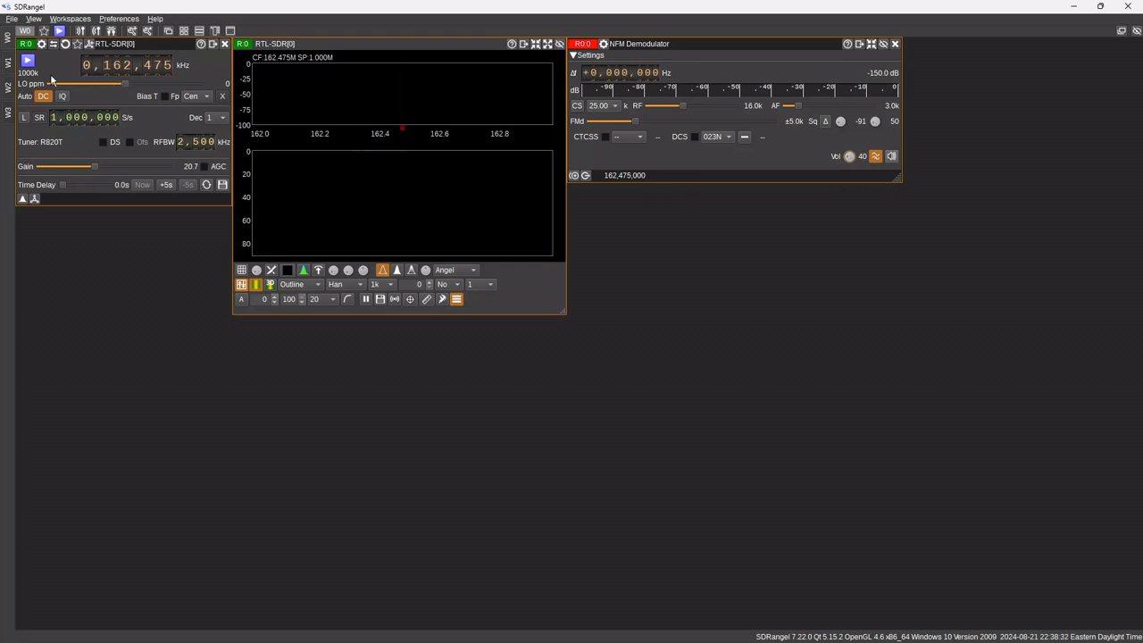
pyautogui.click(26, 64)
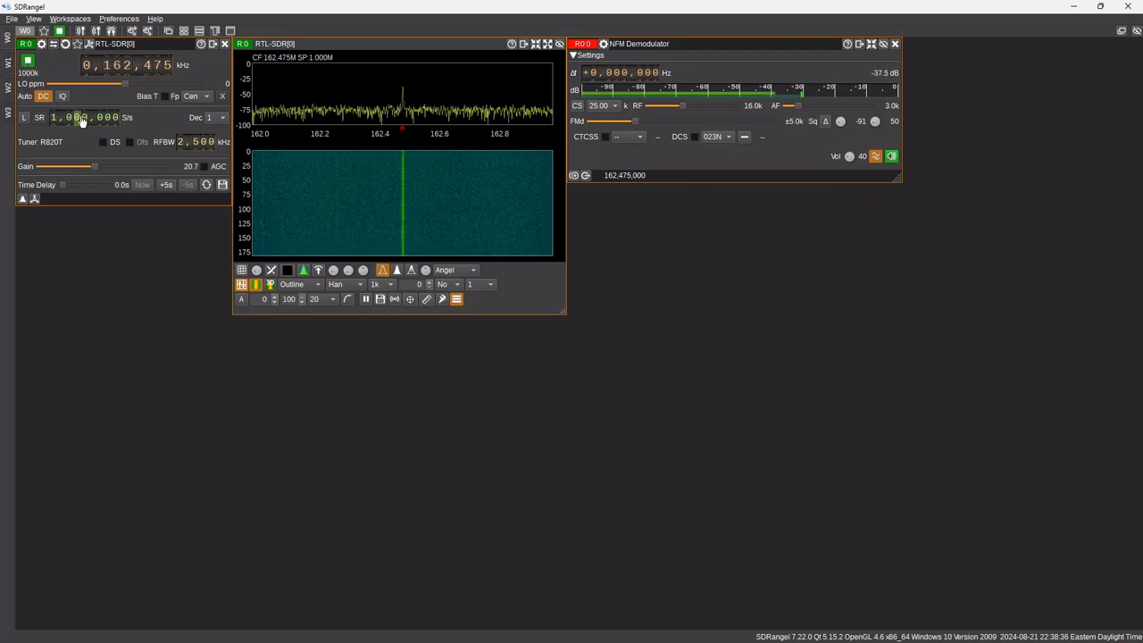
# Step: Replace automatic DC correction with IQ correction on RTL-SDR[0] and lower the NFM demodulator's volume to 5
pyautogui.click(39, 98)
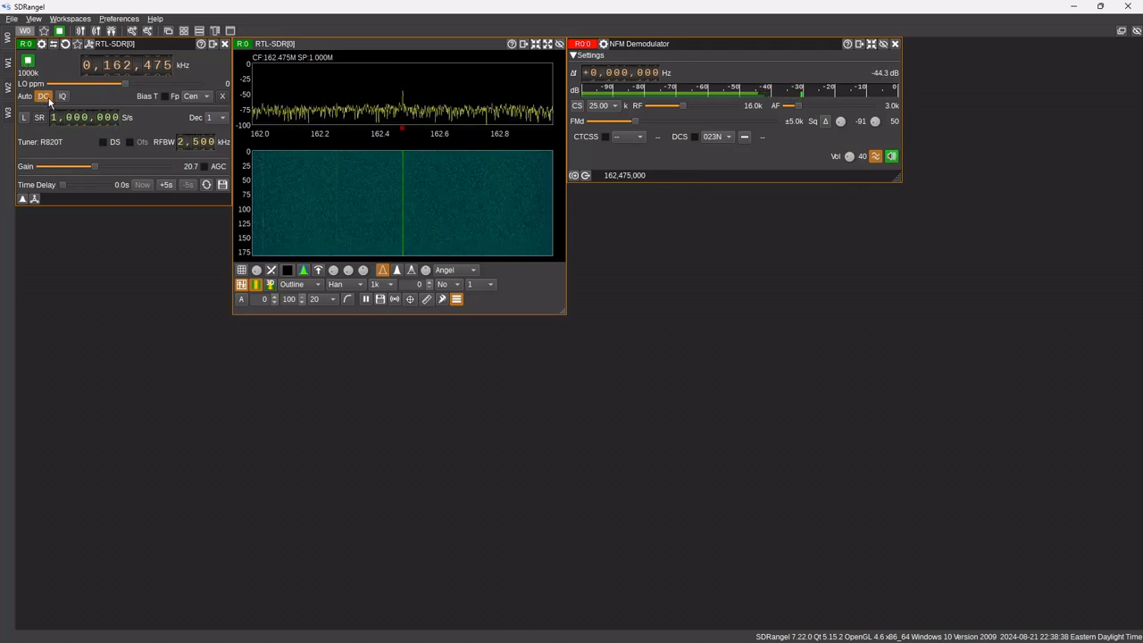
pyautogui.click(61, 96)
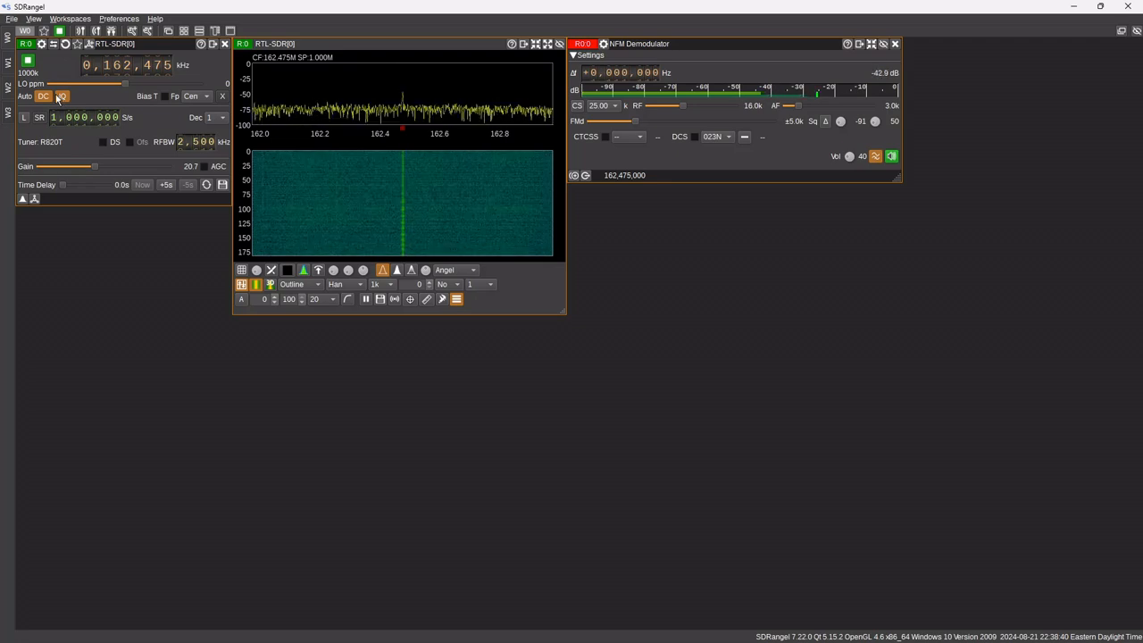
pyautogui.click(46, 98)
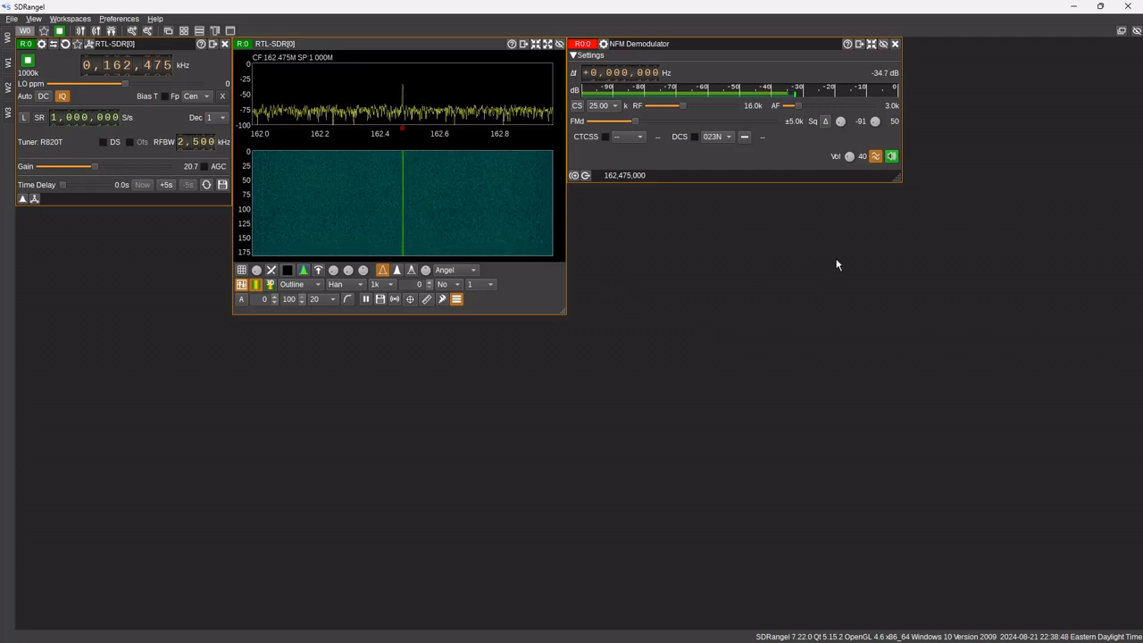
pyautogui.click(849, 160)
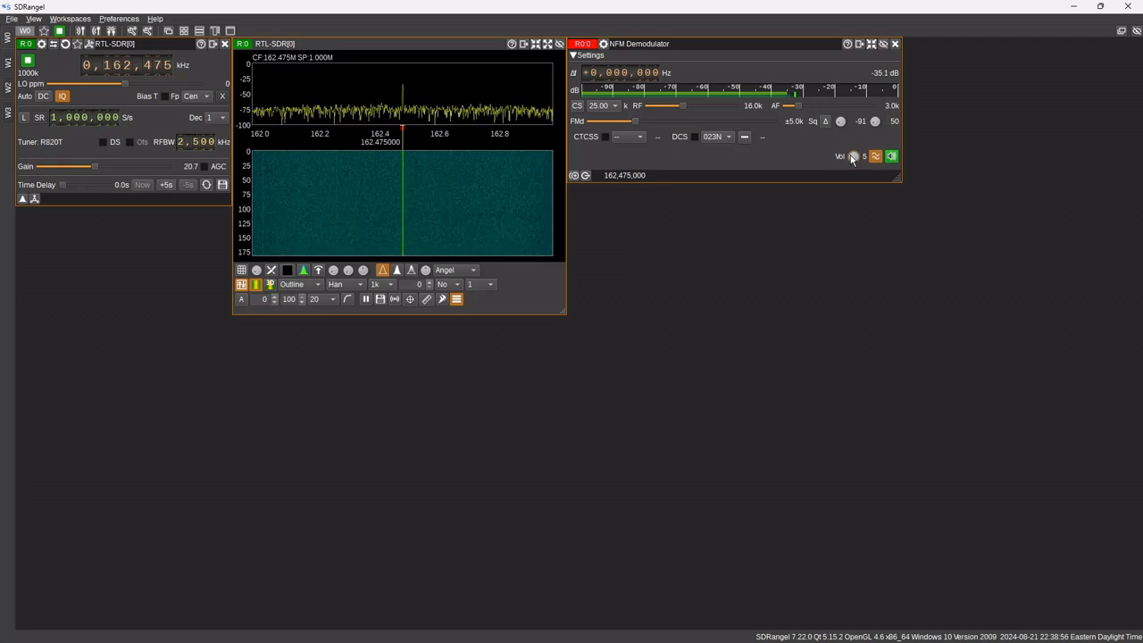
# Step: Add a receive device to workspace W1, choosing RTL-SDR[1] as the sampling device
pyautogui.click(12, 66)
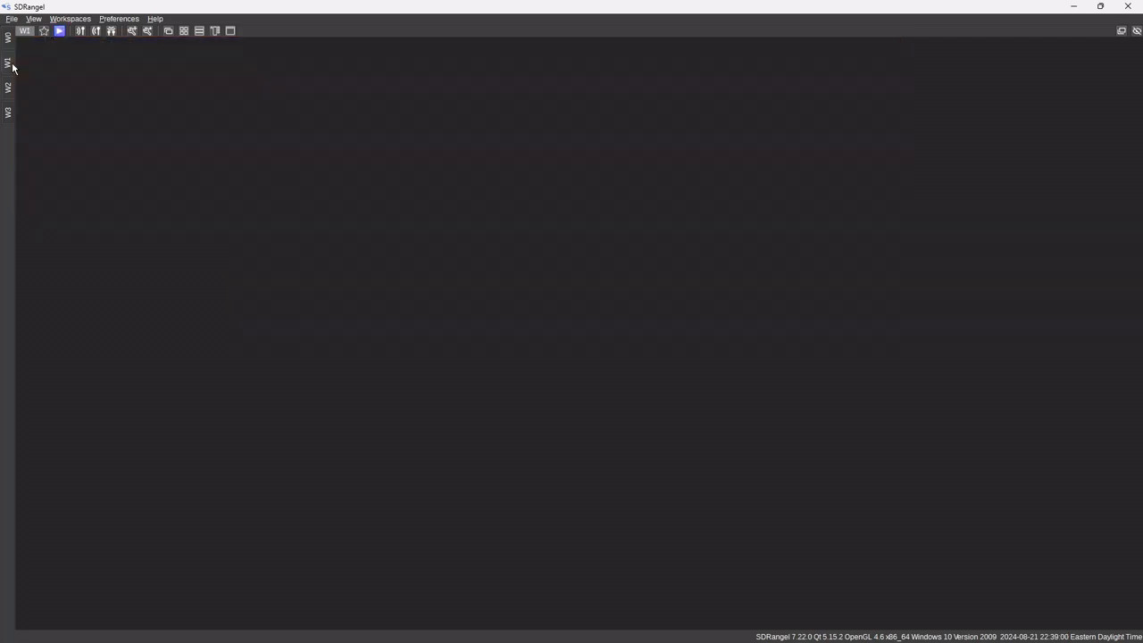
pyautogui.click(82, 31)
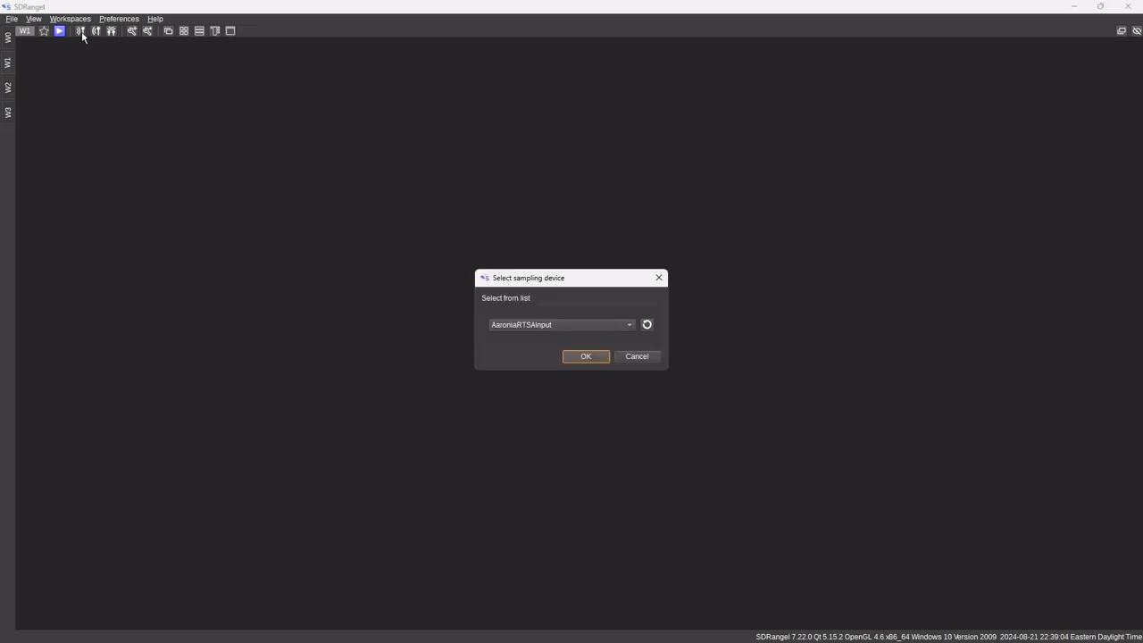
pyautogui.click(587, 327)
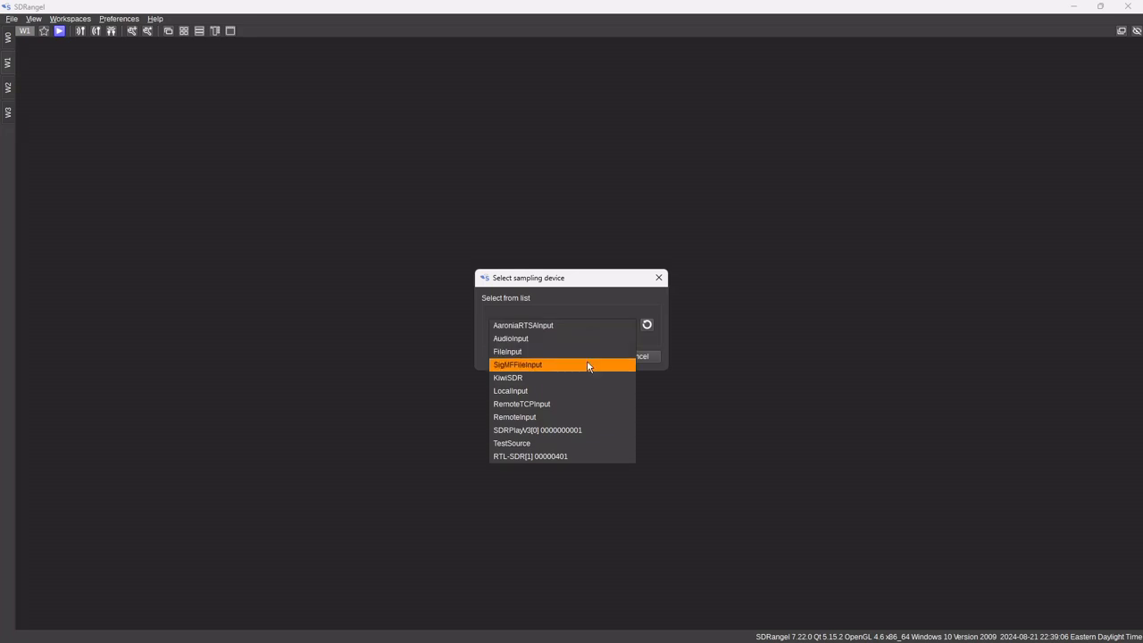
pyautogui.click(599, 457)
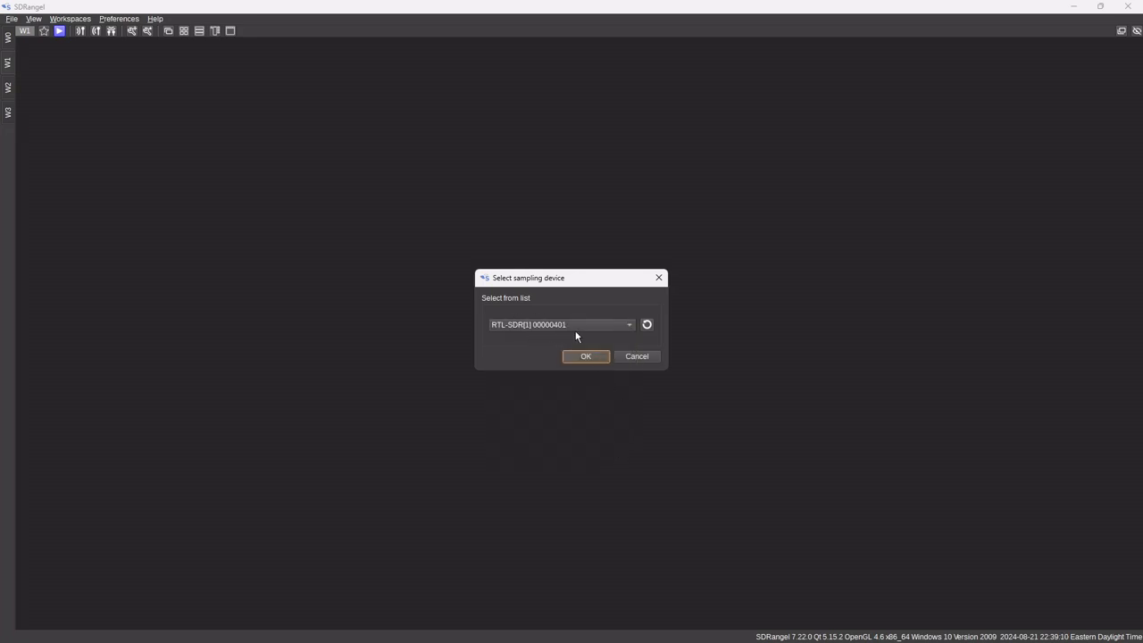
pyautogui.click(589, 358)
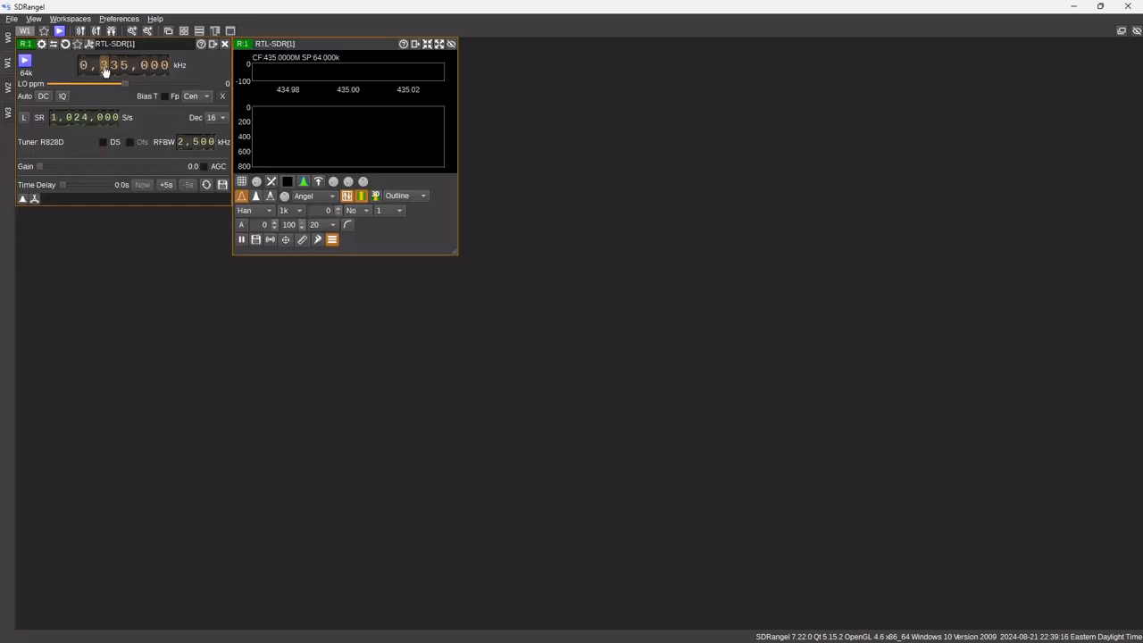
# Step: Tune the RTL-SDR[1] center frequency to 103,300 kHz
pyautogui.scroll(-1, 105, 71)
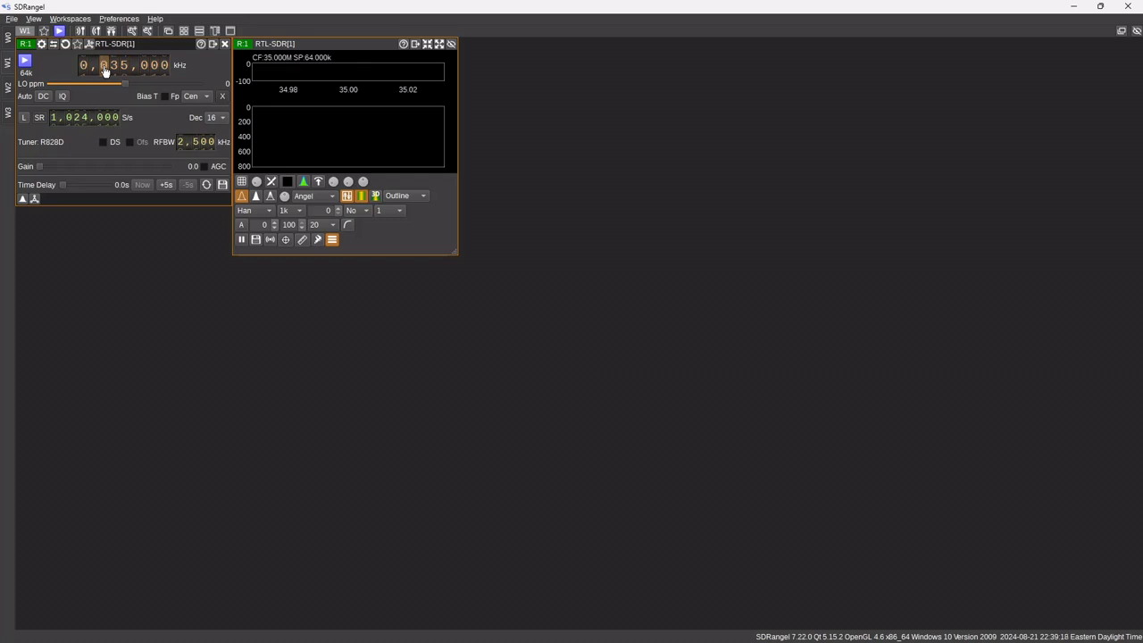
pyautogui.scroll(2, 104, 71)
pyautogui.scroll(1, 105, 71)
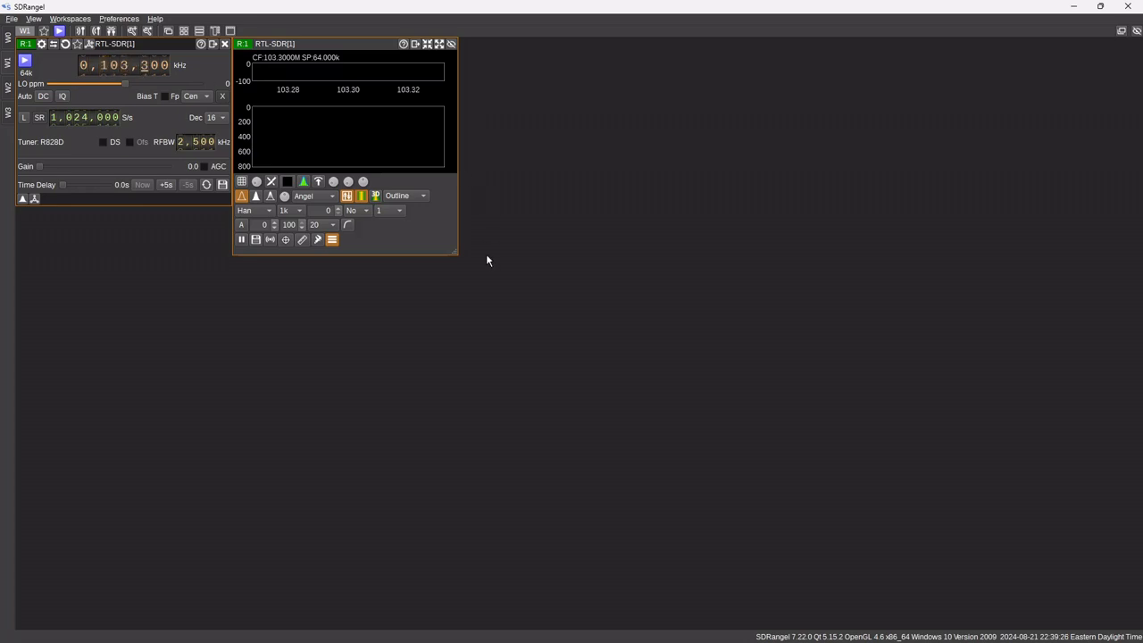
# Step: Enlarge the RTL-SDR[1] spectrum window and set the device's decimation to 1
pyautogui.moveTo(454, 251); pyautogui.dragTo(796, 406)
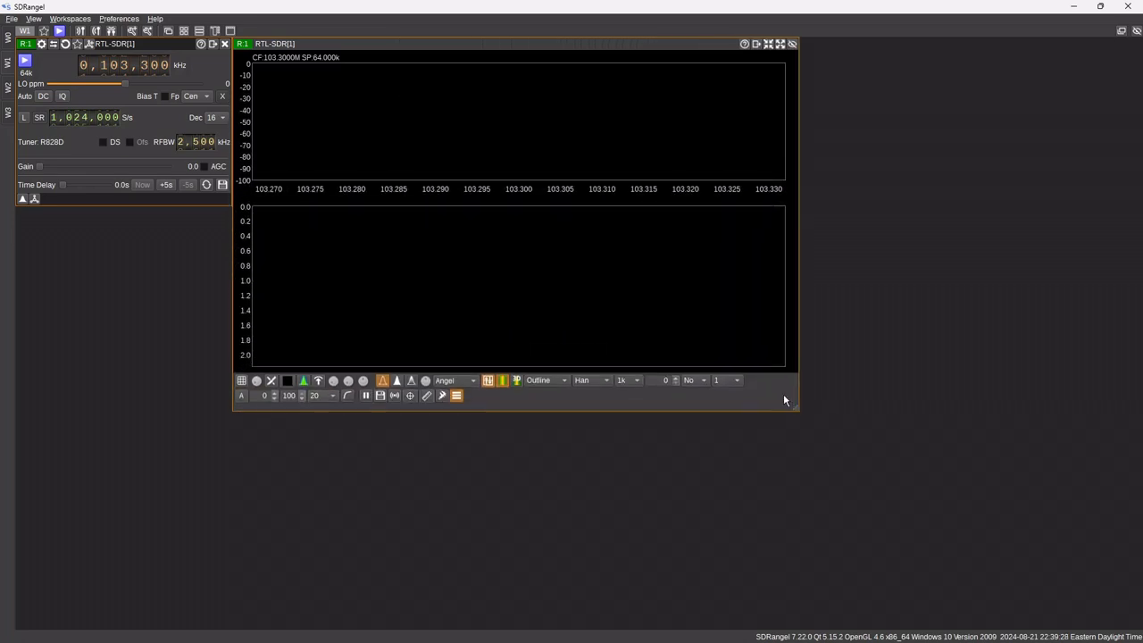
pyautogui.click(223, 117)
pyautogui.click(214, 68)
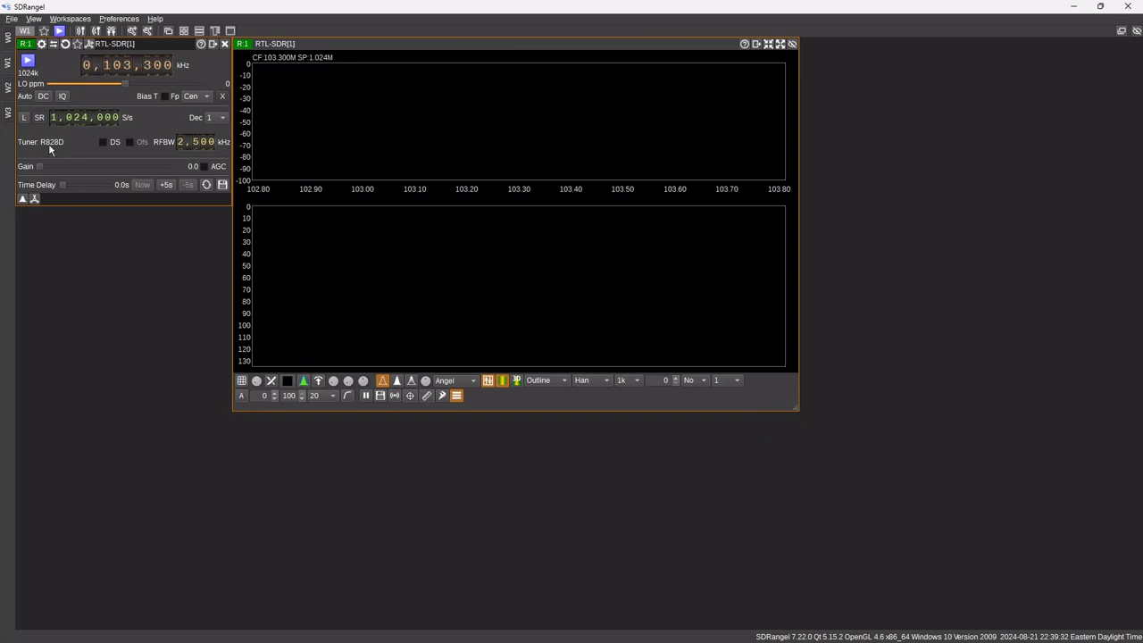
# Step: Return to workspace W0 and set the NFM demodulator's volume to 1
pyautogui.click(7, 57)
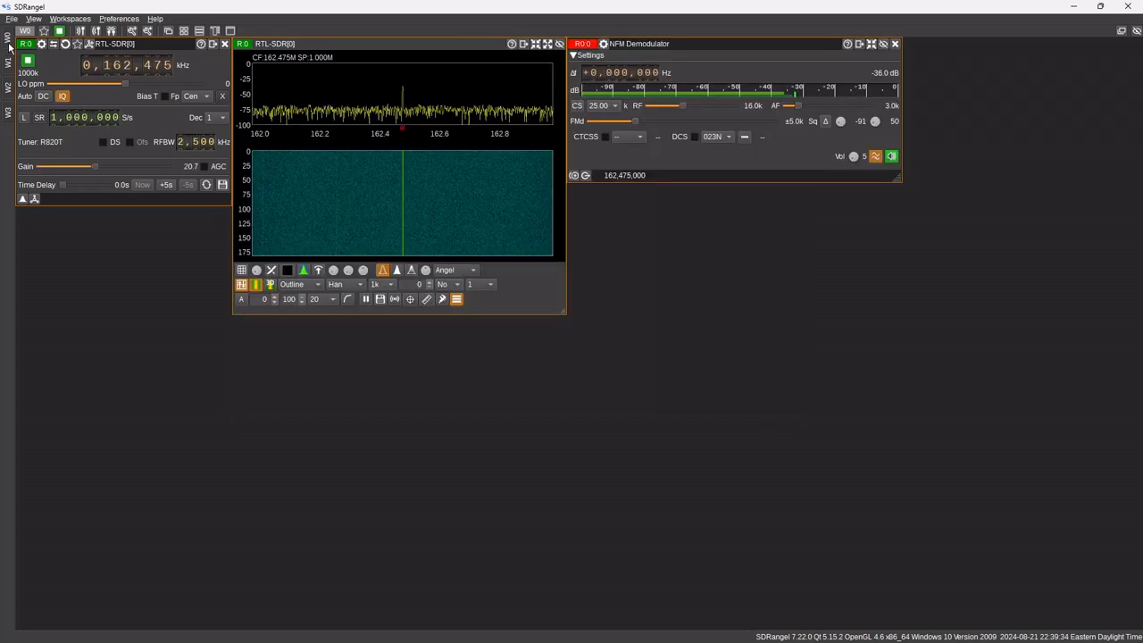
pyautogui.click(852, 158)
pyautogui.scroll(-5, 852, 159)
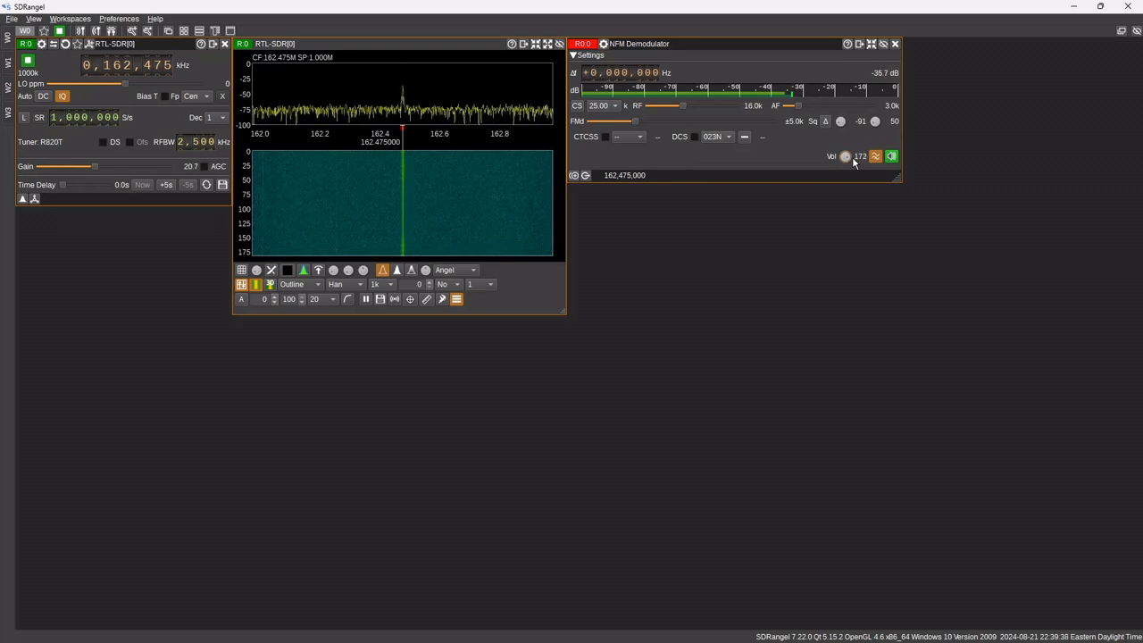
pyautogui.scroll(-8, 852, 158)
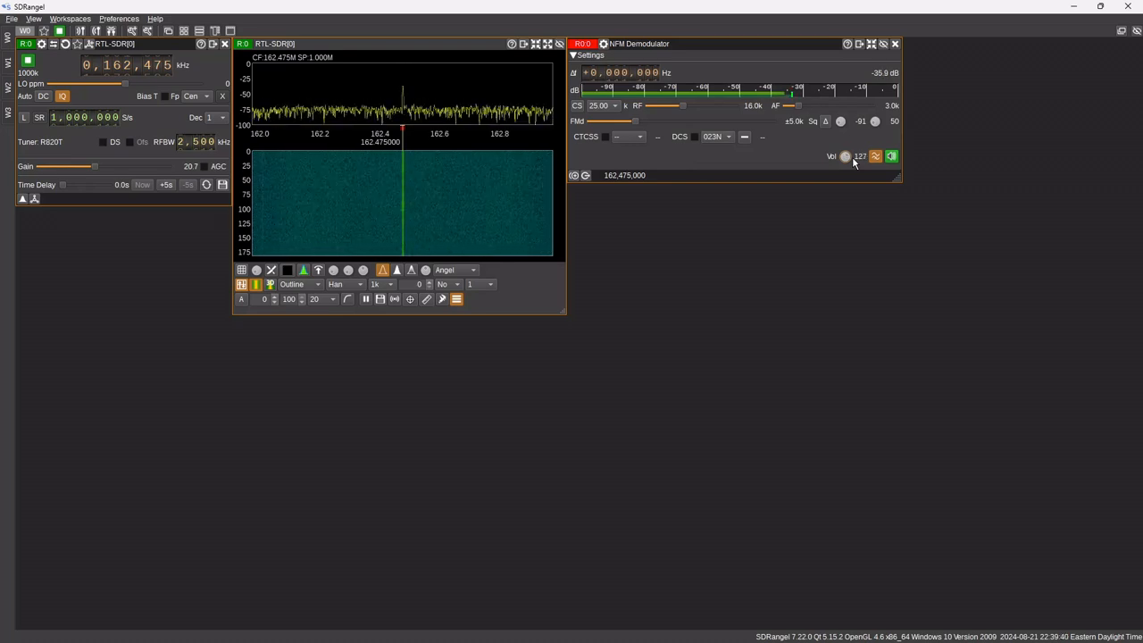
pyautogui.scroll(-4, 853, 159)
pyautogui.scroll(-2, 853, 161)
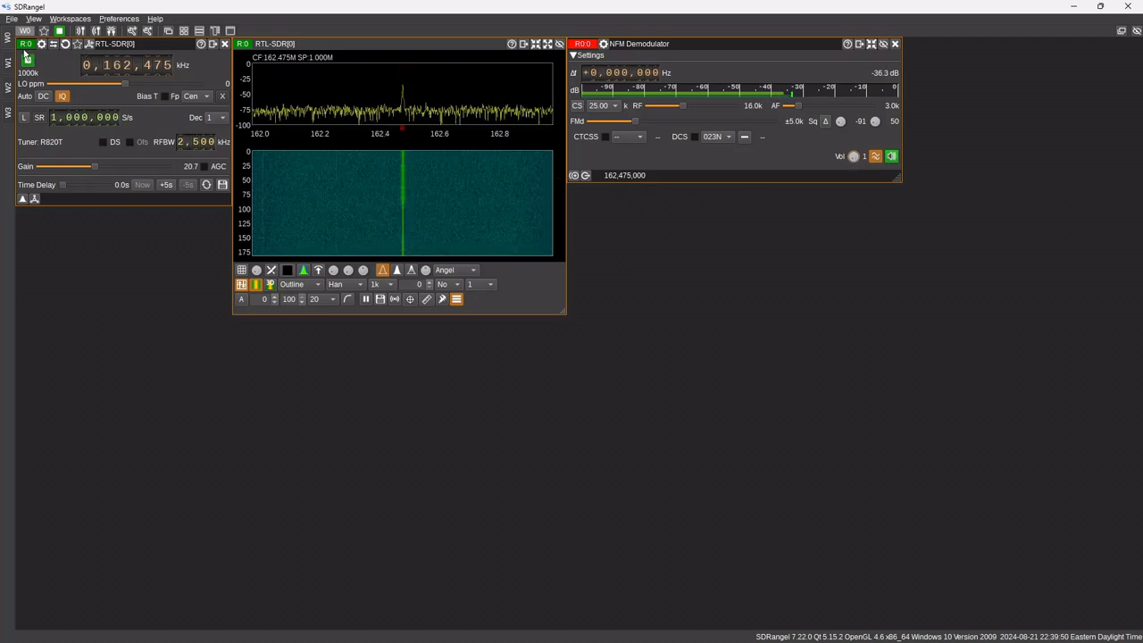
# Step: In workspace W1, configure RTL-SDR[1] with gain 28.0, a sample rate of 1,000,000 S/s and automatic DC correction on
pyautogui.click(9, 75)
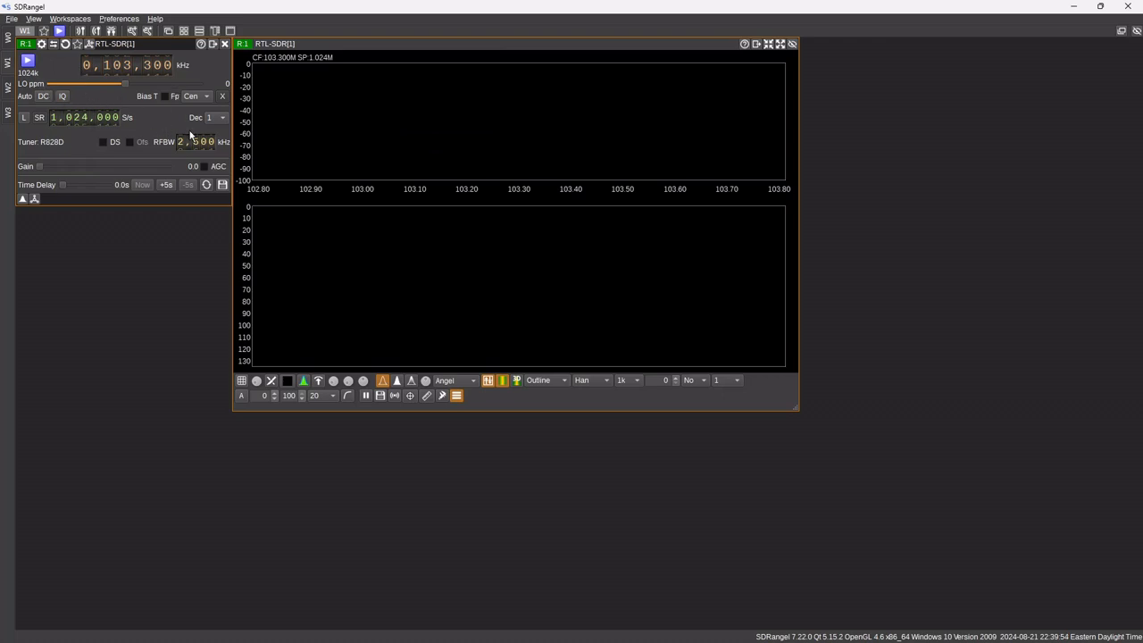
pyautogui.moveTo(40, 165); pyautogui.dragTo(110, 171)
pyautogui.scroll(-3, 79, 121)
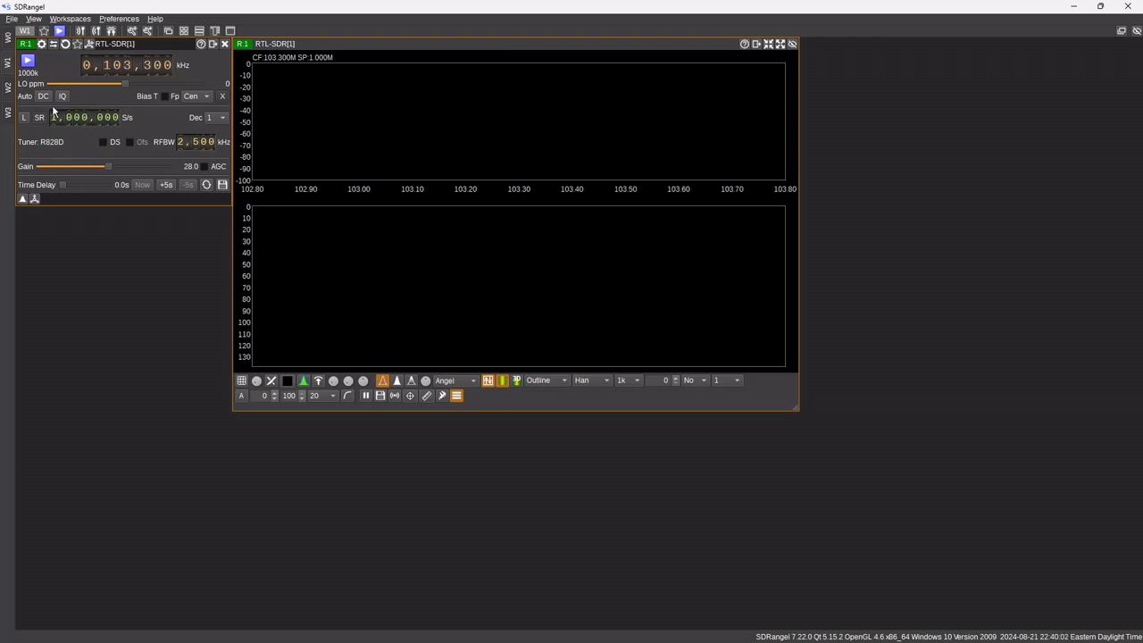
pyautogui.click(43, 97)
# Step: Add a WFM Demodulator channel to RTL-SDR[1] with an RF bandwidth of 150,000 Hz and squelch at -98 dB
pyautogui.click(89, 44)
pyautogui.click(608, 310)
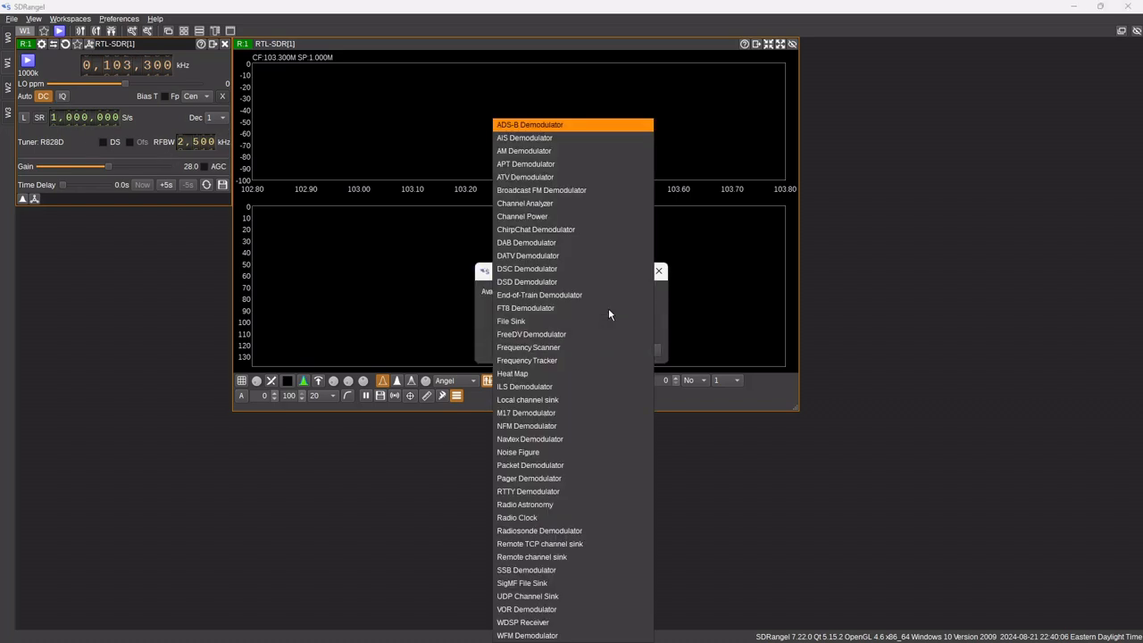
pyautogui.click(589, 635)
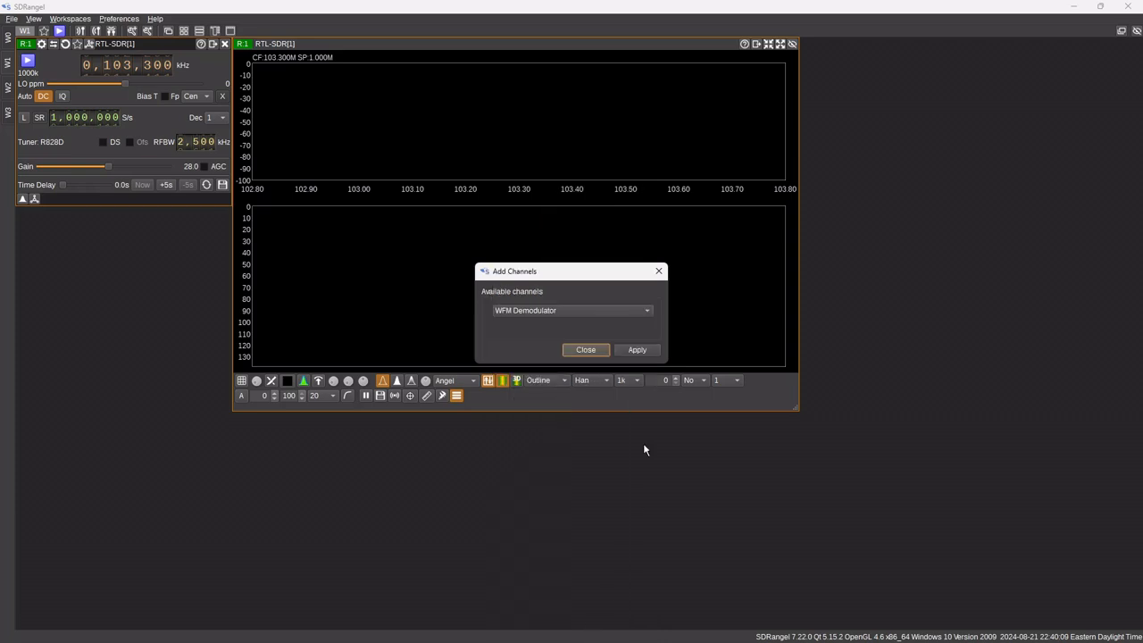
pyautogui.click(647, 351)
pyautogui.click(584, 350)
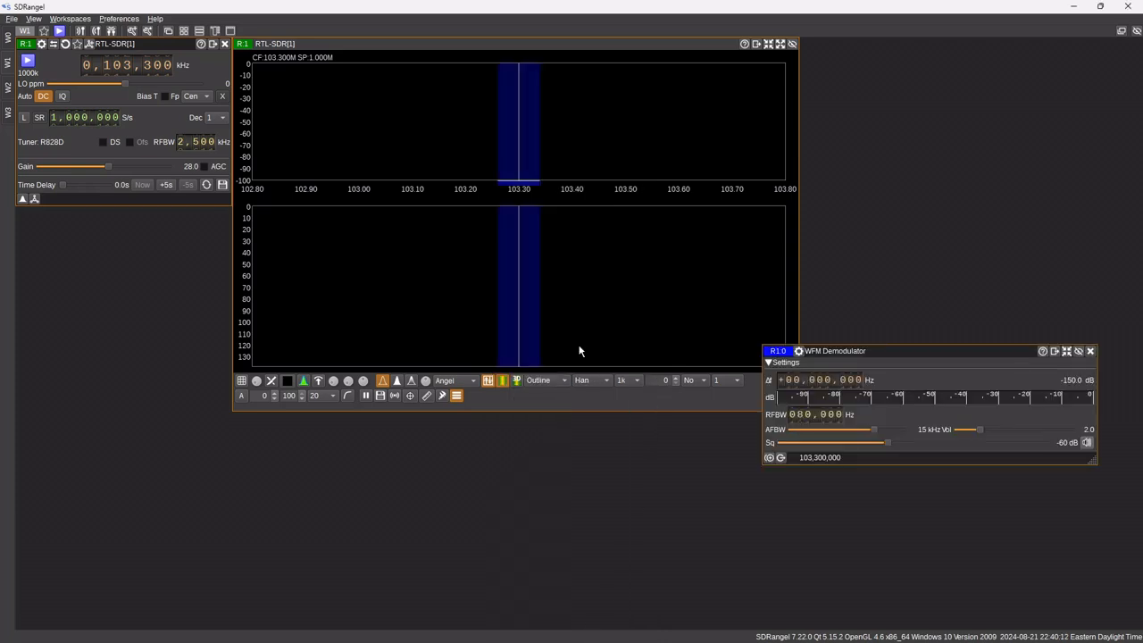
pyautogui.scroll(1, 791, 418)
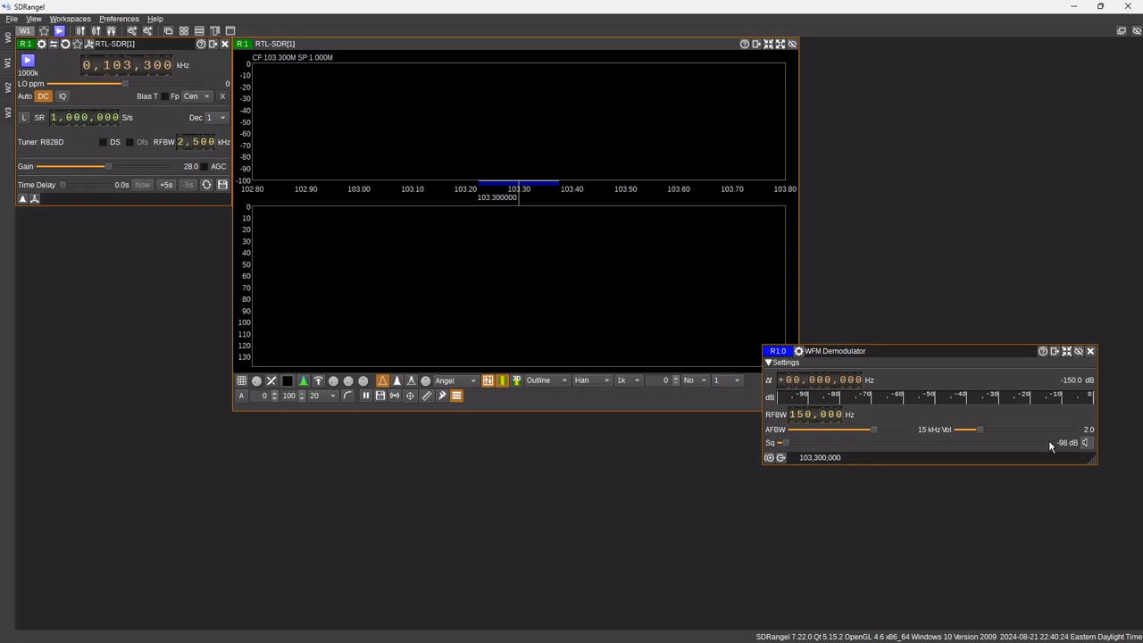
# Step: Start RTL-SDR[1] and tune its center frequency to 102,500 kHz
pyautogui.click(28, 62)
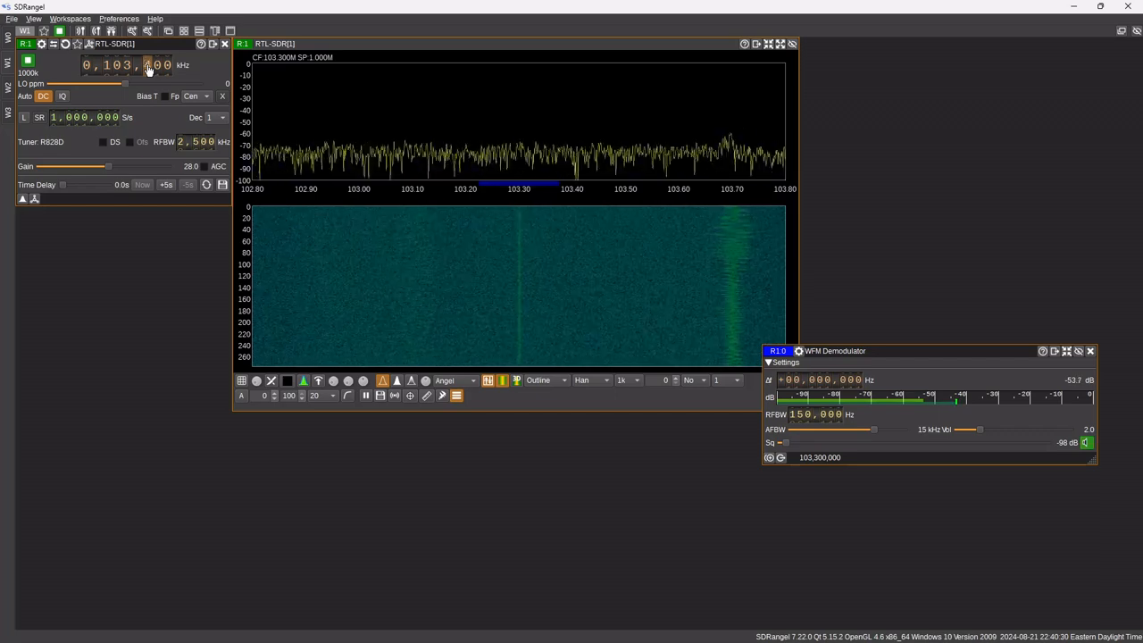
pyautogui.scroll(4, 148, 69)
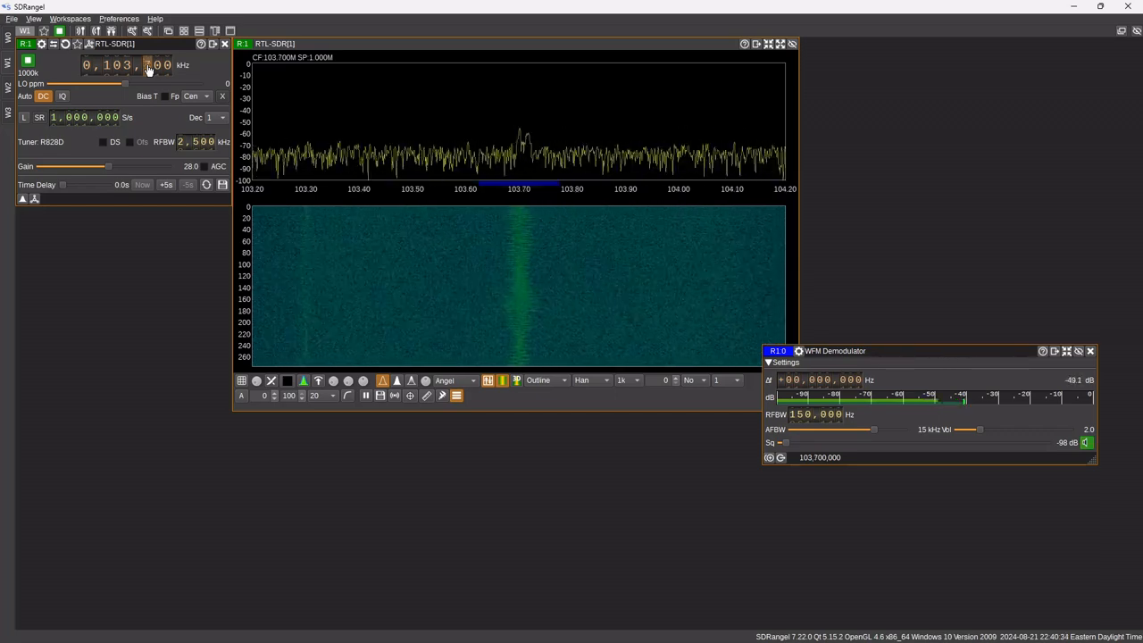
pyautogui.scroll(-6, 148, 69)
pyautogui.scroll(-6, 148, 69)
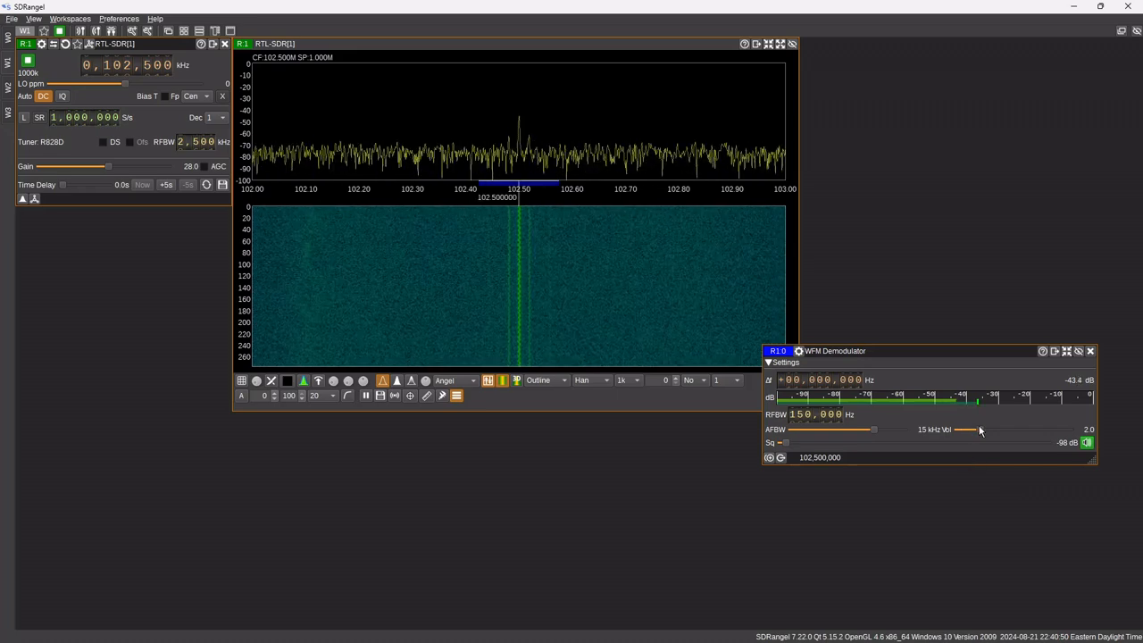
# Step: Set the WFM demodulator's volume to 0.6 and mute its audio
pyautogui.moveTo(980, 429); pyautogui.dragTo(963, 430)
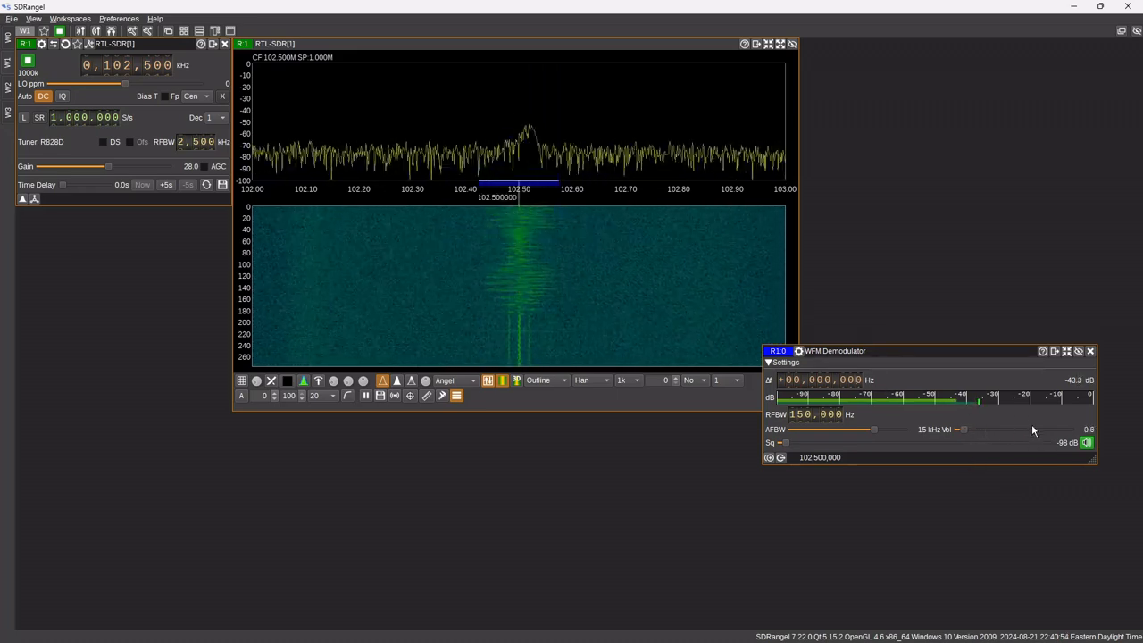
pyautogui.click(1086, 443)
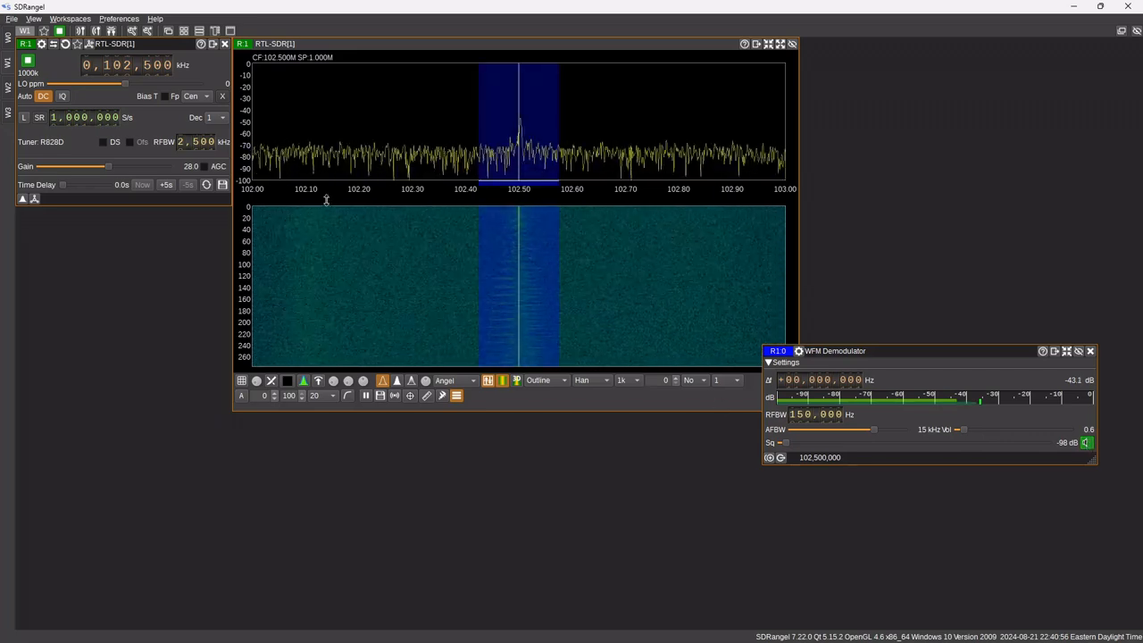
# Step: Tune the RTL-SDR[1] center frequency to 101,500 kHz
pyautogui.scroll(-7, 146, 74)
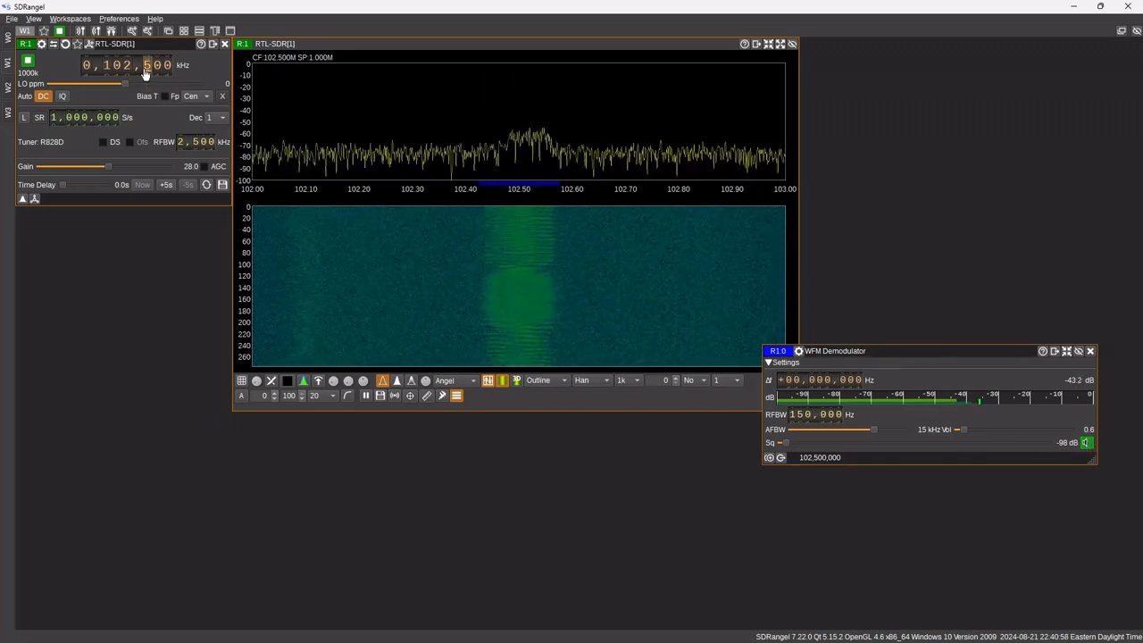
pyautogui.scroll(-2, 146, 73)
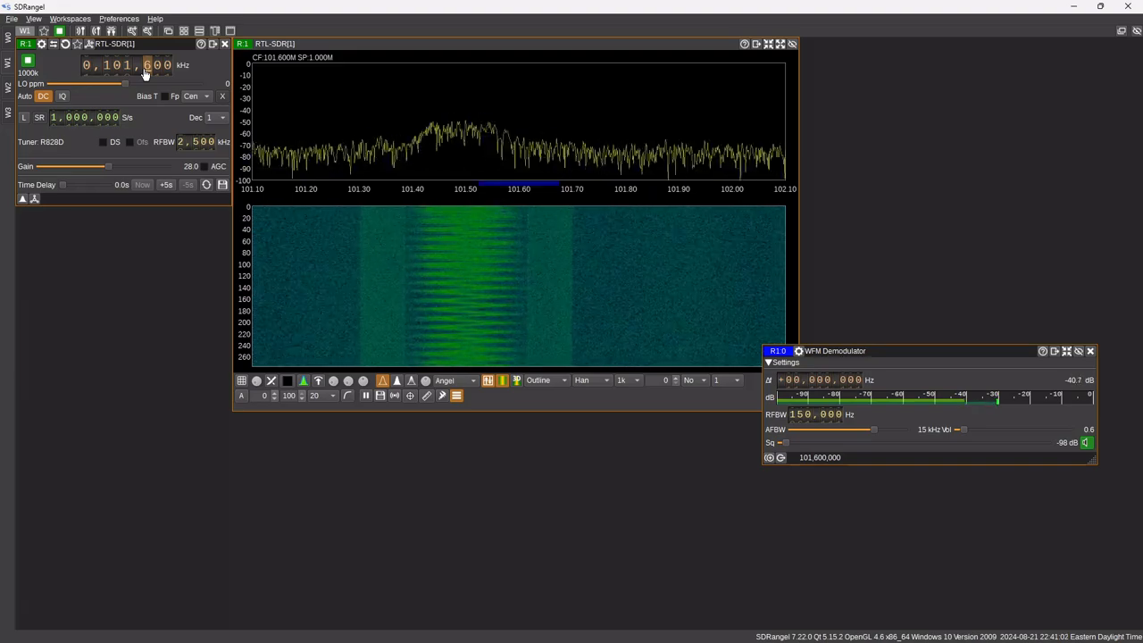
pyautogui.scroll(-1, 145, 73)
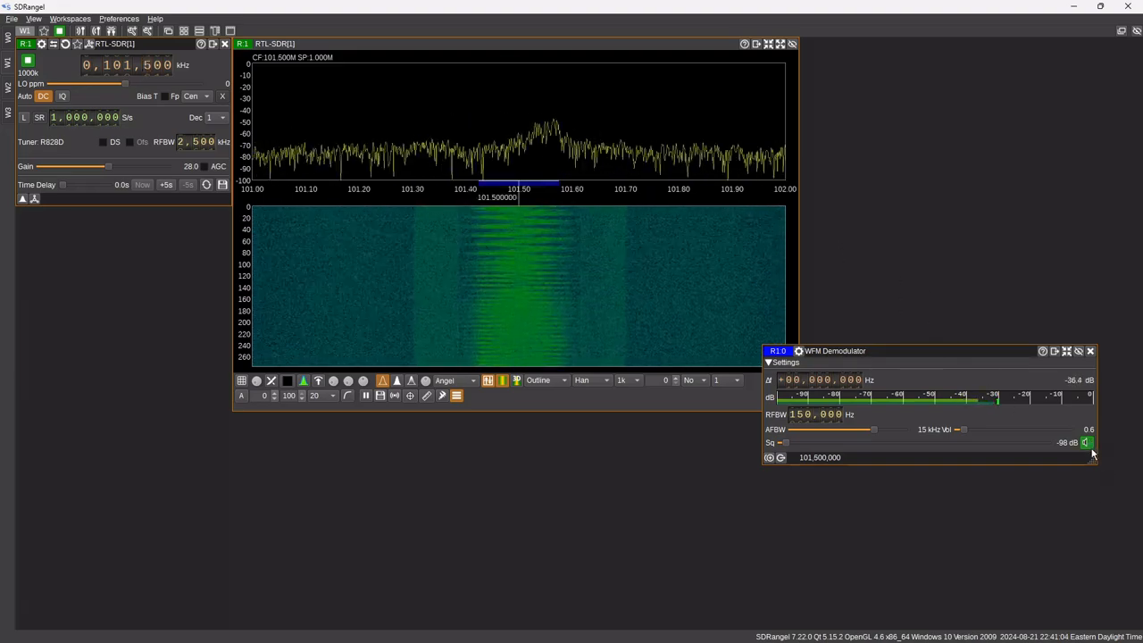
# Step: Unmute the WFM demodulator and set its volume to 0.1
pyautogui.scroll(-2, 962, 431)
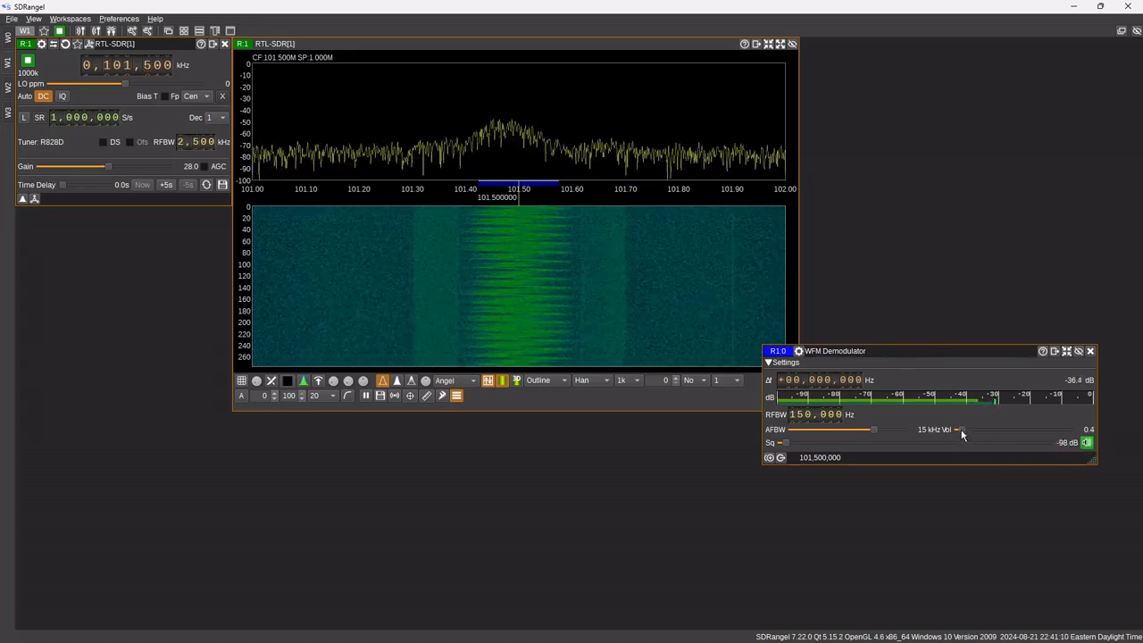
pyautogui.scroll(-2, 959, 431)
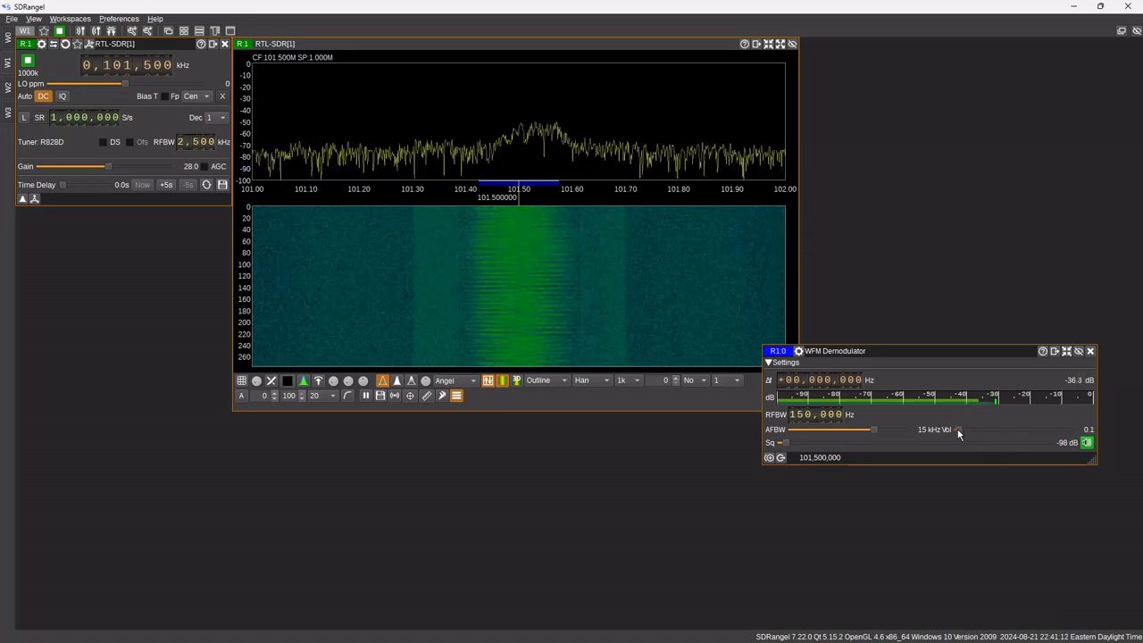
pyautogui.scroll(-1, 958, 434)
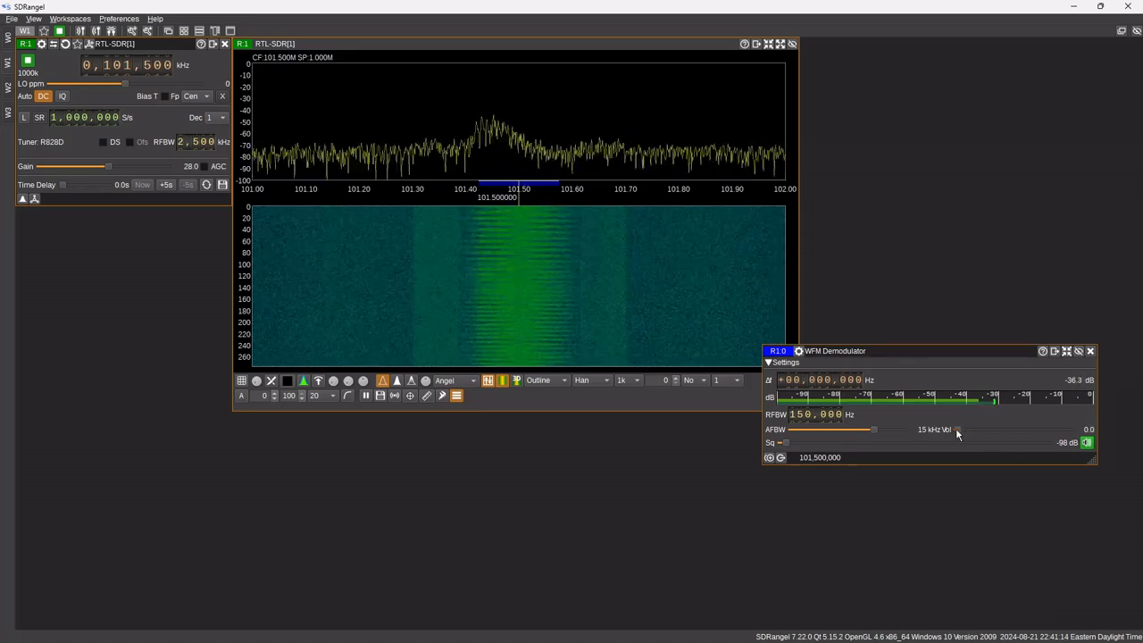
pyautogui.scroll(1, 956, 433)
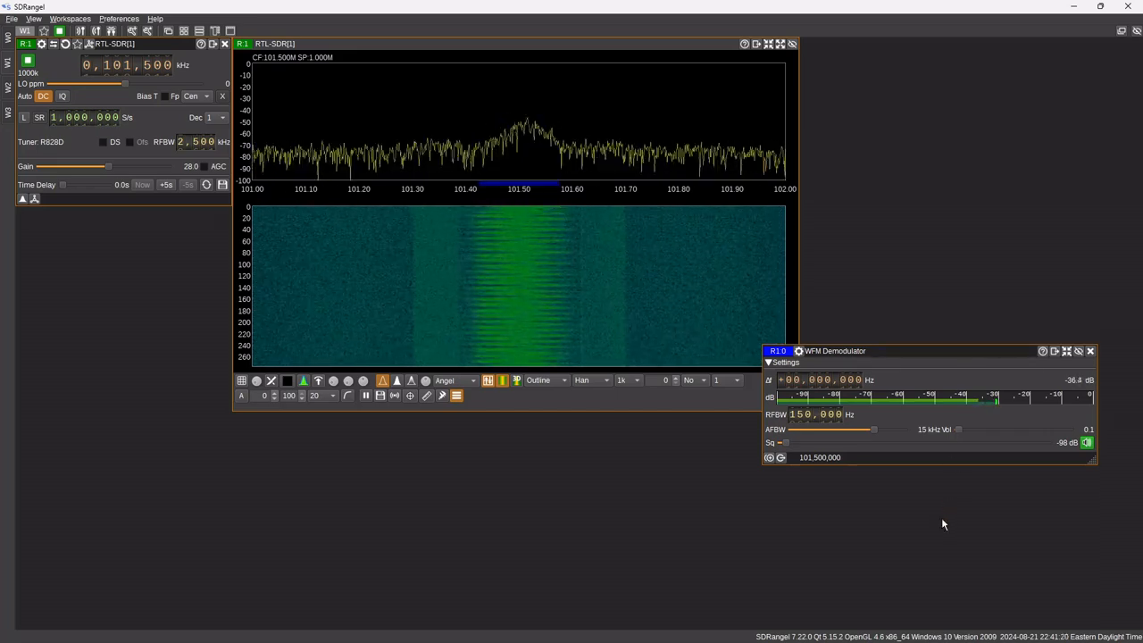
# Step: Return to workspace W0, set the NFM demodulator's volume to 38 and mute its audio
pyautogui.click(8, 42)
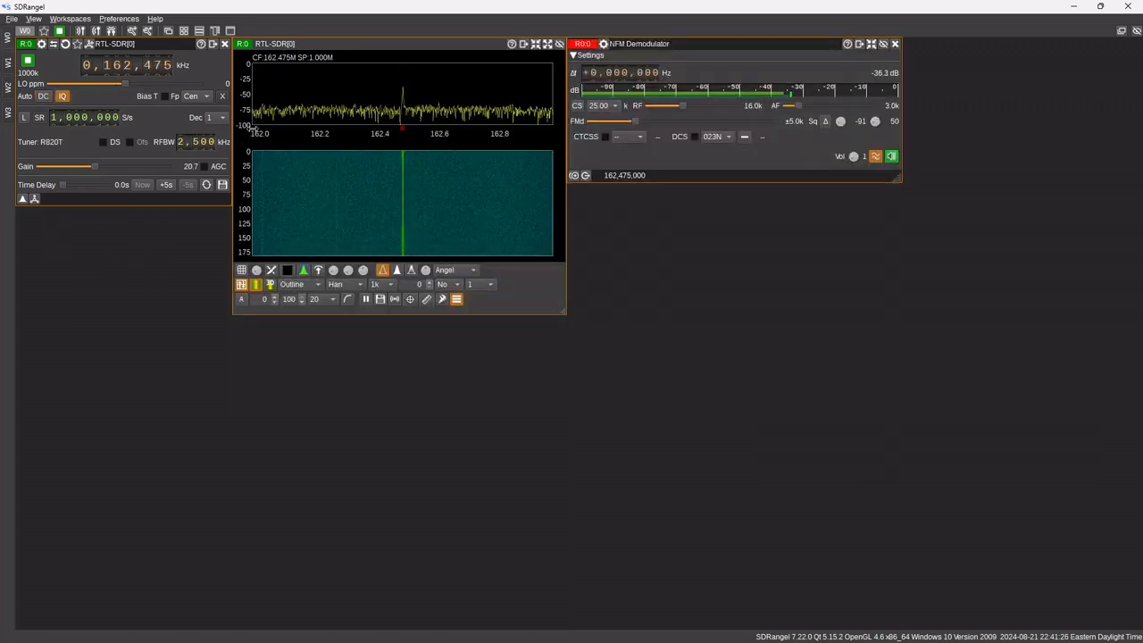
pyautogui.click(850, 162)
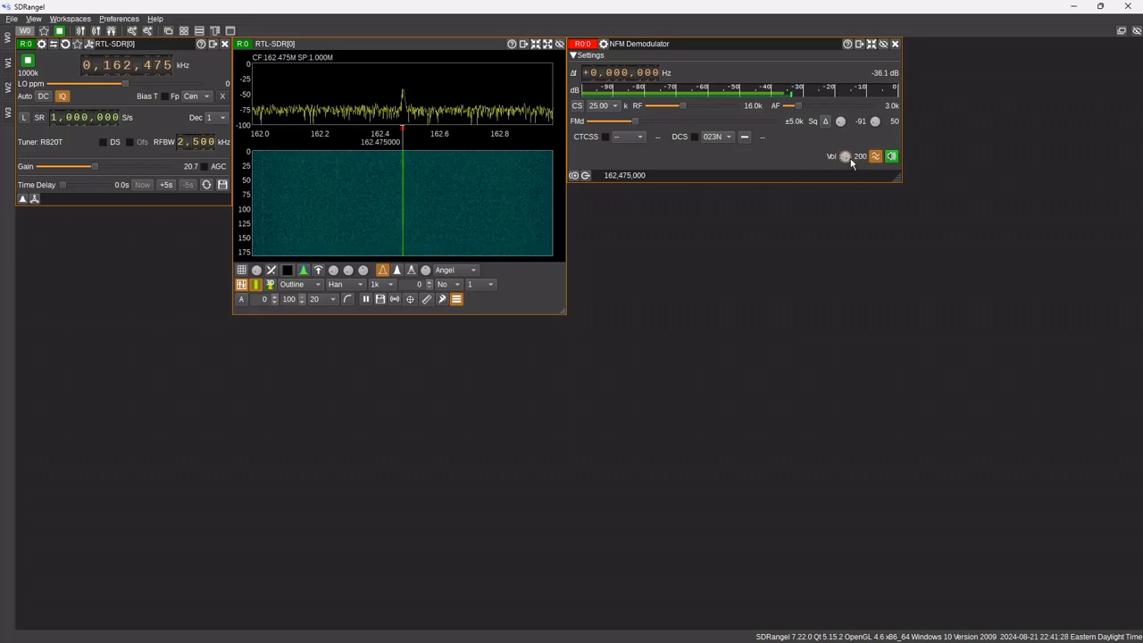
pyautogui.scroll(-11, 851, 163)
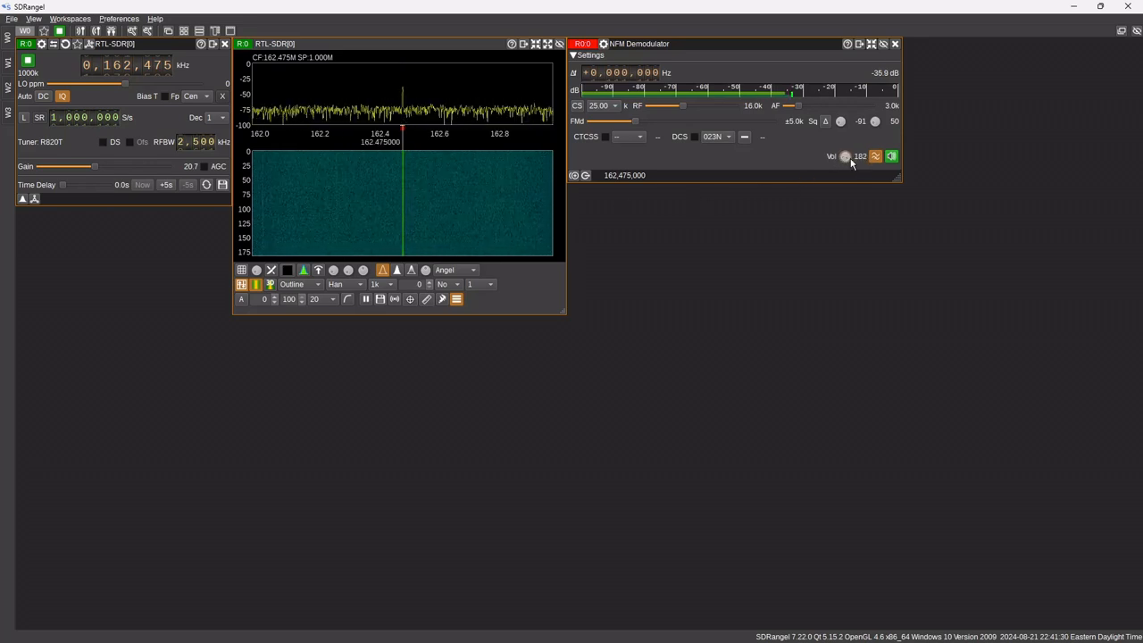
pyautogui.scroll(-20, 850, 162)
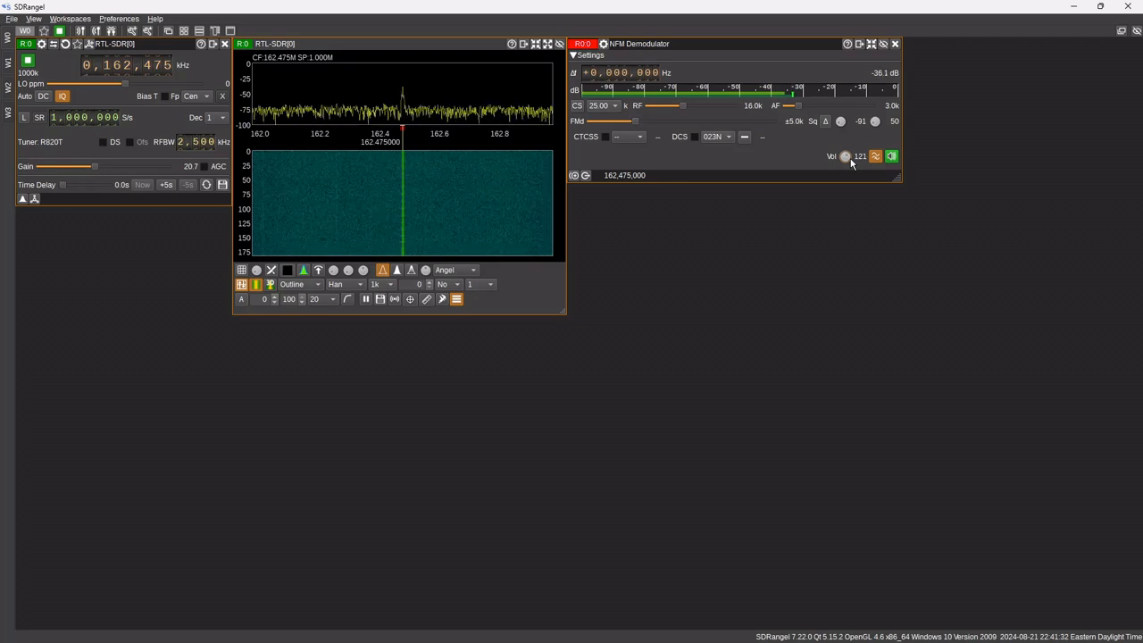
pyautogui.scroll(-8, 851, 162)
pyautogui.scroll(-9, 851, 163)
pyautogui.scroll(-5, 851, 162)
pyautogui.scroll(-1, 850, 163)
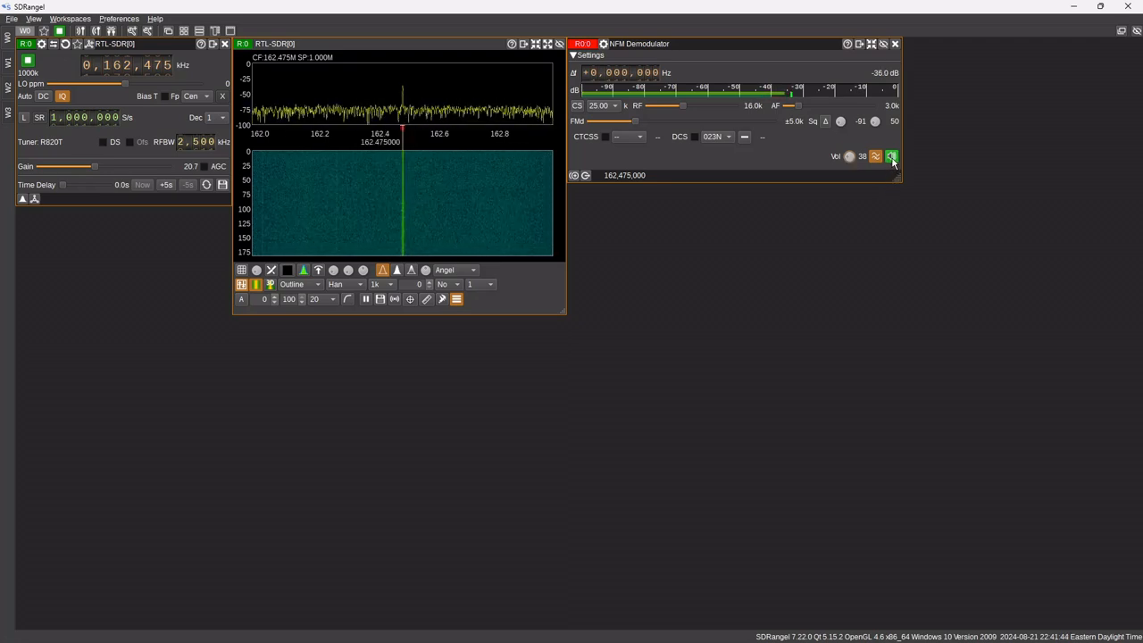
pyautogui.click(891, 157)
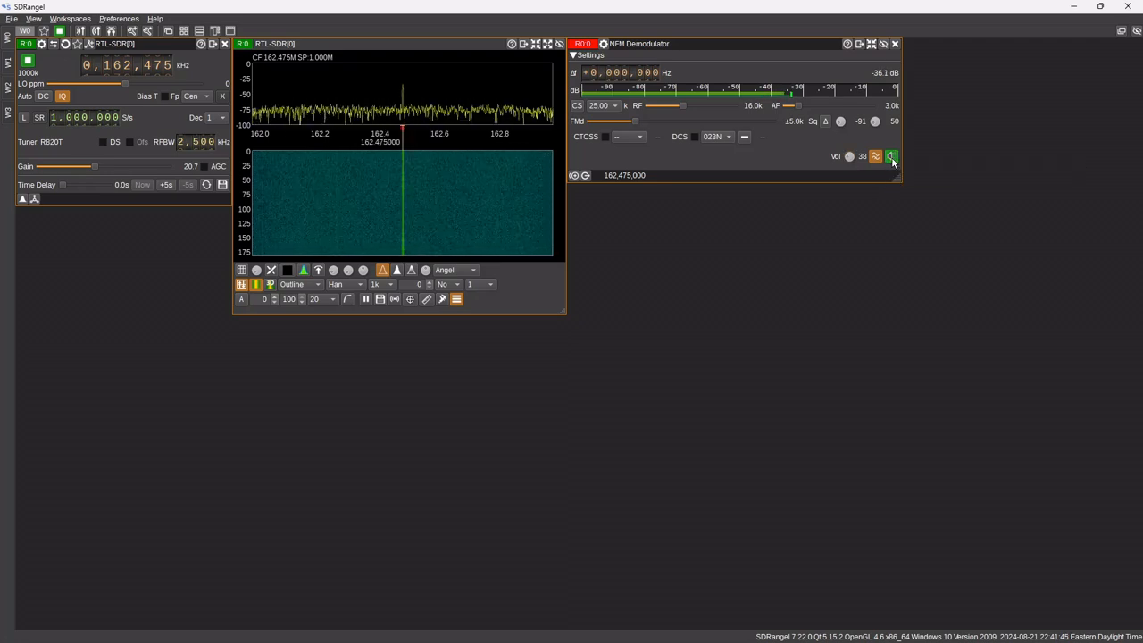
# Step: Switch back and forth between workspaces W0, W1 and W2 to compare their receiver setups, ending on W0
pyautogui.click(9, 62)
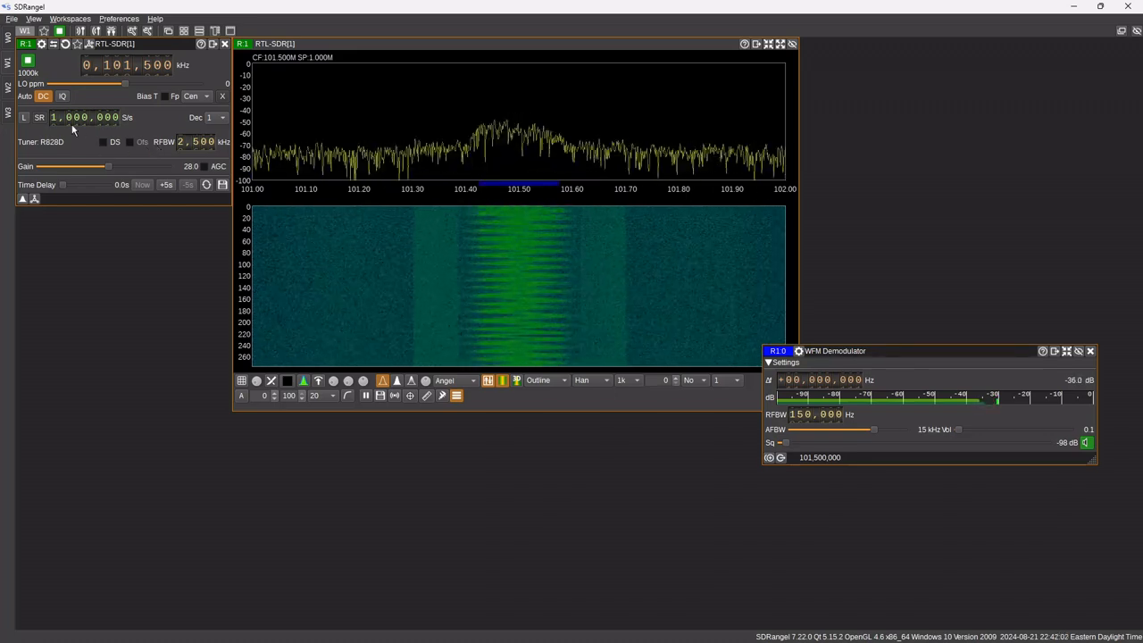
pyautogui.click(7, 42)
pyautogui.click(7, 64)
pyautogui.click(7, 87)
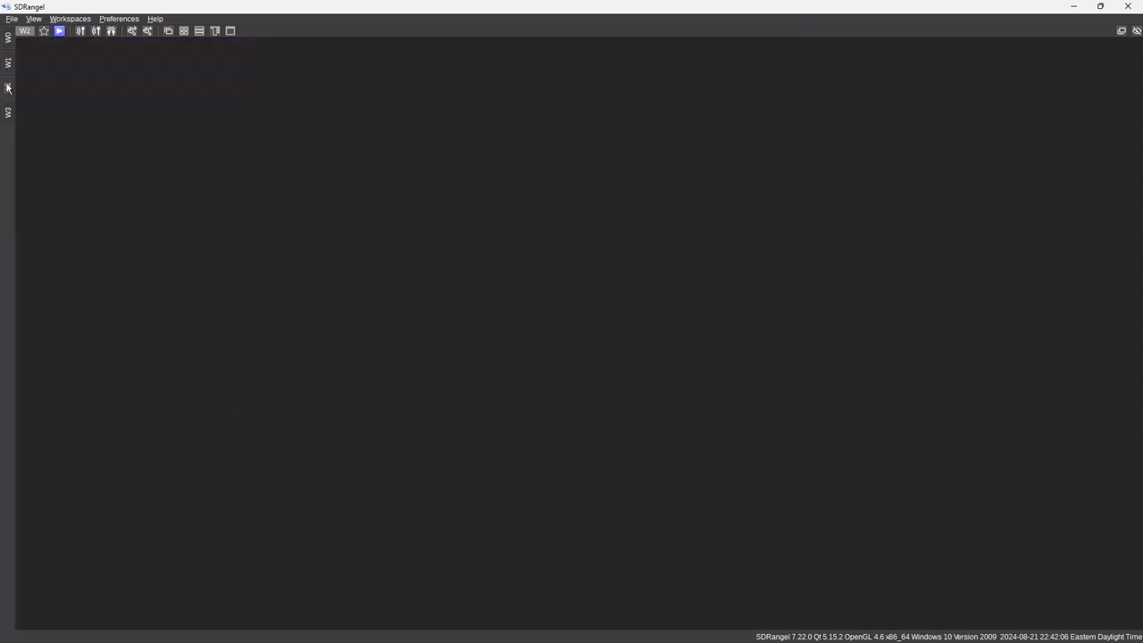
pyautogui.click(7, 64)
pyautogui.click(8, 39)
pyautogui.click(8, 63)
pyautogui.click(9, 87)
pyautogui.click(8, 64)
pyautogui.click(8, 38)
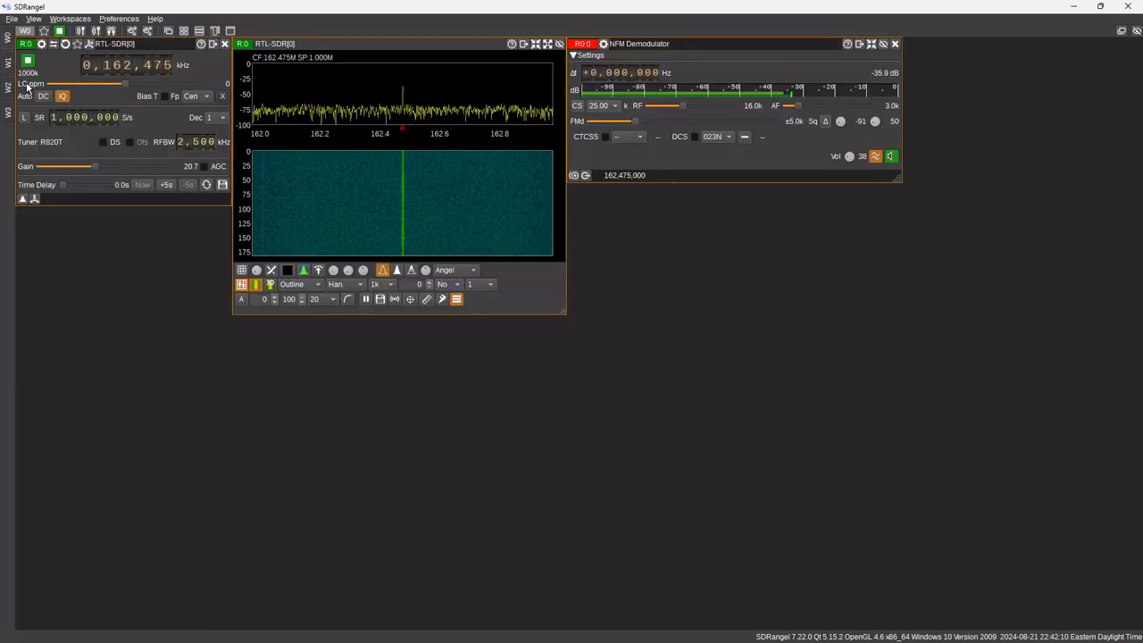
# Step: Save all current settings
pyautogui.click(116, 19)
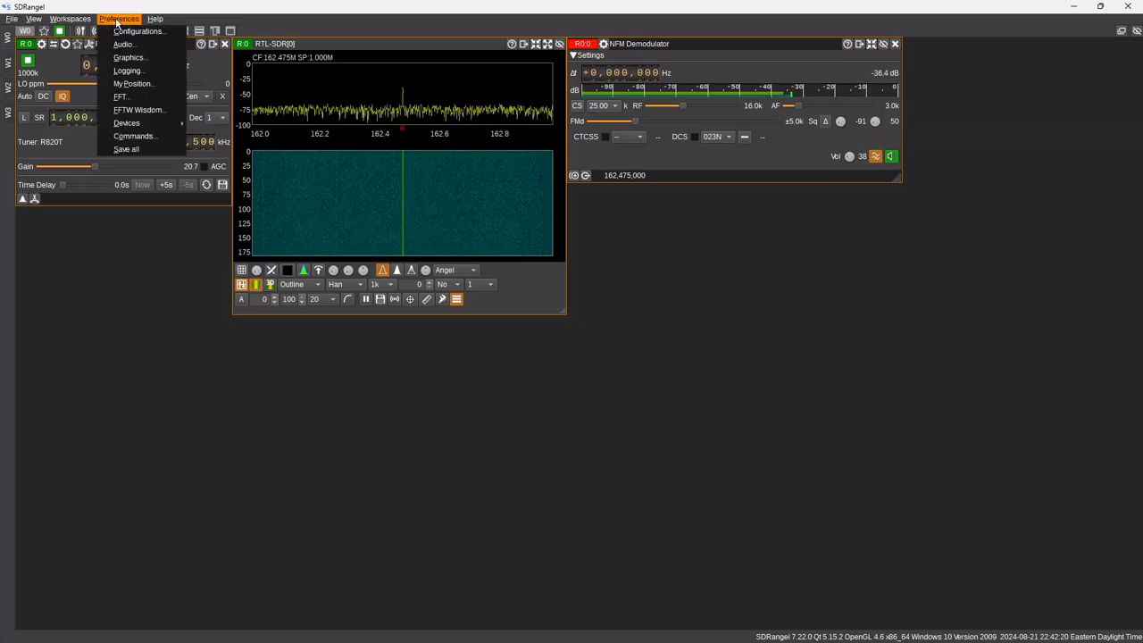
pyautogui.click(139, 150)
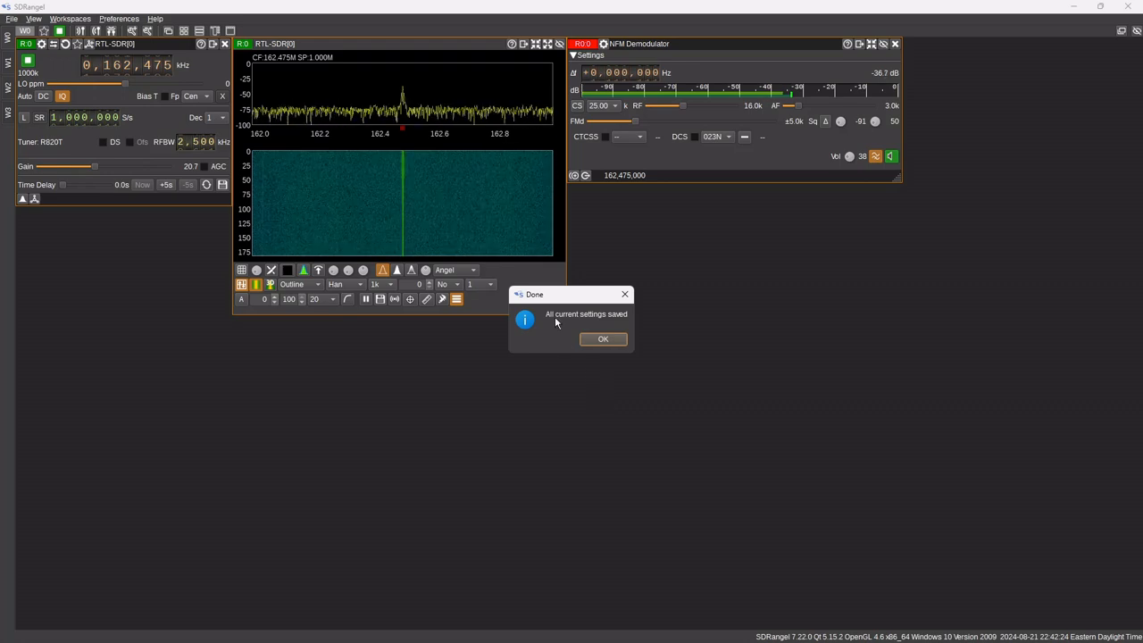
pyautogui.click(603, 339)
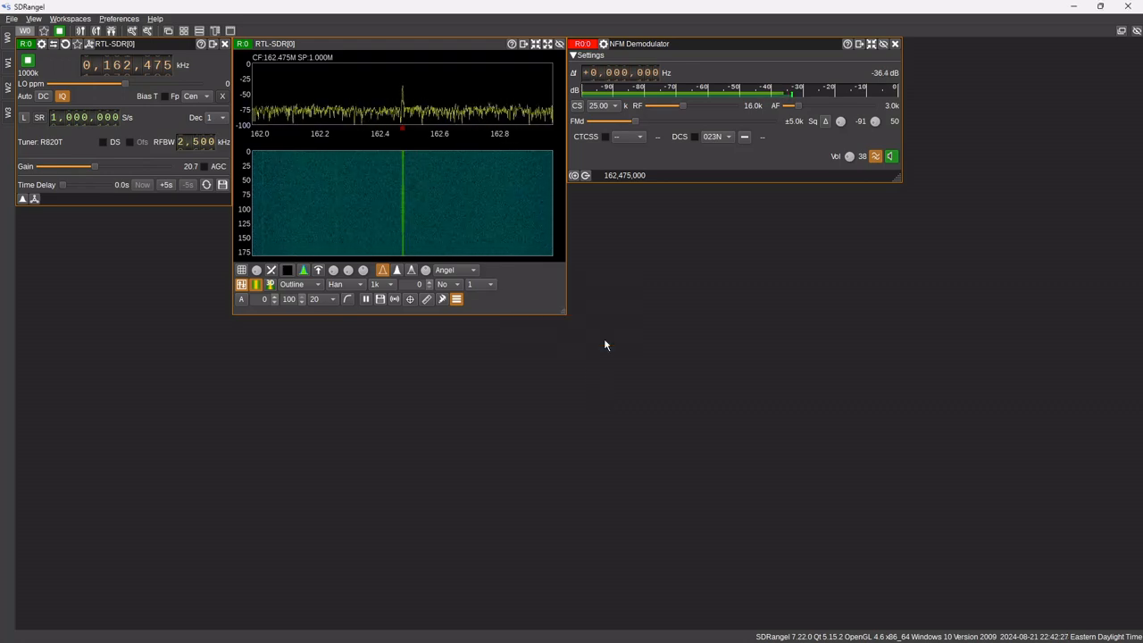
# Step: Exit and reopen SDRangel, and check the receiver setups in workspaces W0 and W1
pyautogui.click(12, 18)
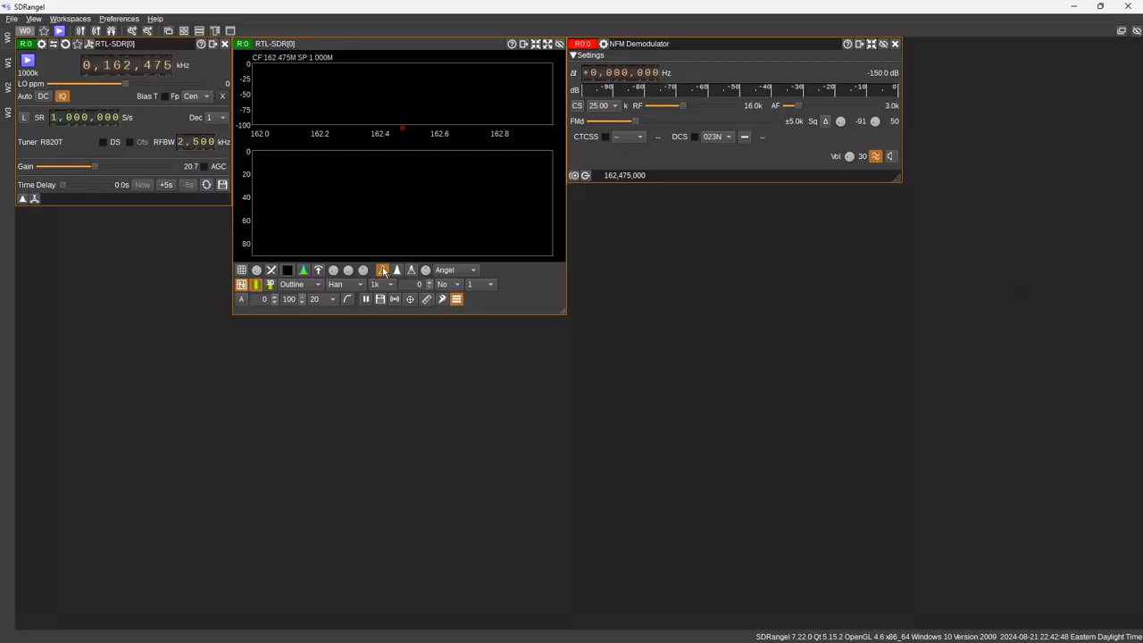
pyautogui.click(9, 63)
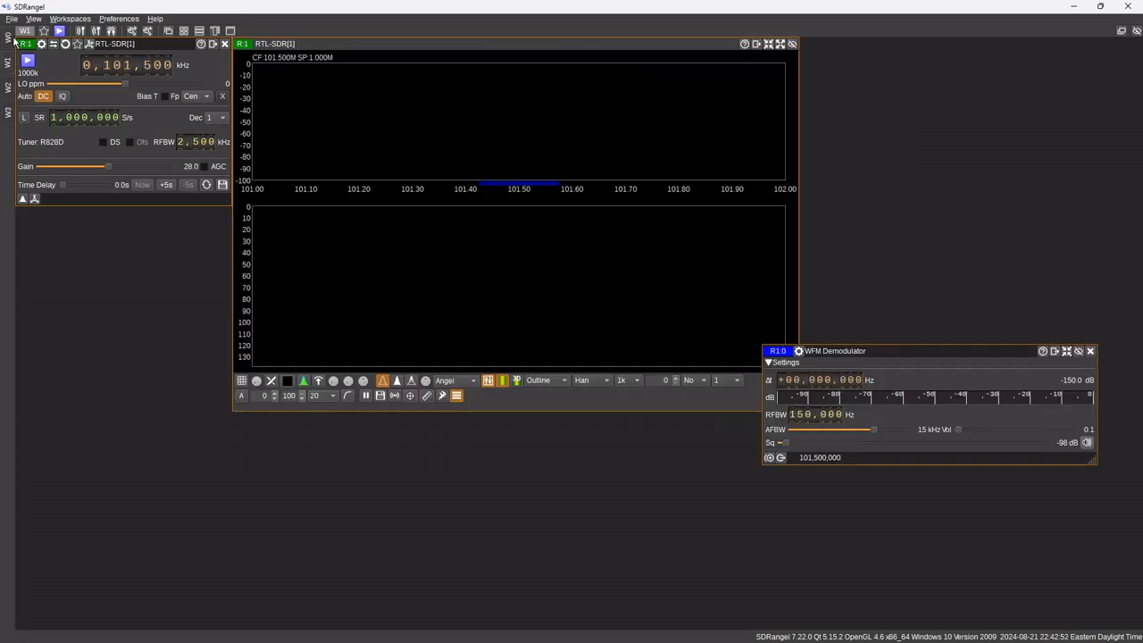
pyautogui.click(9, 42)
pyautogui.click(9, 64)
# Step: Start RTL-SDR[1] in workspace W1 and RTL-SDR[0] in workspace W0, and return to W1
pyautogui.click(29, 61)
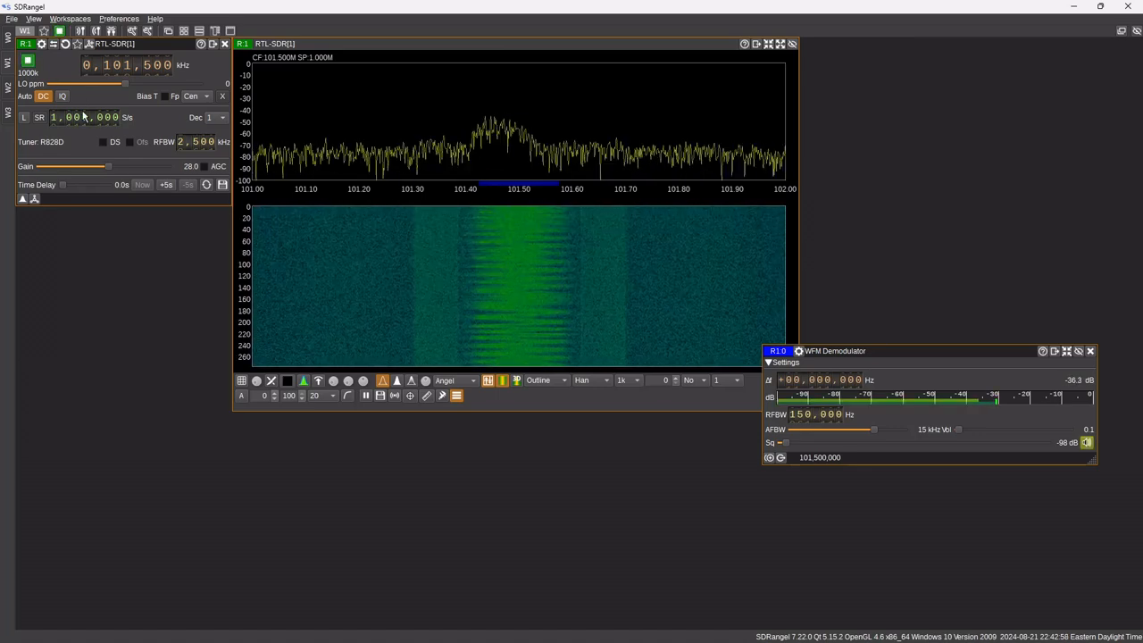
pyautogui.click(10, 42)
pyautogui.click(27, 60)
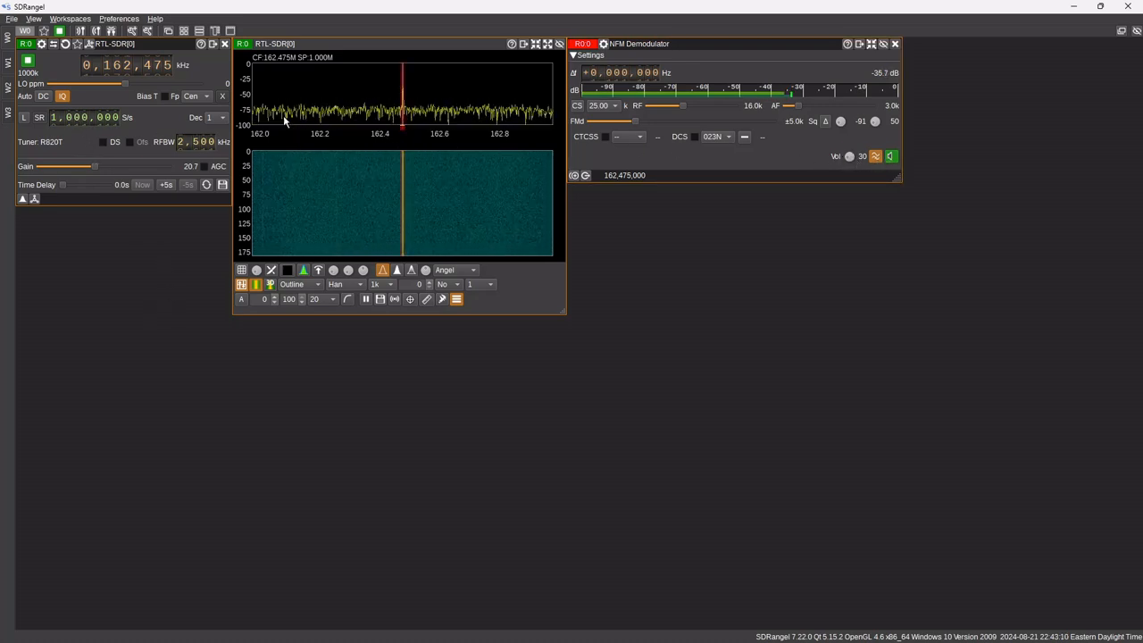
pyautogui.click(8, 63)
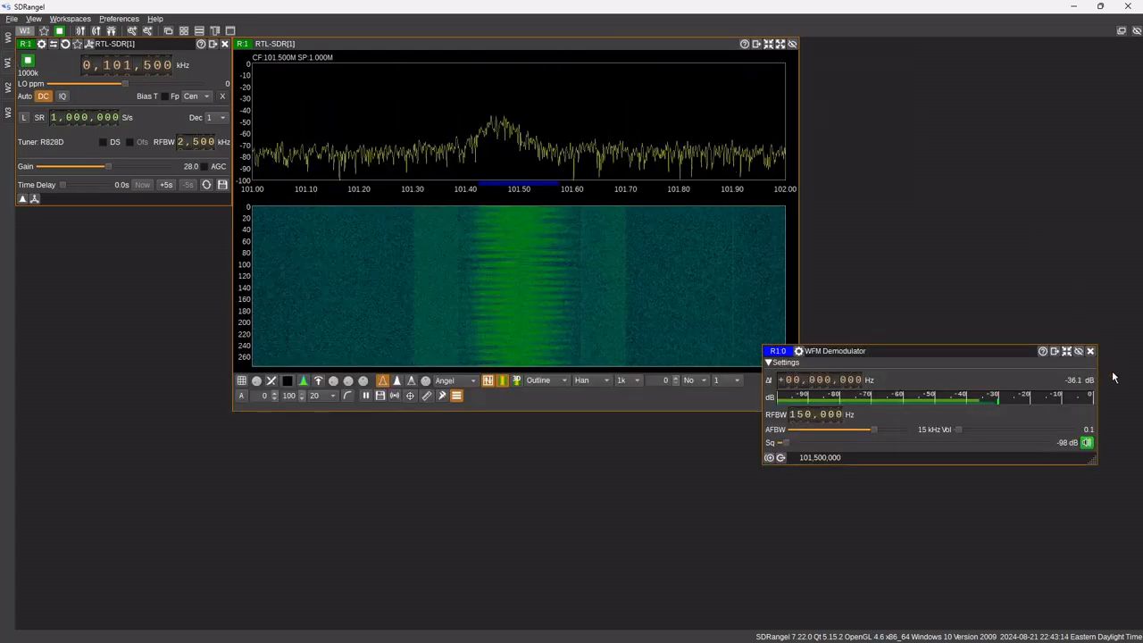
# Step: Close the WFM Demodulator and hide the RTL-SDR[1] spectrum window in workspace W1
pyautogui.click(1090, 352)
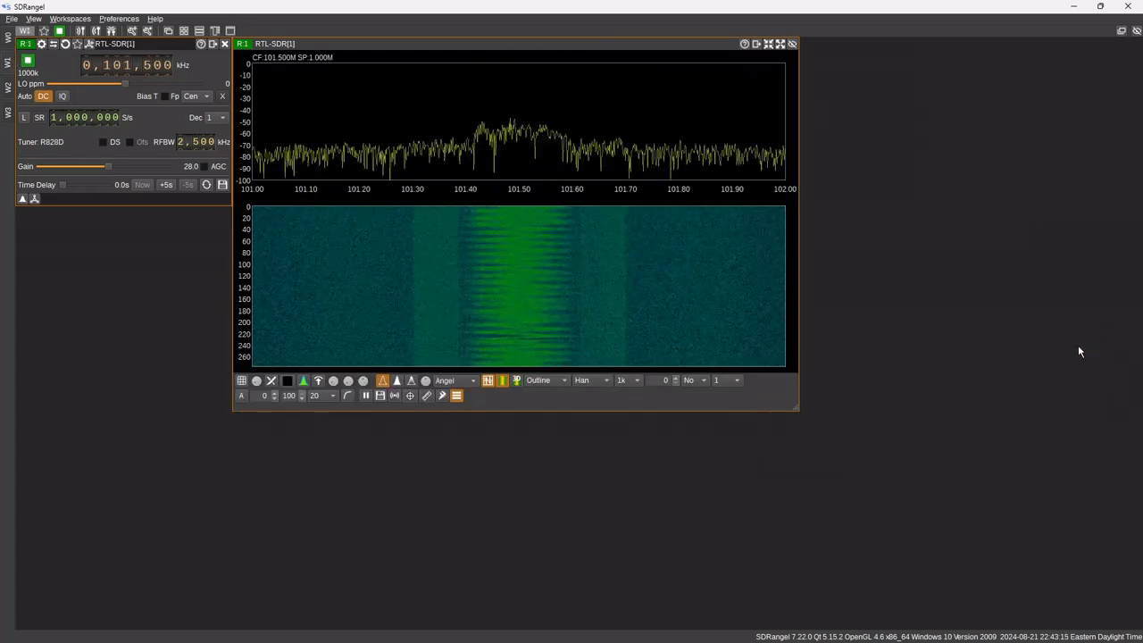
pyautogui.click(791, 44)
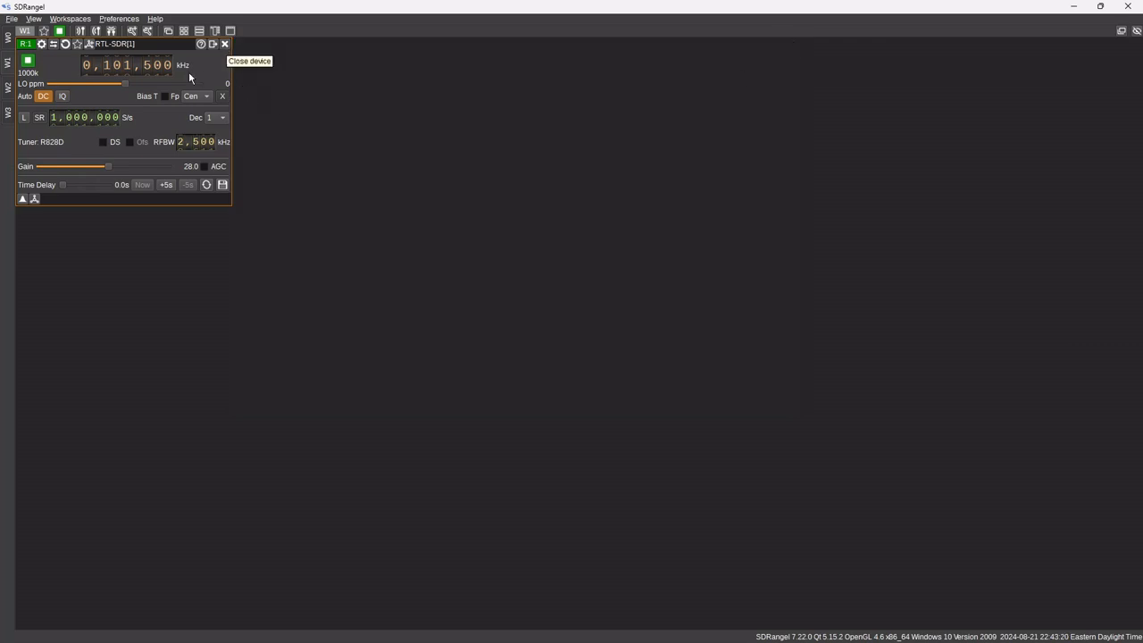
# Step: Add the SDRPlayV3[0] receiver as the sampling device in workspace W2
pyautogui.click(7, 97)
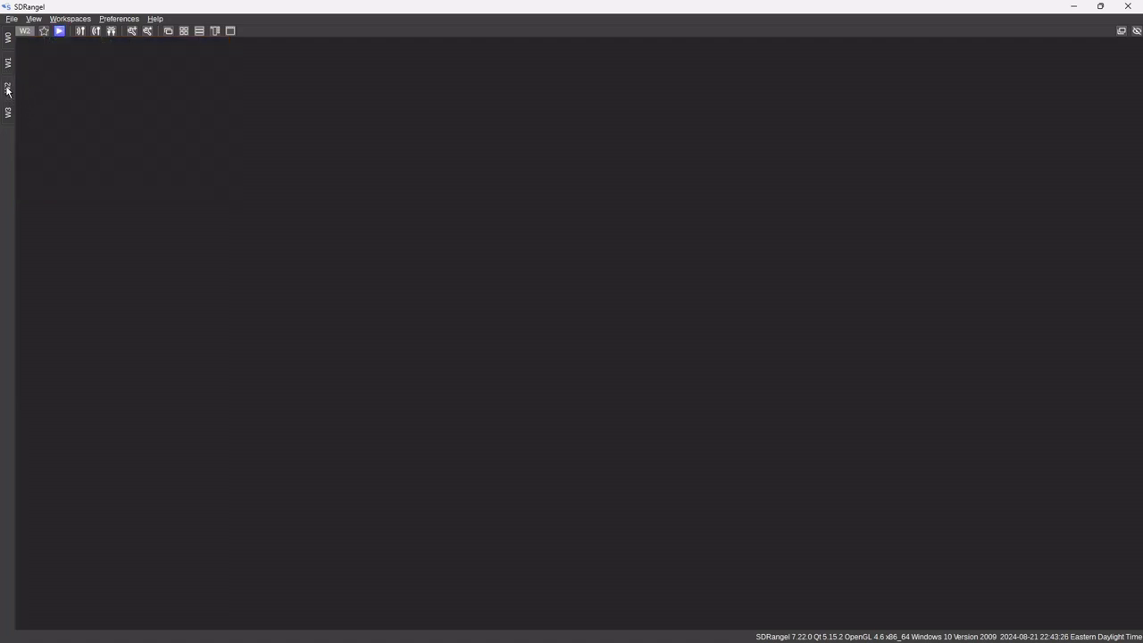
pyautogui.click(80, 32)
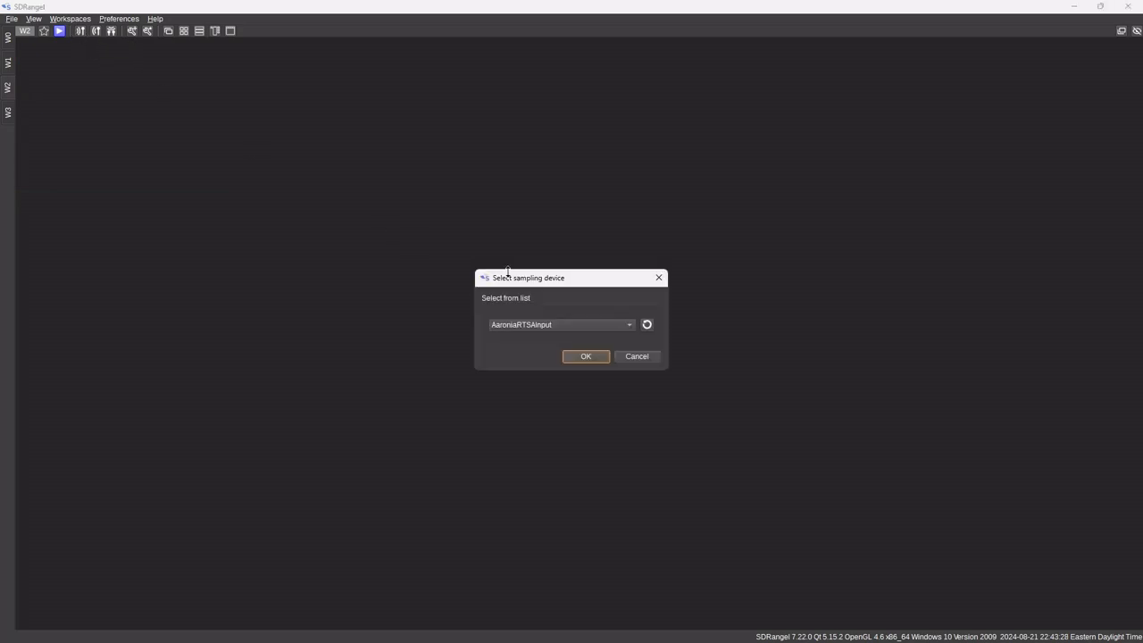
pyautogui.click(629, 325)
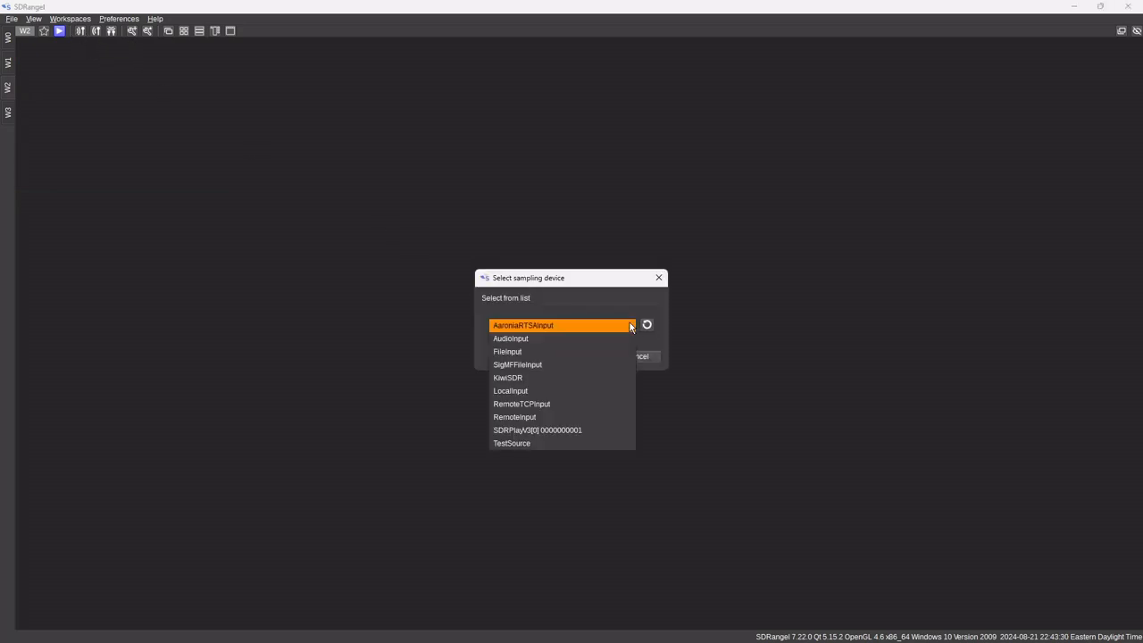
pyautogui.click(579, 430)
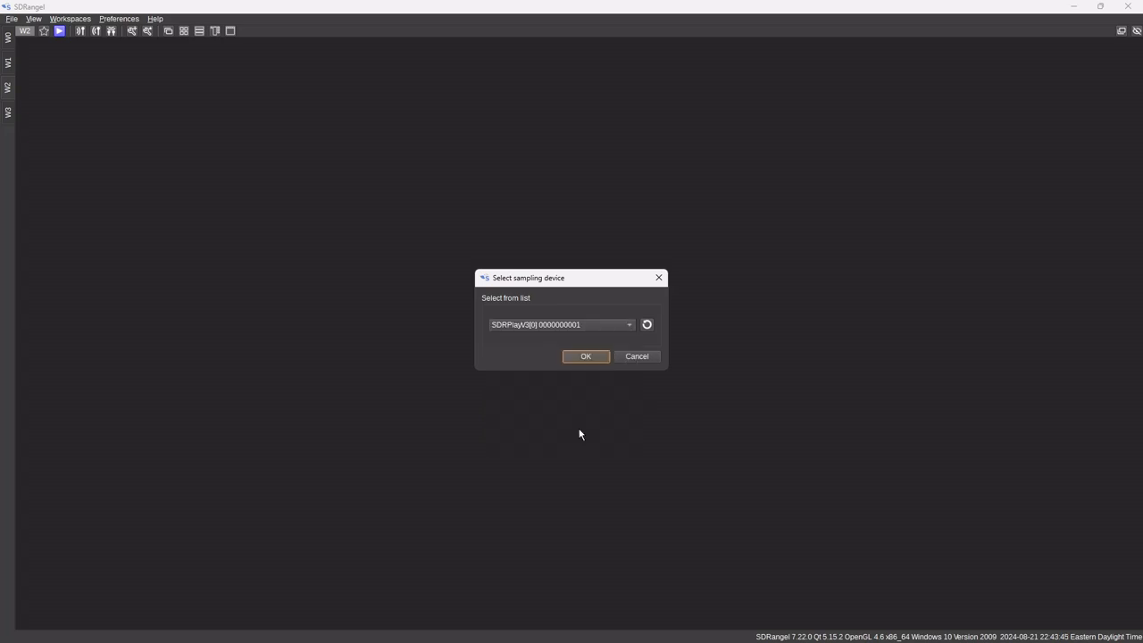
pyautogui.click(586, 356)
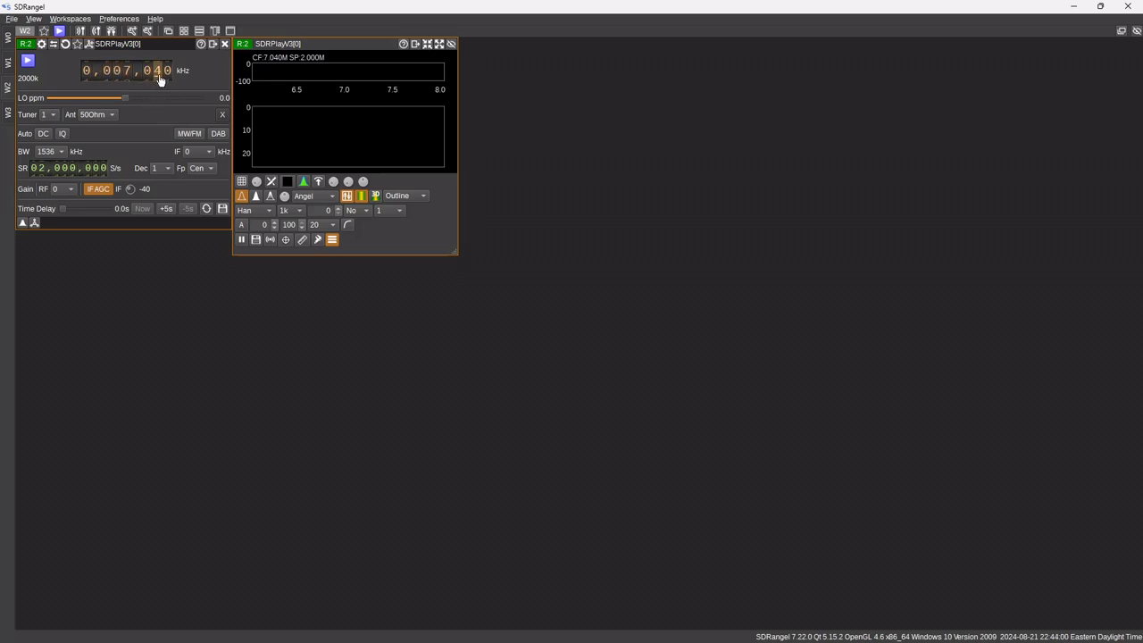
# Step: Set the SDRPlayV3[0] receiver to 7,020 kHz, decimation 4 and 8000 kHz bandwidth, and enlarge its spectrum window
pyautogui.scroll(-1, 160, 81)
pyautogui.scroll(-1, 160, 81)
pyautogui.click(164, 168)
pyautogui.click(166, 200)
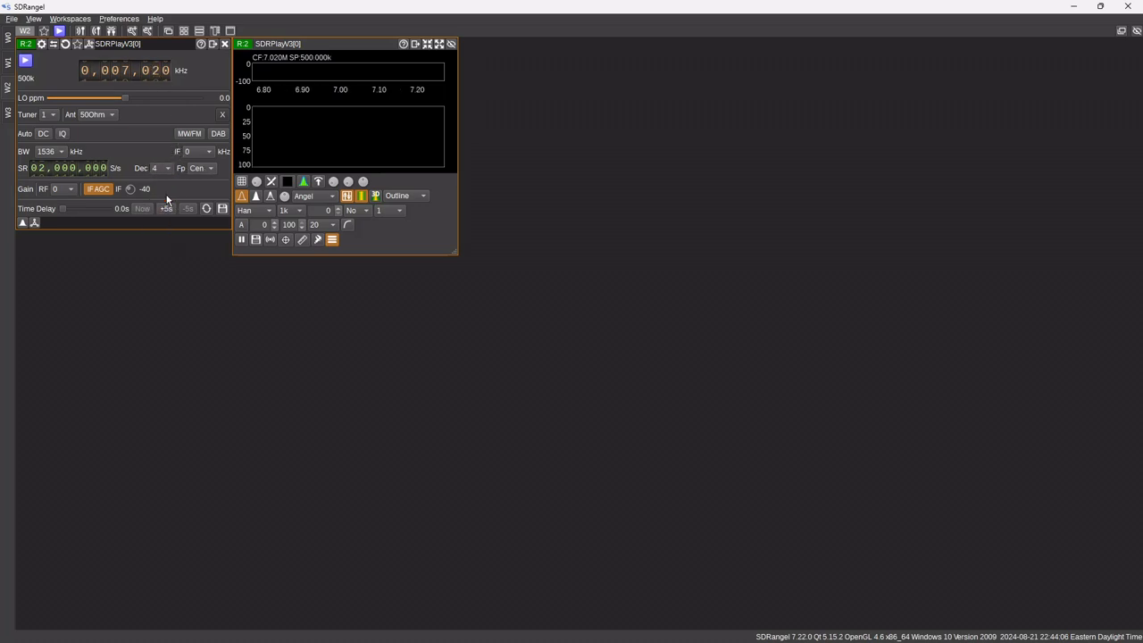
pyautogui.moveTo(455, 249); pyautogui.dragTo(674, 343)
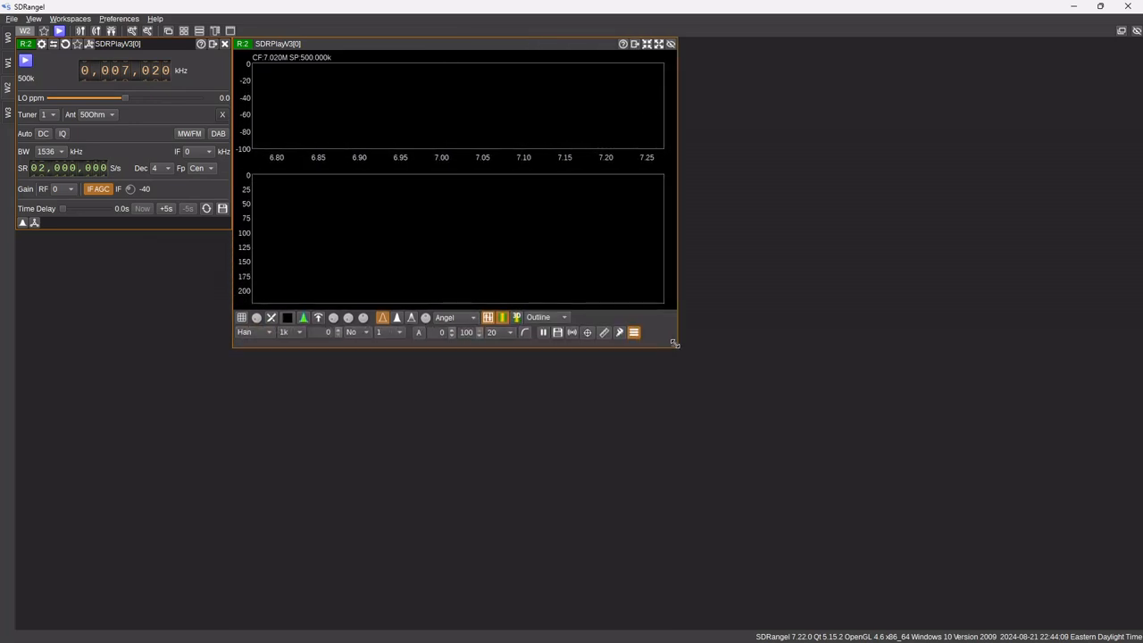
pyautogui.click(54, 151)
pyautogui.click(62, 207)
# Step: Start the SDRPlayV3[0] receiver and enlarge its spectrum window further to fill most of the workspace height
pyautogui.click(25, 63)
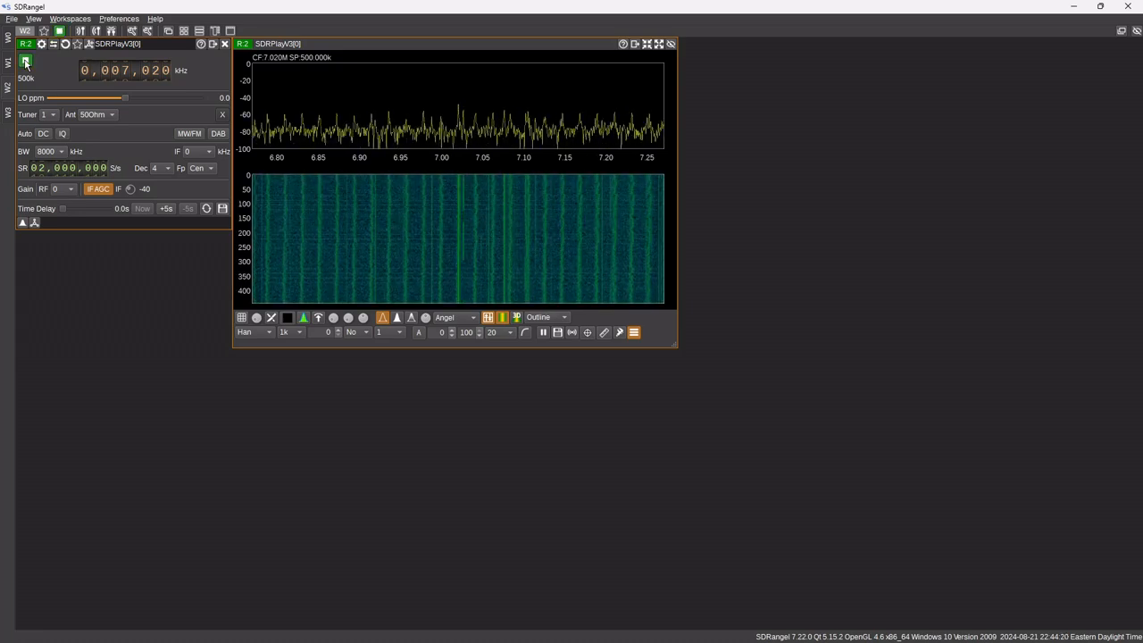
pyautogui.moveTo(675, 344); pyautogui.dragTo(801, 411)
pyautogui.moveTo(803, 346); pyautogui.dragTo(883, 555)
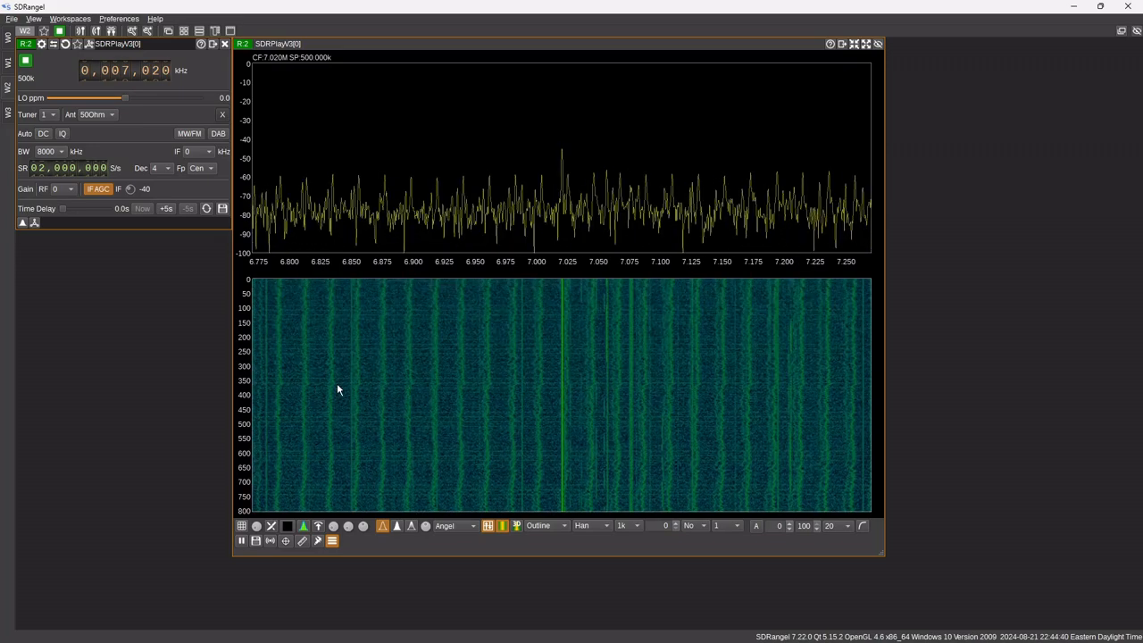
# Step: Enable automatic DC correction on the SDRPlayV3[0] receiver and set its decimation to 16
pyautogui.click(42, 133)
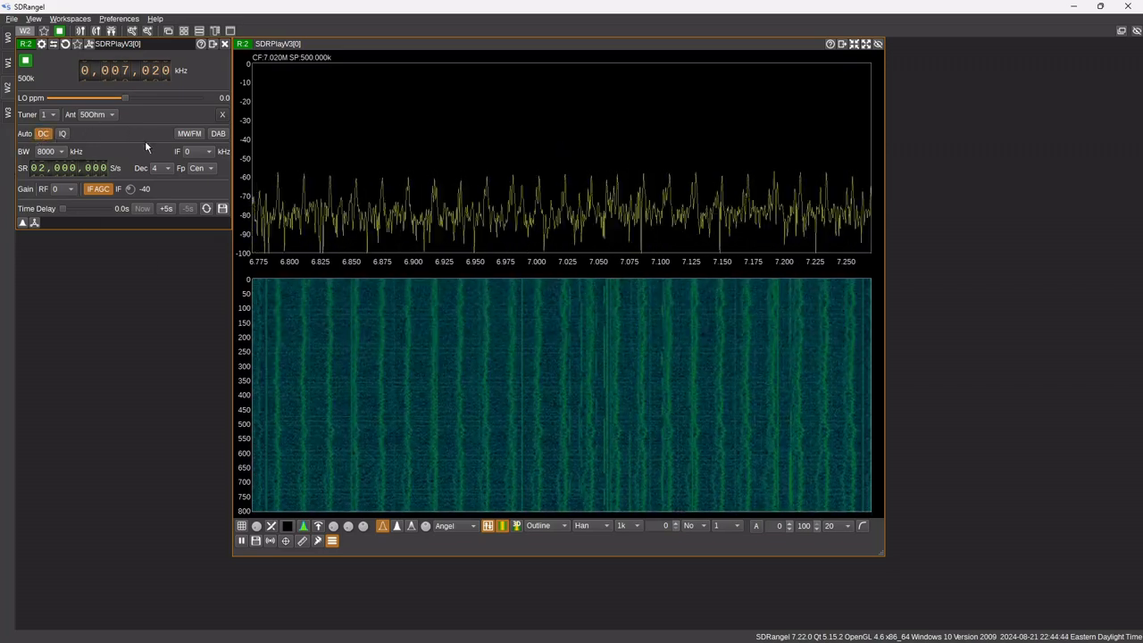
pyautogui.click(166, 168)
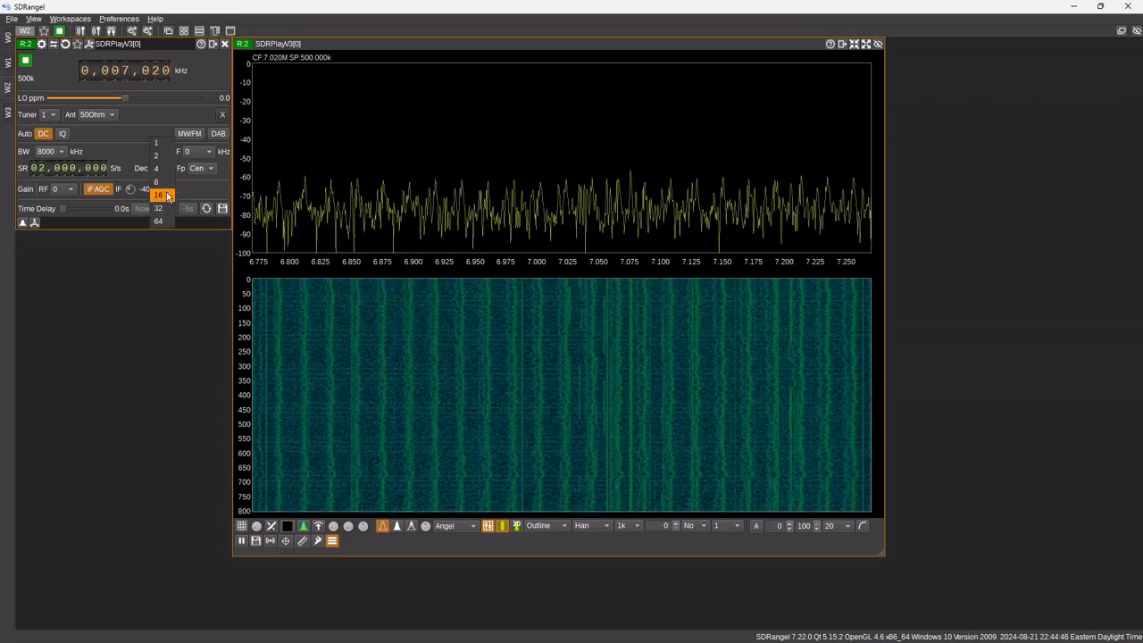
pyautogui.click(164, 194)
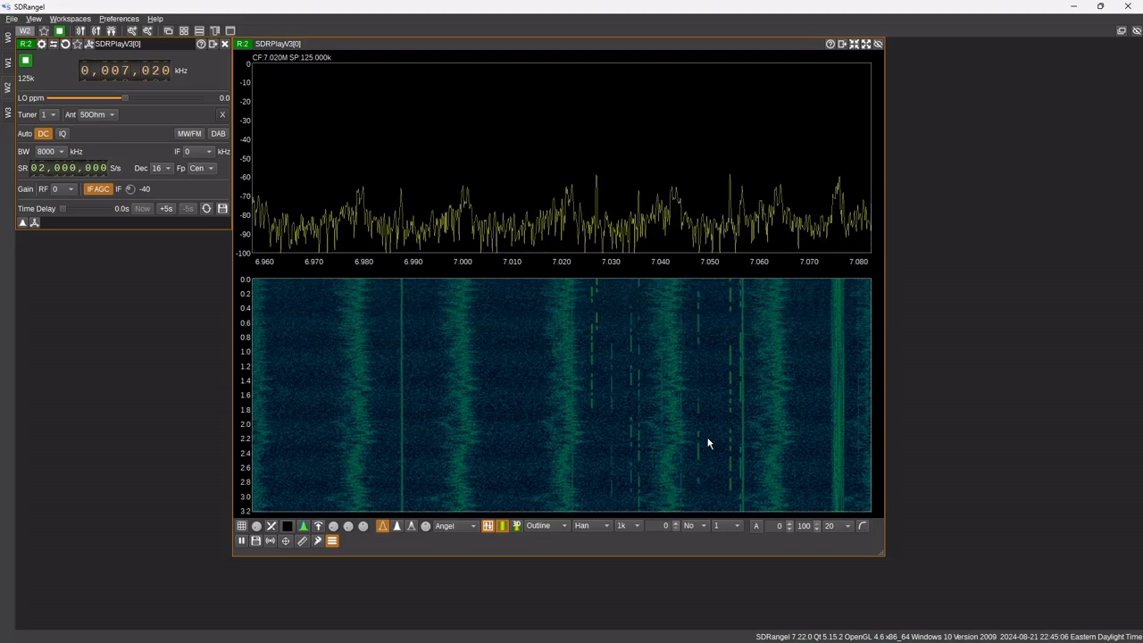
# Step: Tune the SDRPlayV3[0] receiver's center frequency up to 7,200 kHz
pyautogui.scroll(3, 160, 72)
pyautogui.scroll(5, 160, 72)
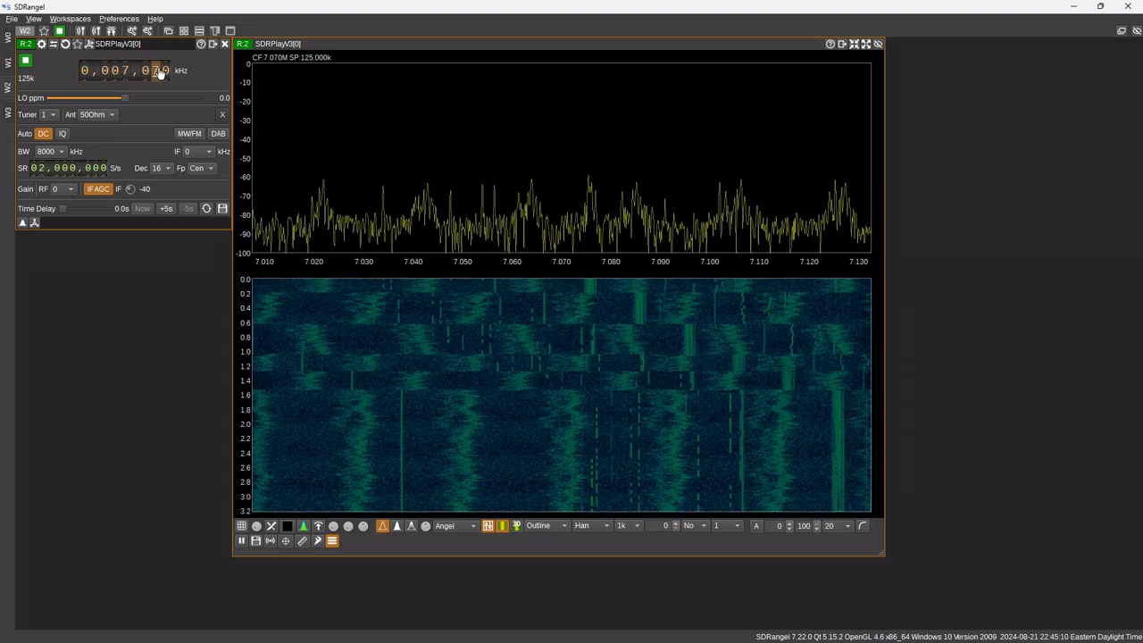
pyautogui.scroll(6, 159, 73)
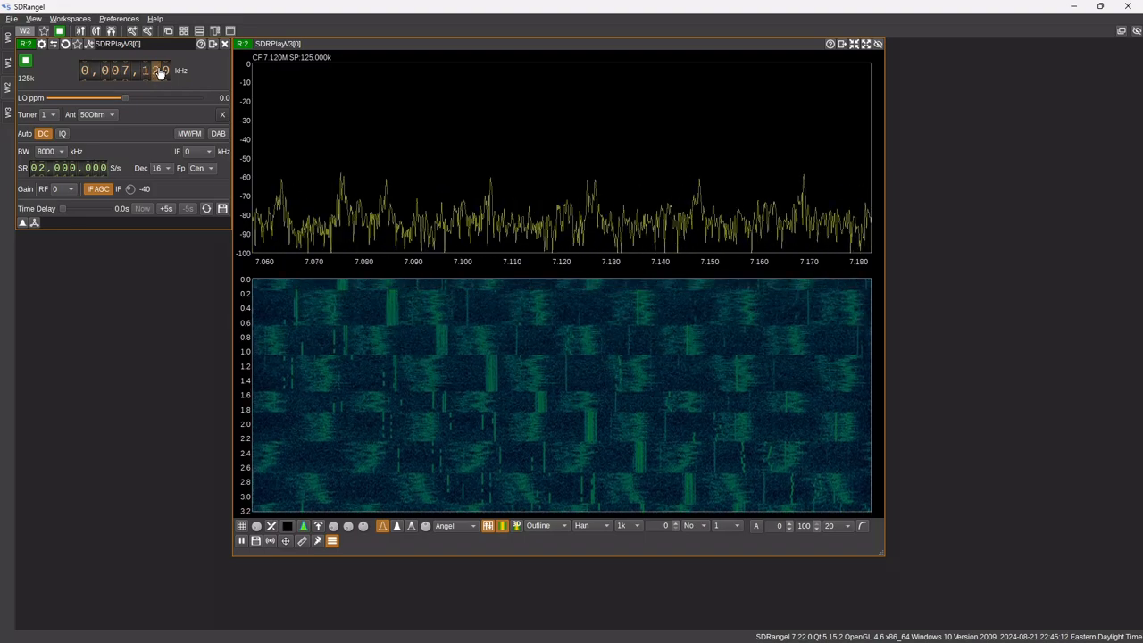
pyautogui.scroll(3, 159, 73)
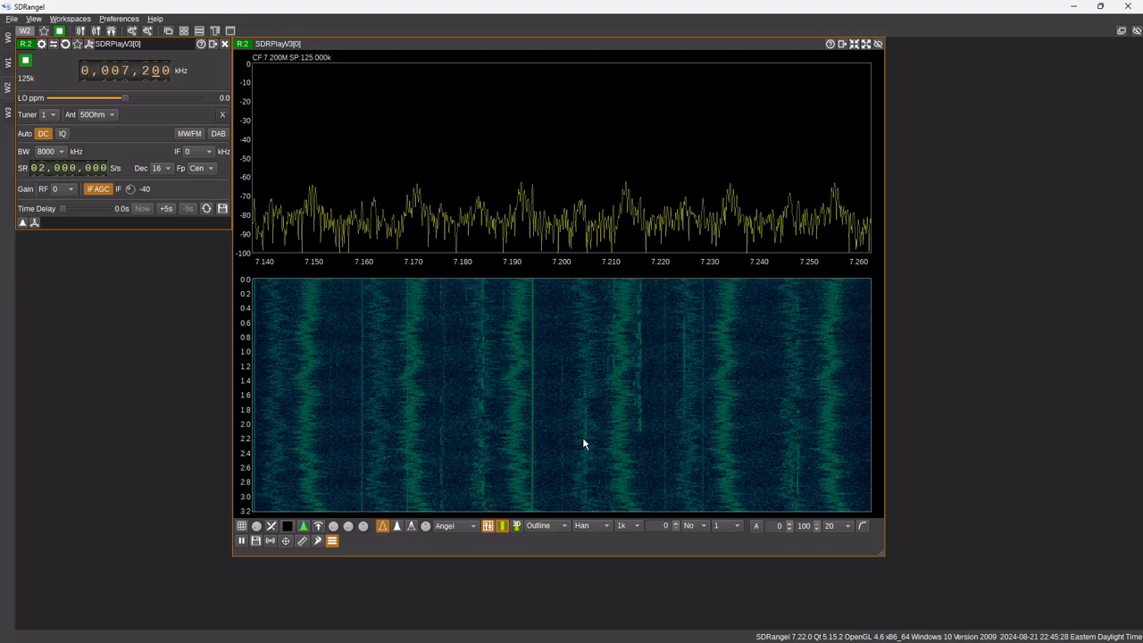
# Step: Add a WDSP Receiver channel to SDRPlayV3[0] and move its window up so it fits inside the workspace
pyautogui.click(88, 44)
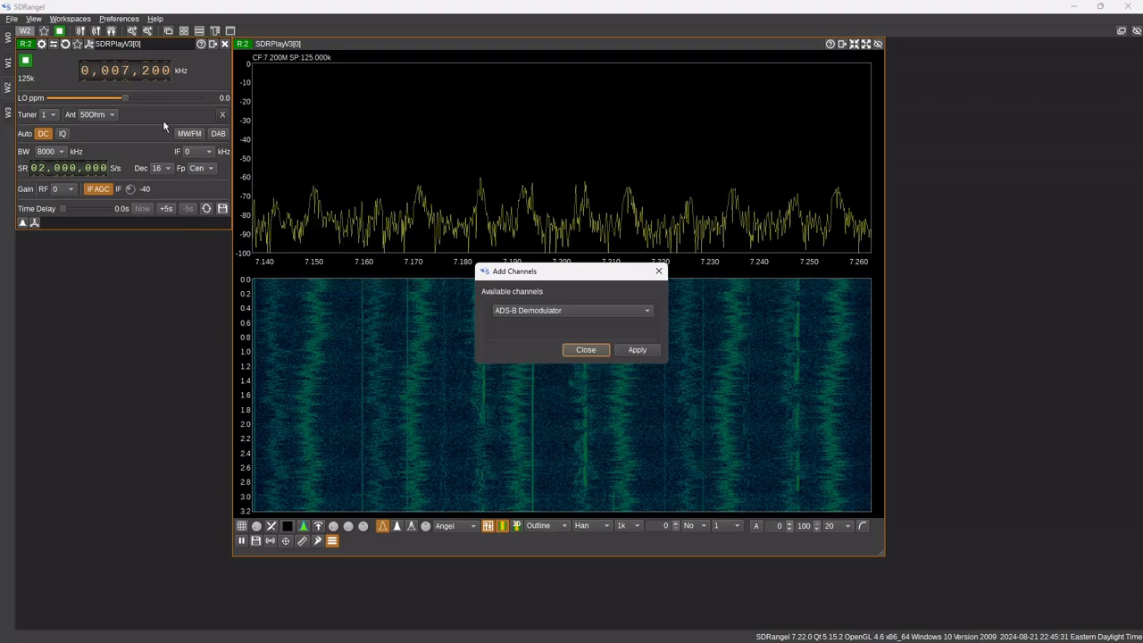
pyautogui.click(597, 310)
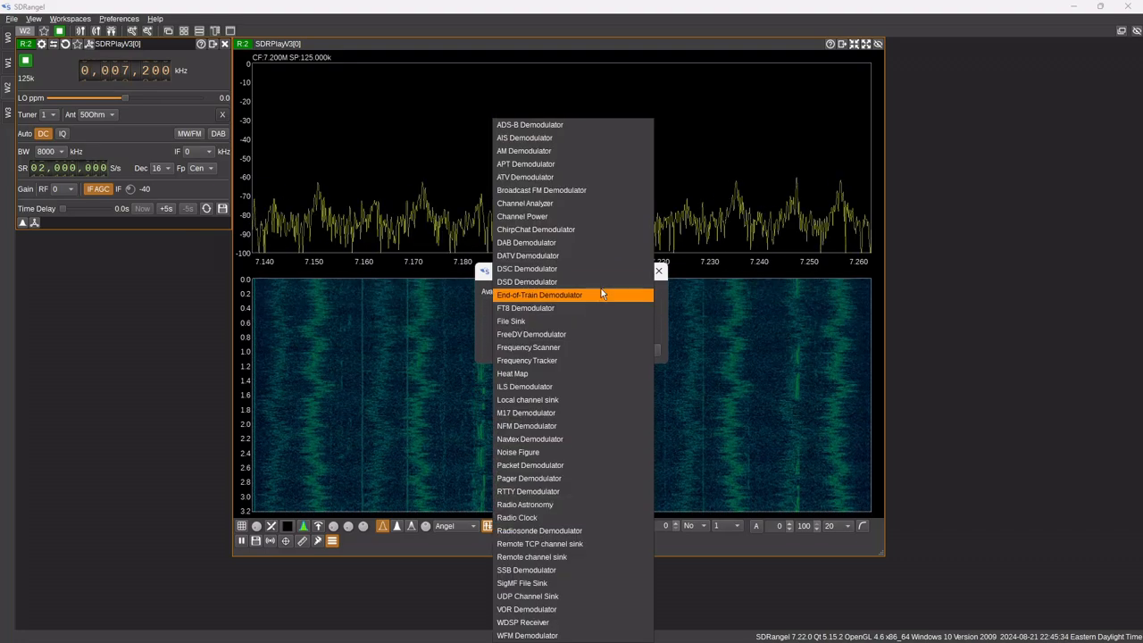
pyautogui.click(579, 622)
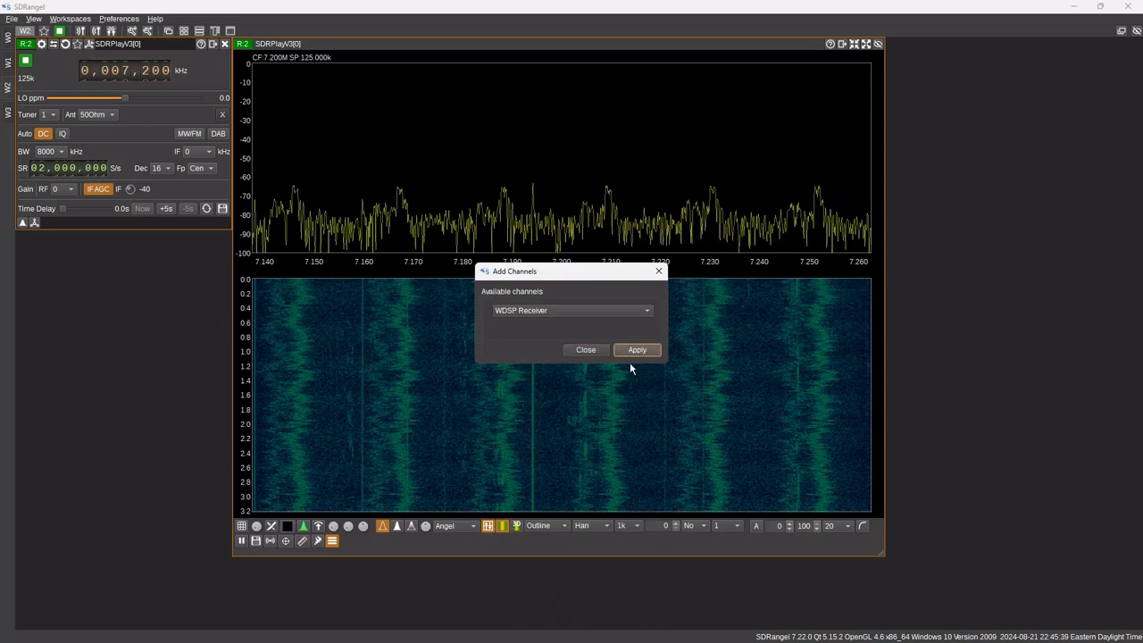
pyautogui.click(593, 350)
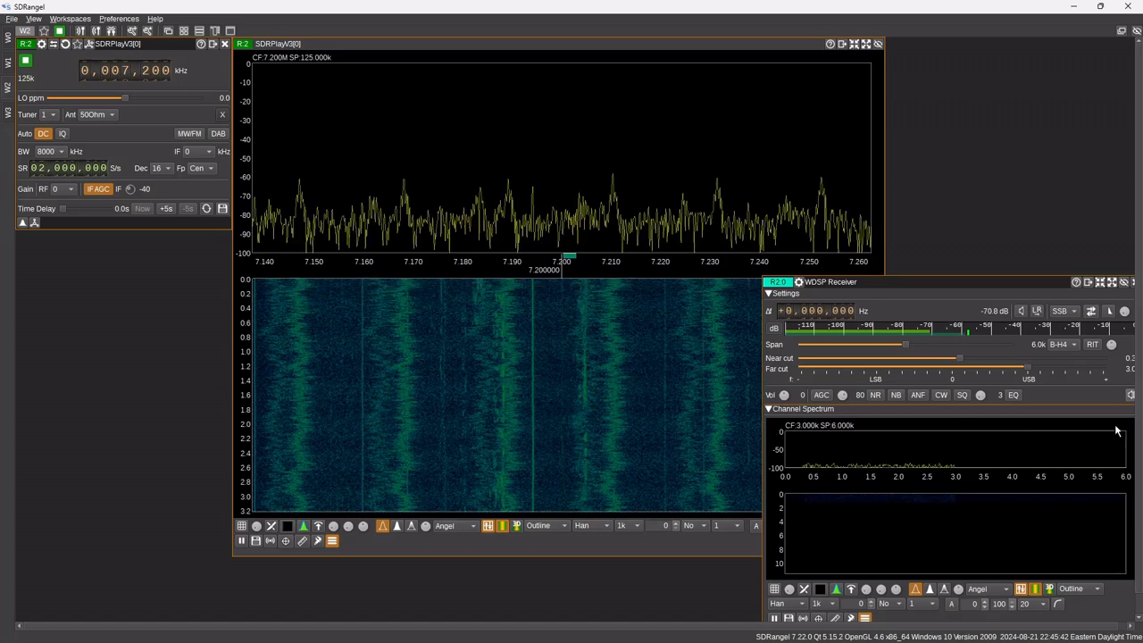
pyautogui.moveTo(1040, 282); pyautogui.dragTo(792, 186)
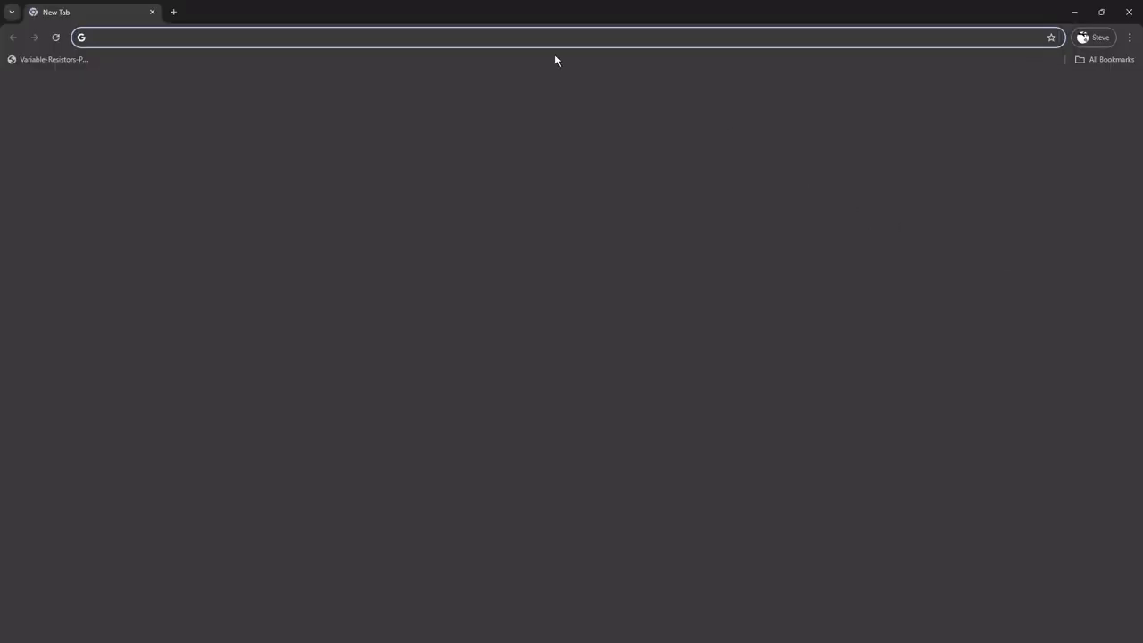
# Step: Switch to Chrome, search Google for "sdrangel releases" and open the f4exb/sdrangel releases page on GitHub
pyautogui.click(521, 38)
pyautogui.write('sdrangel')
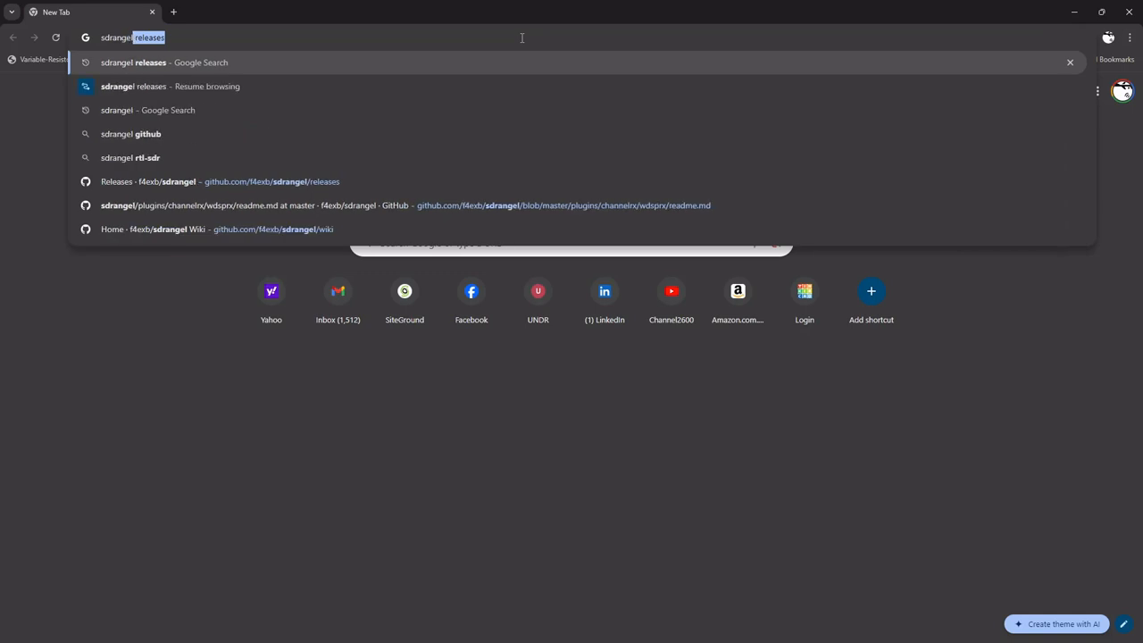
pyautogui.press('Return')
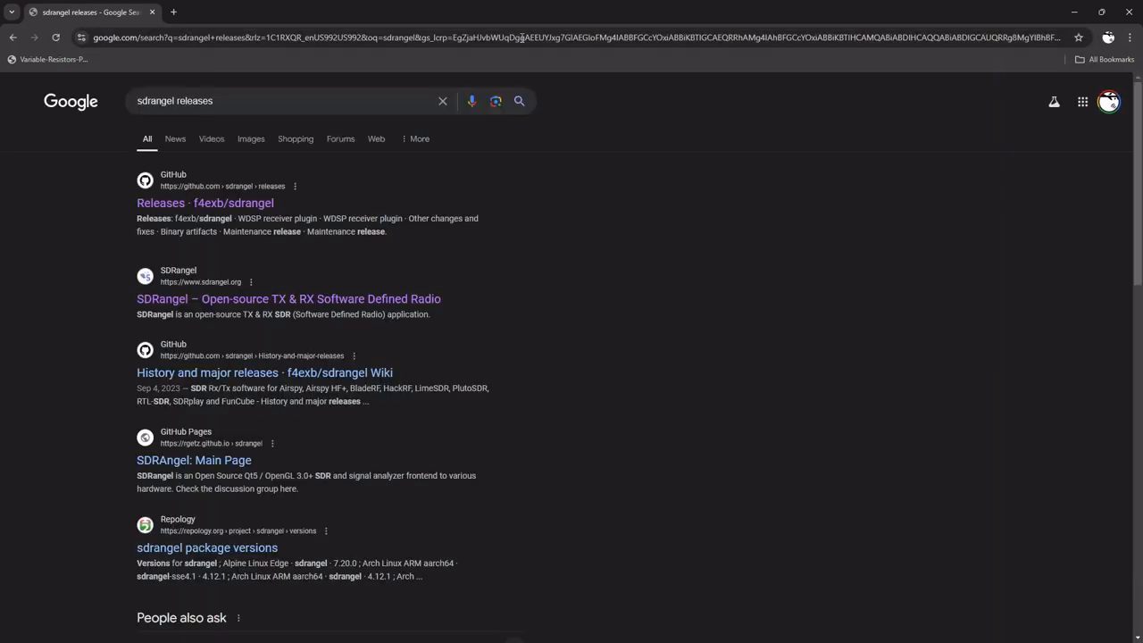
pyautogui.click(230, 203)
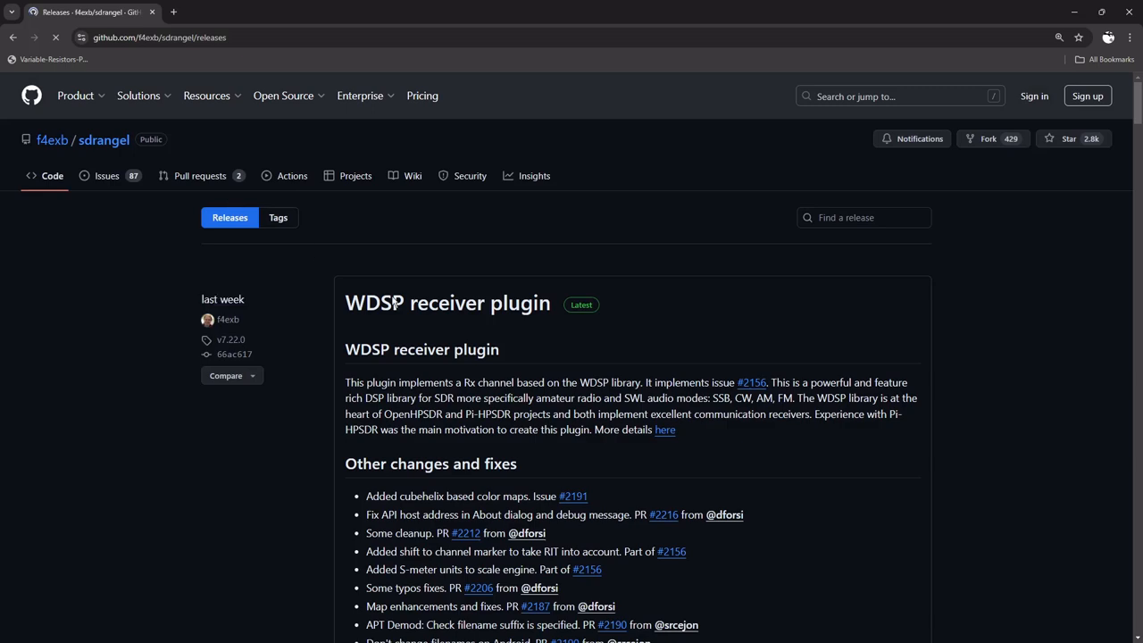
# Step: Review the WDSP receiver plugin release's change notes and its downloadable assets, including the Windows installer
pyautogui.scroll(-3, 872, 465)
pyautogui.scroll(-3, 873, 468)
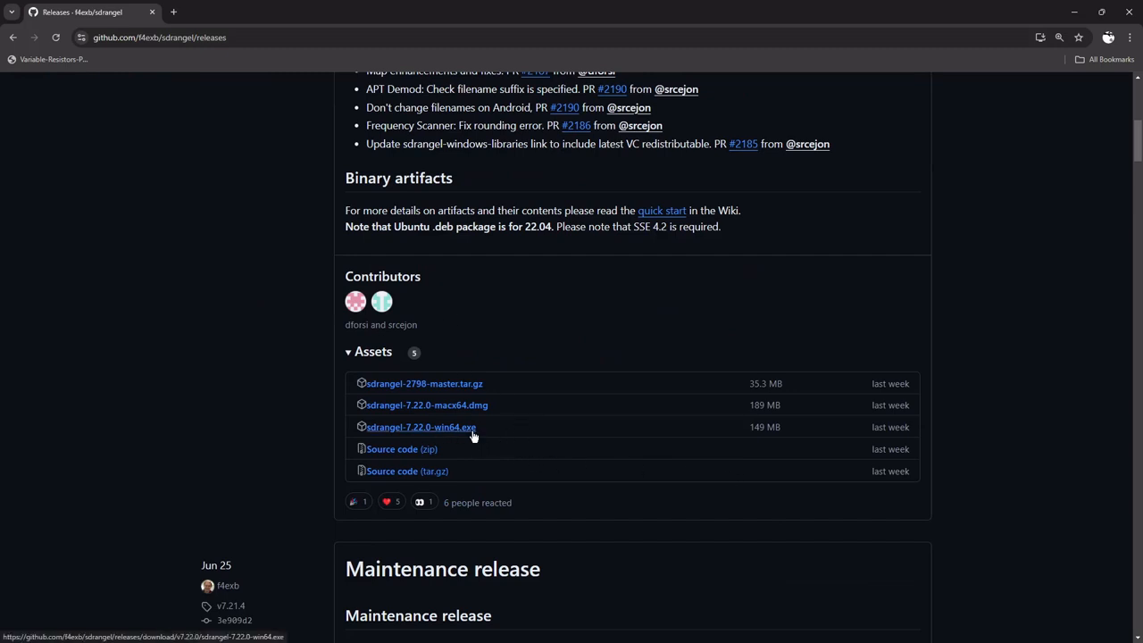
pyautogui.scroll(6, 473, 436)
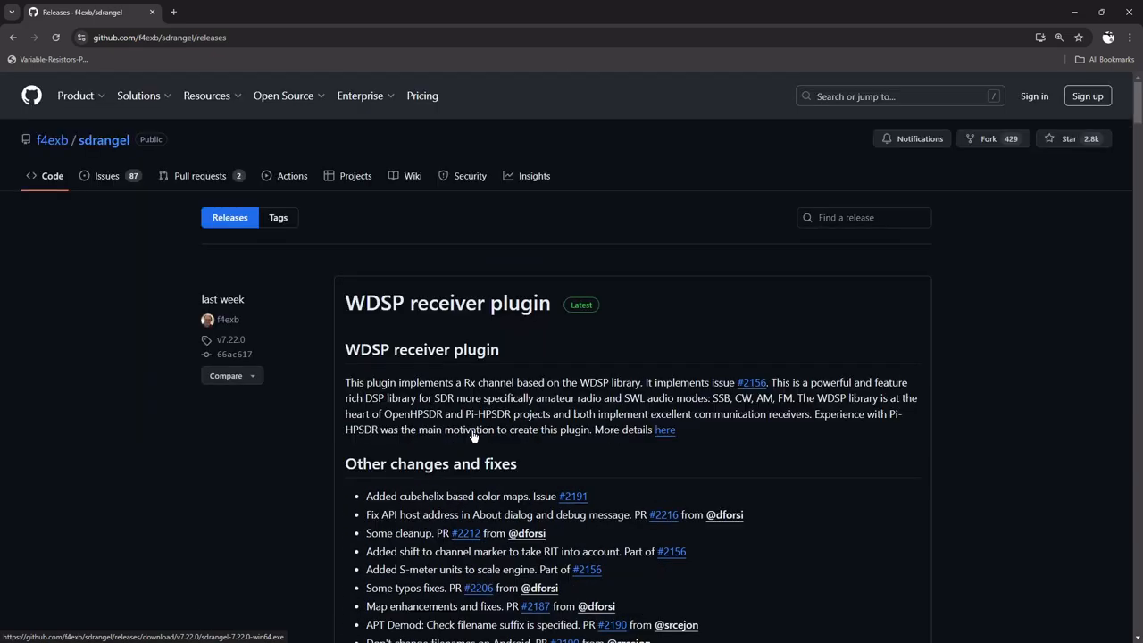
pyautogui.scroll(-2, 473, 431)
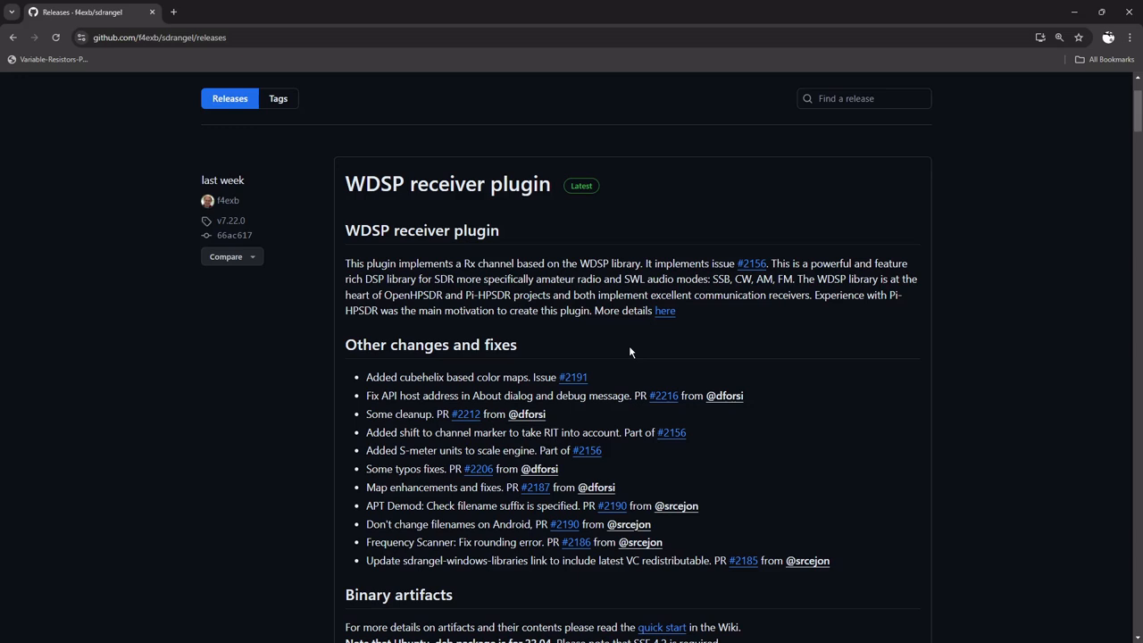
# Step: Open the WDSP receiver plugin's detailed readme and examine its introduction and RXA block diagram, enlarging the page to 150%
pyautogui.click(672, 315)
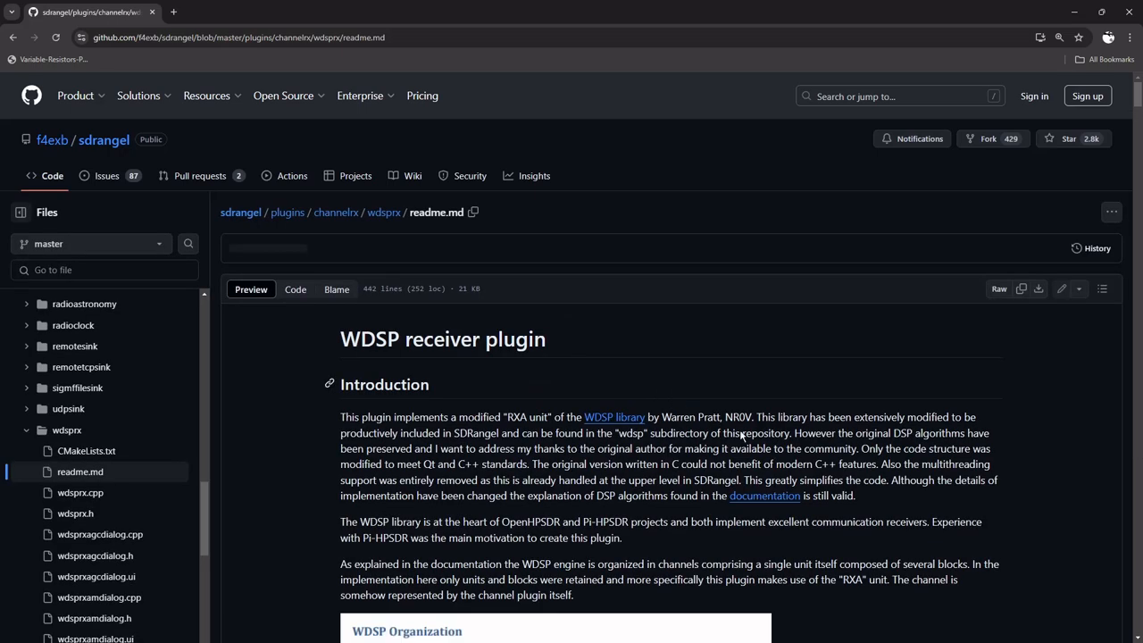
pyautogui.scroll(-2, 890, 485)
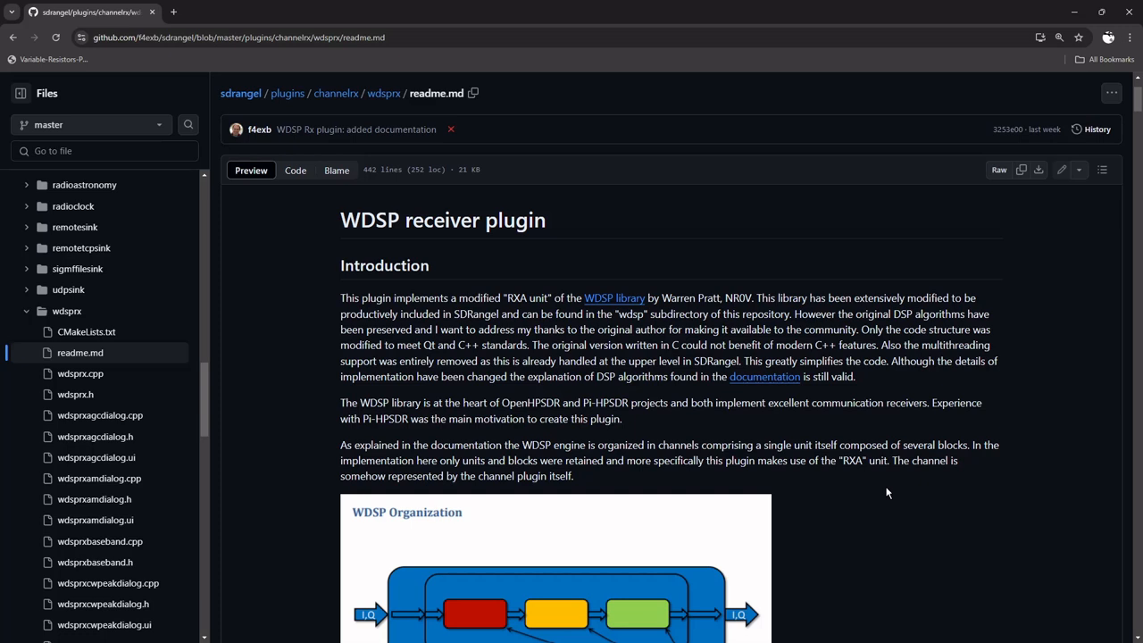
pyautogui.scroll(-2, 863, 482)
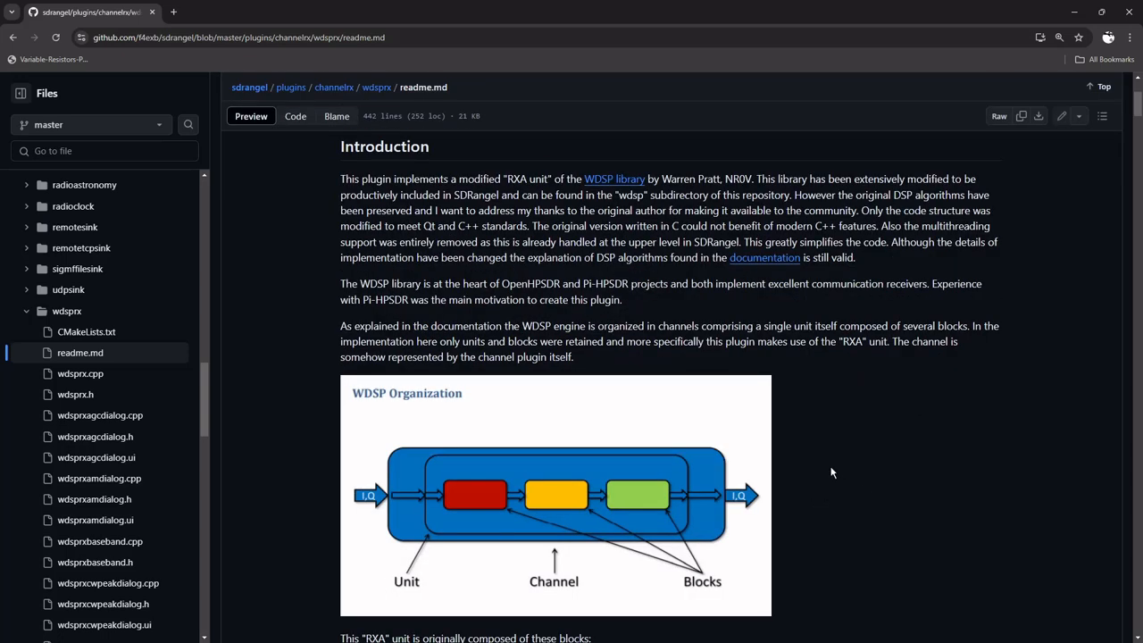
pyautogui.scroll(-2, 807, 474)
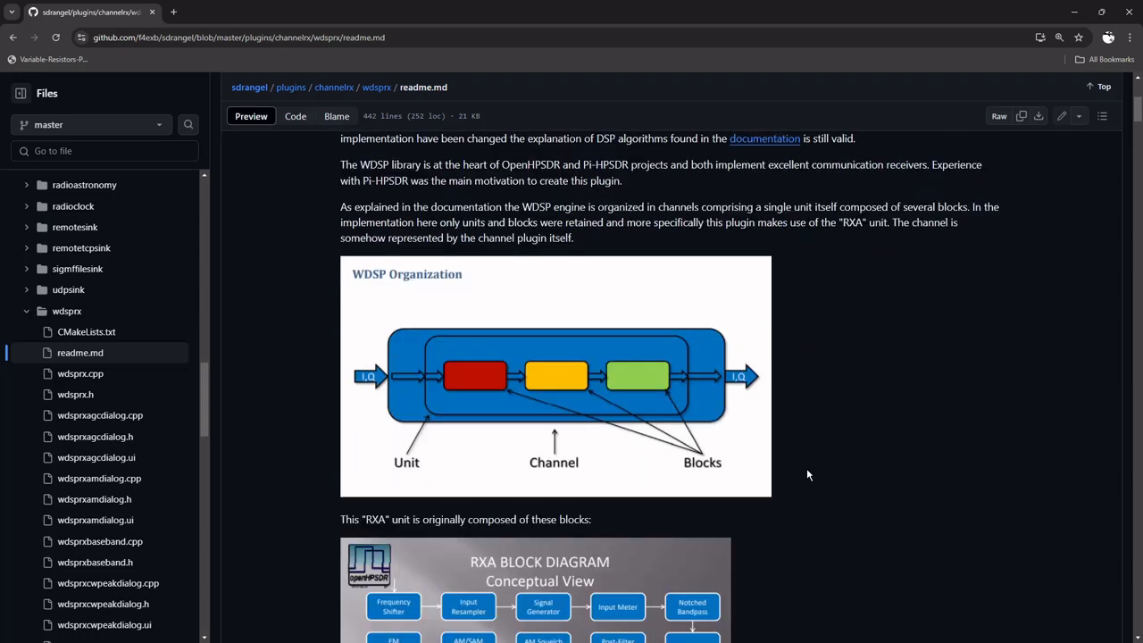
pyautogui.scroll(-5, 806, 474)
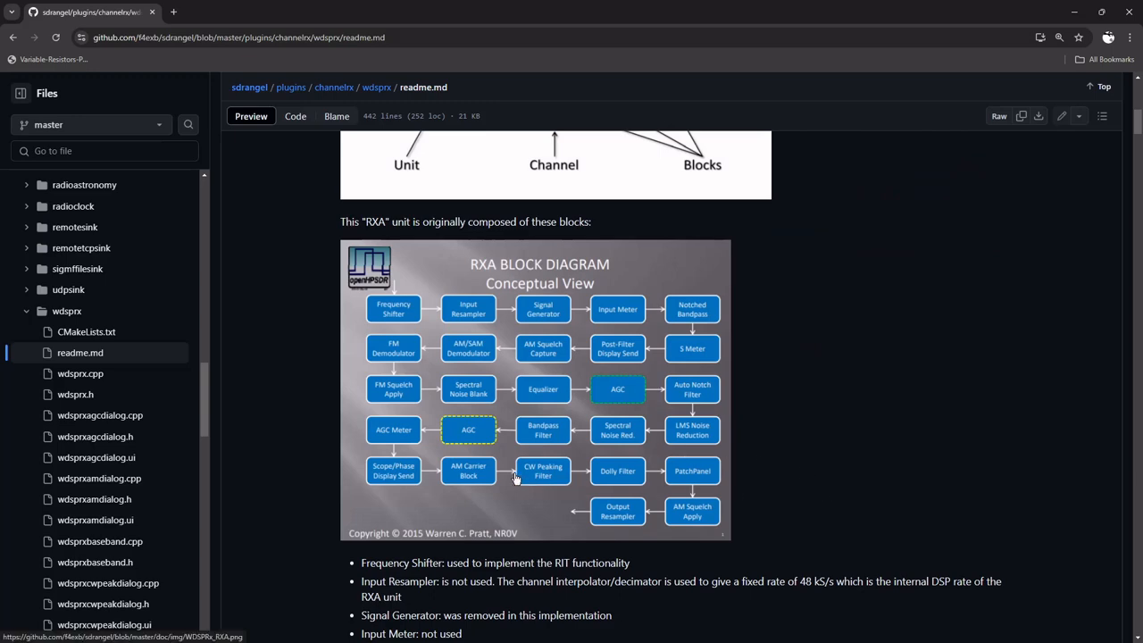
pyautogui.hotkey('ctrl', '+')
pyautogui.hotkey('ctrl', '+')
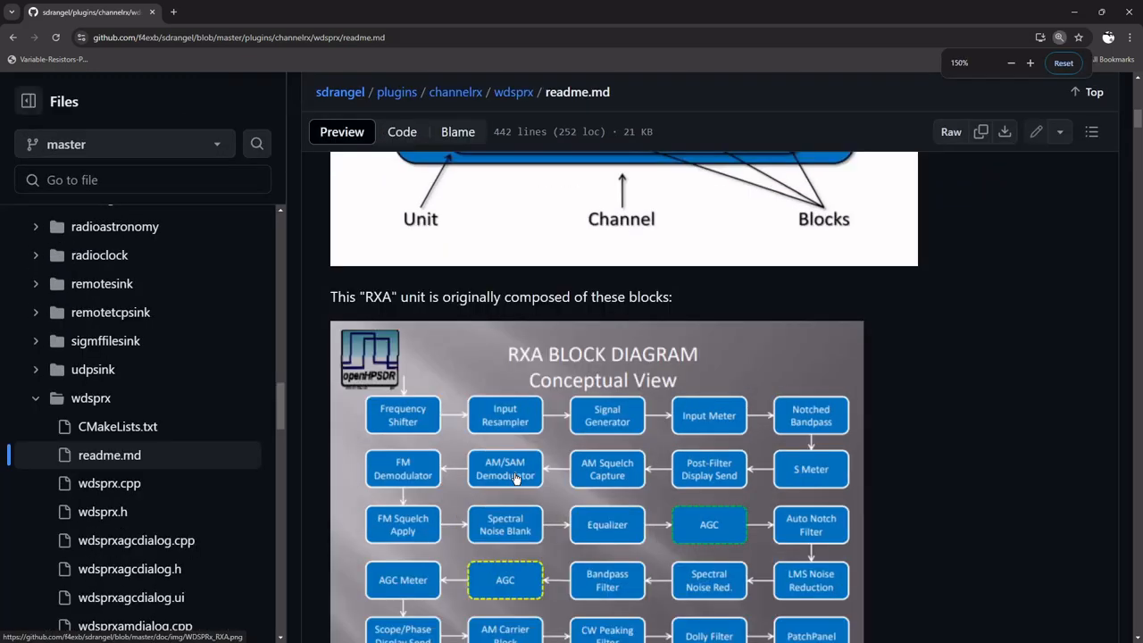
pyautogui.scroll(-2, 572, 487)
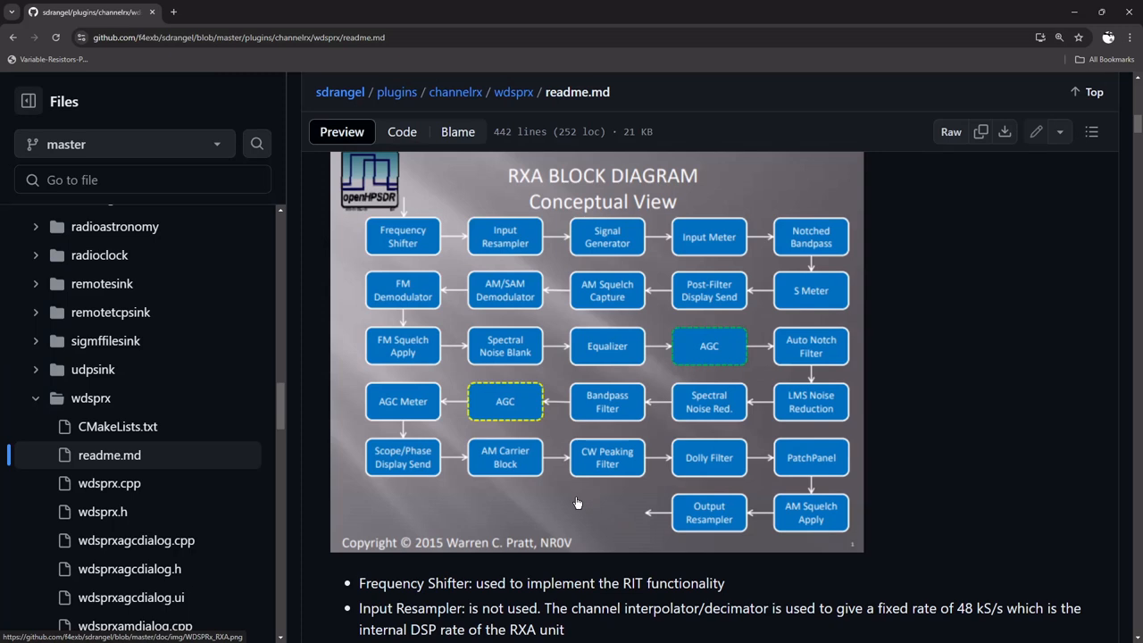
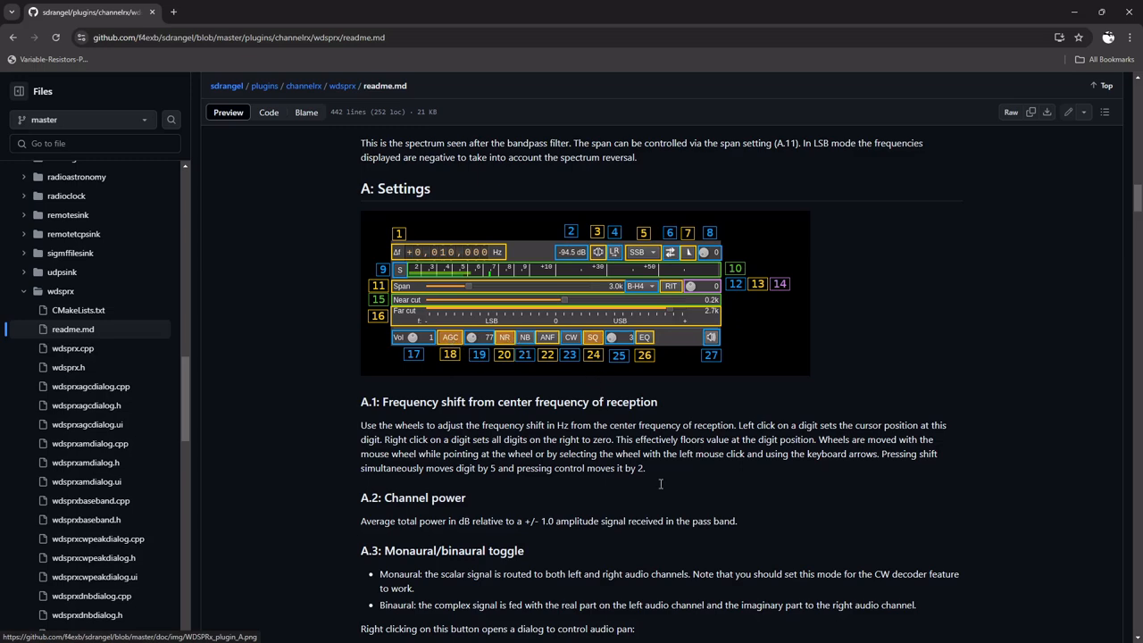
# Step: Examine the readme's receiver settings from frequency shift through FM, RIT and bandpass filter options to the AGC slope diagram
pyautogui.scroll(-3, 660, 484)
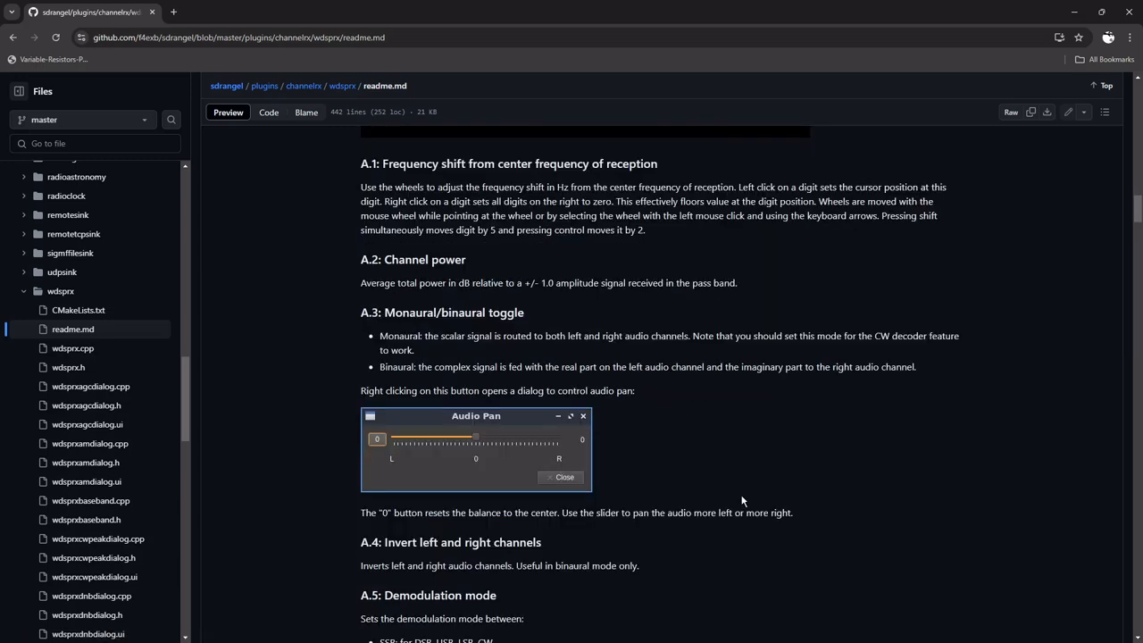
pyautogui.scroll(-10, 728, 494)
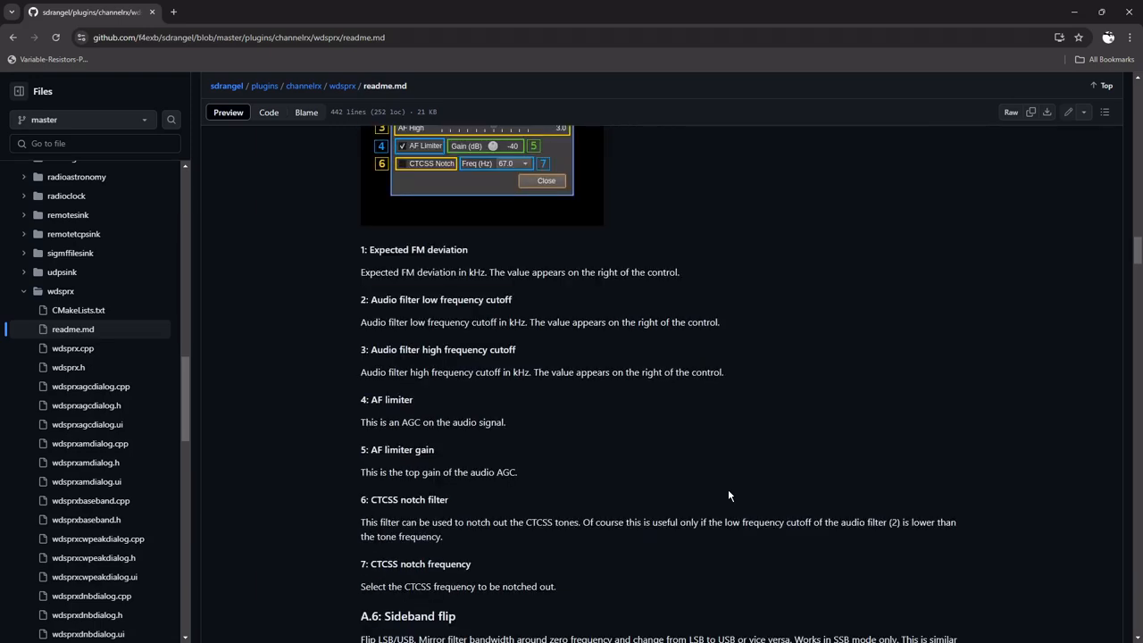
pyautogui.scroll(-10, 727, 495)
pyautogui.scroll(-5, 727, 488)
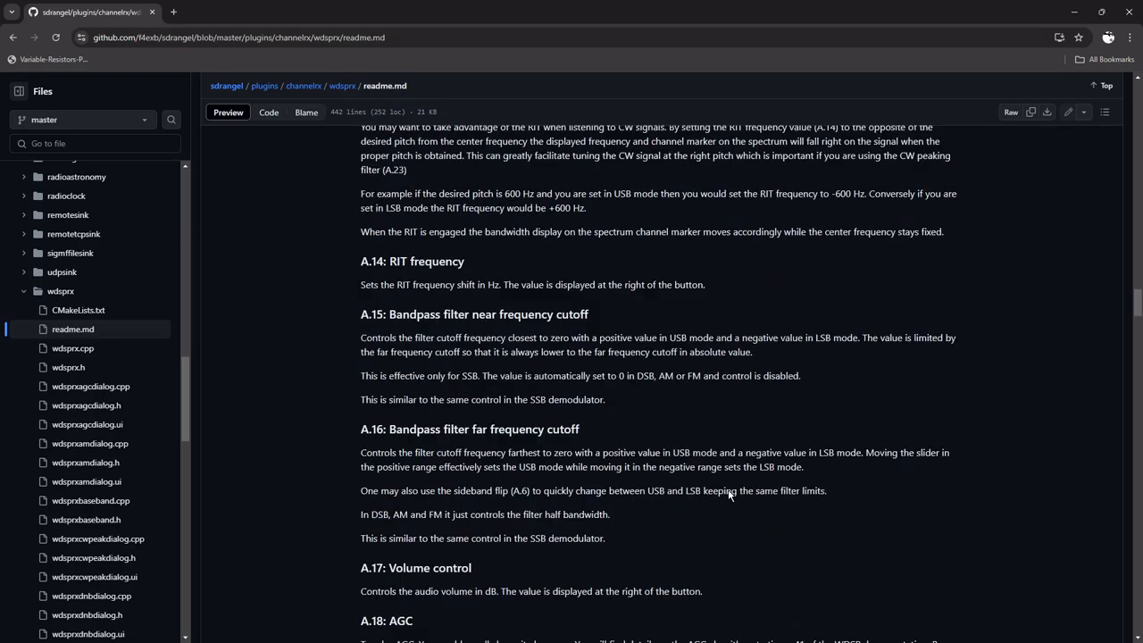
pyautogui.scroll(6, 728, 488)
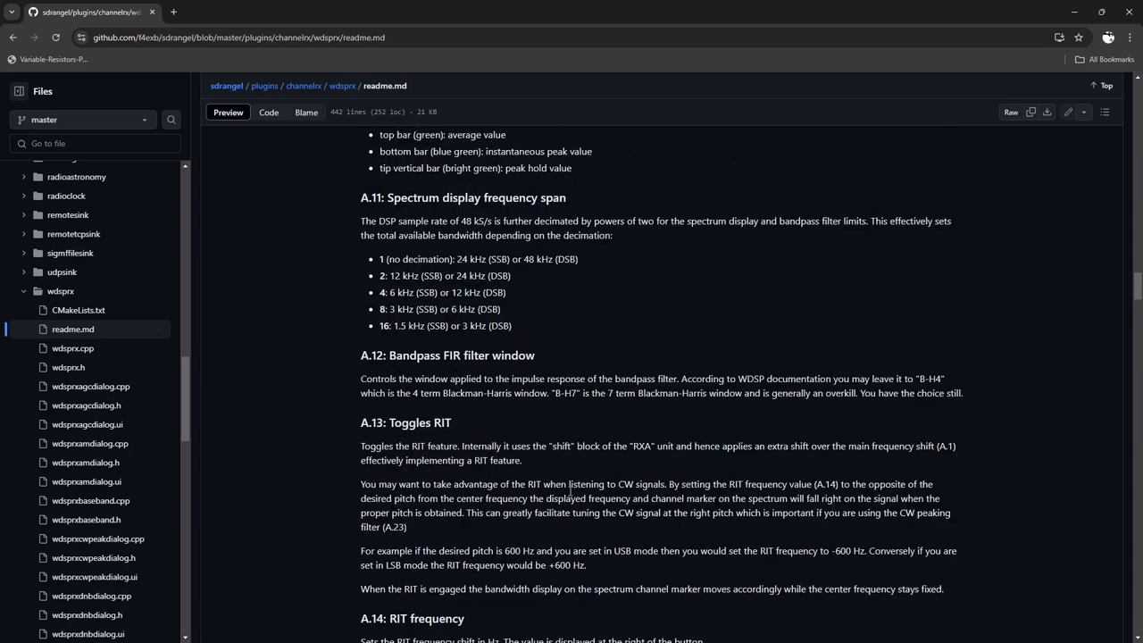
pyautogui.scroll(-1, 570, 489)
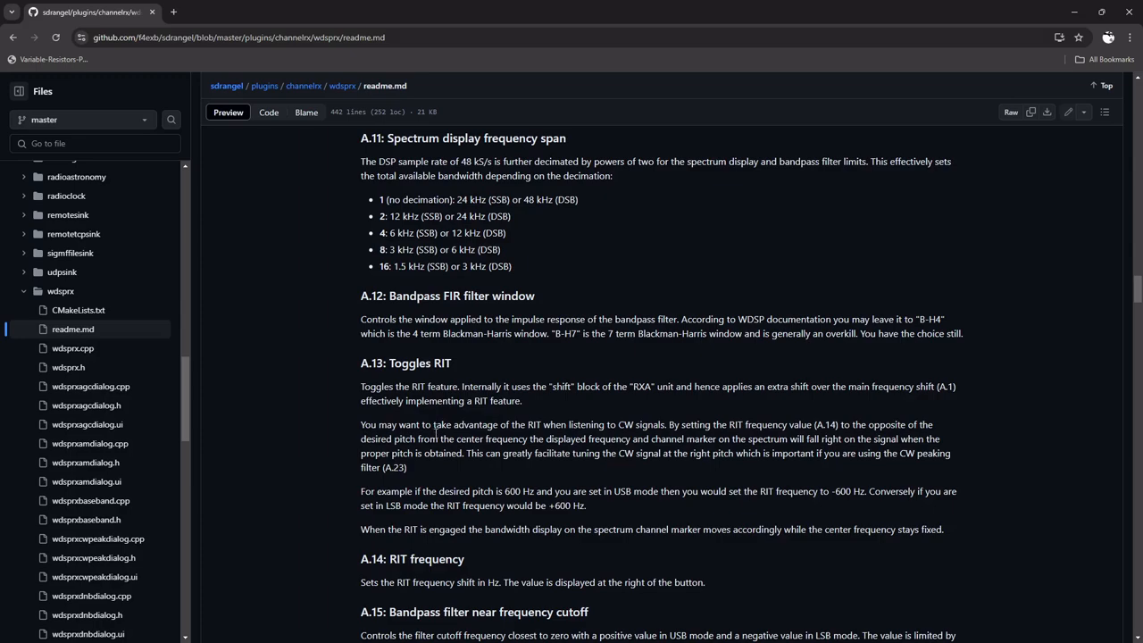
pyautogui.scroll(-10, 435, 432)
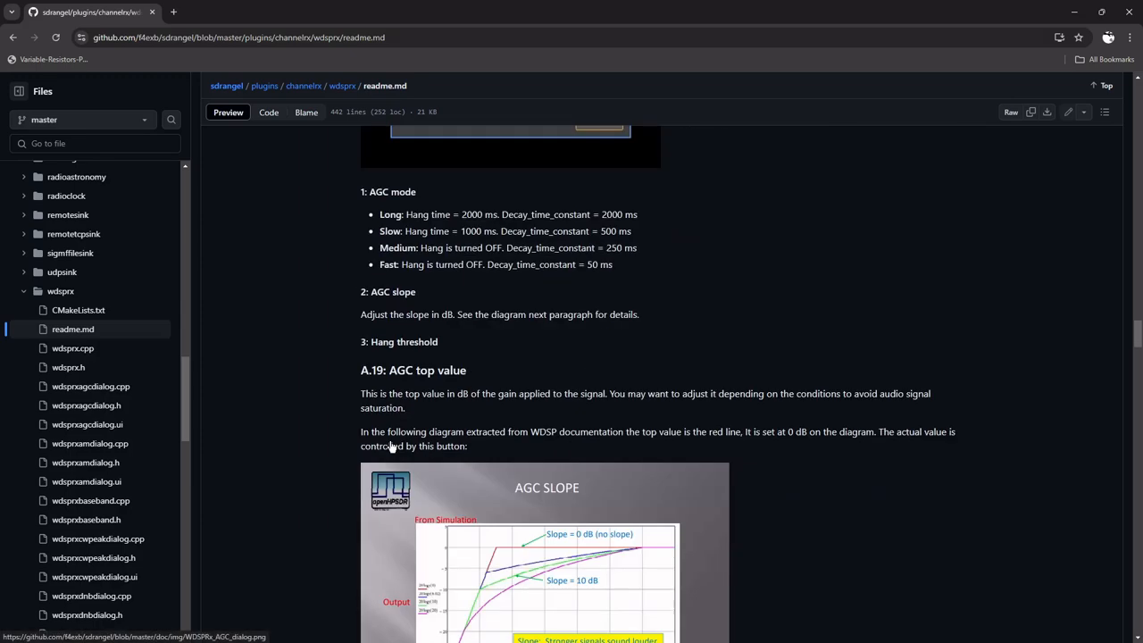
pyautogui.scroll(-2, 390, 447)
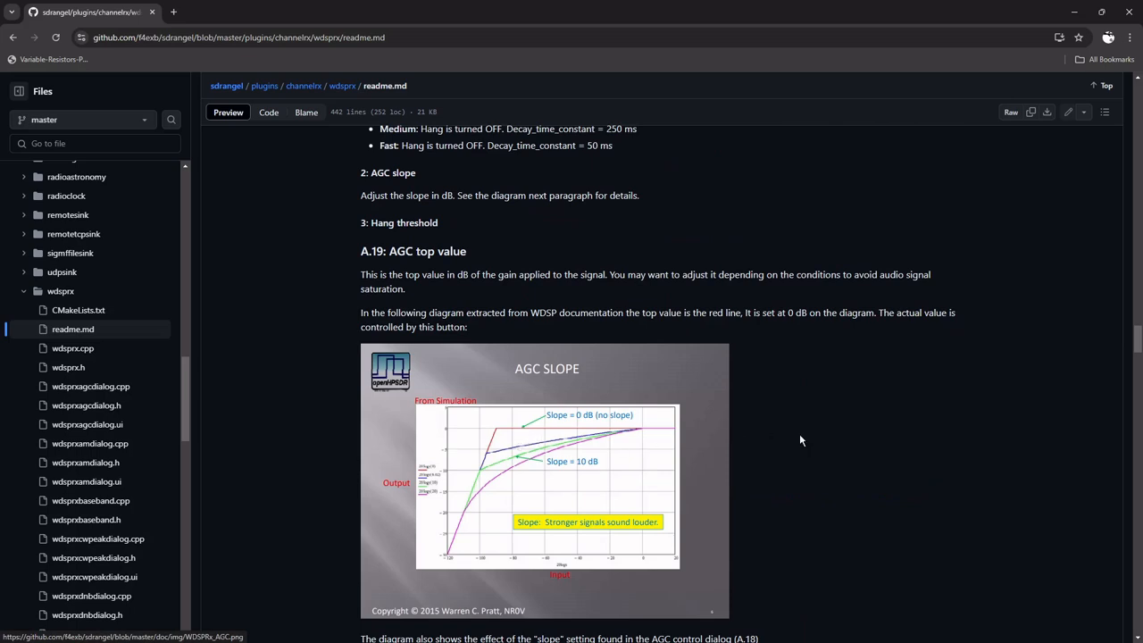
pyautogui.scroll(-1, 802, 440)
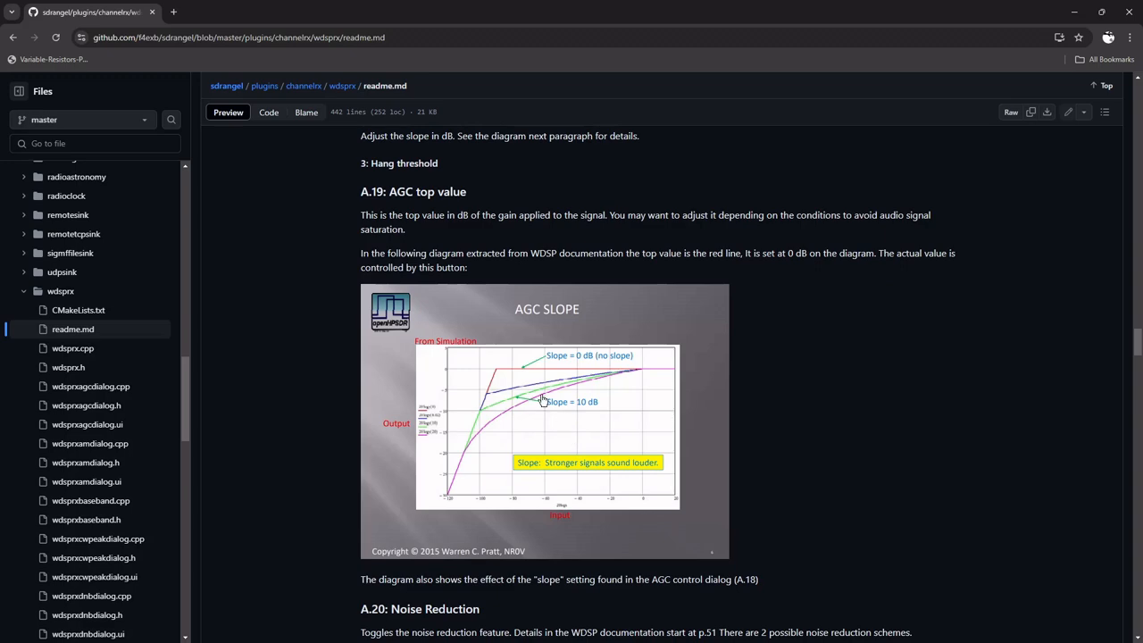
# Step: Examine the readme's noise reduction, noise blanking, CW peaking filter, squelch and equalizer sections down to the end of the page
pyautogui.scroll(-10, 759, 474)
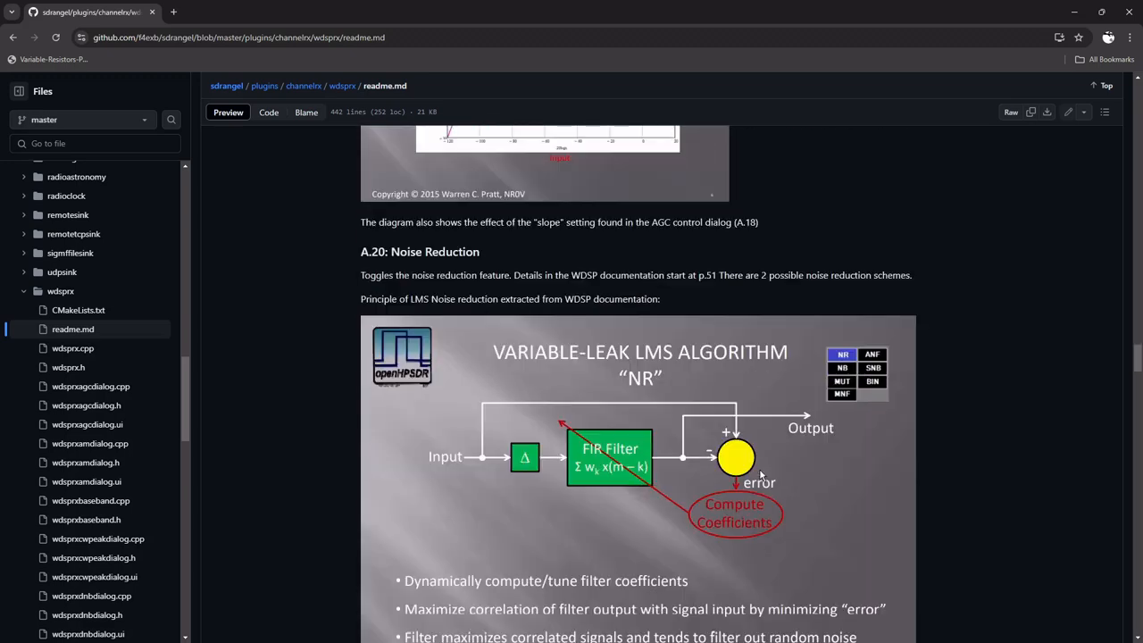
pyautogui.scroll(-4, 765, 509)
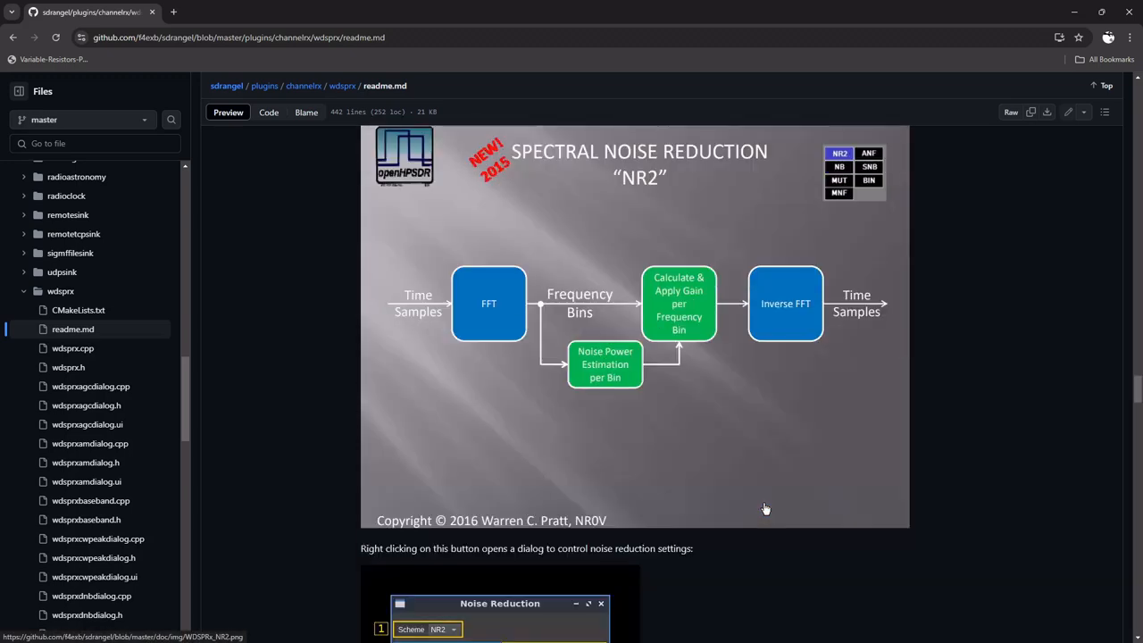
pyautogui.scroll(-20, 616, 451)
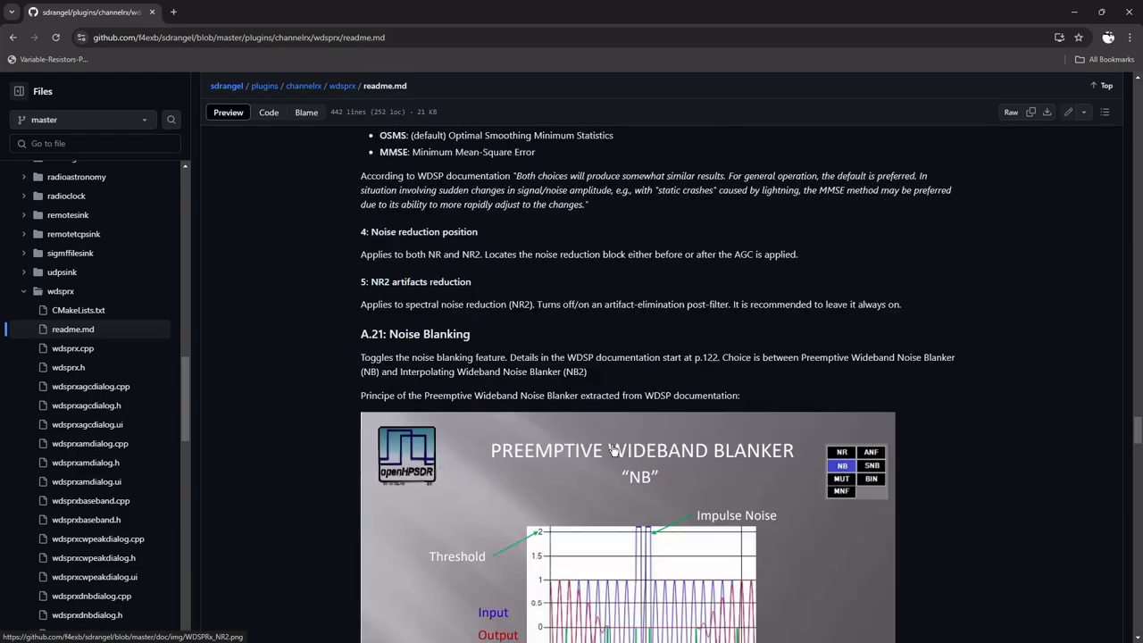
pyautogui.scroll(-13, 613, 451)
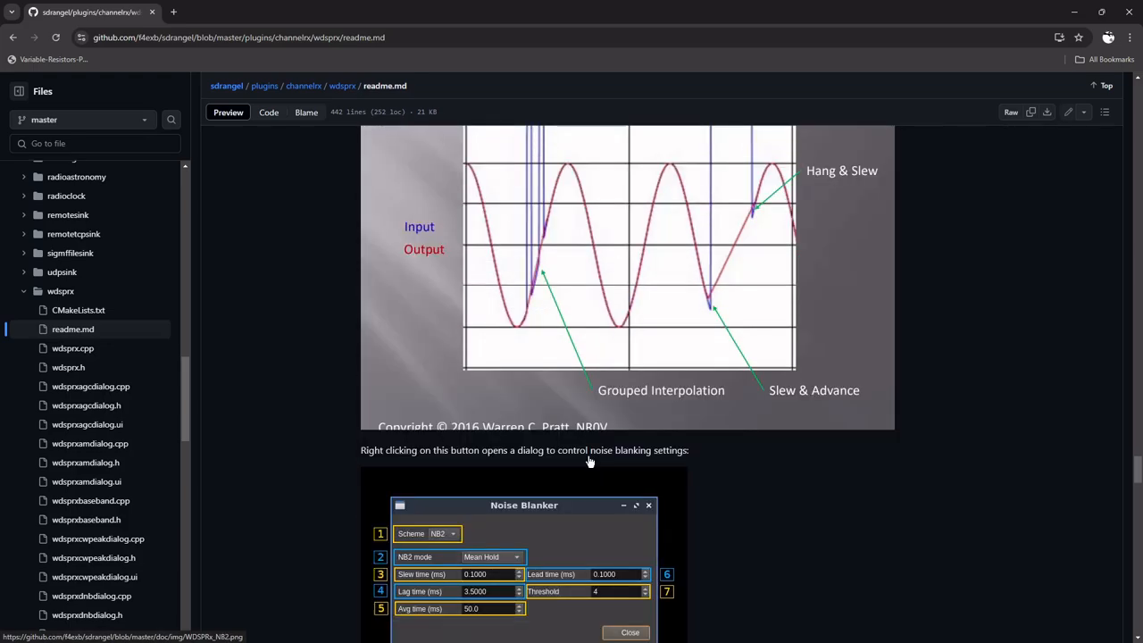
pyautogui.scroll(-18, 589, 461)
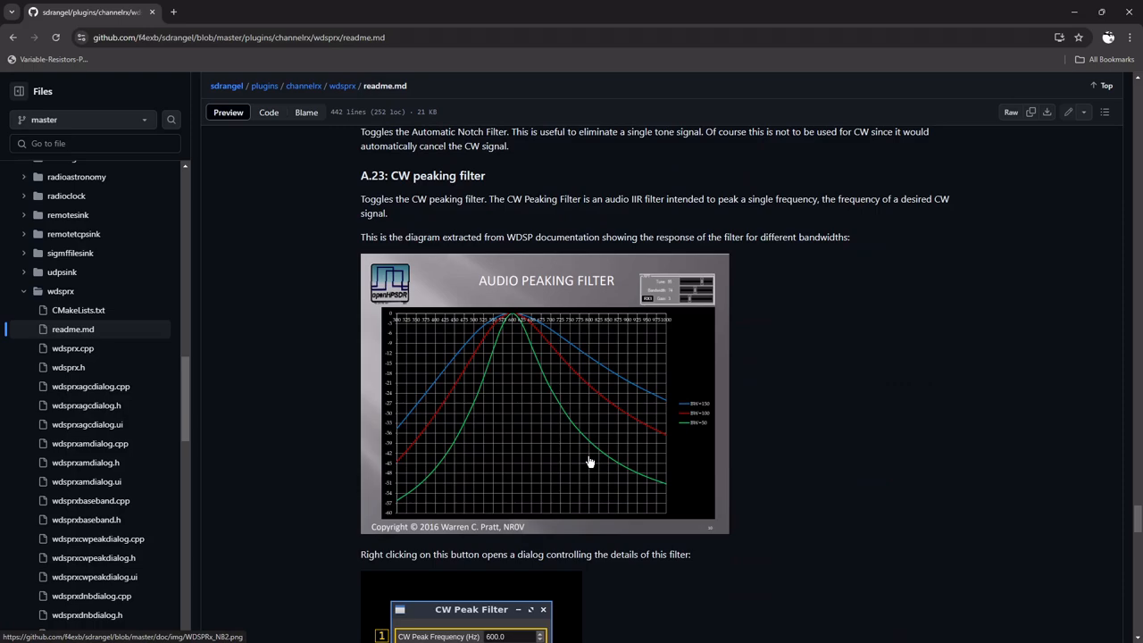
pyautogui.scroll(-8, 589, 462)
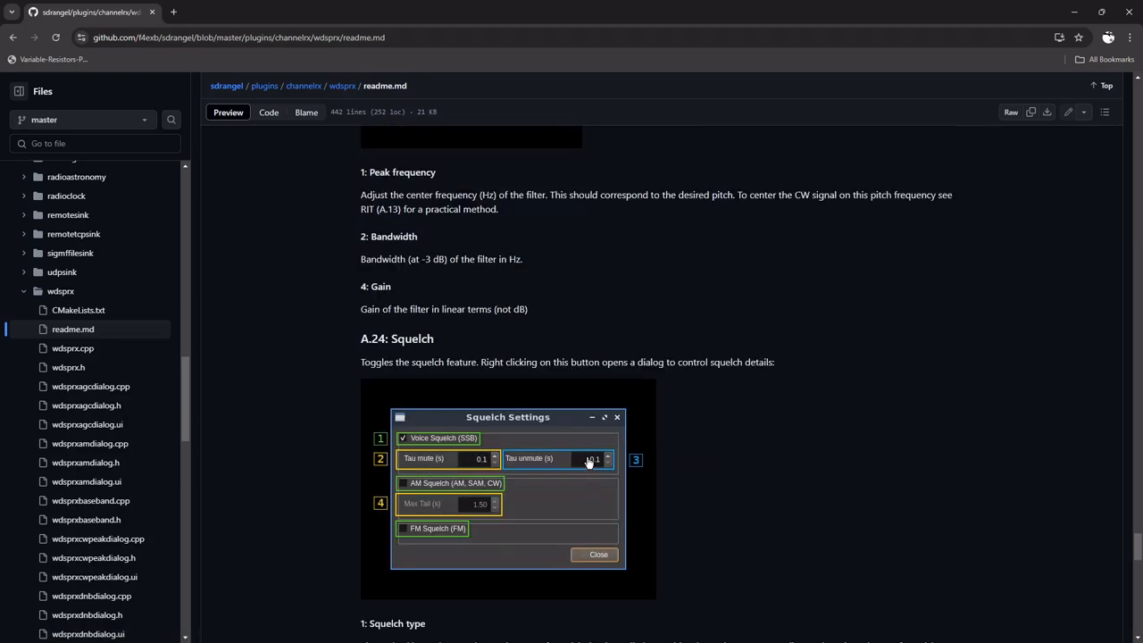
pyautogui.scroll(-5, 587, 463)
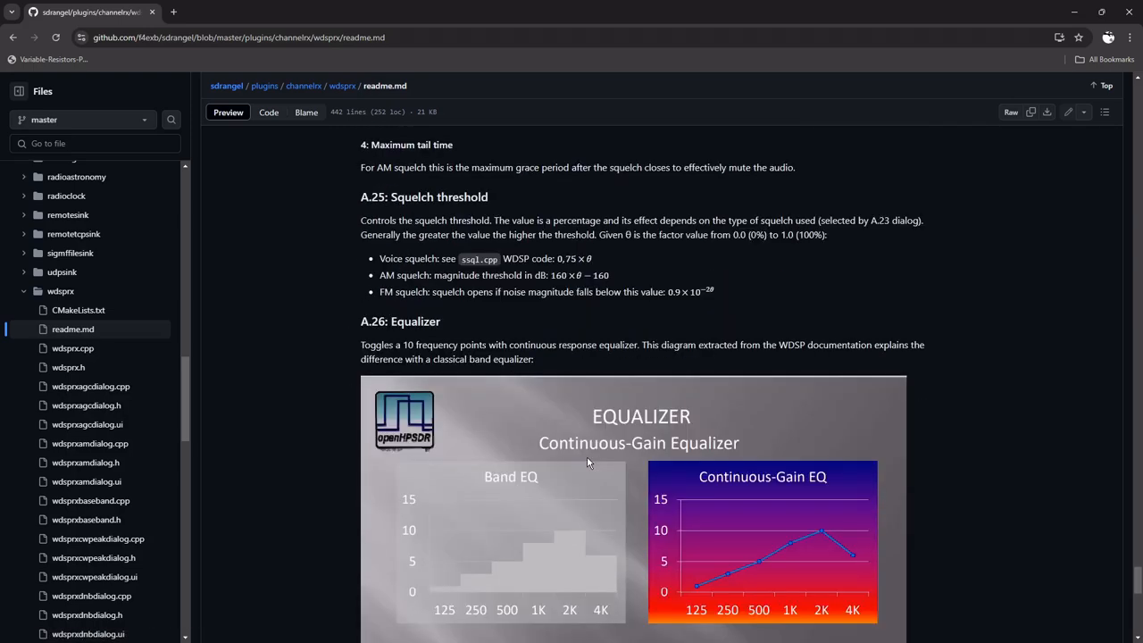
pyautogui.scroll(-3, 587, 462)
pyautogui.scroll(2, 531, 432)
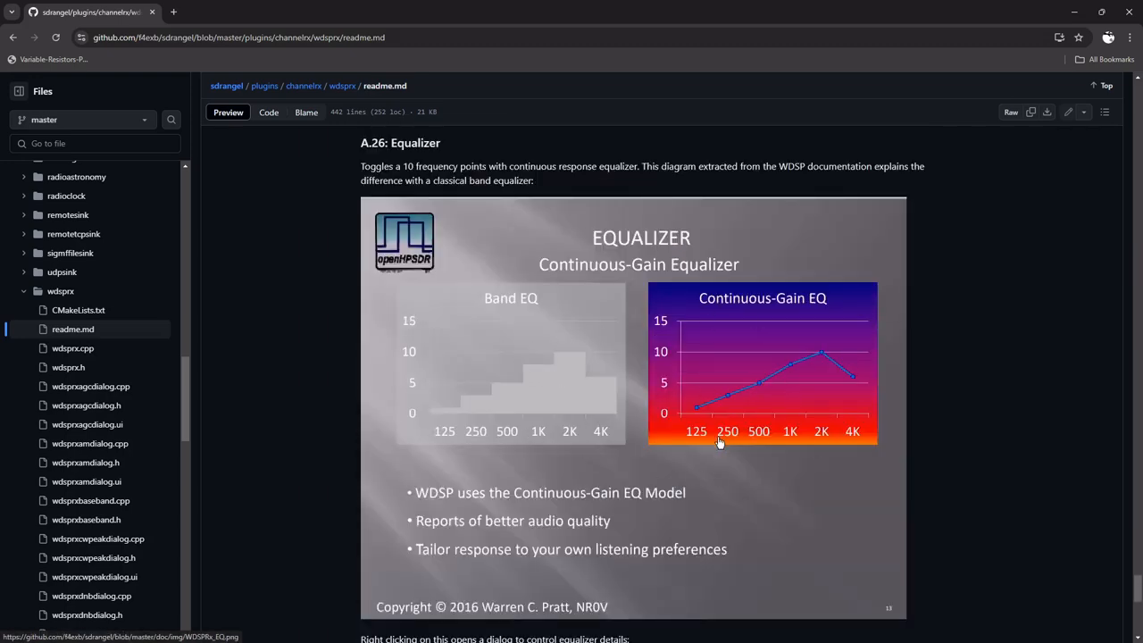
pyautogui.scroll(-5, 748, 482)
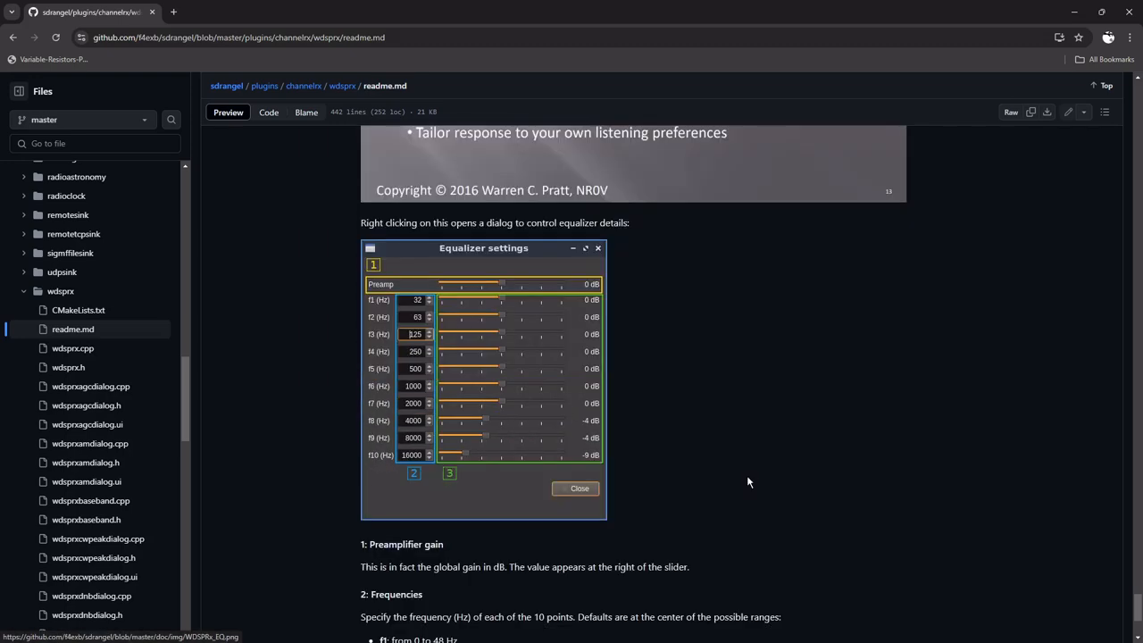
pyautogui.scroll(-3, 723, 463)
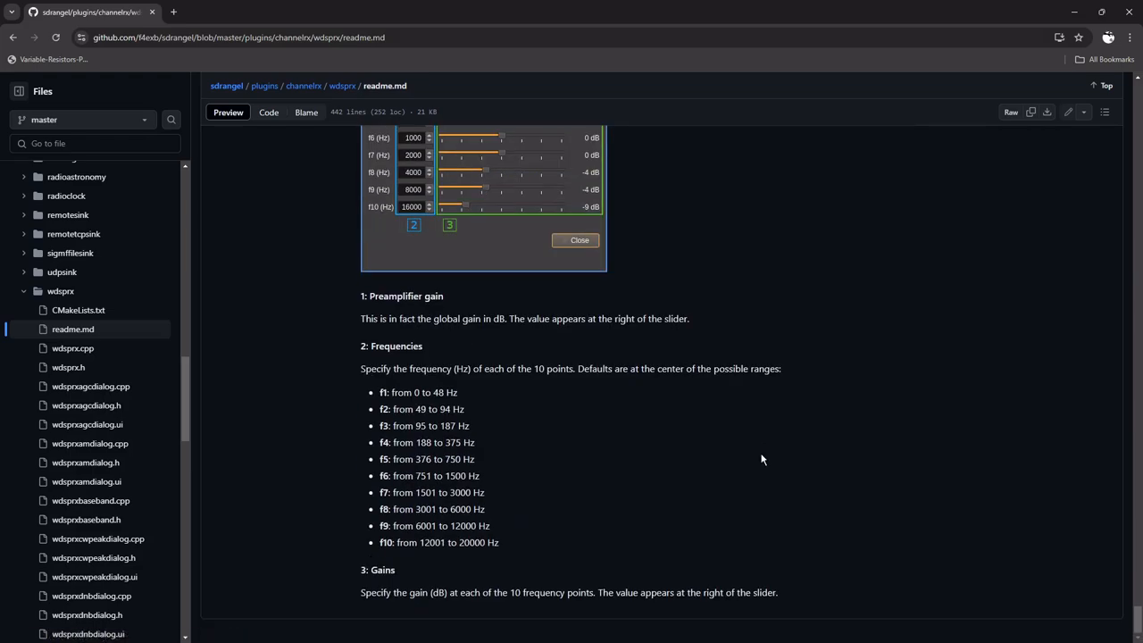
# Step: Recheck the readme's noise reduction scheme notes and close Chrome to return to SDRangel
pyautogui.scroll(20, 711, 464)
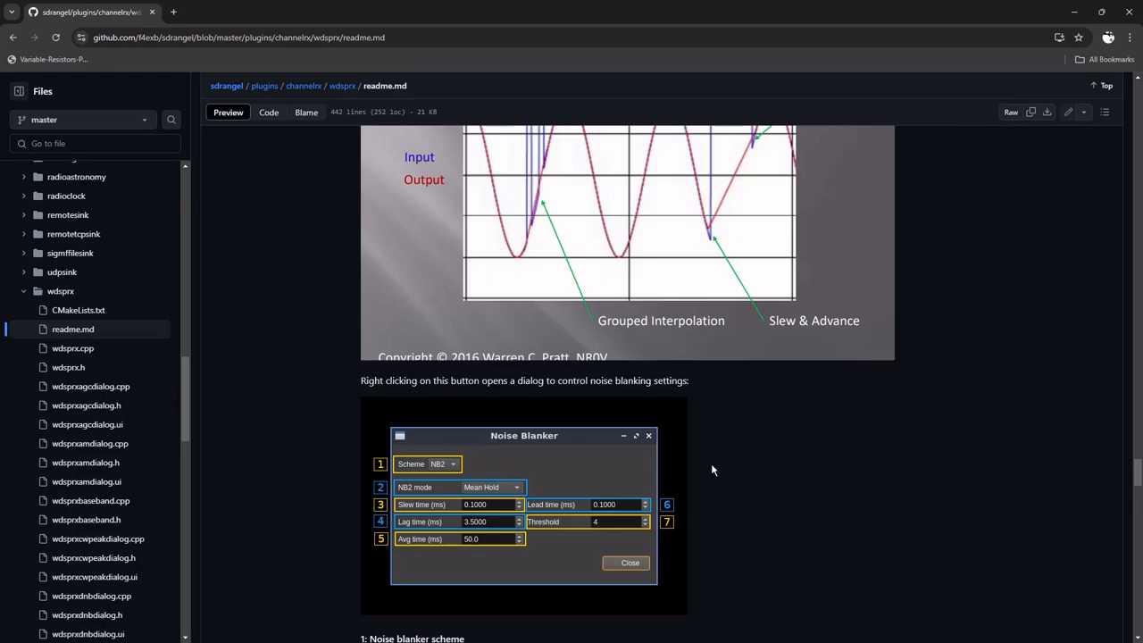
pyautogui.scroll(14, 712, 470)
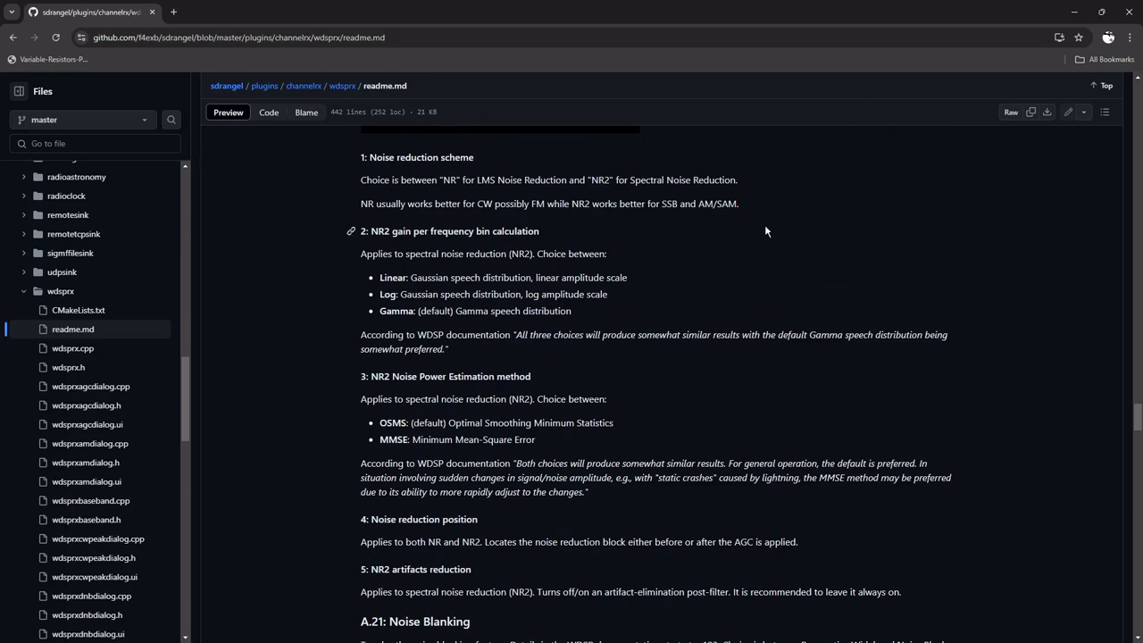
pyautogui.scroll(20, 672, 308)
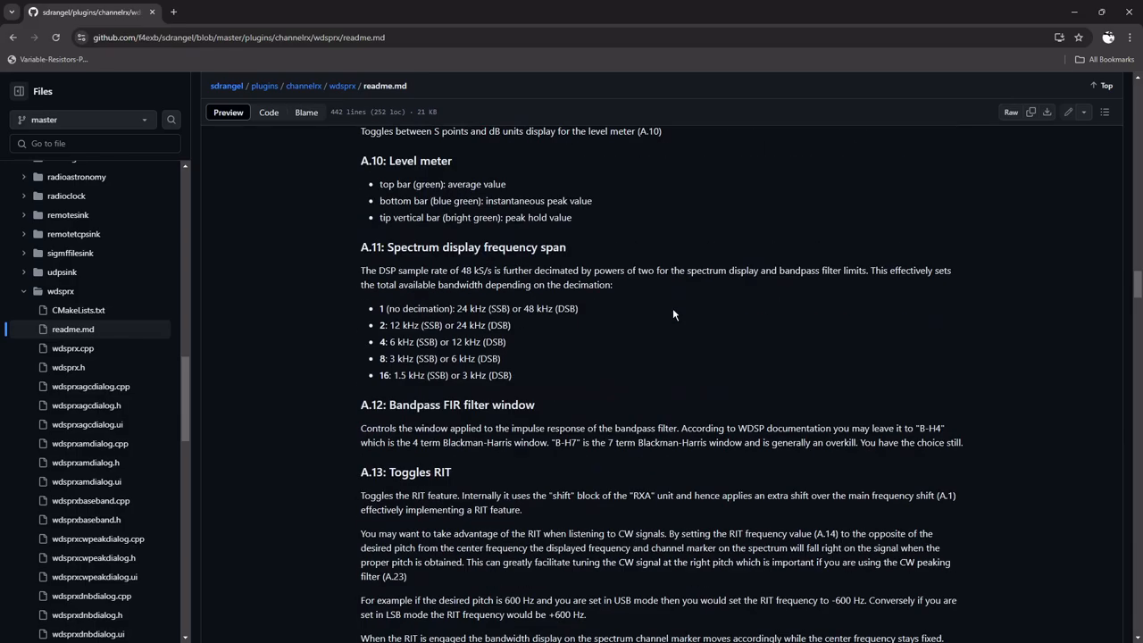
pyautogui.scroll(20, 672, 308)
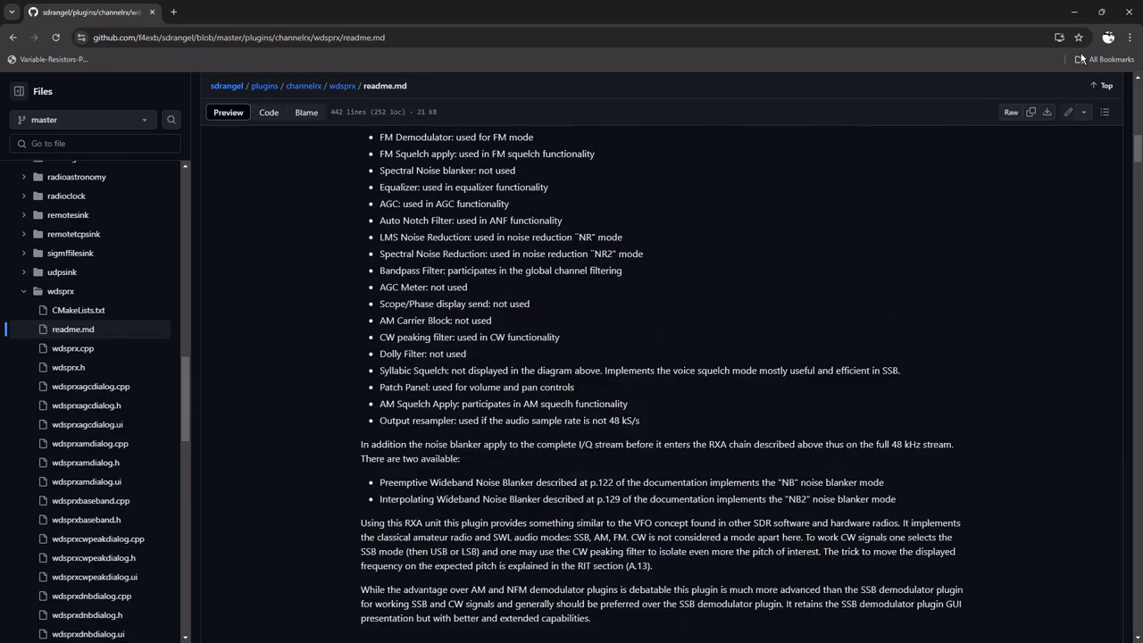
pyautogui.click(1128, 14)
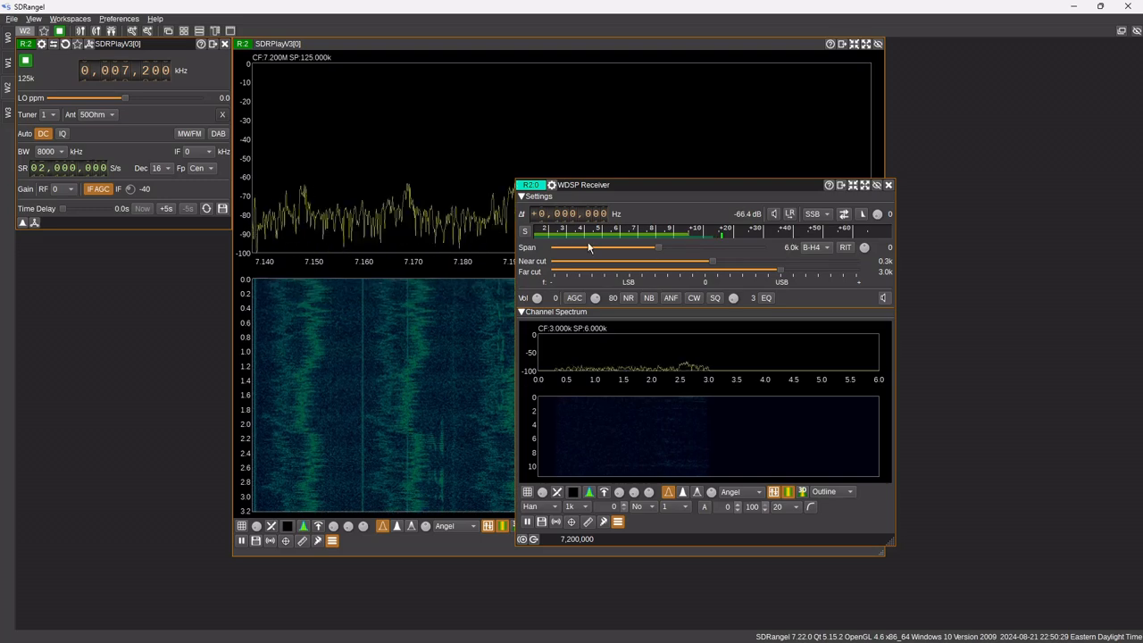
# Step: Enlarge the WDSP Receiver window and move it up in the workspace, and view its available demodulation modes
pyautogui.click(526, 231)
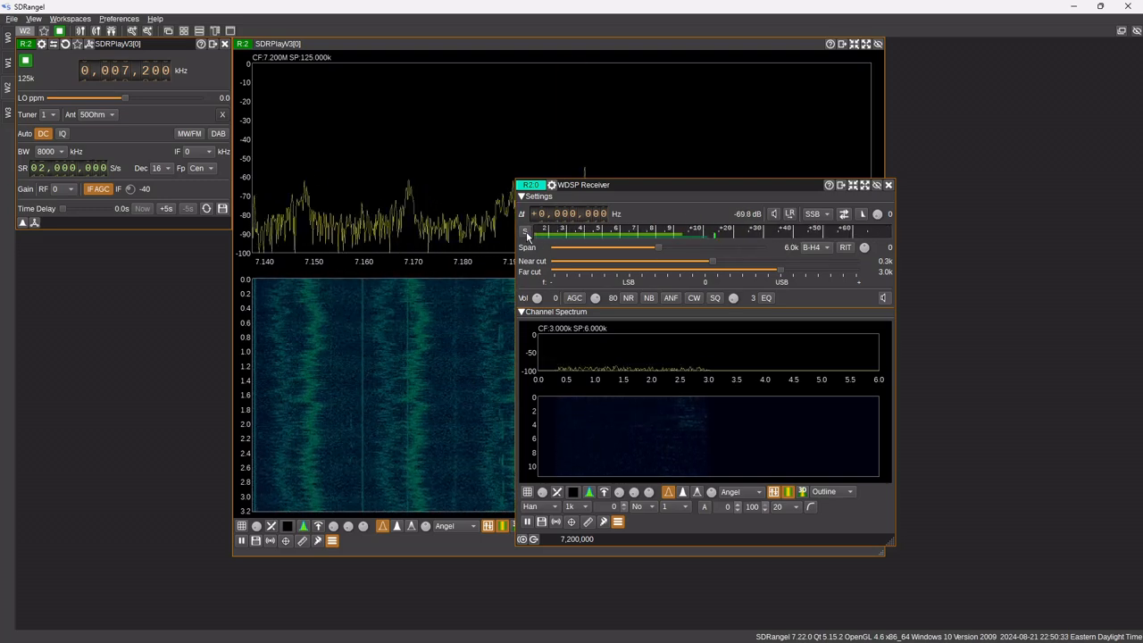
pyautogui.click(525, 231)
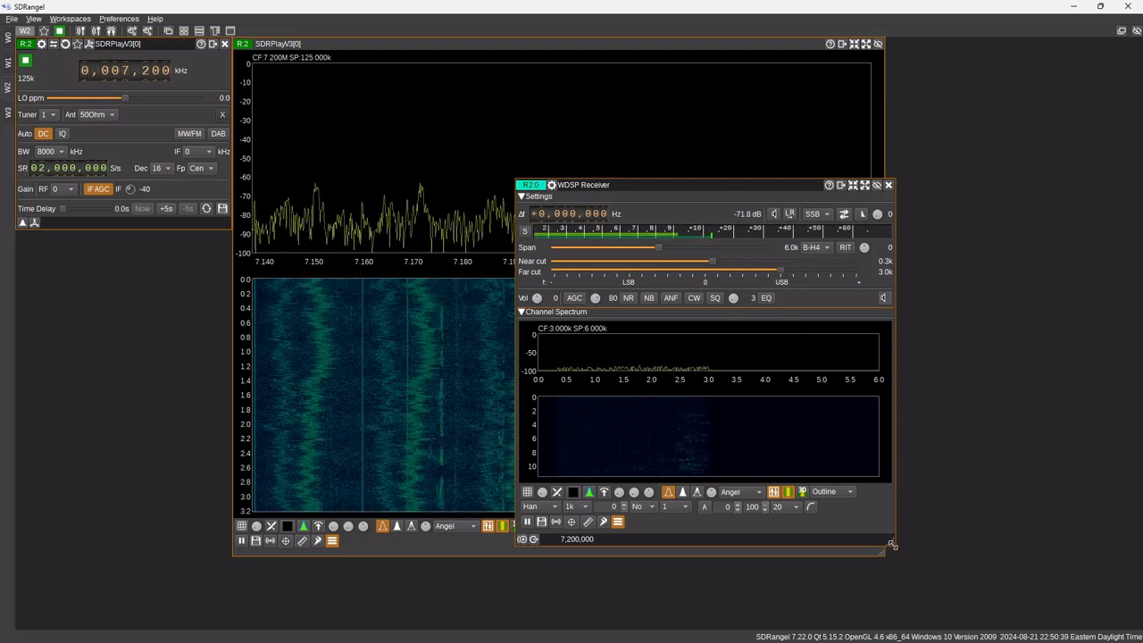
pyautogui.moveTo(891, 543); pyautogui.dragTo(967, 574)
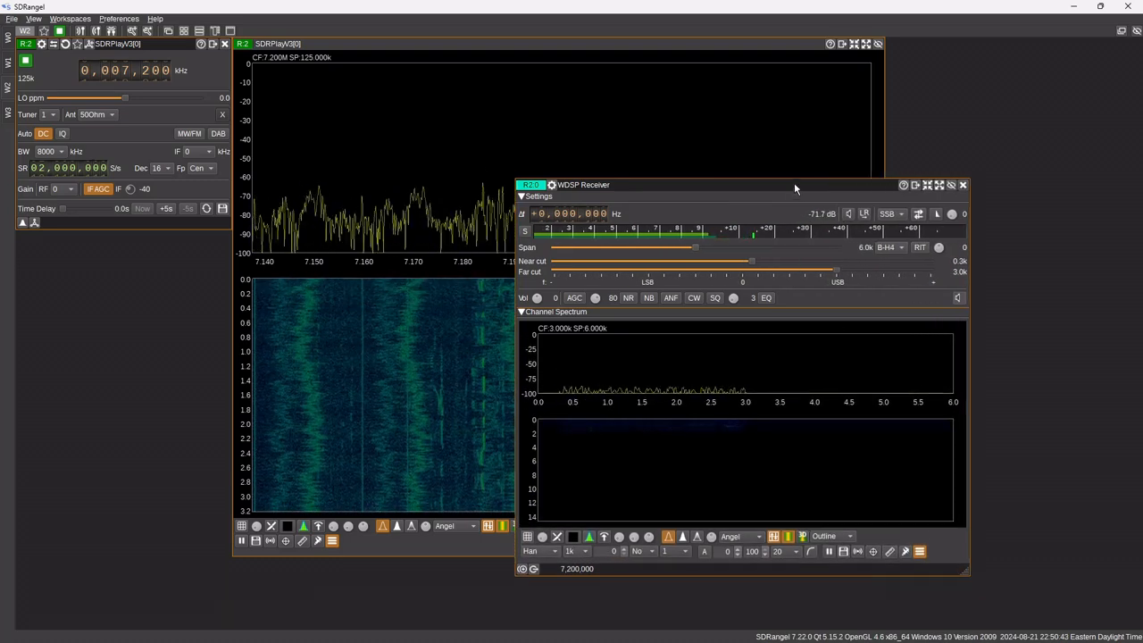
pyautogui.moveTo(794, 182); pyautogui.dragTo(797, 110)
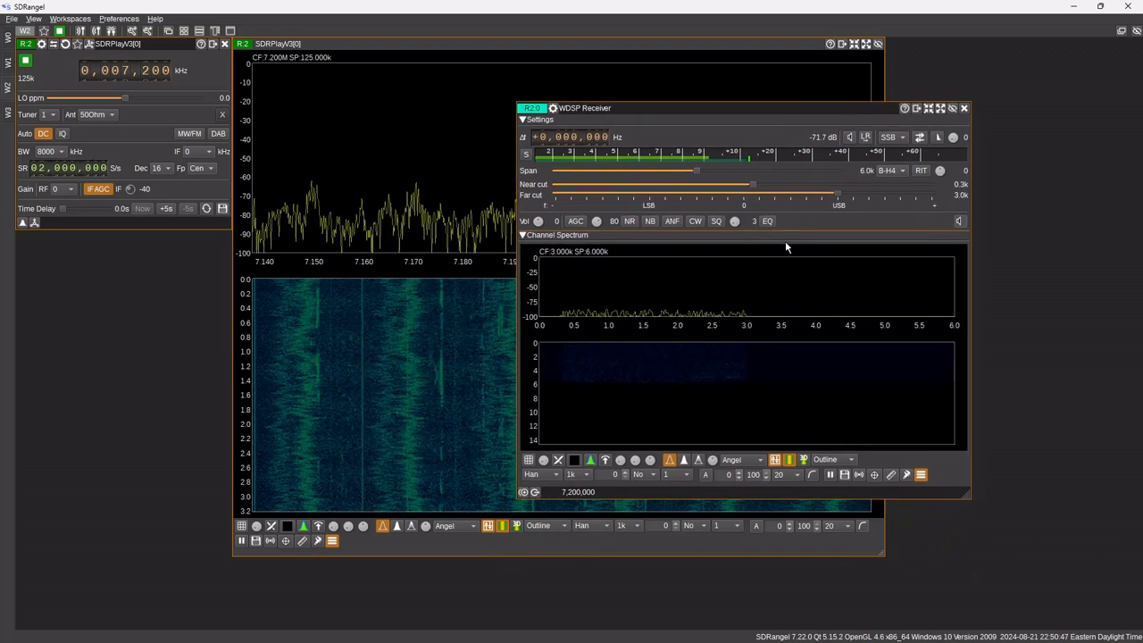
pyautogui.click(901, 139)
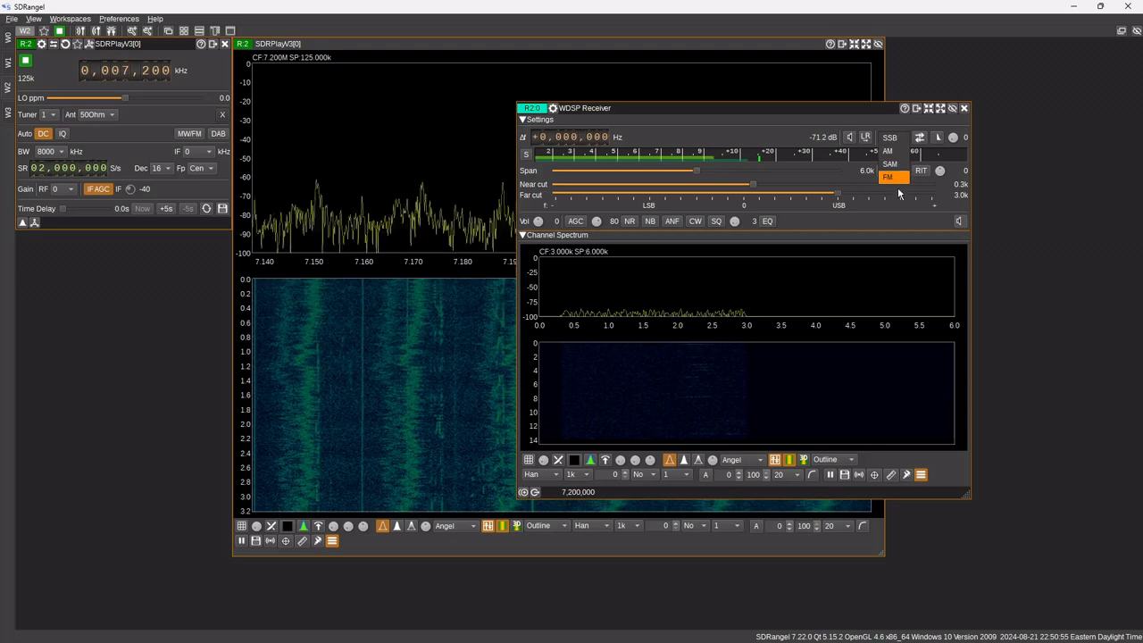
pyautogui.moveTo(795, 108); pyautogui.dragTo(801, 110)
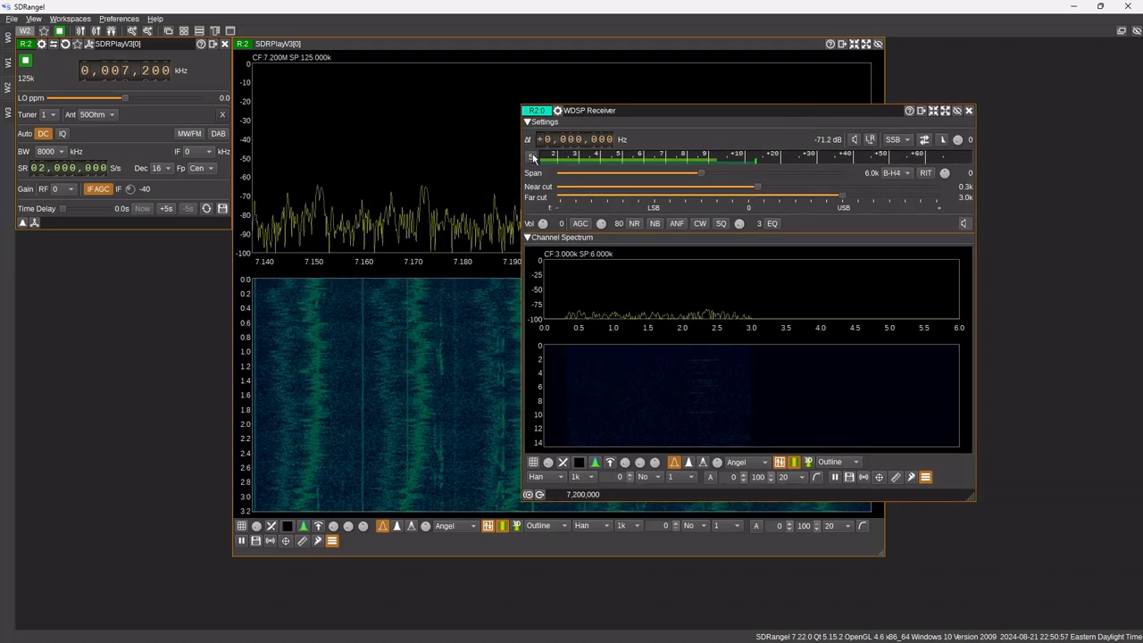
# Step: Add an AM Demodulator channel to SDRPlayV3[0] and close the Add Channels dialog
pyautogui.click(88, 44)
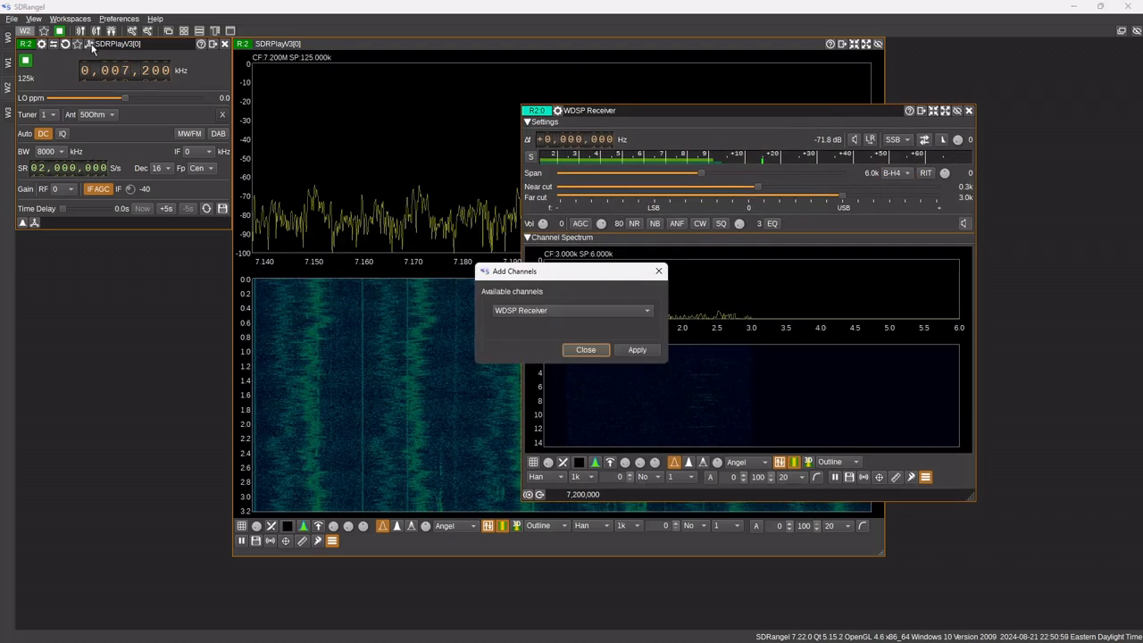
pyautogui.click(590, 309)
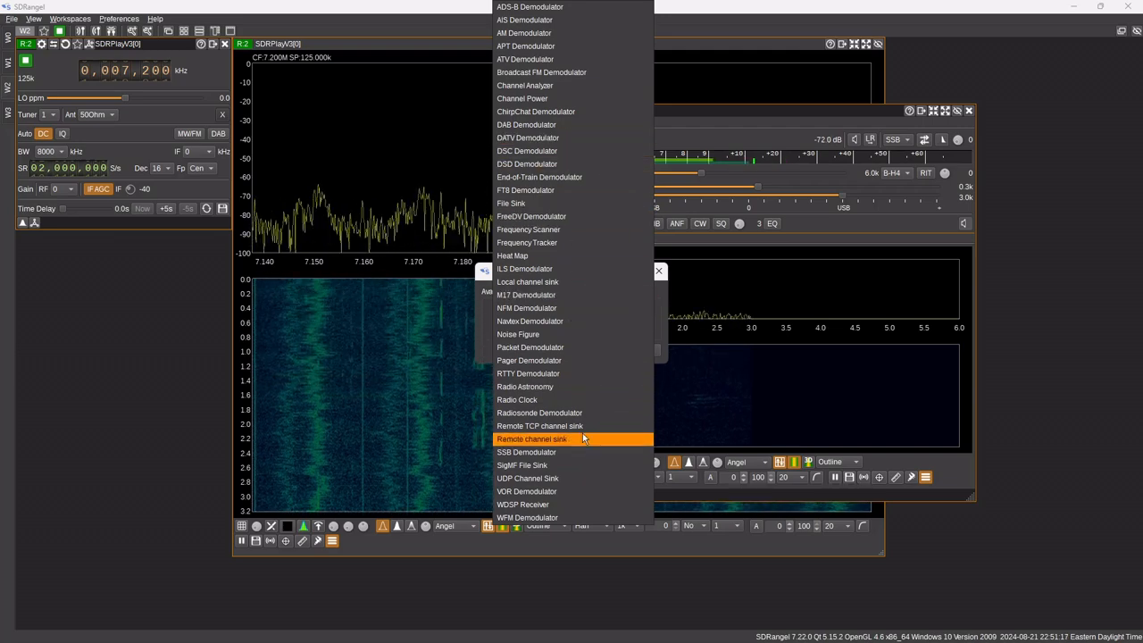
pyautogui.click(558, 33)
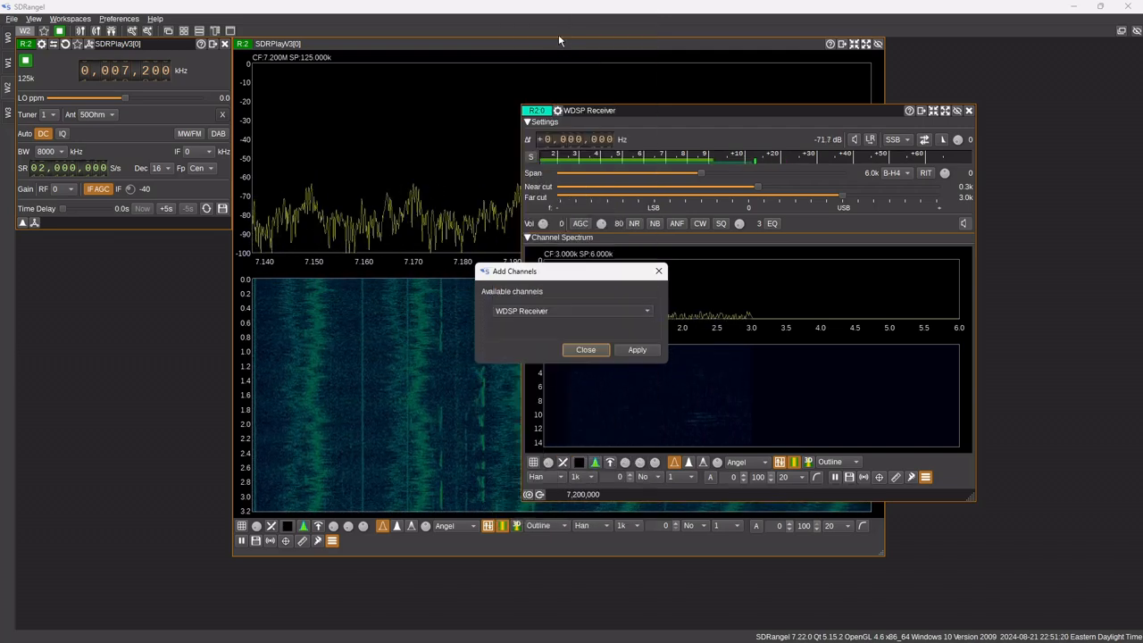
pyautogui.click(637, 350)
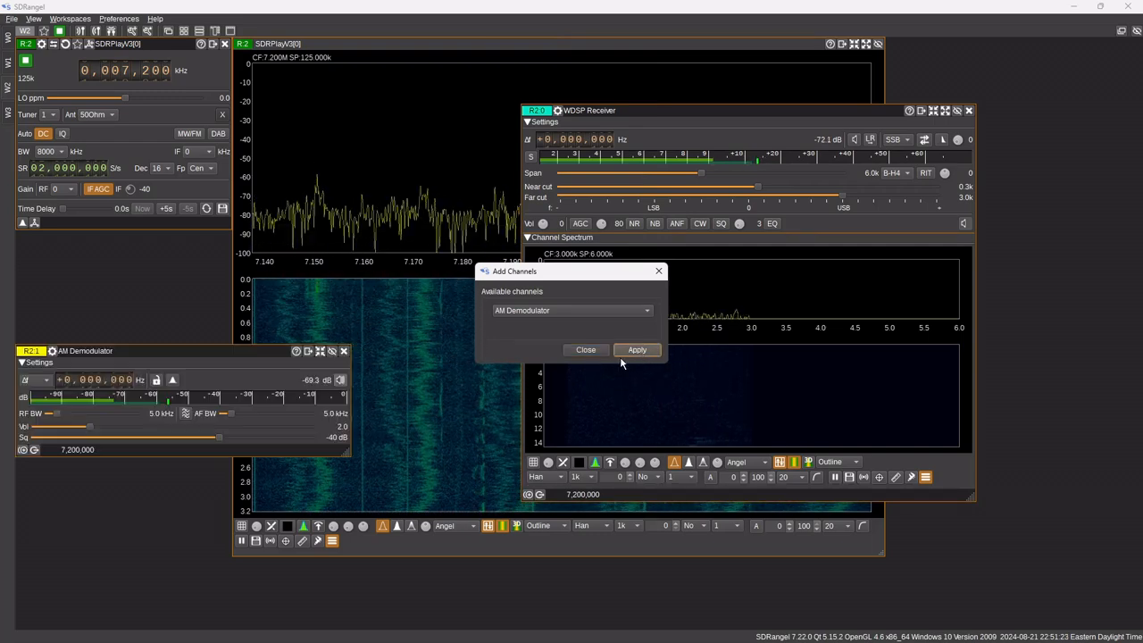
pyautogui.click(584, 349)
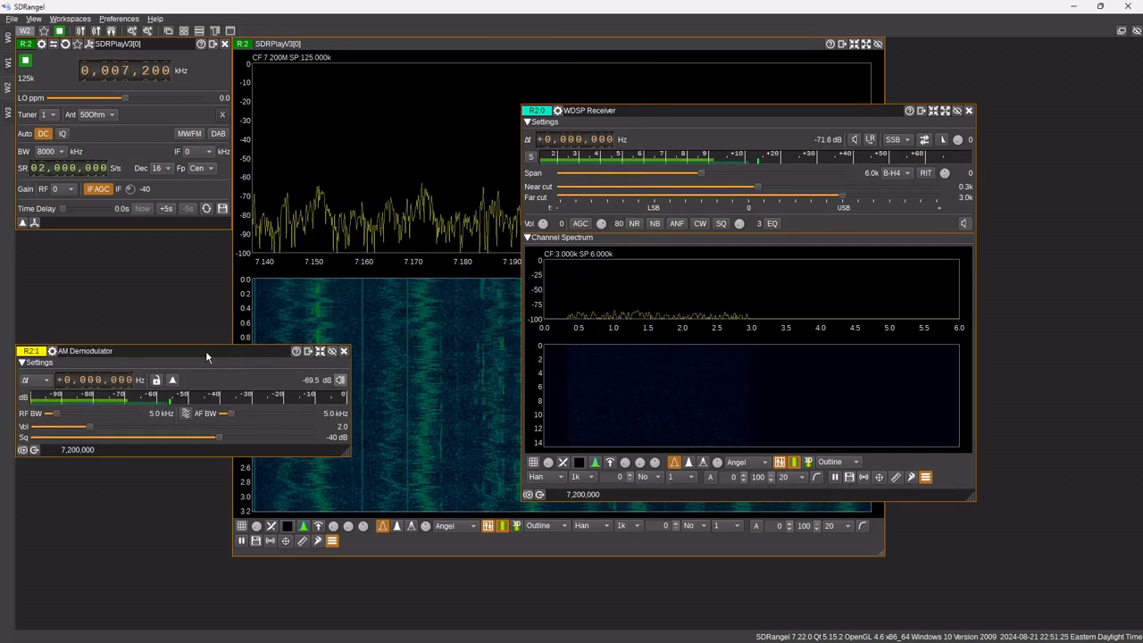
# Step: Move the AM Demodulator window below the WDSP Receiver window and shift the WDSP Receiver up to make room
pyautogui.moveTo(206, 350); pyautogui.dragTo(949, 506)
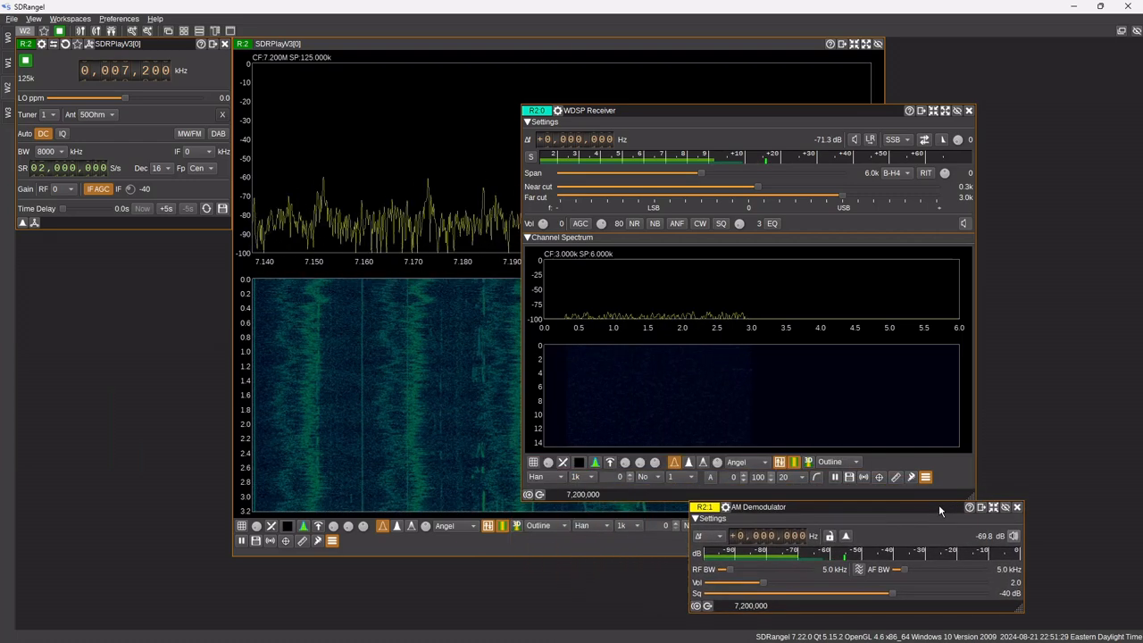
pyautogui.moveTo(813, 111); pyautogui.dragTo(813, 67)
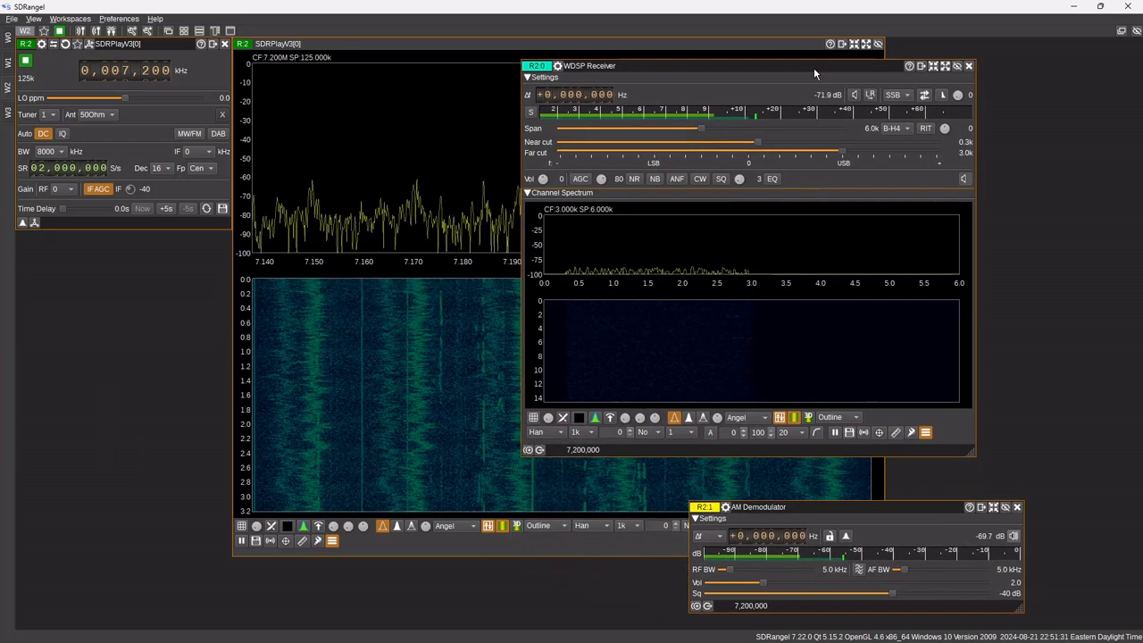
pyautogui.moveTo(905, 502); pyautogui.dragTo(916, 478)
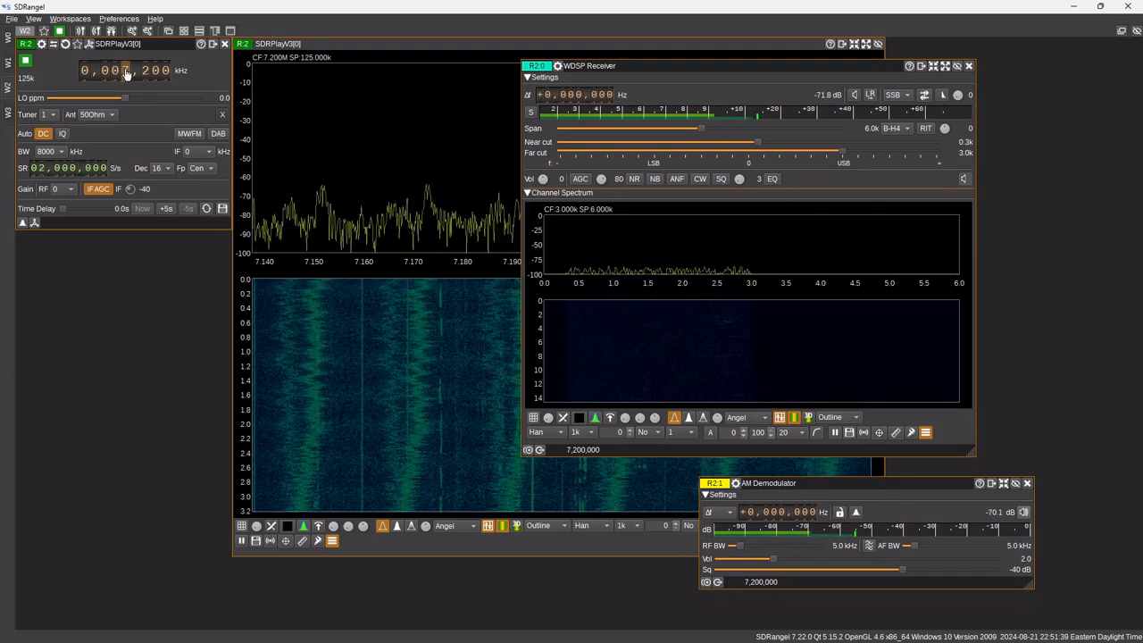
# Step: Tune the SDRPlayV3[0] receiver to 1,450 kHz and move both channel windows aside to uncover the centre of its spectrum
pyautogui.scroll(-3, 125, 74)
pyautogui.scroll(-2, 126, 75)
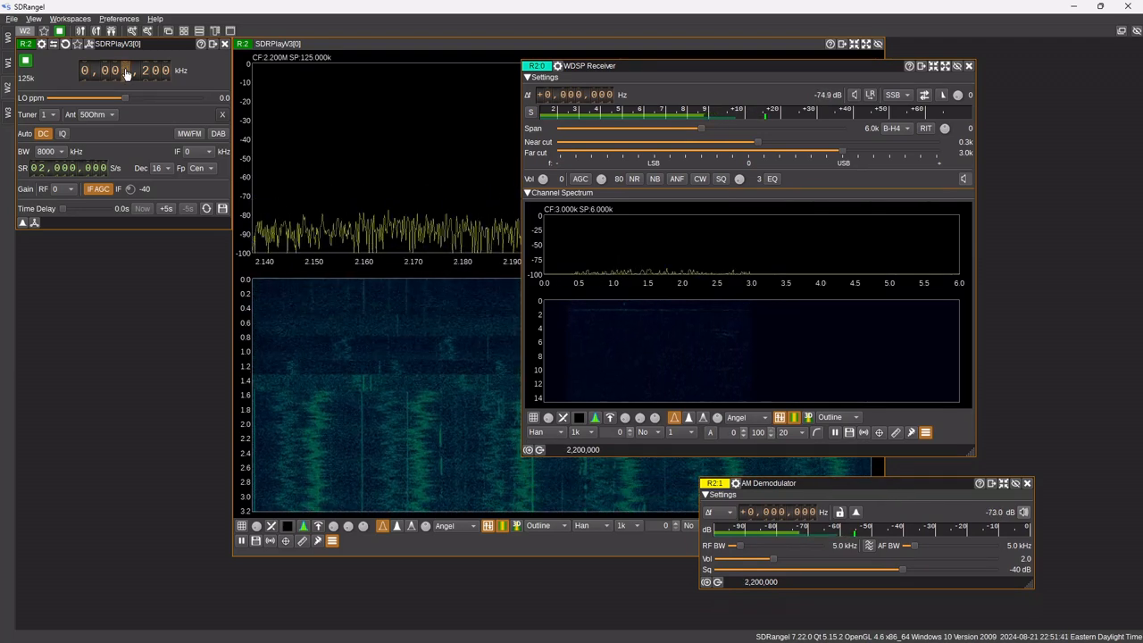
pyautogui.scroll(2, 126, 74)
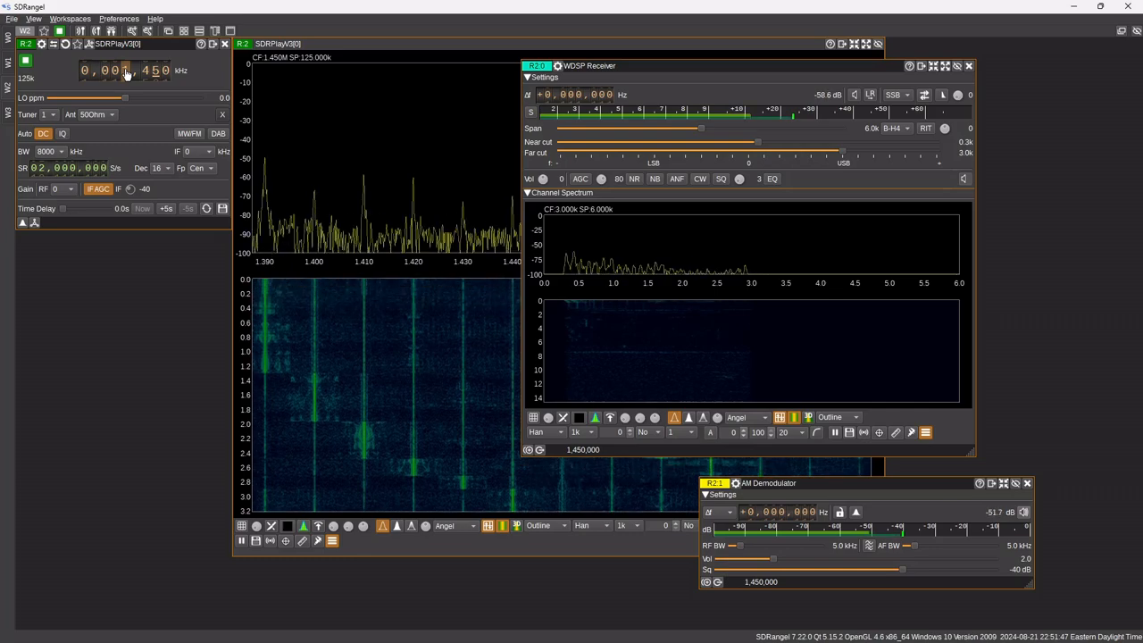
pyautogui.moveTo(671, 67); pyautogui.dragTo(923, 58)
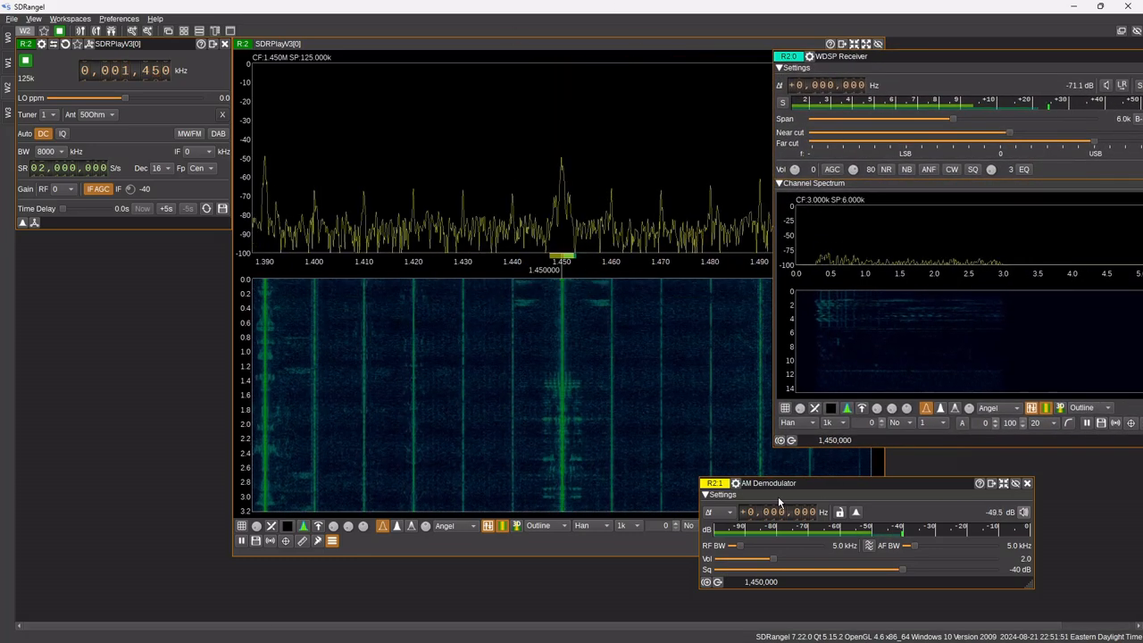
pyautogui.moveTo(829, 480); pyautogui.dragTo(890, 472)
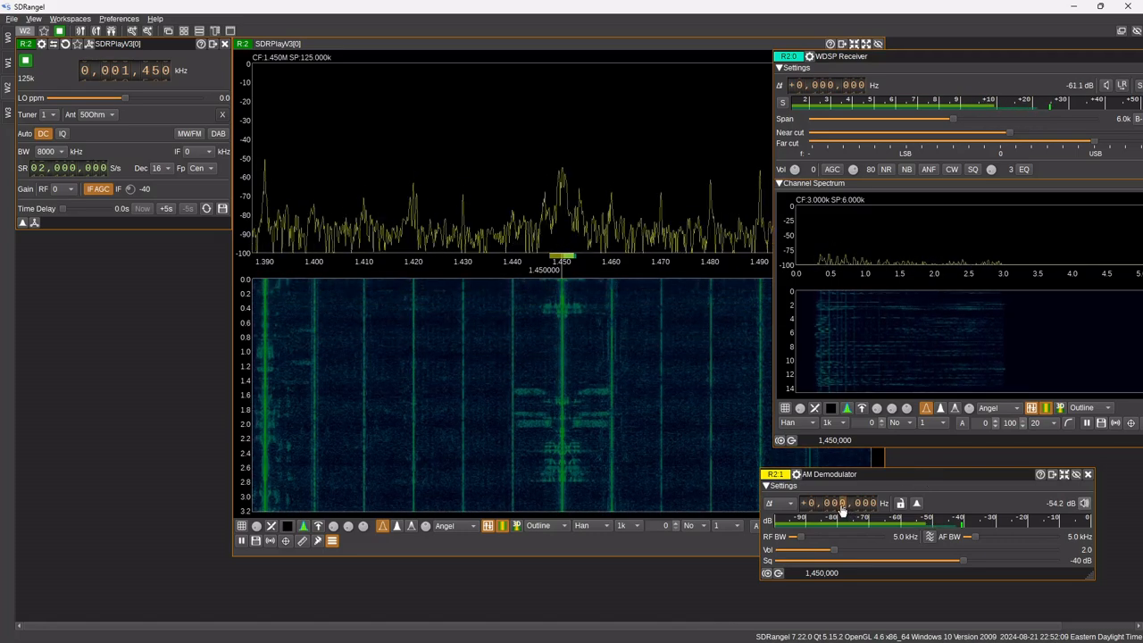
# Step: Try shifting the AM Demodulator's frequency offset above the centre signal and return it to 0 Hz
pyautogui.scroll(2, 851, 509)
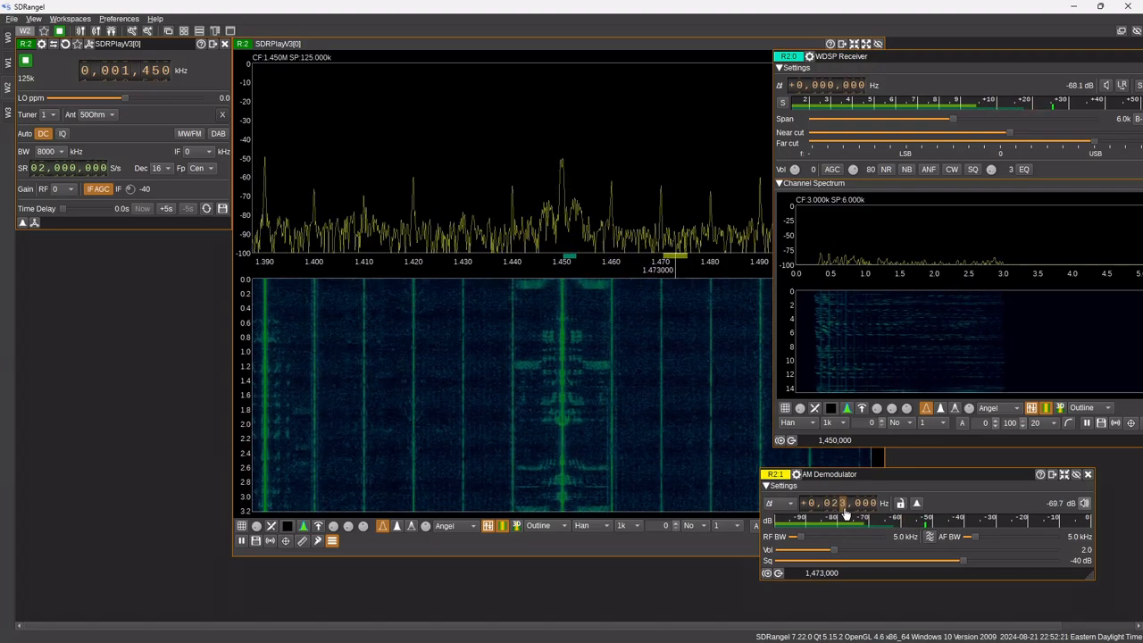
pyautogui.scroll(-16, 845, 515)
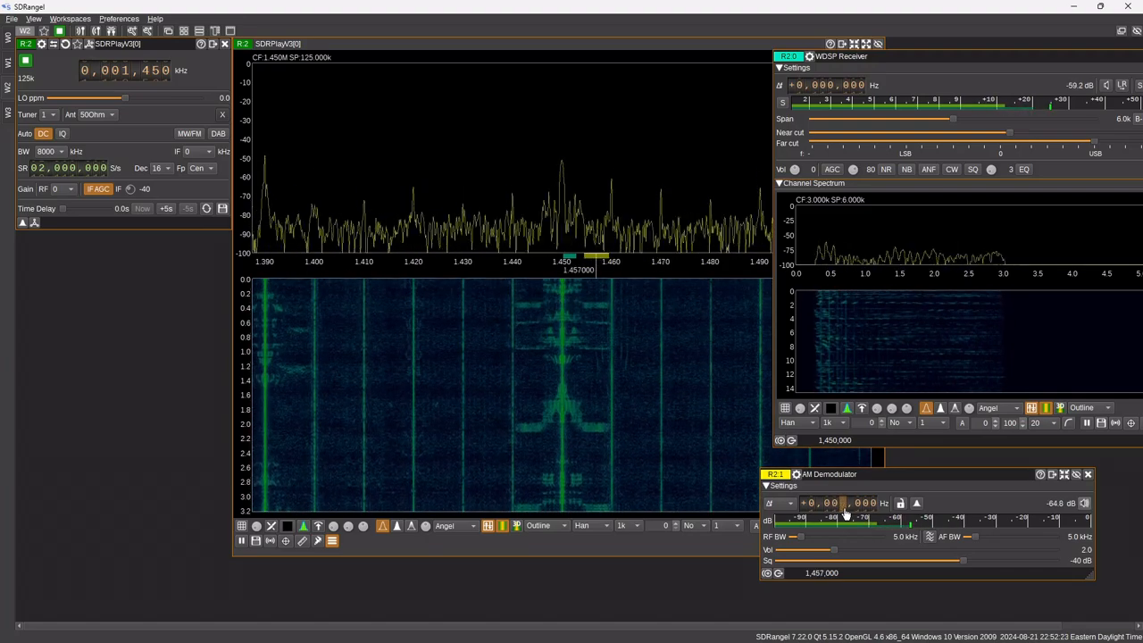
pyautogui.scroll(-3, 845, 516)
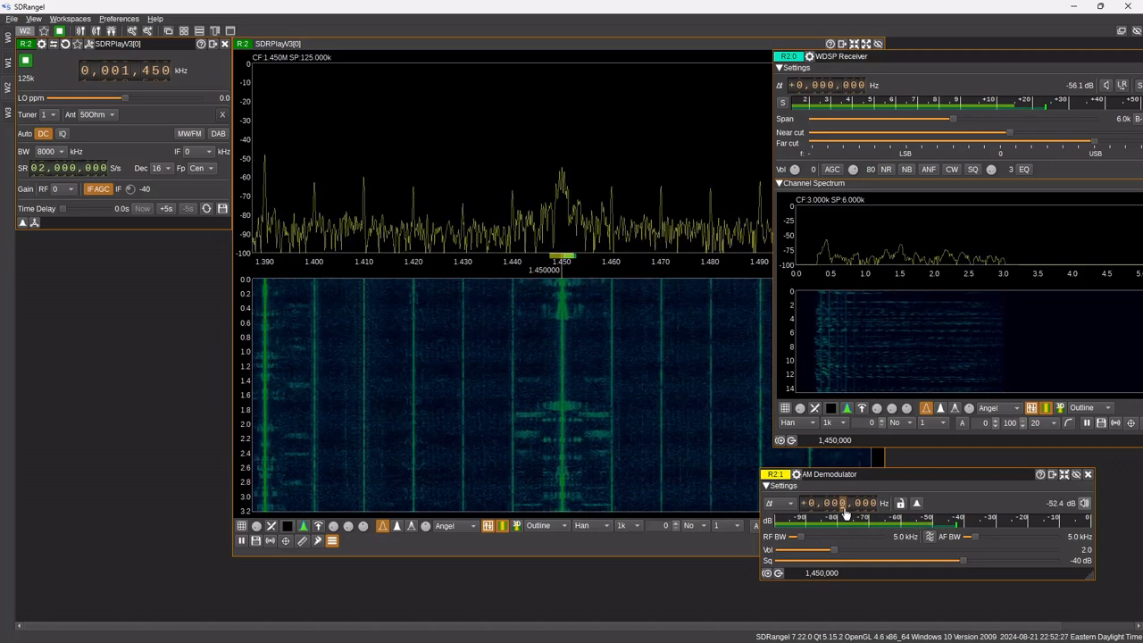
# Step: Set the AM Demodulator's RF bandwidth to 10.0 kHz
pyautogui.moveTo(801, 538); pyautogui.dragTo(812, 537)
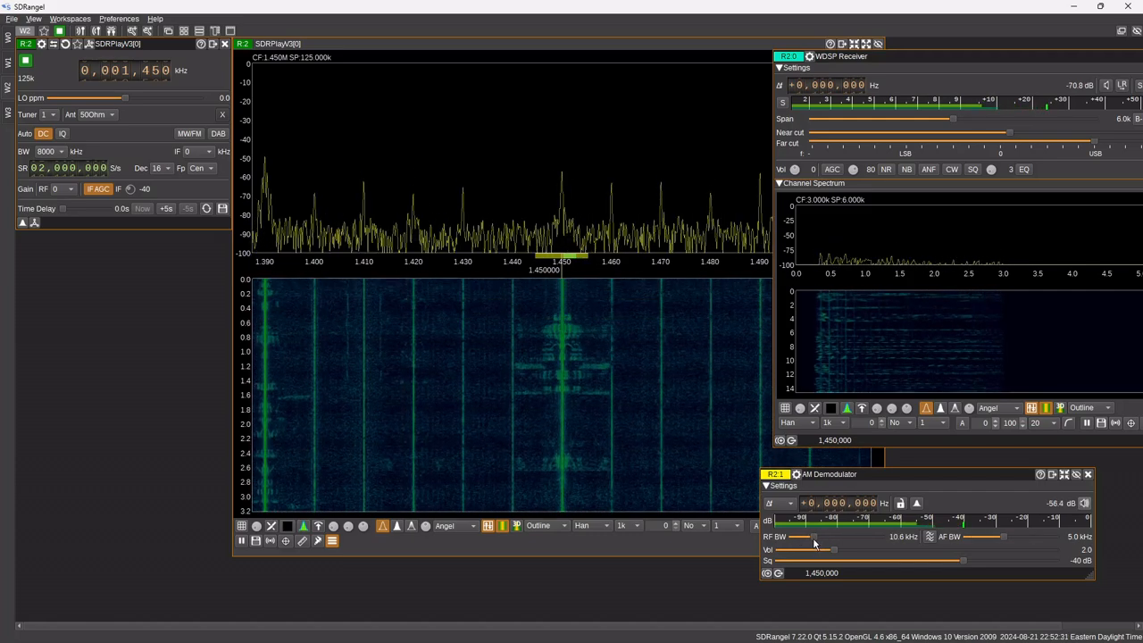
pyautogui.scroll(1, 812, 538)
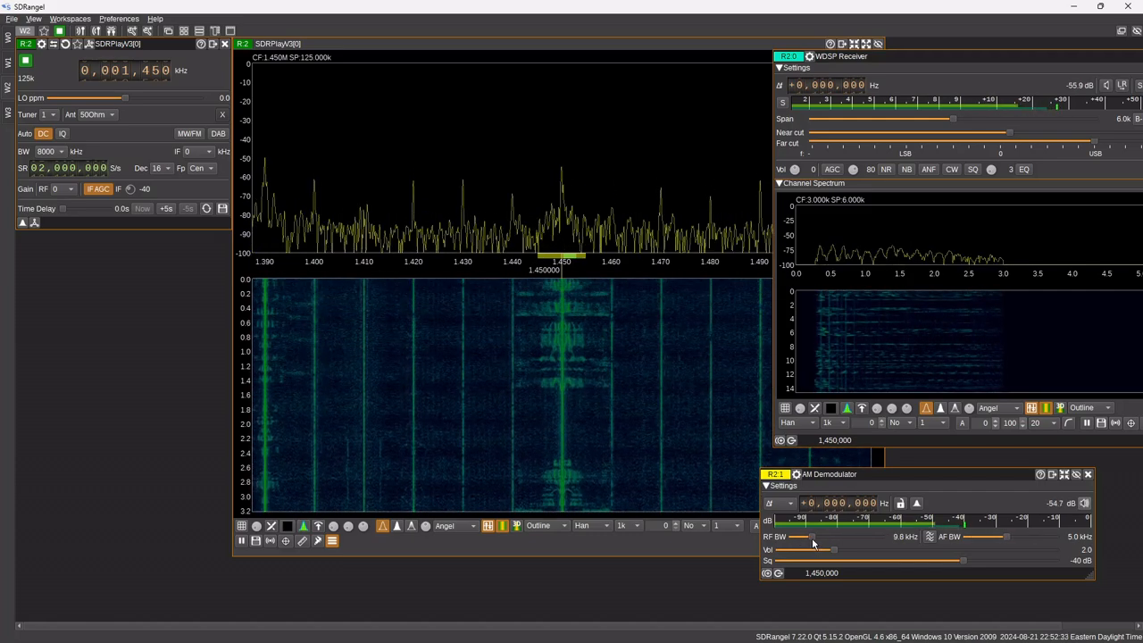
pyautogui.scroll(1, 812, 538)
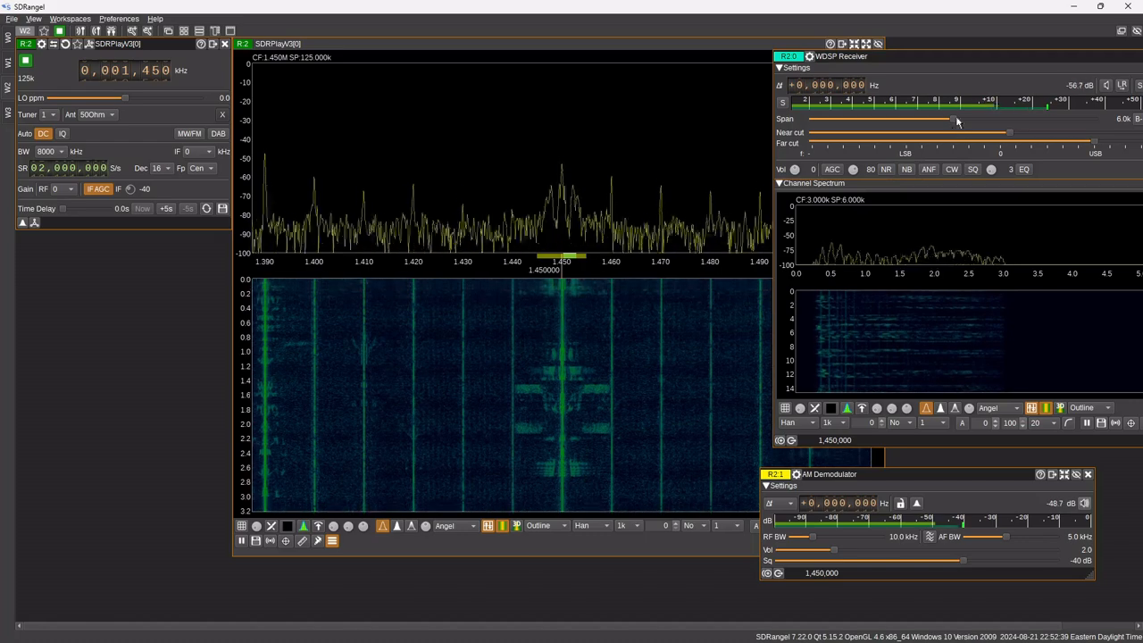
# Step: Bring the WDSP Receiver window fully back into view, set its span to 12.0k and switch its demodulation mode to AM
pyautogui.moveTo(957, 56); pyautogui.dragTo(797, 45)
pyautogui.moveTo(788, 114); pyautogui.dragTo(865, 110)
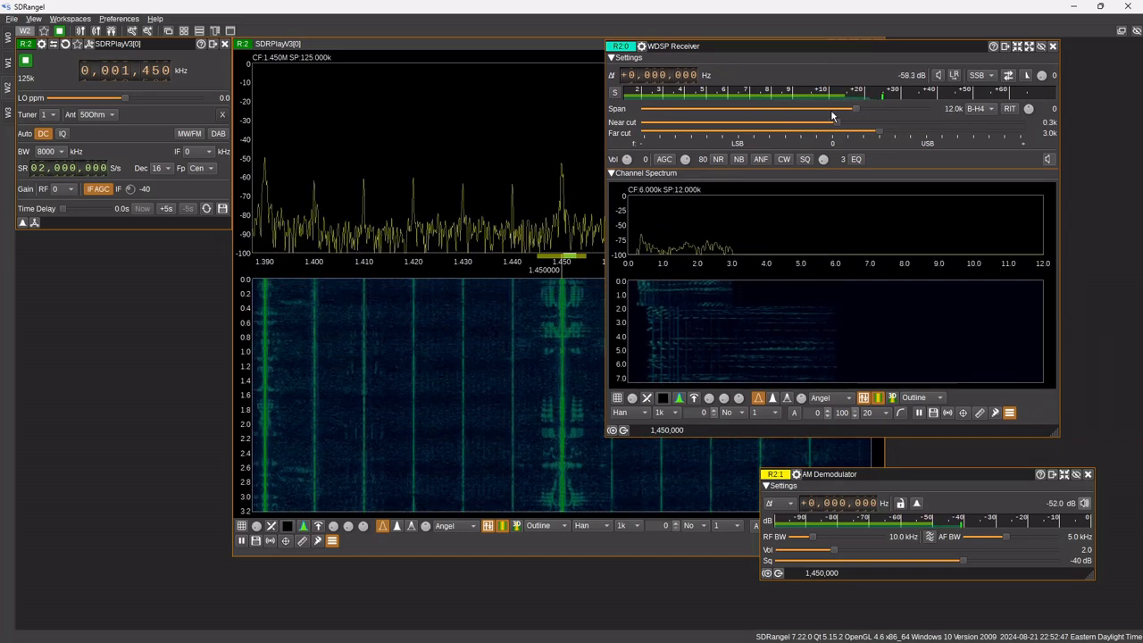
pyautogui.click(831, 112)
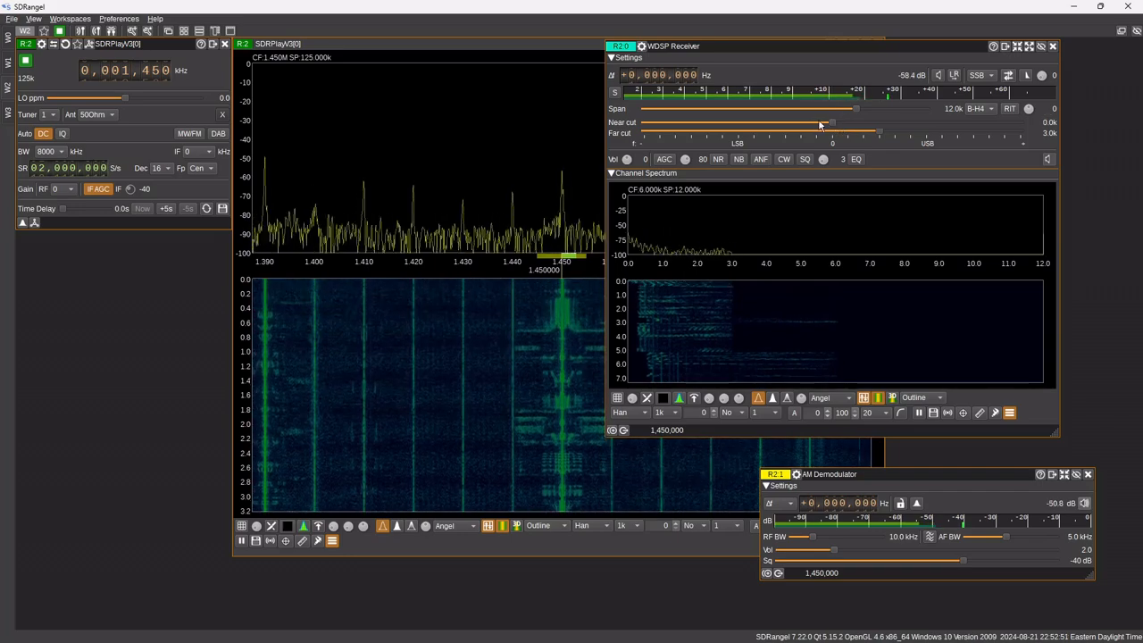
pyautogui.click(989, 76)
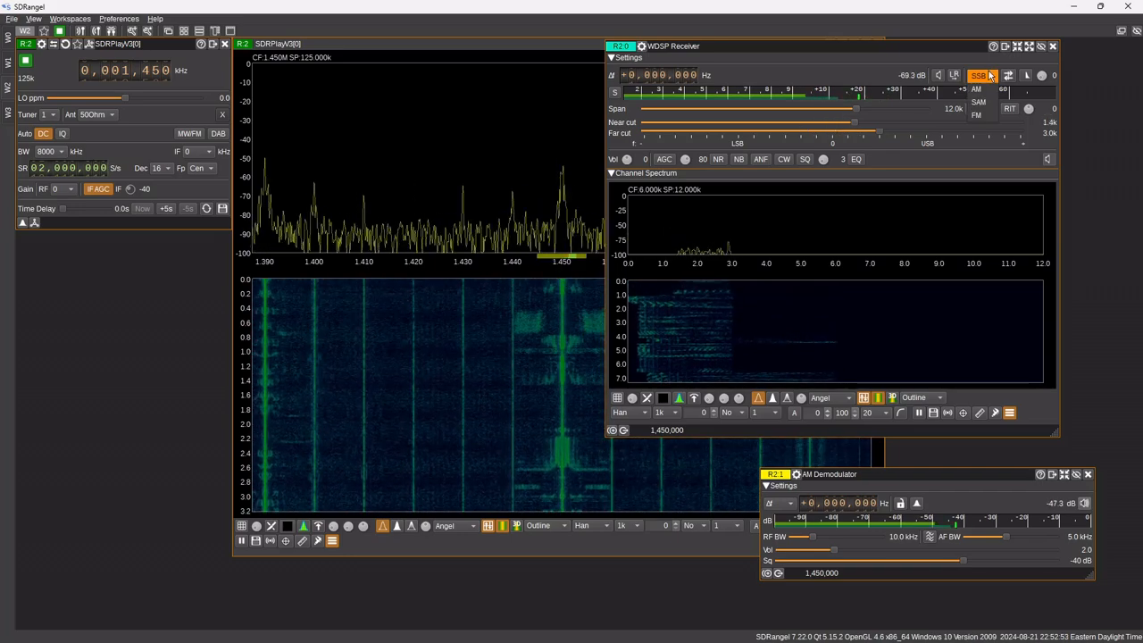
pyautogui.click(988, 90)
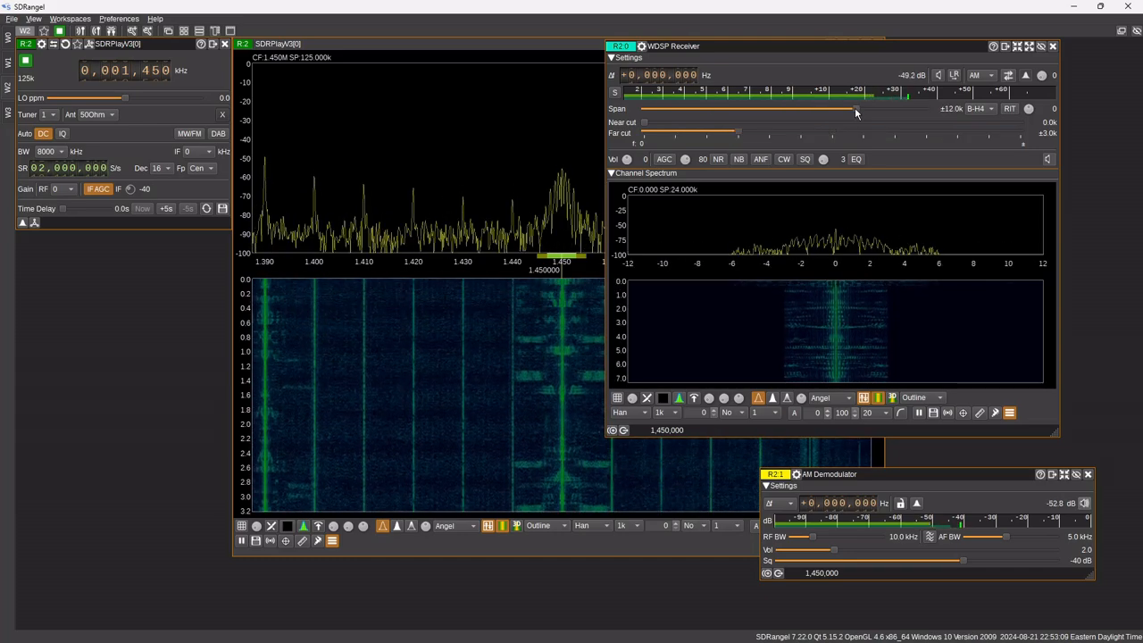
# Step: Try a far cut of ±10.0k on the WDSP Receiver, uncover the main spectrum, and set the far cut to ±5.0k
pyautogui.moveTo(855, 108); pyautogui.dragTo(844, 109)
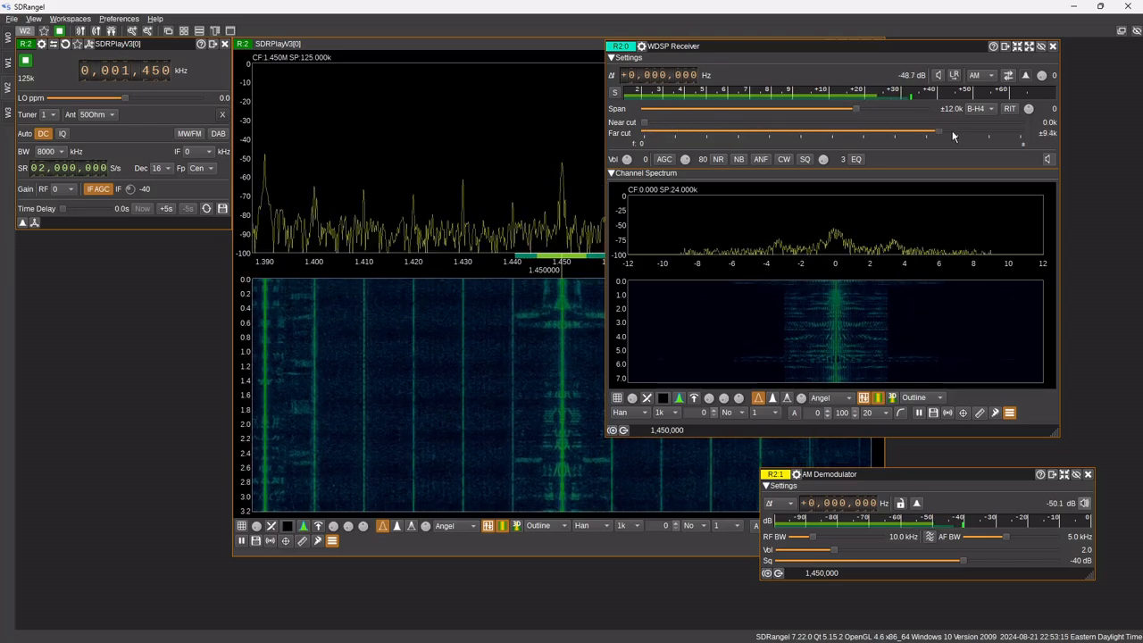
pyautogui.moveTo(963, 135); pyautogui.dragTo(960, 135)
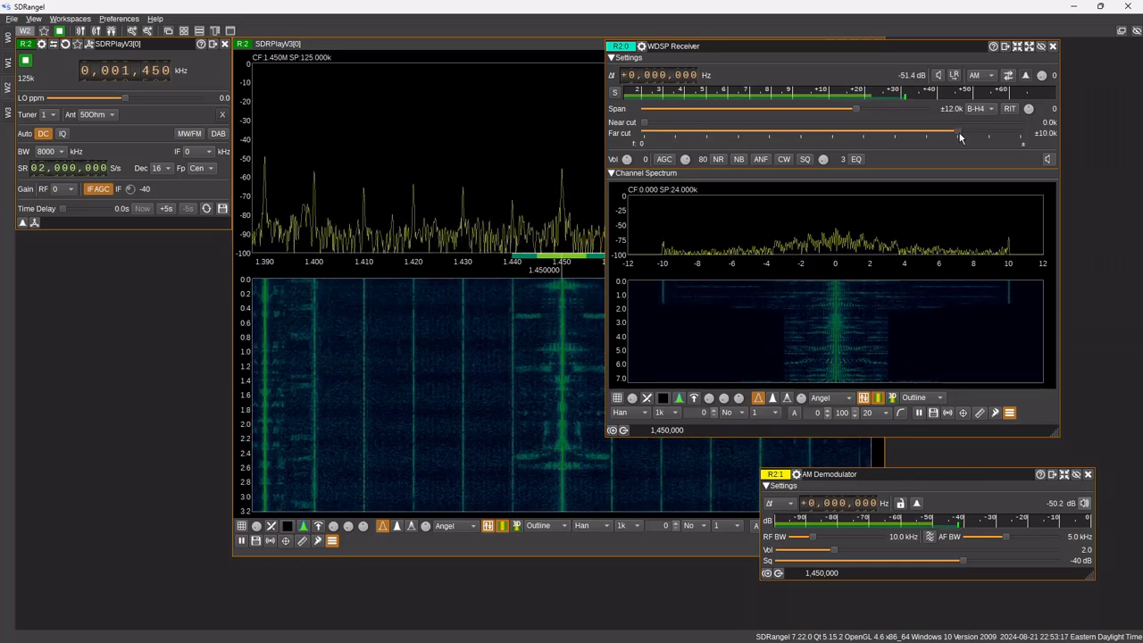
pyautogui.moveTo(914, 46); pyautogui.dragTo(1003, 53)
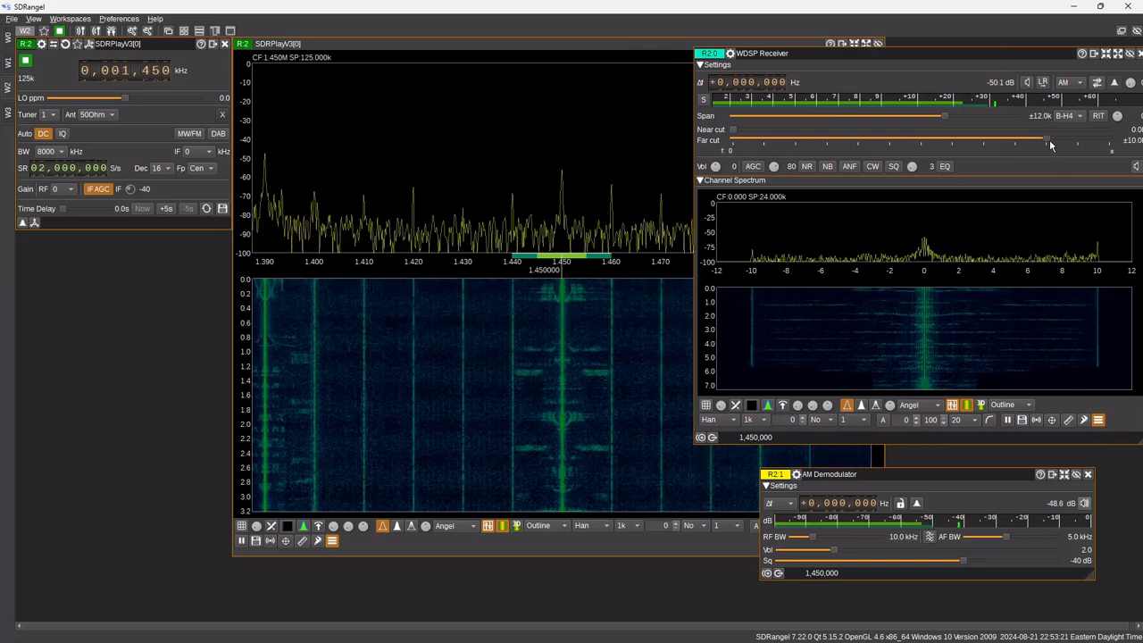
pyautogui.moveTo(1047, 140); pyautogui.dragTo(1021, 141)
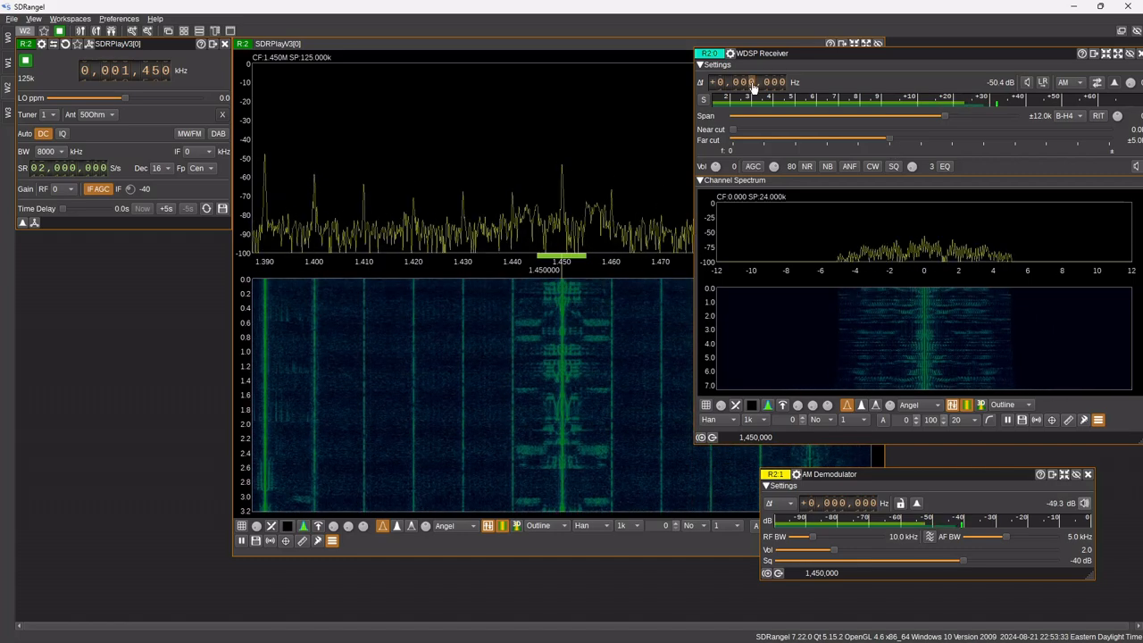
# Step: Try shifting the WDSP Receiver's frequency offset below the centre signal and return it to 0 Hz
pyautogui.scroll(-14, 752, 87)
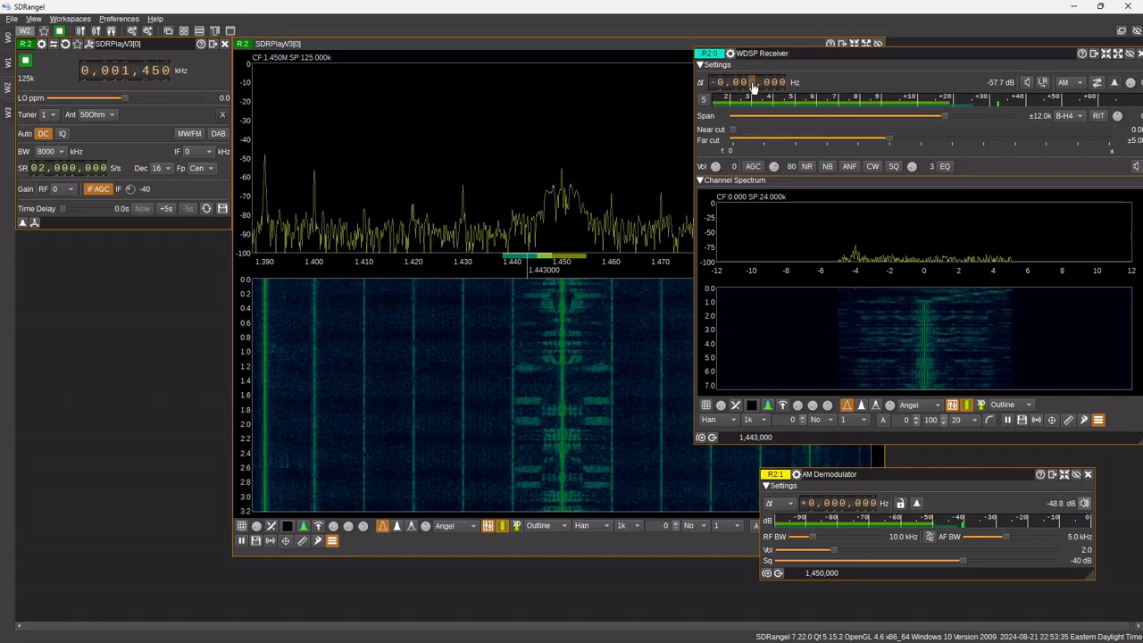
pyautogui.scroll(1, 752, 87)
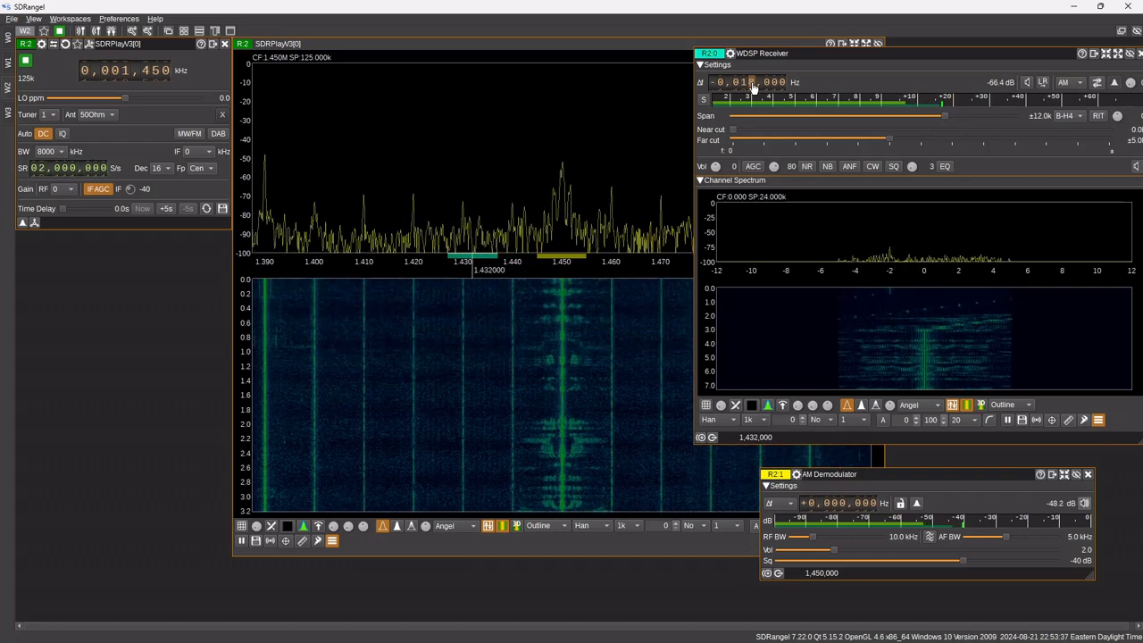
pyautogui.scroll(-6, 753, 87)
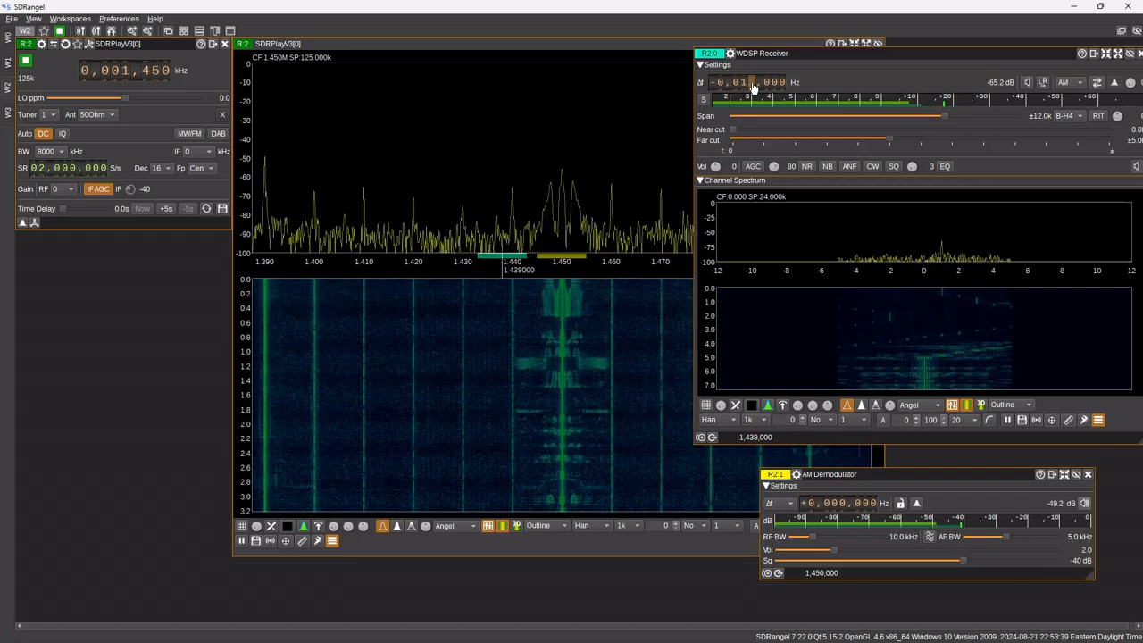
pyautogui.scroll(9, 753, 87)
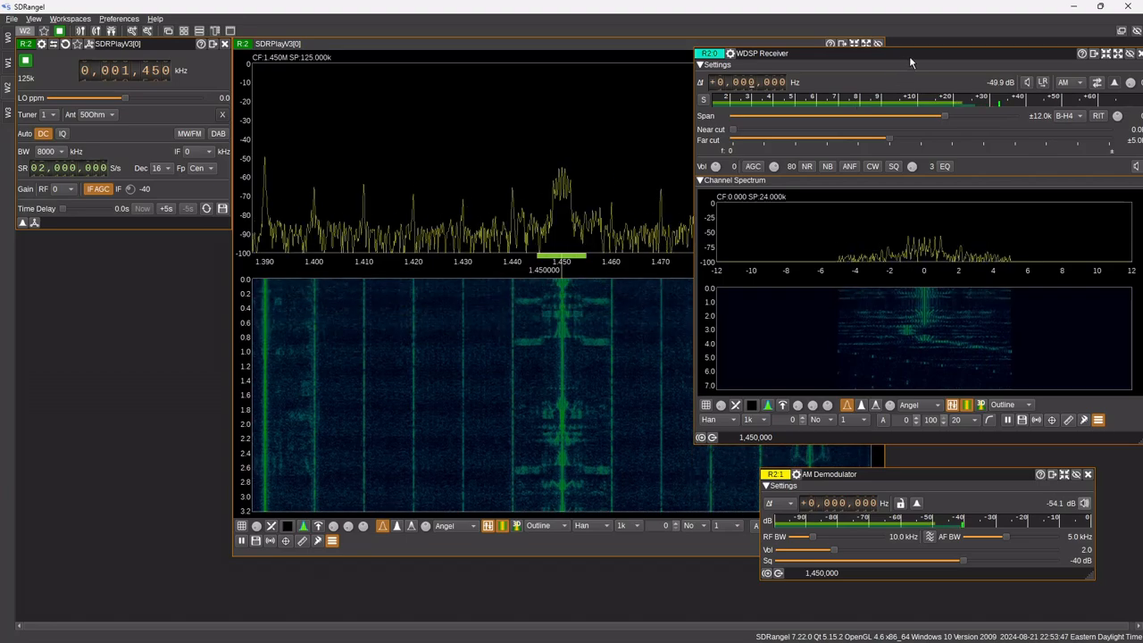
# Step: Shrink the SDRPlayV3[0] spectrum window, place the WDSP Receiver beside it and put the AM Demodulator beneath the WDSP Receiver
pyautogui.moveTo(909, 55); pyautogui.dragTo(946, 45)
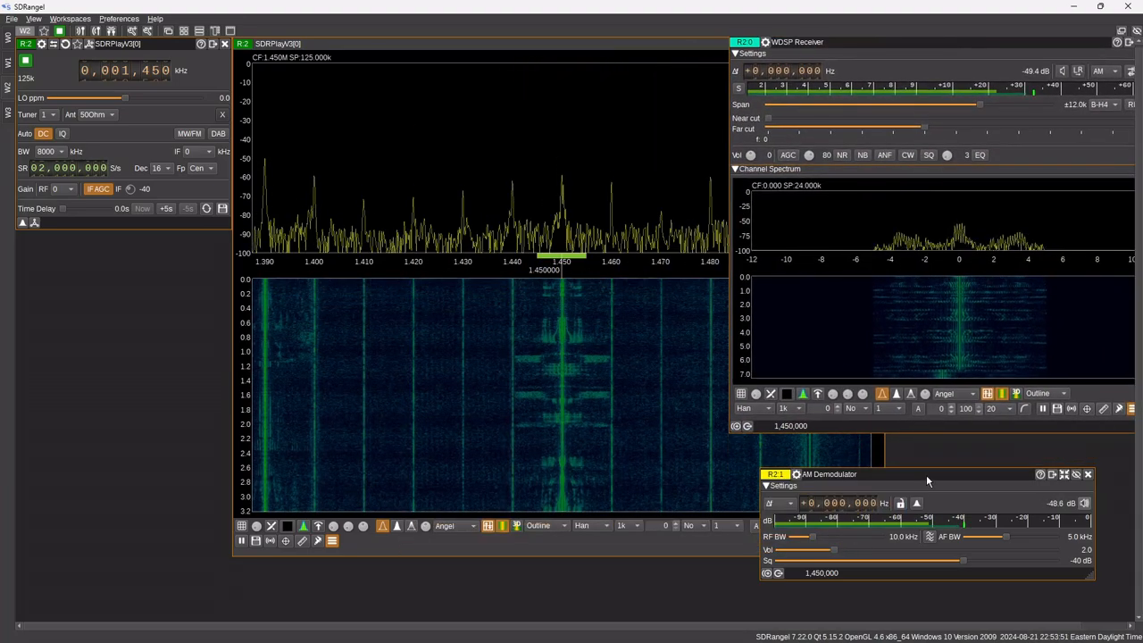
pyautogui.moveTo(925, 474); pyautogui.dragTo(1079, 443)
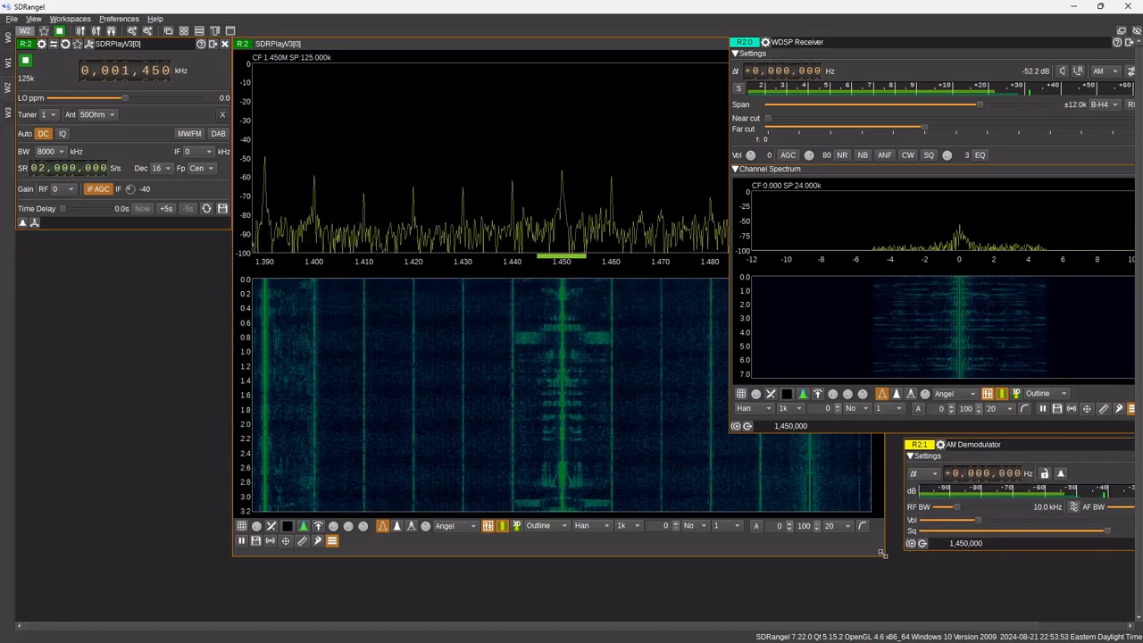
pyautogui.moveTo(883, 555); pyautogui.dragTo(645, 433)
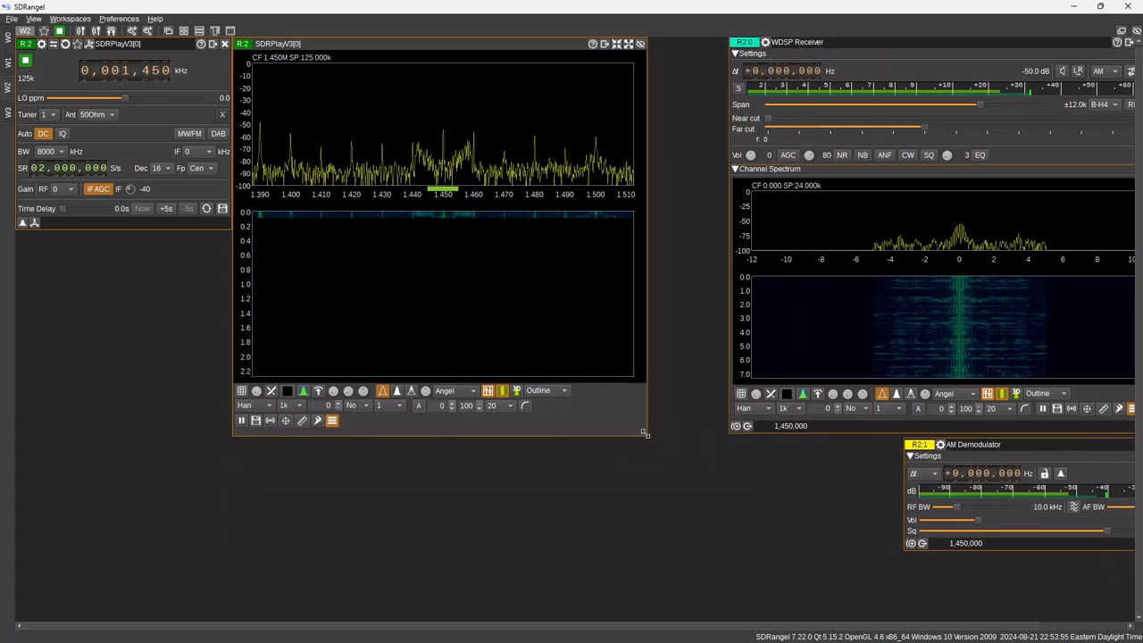
pyautogui.moveTo(953, 49); pyautogui.dragTo(875, 40)
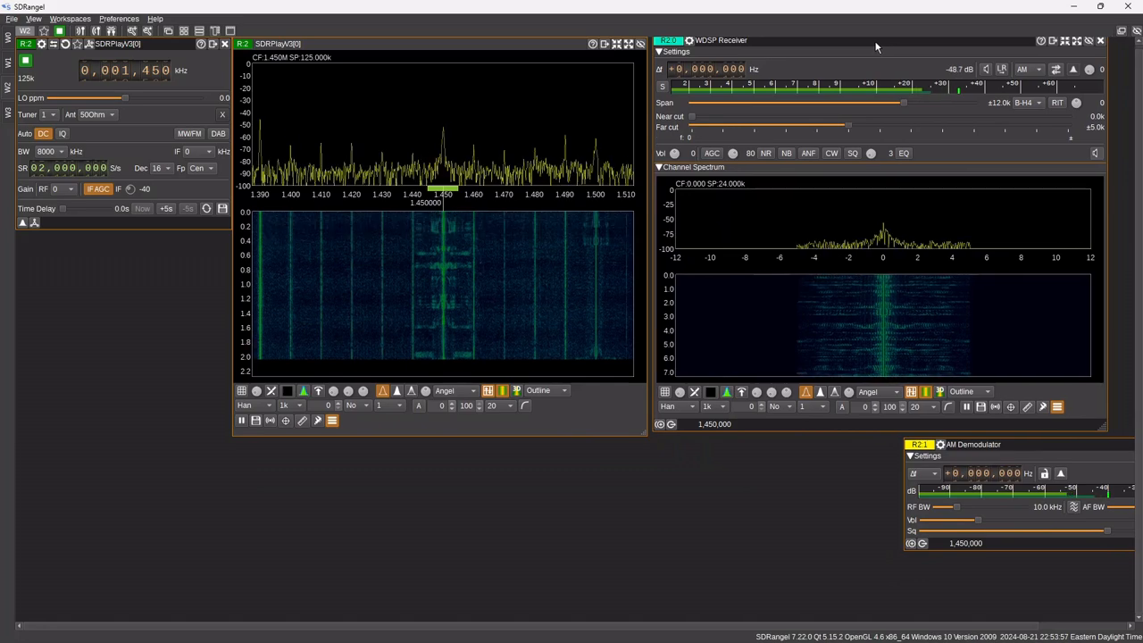
pyautogui.moveTo(1061, 450); pyautogui.dragTo(810, 447)
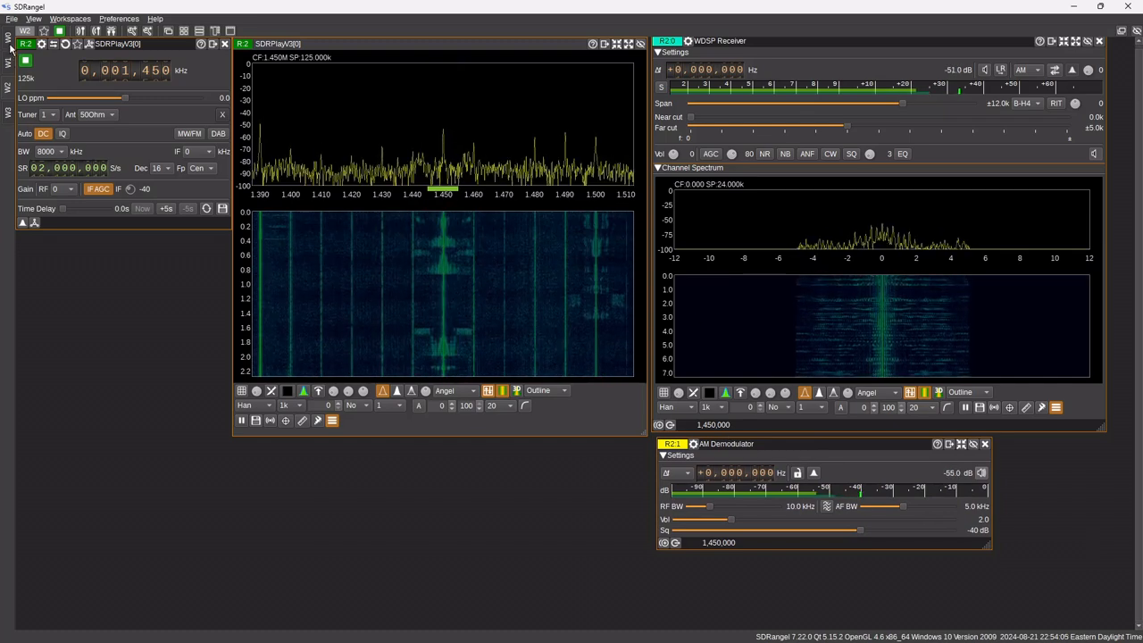
# Step: Switch to workspace W1, add a WFM Demodulator channel to RTL-SDR[1] and close the Add Channels dialog
pyautogui.click(10, 87)
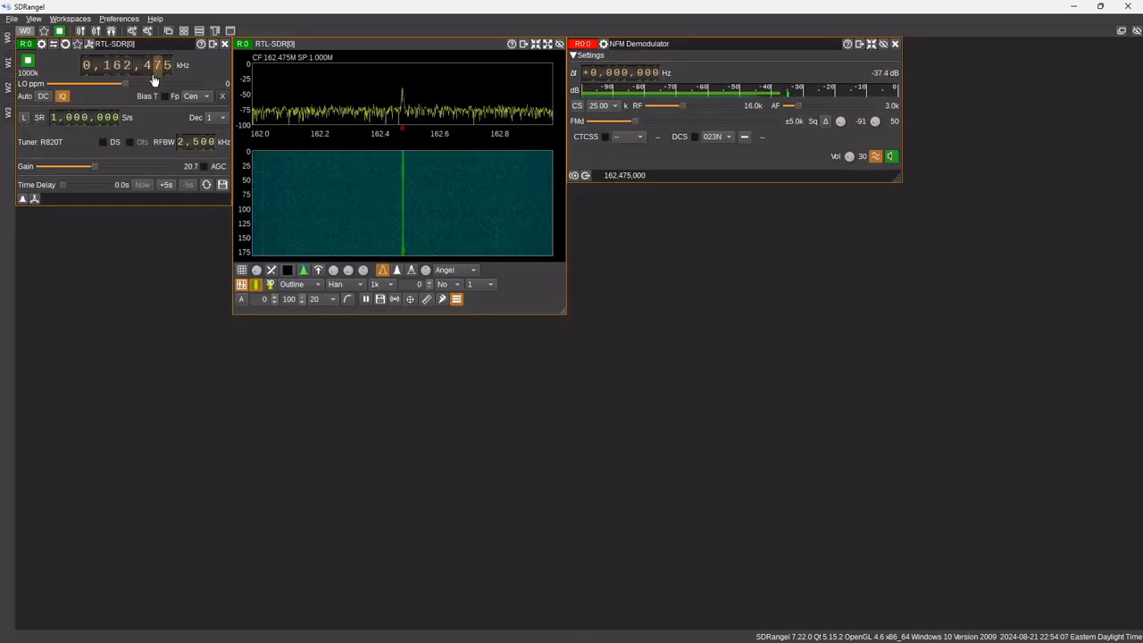
pyautogui.click(8, 68)
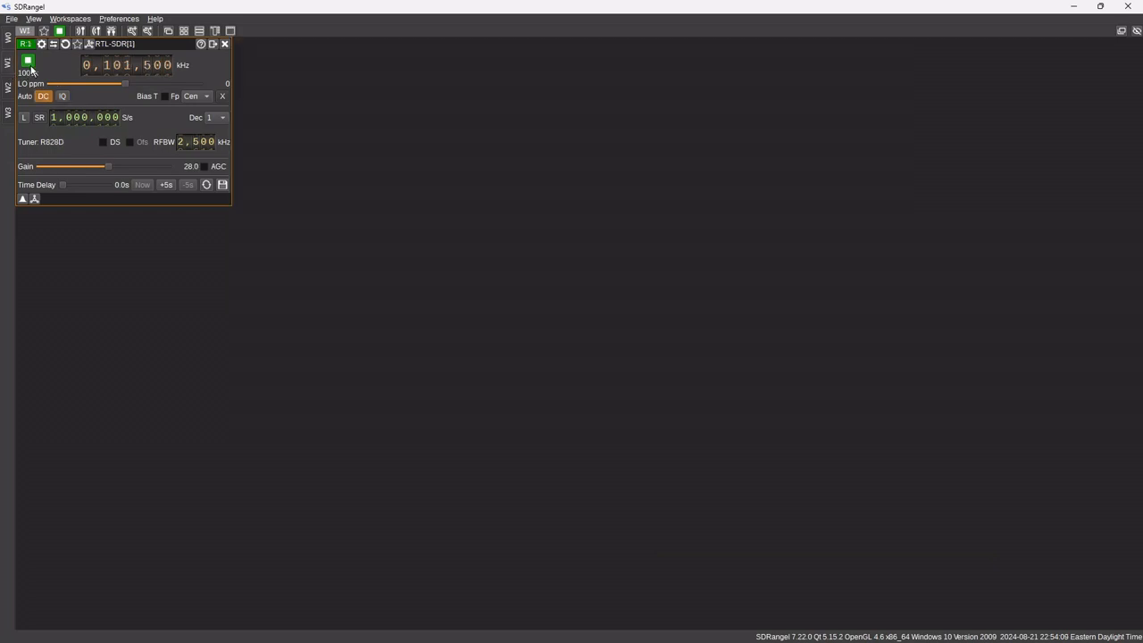
pyautogui.click(88, 45)
pyautogui.click(597, 311)
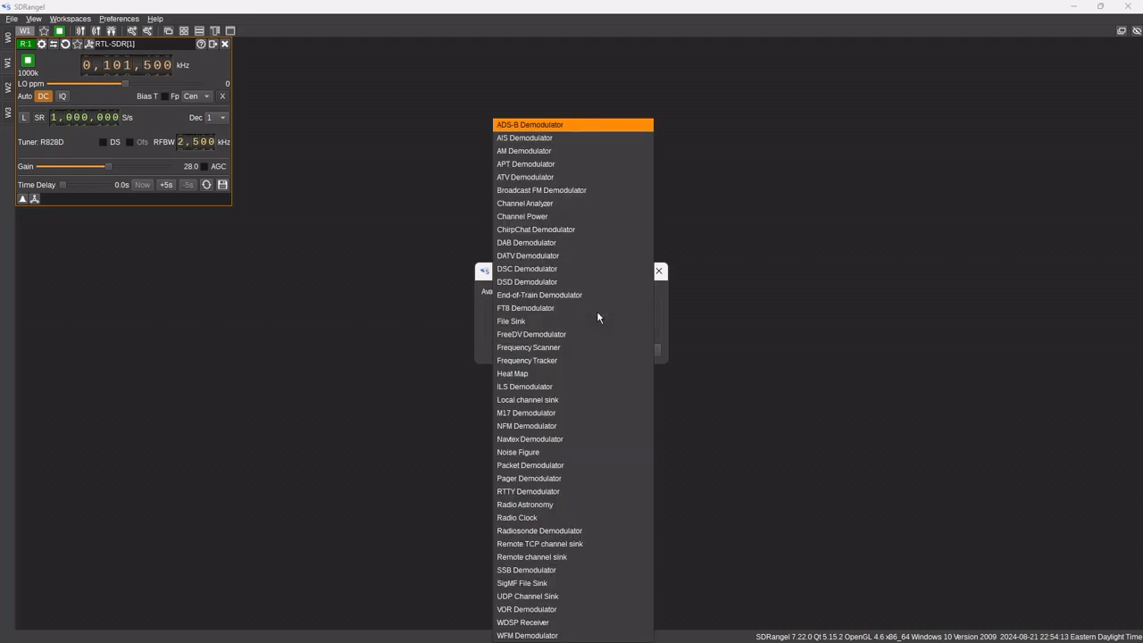
pyautogui.click(585, 630)
pyautogui.click(653, 351)
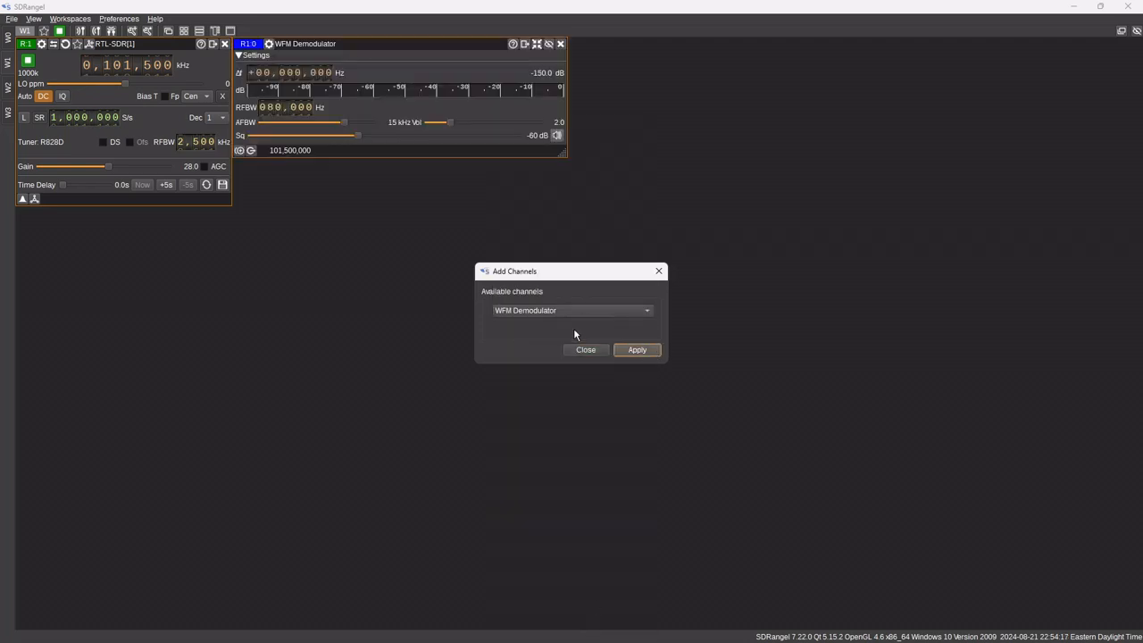
pyautogui.click(586, 350)
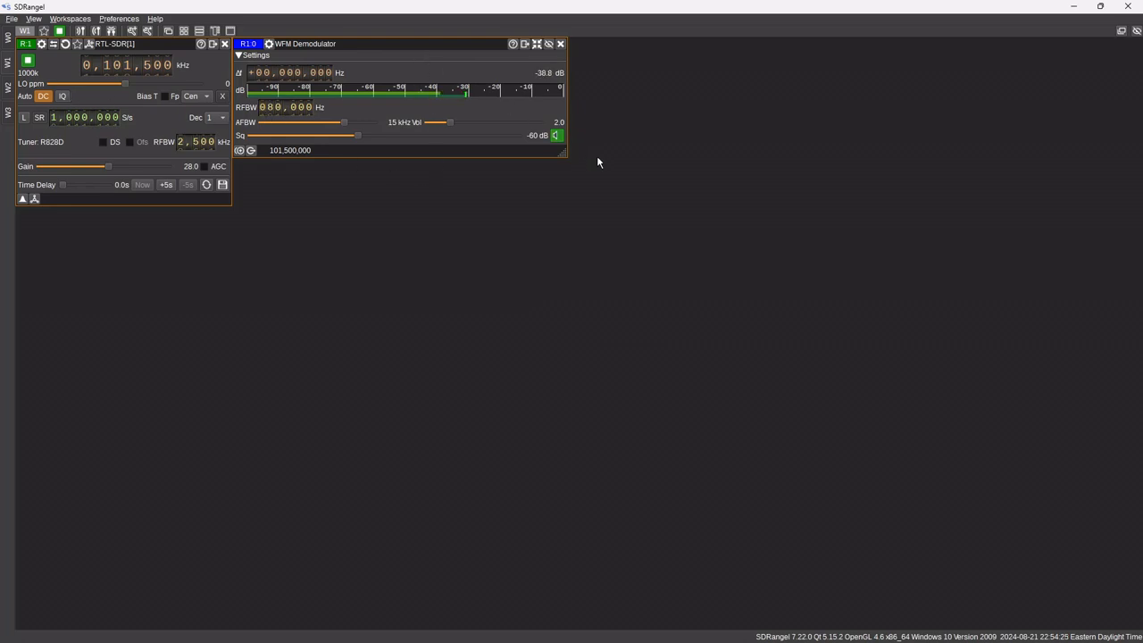
# Step: Move the WFM Demodulator to the open area beside RTL-SDR[1], glance at workspace W0 and switch to workspace W2
pyautogui.moveTo(378, 45); pyautogui.dragTo(493, 139)
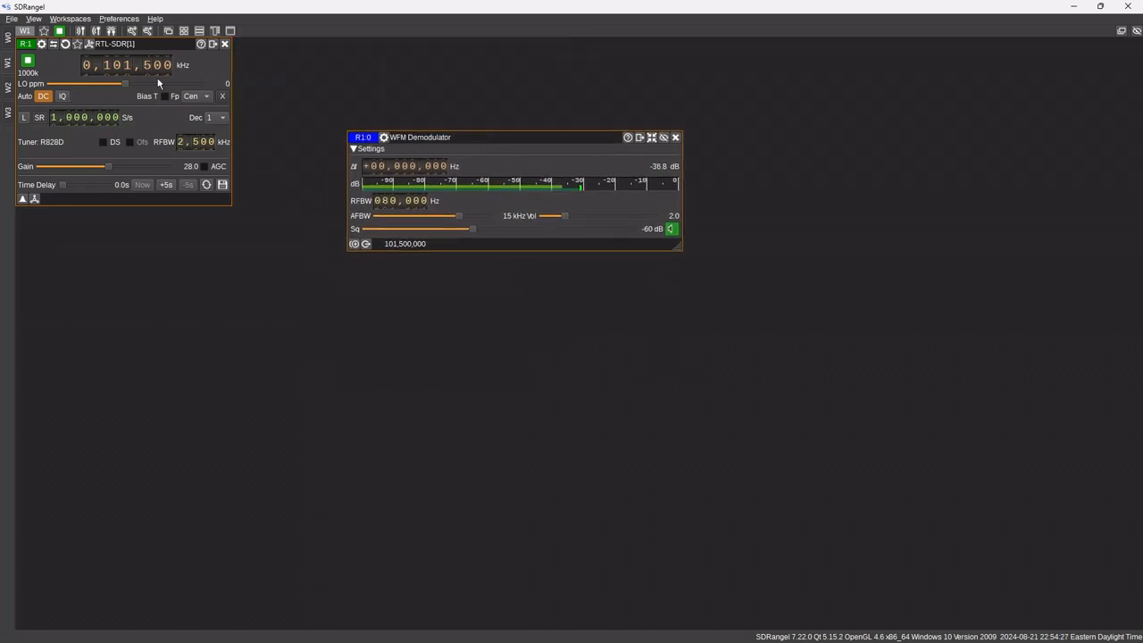
pyautogui.click(7, 41)
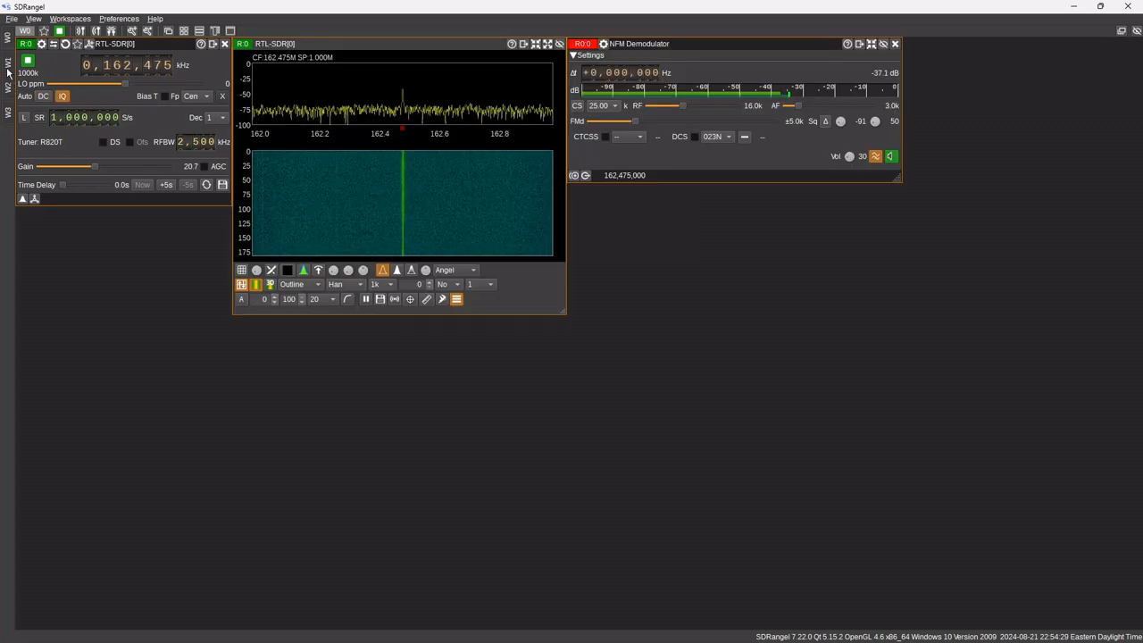
pyautogui.click(8, 90)
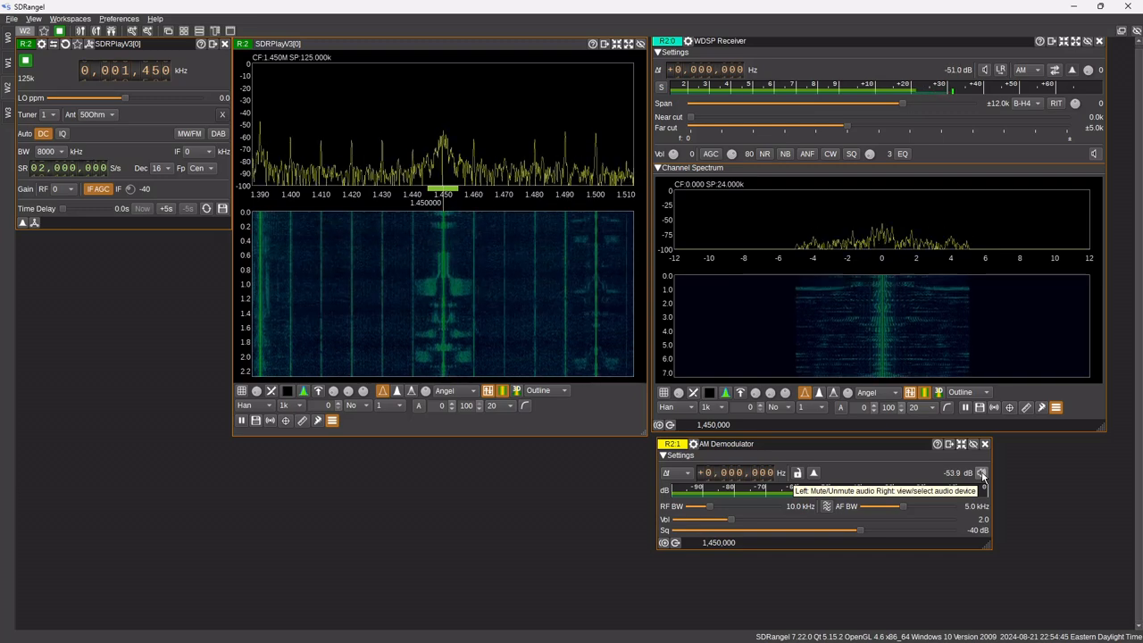
# Step: Unmute the AM Demodulator, set its squelch to -108 dB and volume to 0.3, and turn off the SDRPlay's automatic DC correction
pyautogui.click(982, 474)
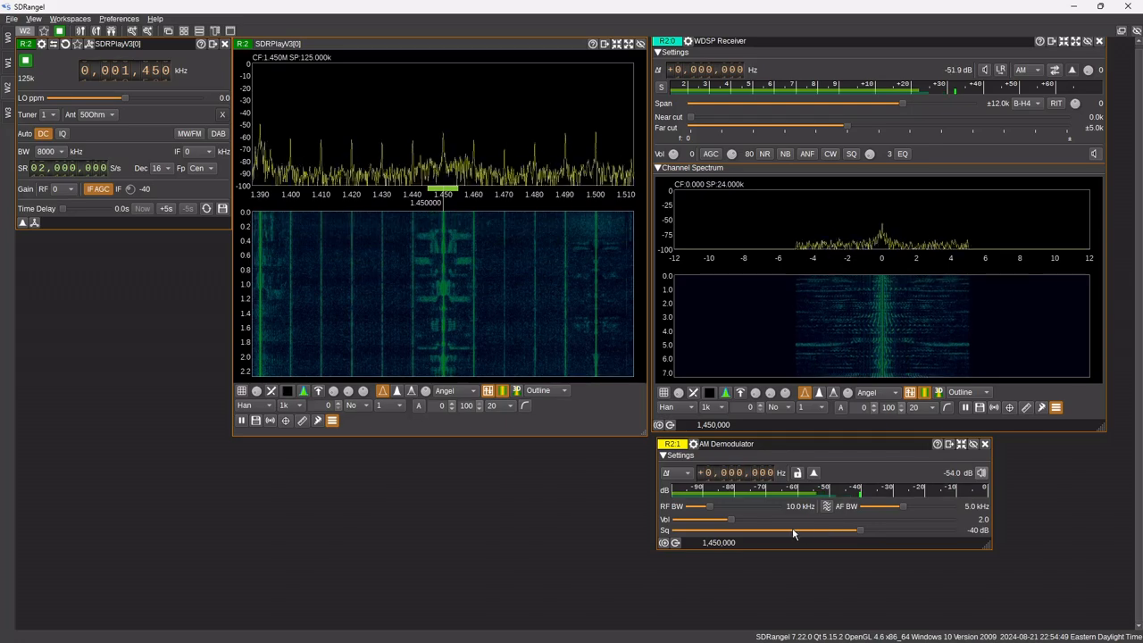
pyautogui.moveTo(861, 531); pyautogui.dragTo(703, 531)
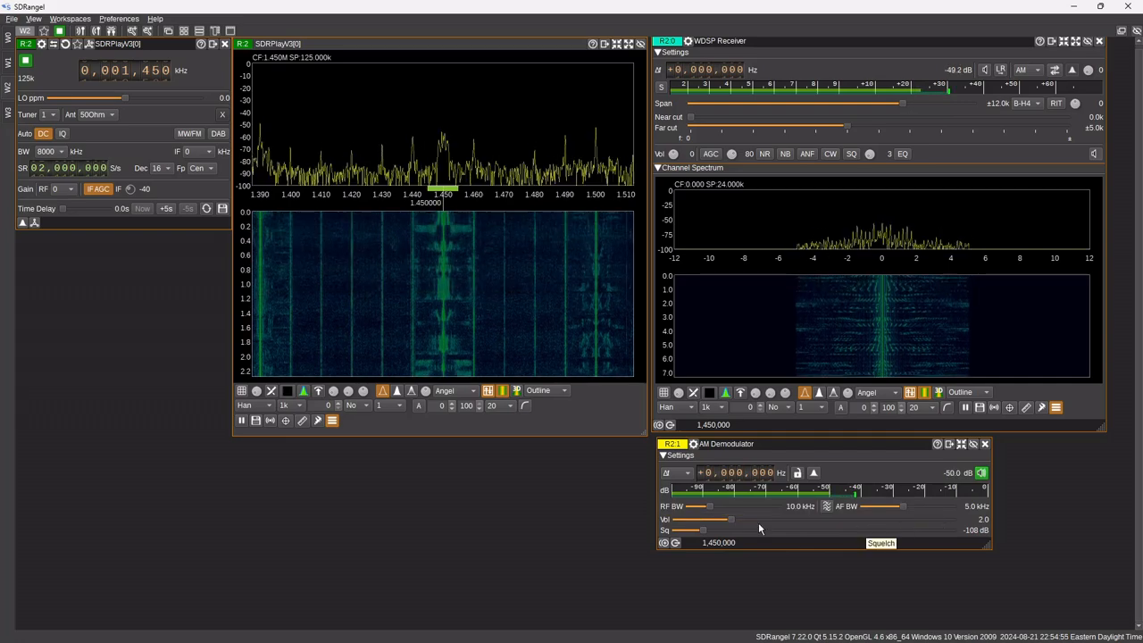
pyautogui.moveTo(730, 519); pyautogui.dragTo(717, 519)
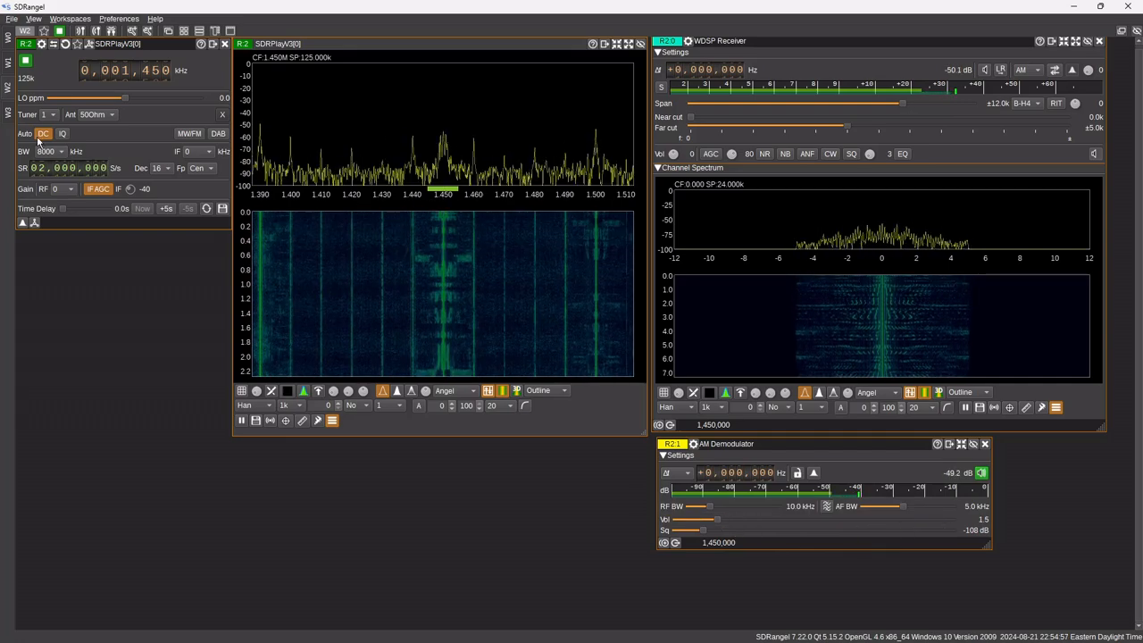
pyautogui.click(43, 134)
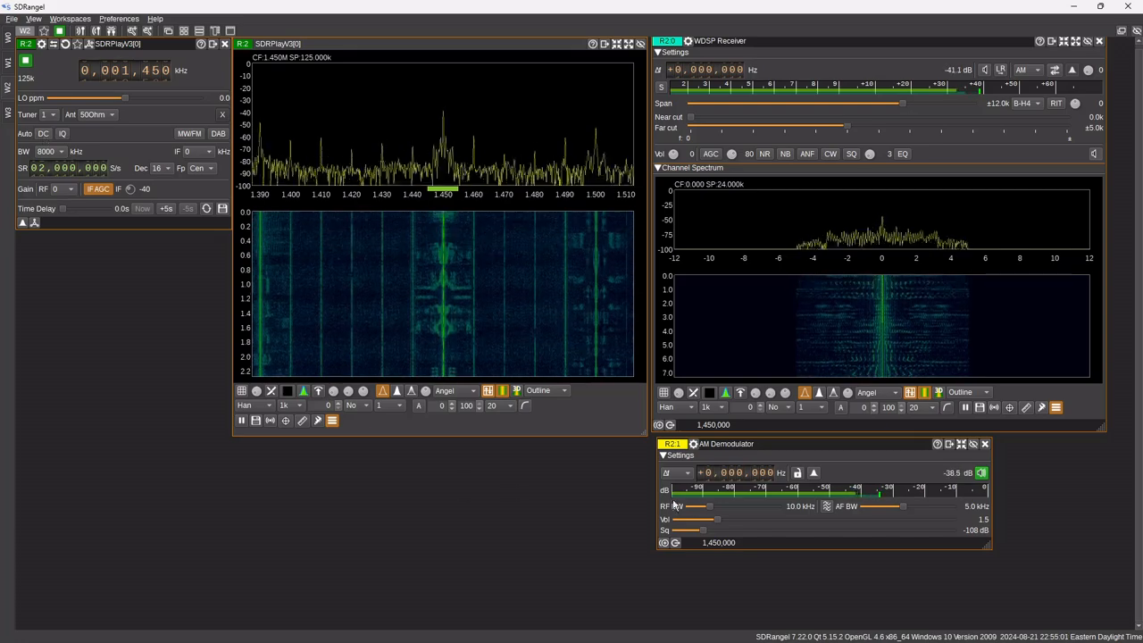
pyautogui.moveTo(715, 519); pyautogui.dragTo(682, 522)
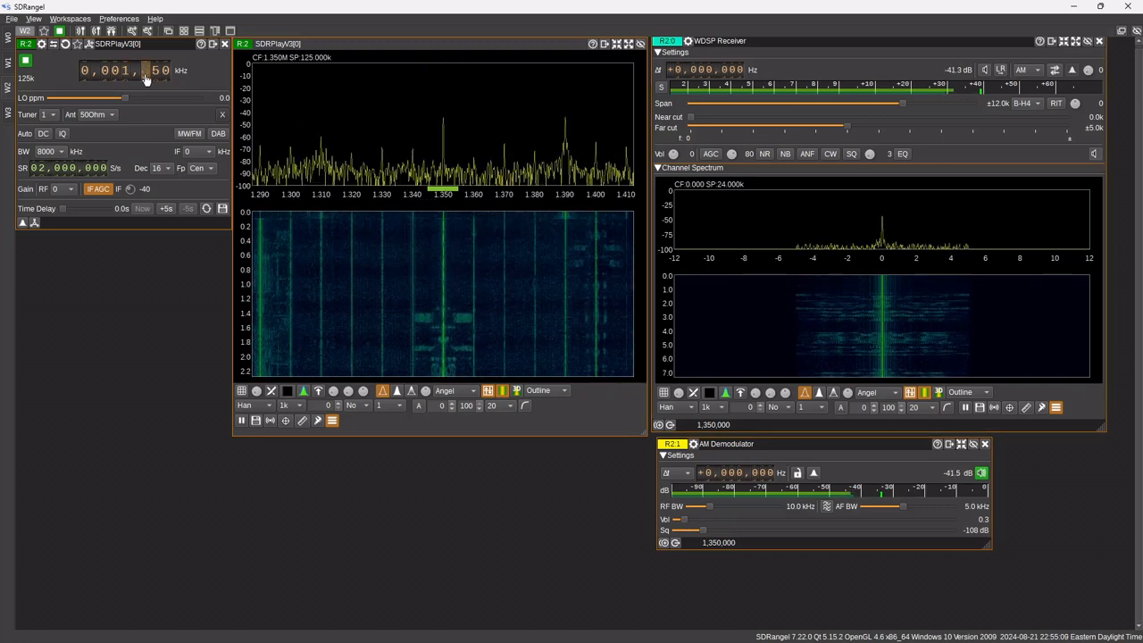
# Step: Tune SDRPlayV3[0] to 1,390 kHz, enable the AM Demodulator's synchronous lock and raise its volume to 1.0
pyautogui.scroll(-1, 146, 71)
pyautogui.scroll(4, 145, 79)
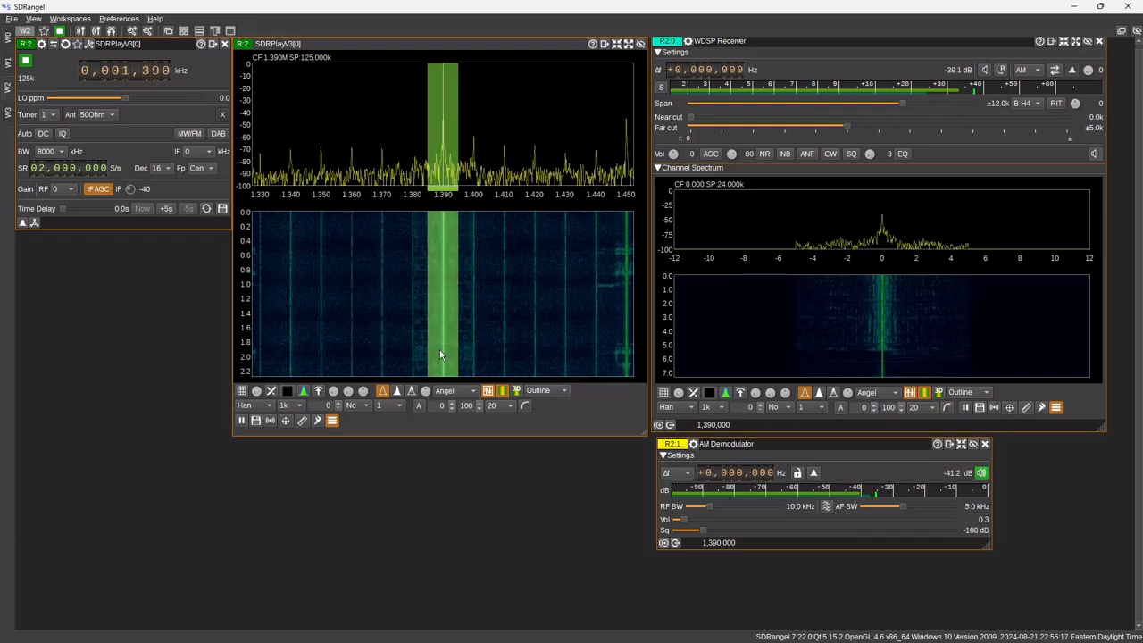
pyautogui.moveTo(685, 519); pyautogui.dragTo(700, 524)
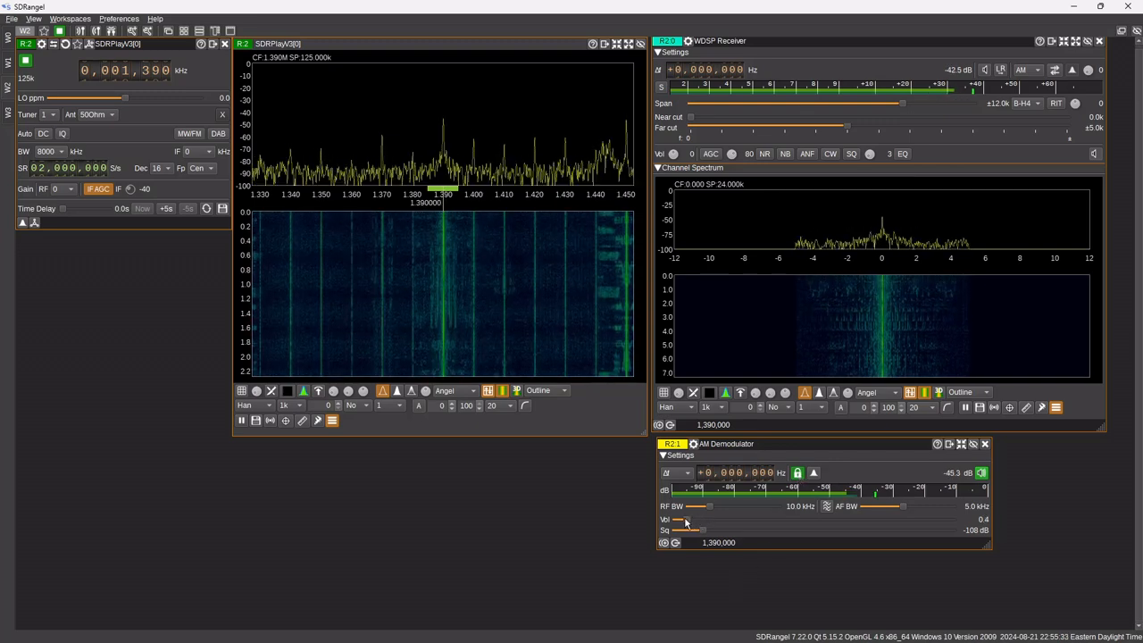
pyautogui.moveTo(685, 519); pyautogui.dragTo(702, 526)
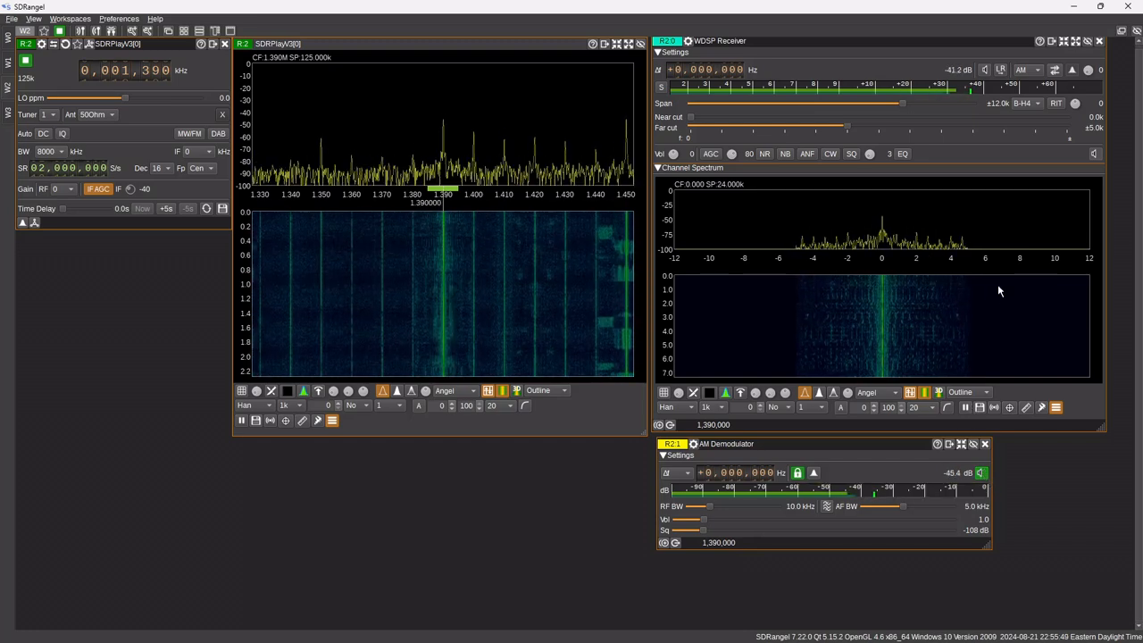
# Step: Enable AGC on the WDSP Receiver, switch its mode to SAM, and unmute it with the volume at -10
pyautogui.click(713, 155)
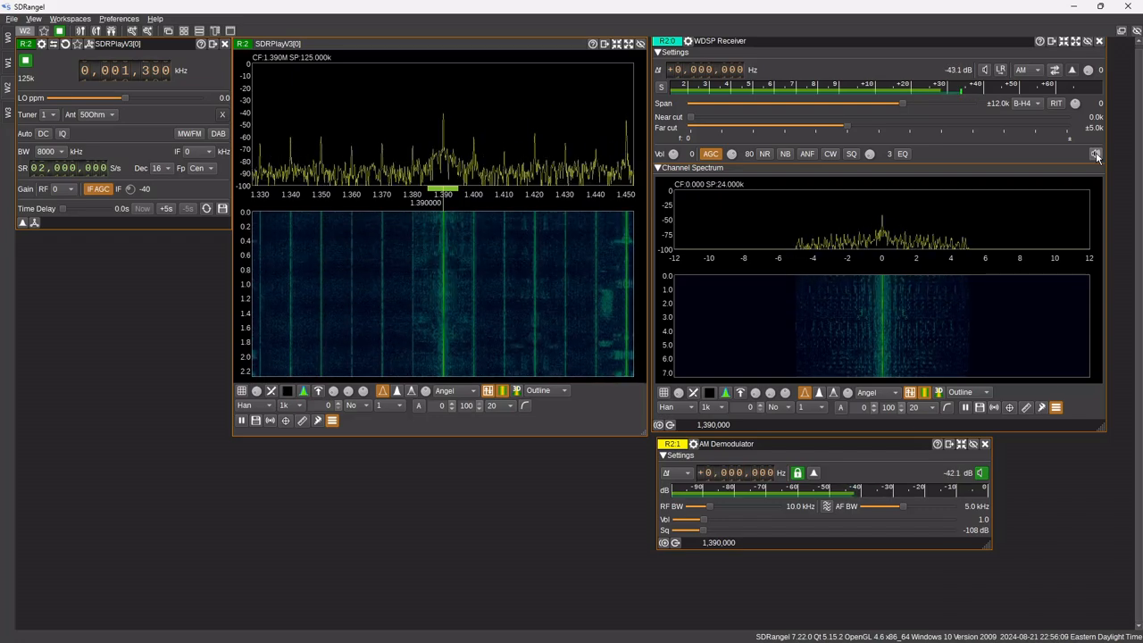
pyautogui.click(1036, 73)
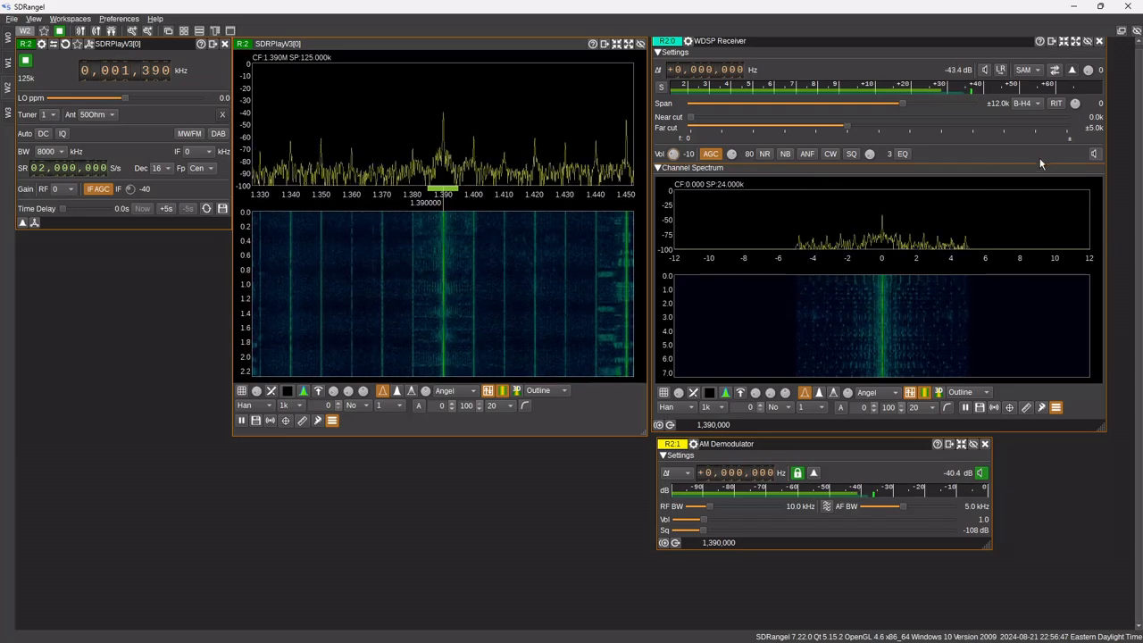
pyautogui.click(1094, 154)
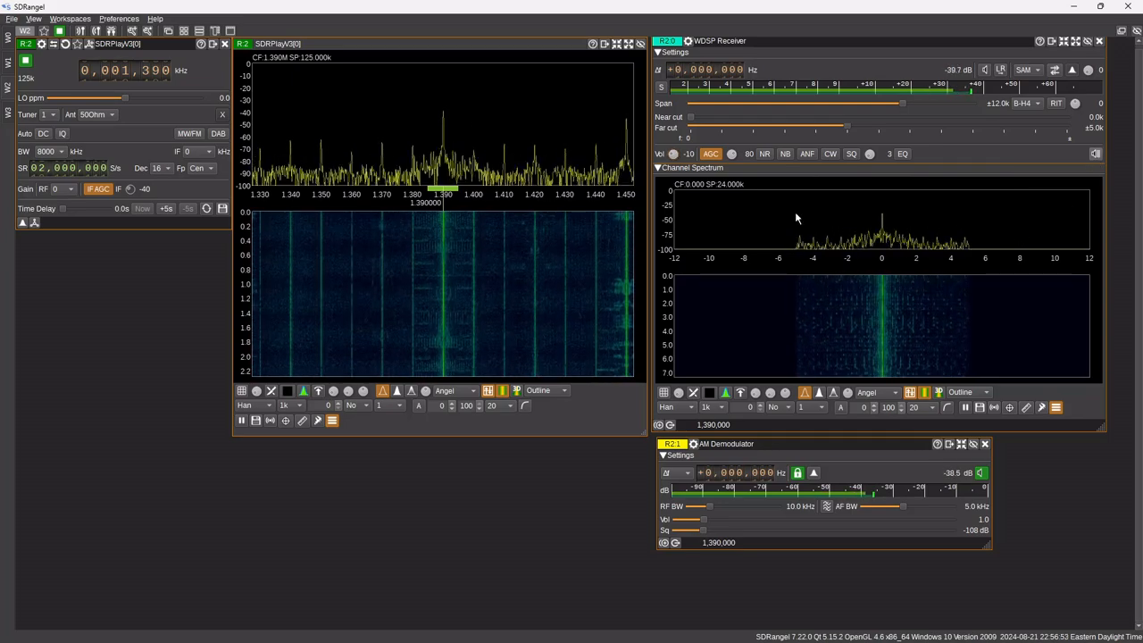
# Step: Turn on the WDSP Receiver's noise reduction and, in its settings, set the position to PostAGC and the NR2 gain to Log
pyautogui.click(766, 155)
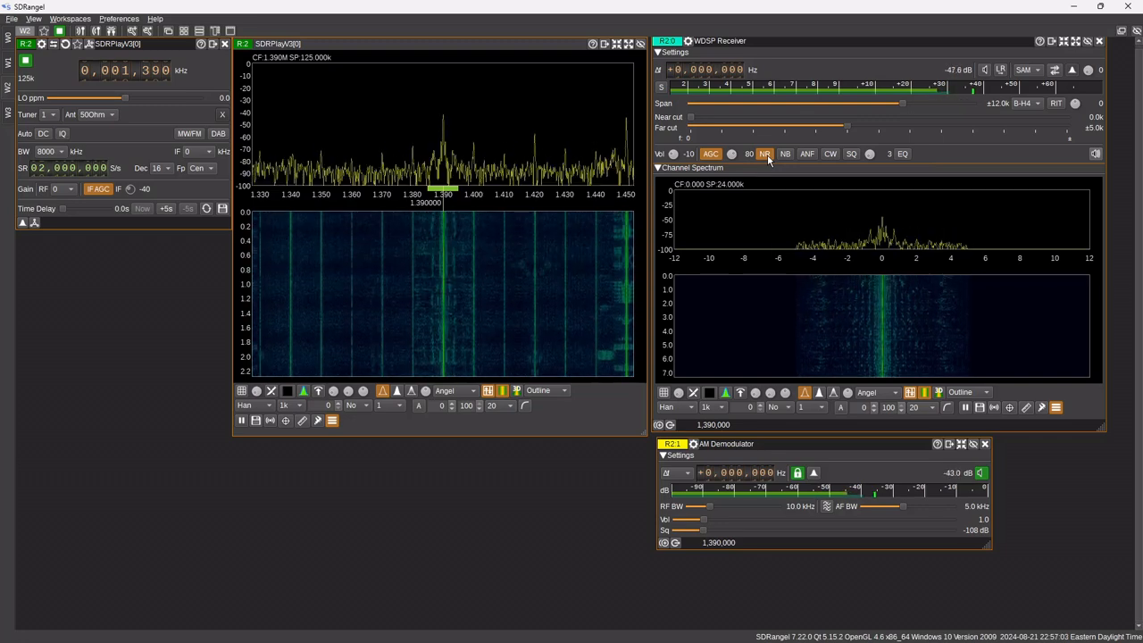
pyautogui.rightClick(765, 154)
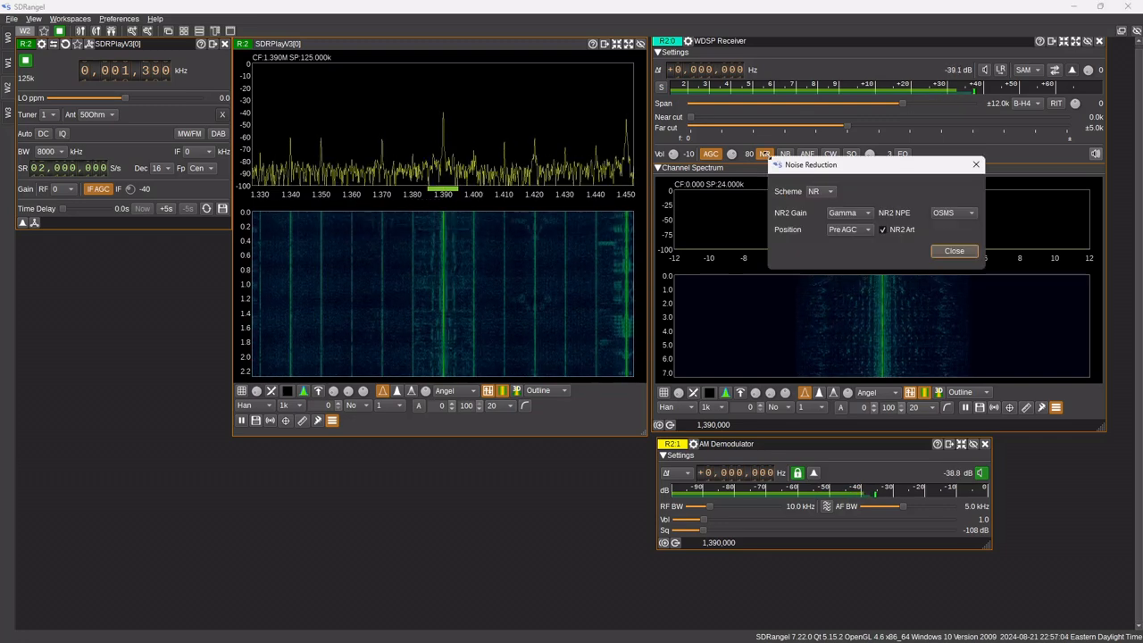
pyautogui.click(866, 230)
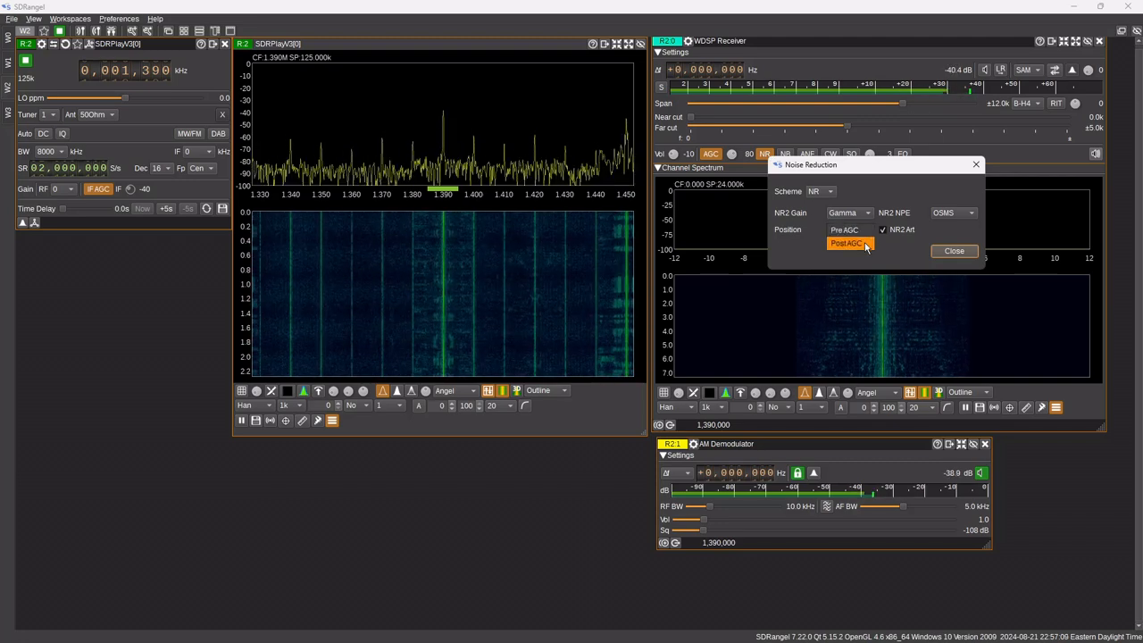
pyautogui.click(865, 244)
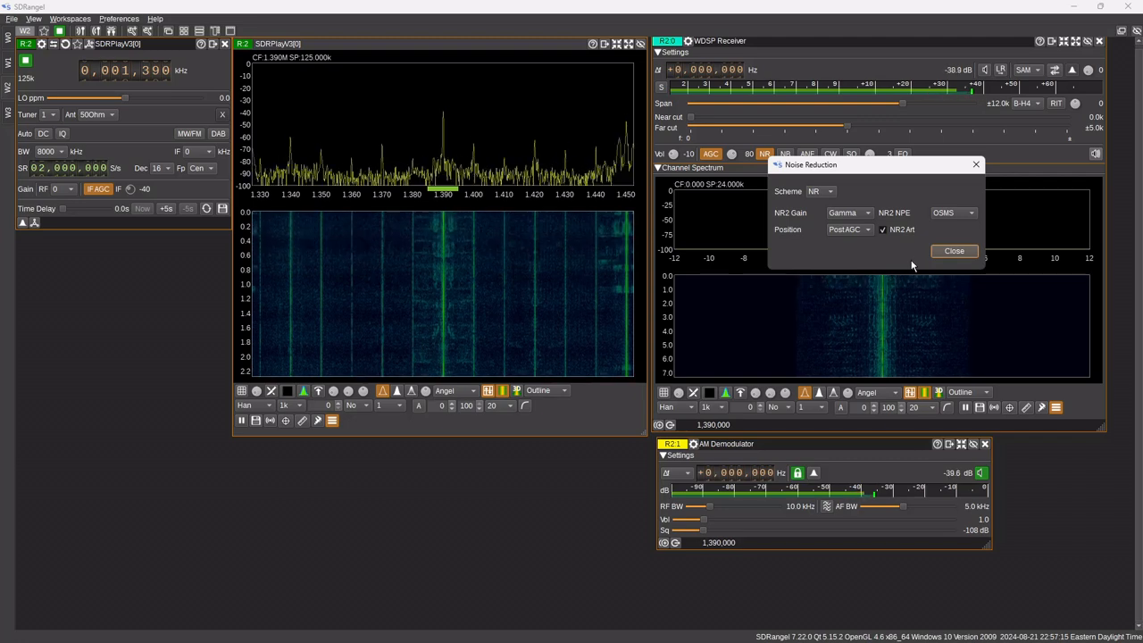
pyautogui.click(865, 218)
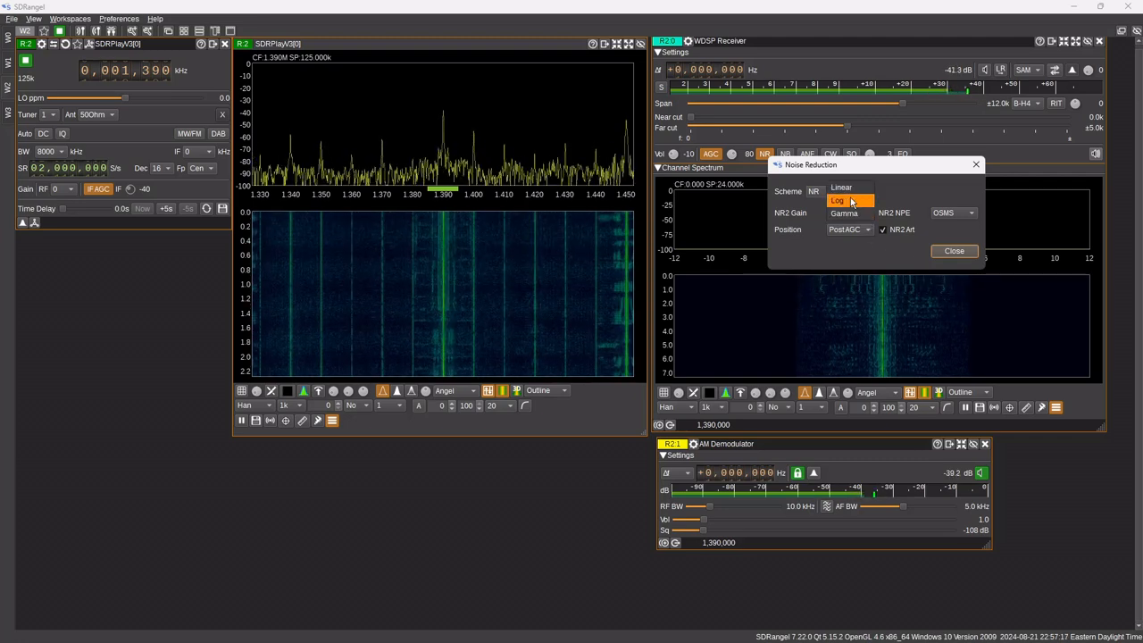
pyautogui.click(850, 199)
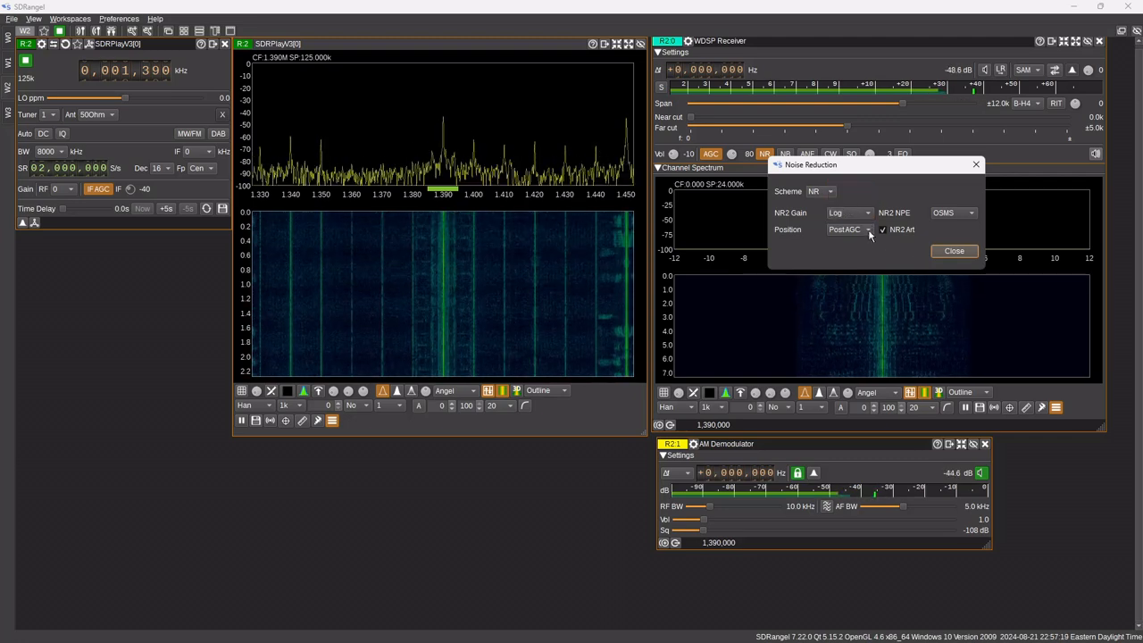
# Step: Try the NR2 noise reduction scheme with its position set to Pre AGC
pyautogui.click(877, 232)
pyautogui.click(877, 231)
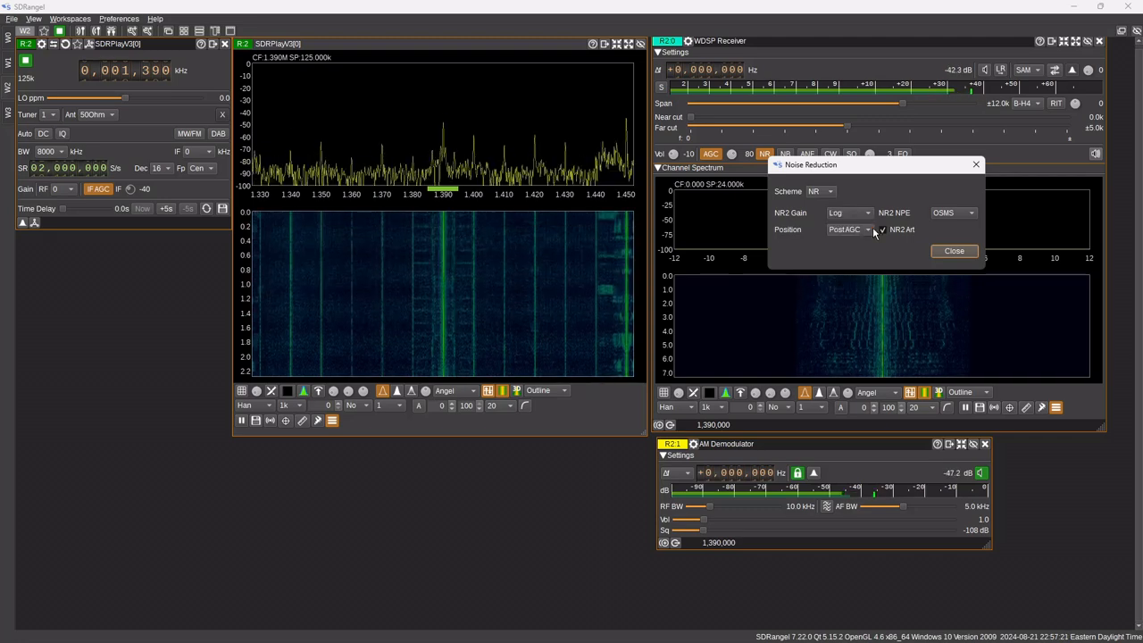
pyautogui.click(876, 232)
pyautogui.click(871, 230)
pyautogui.click(826, 192)
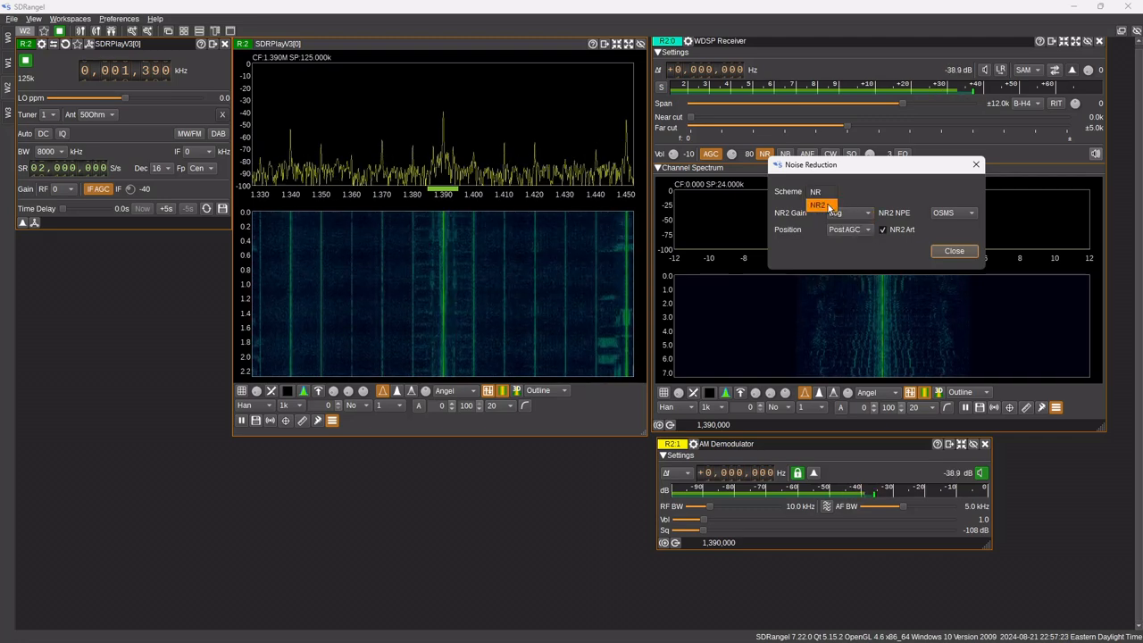
pyautogui.click(871, 233)
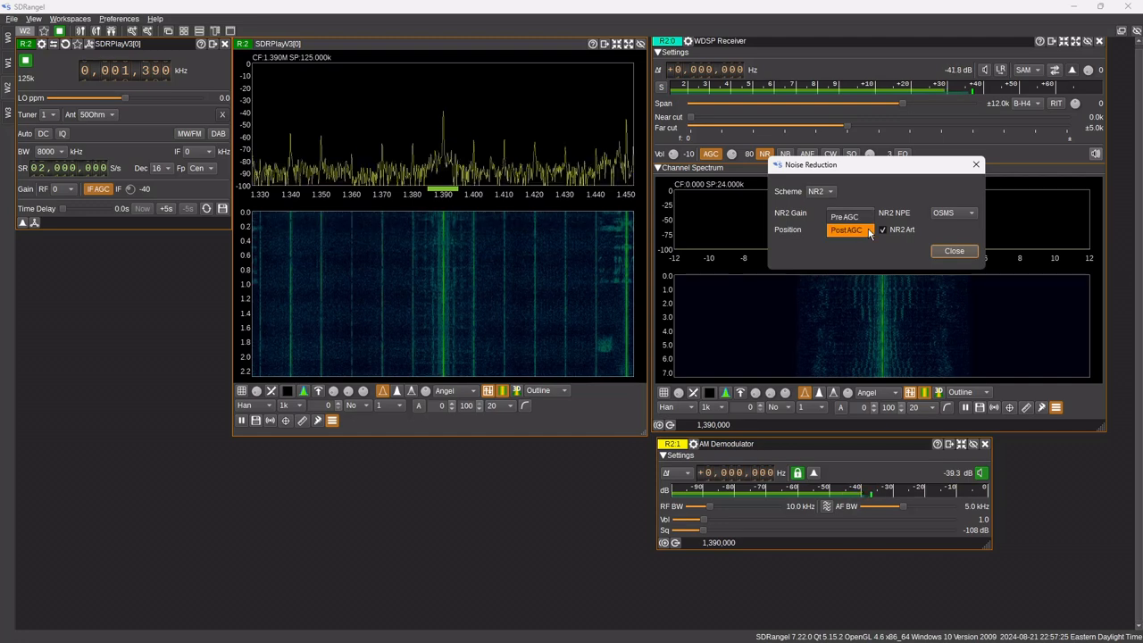
pyautogui.click(864, 218)
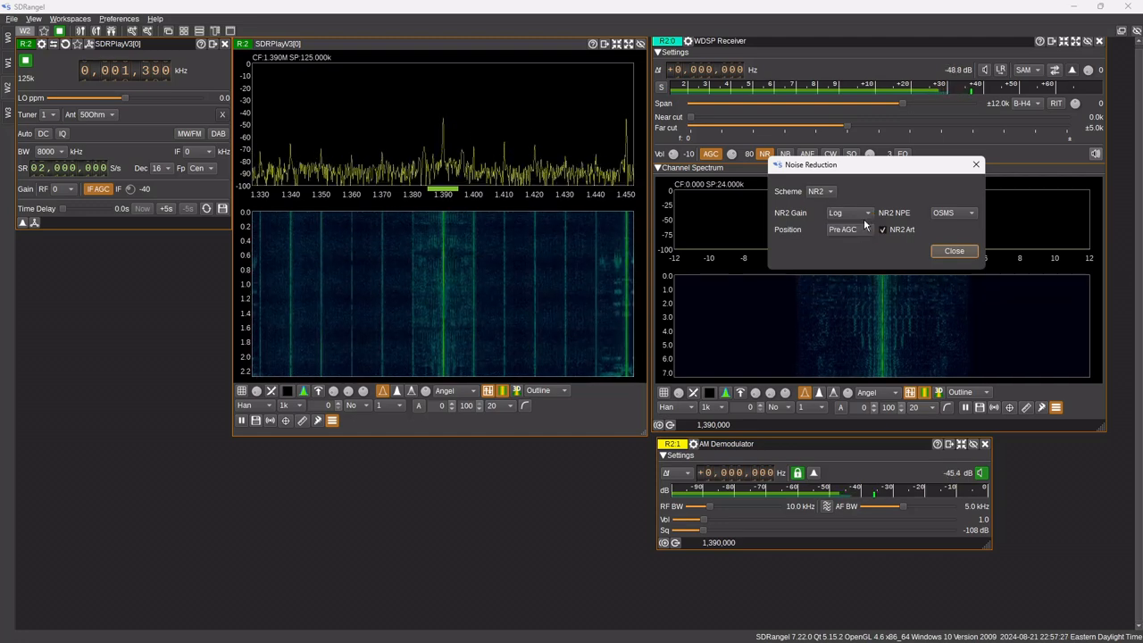
# Step: Set the noise reduction's NR2 NPE to MMSE and its position to PostAGC
pyautogui.click(955, 218)
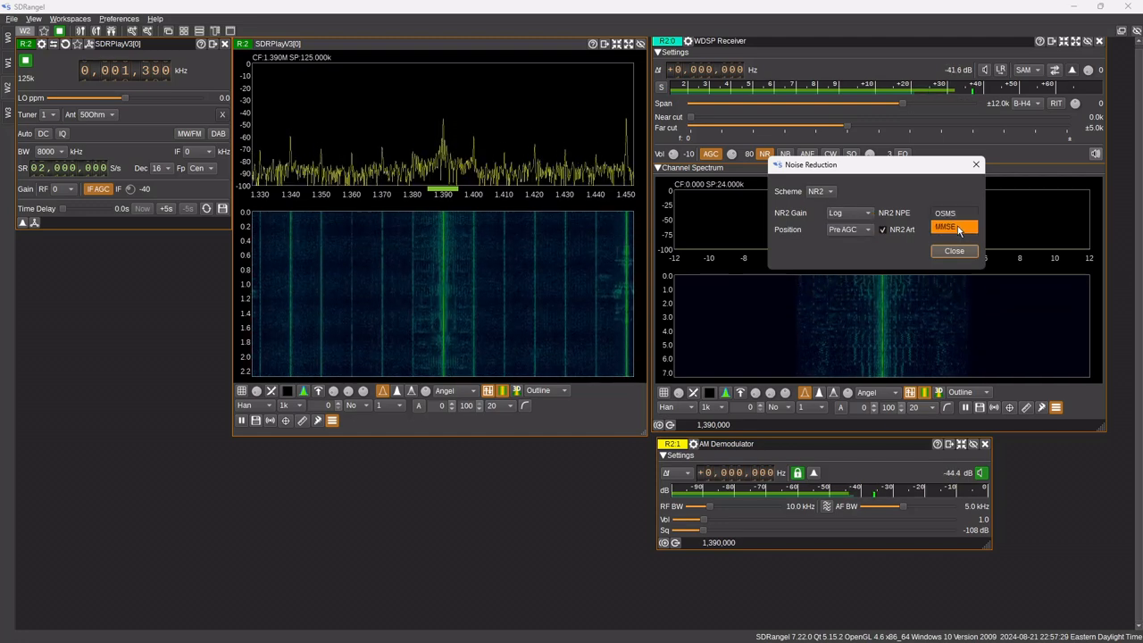
pyautogui.click(953, 227)
pyautogui.click(866, 231)
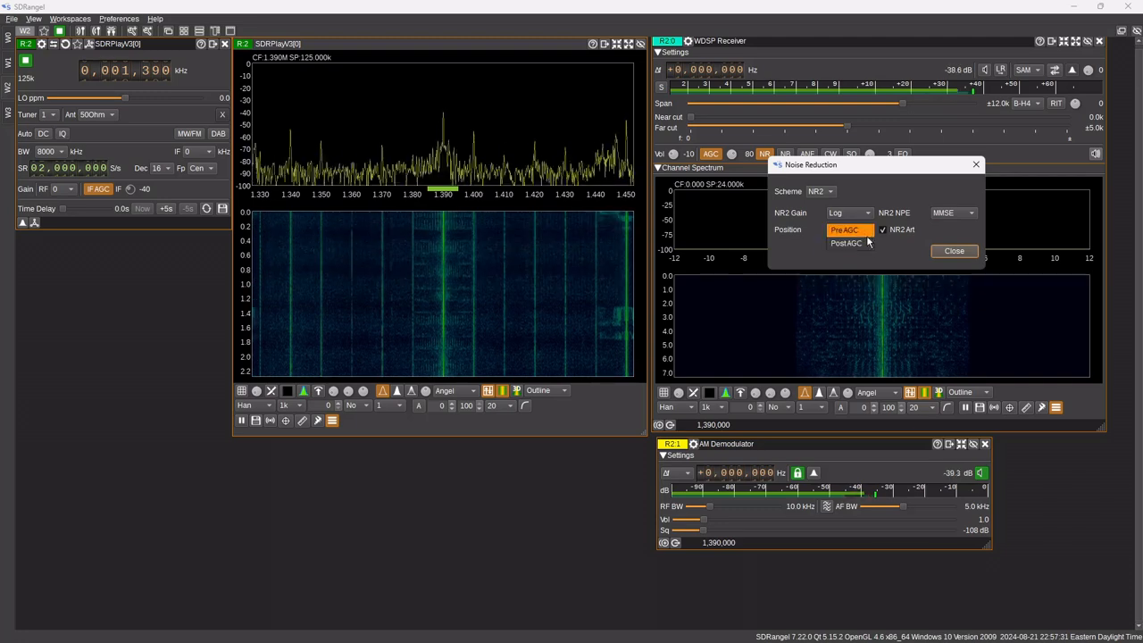
pyautogui.click(866, 244)
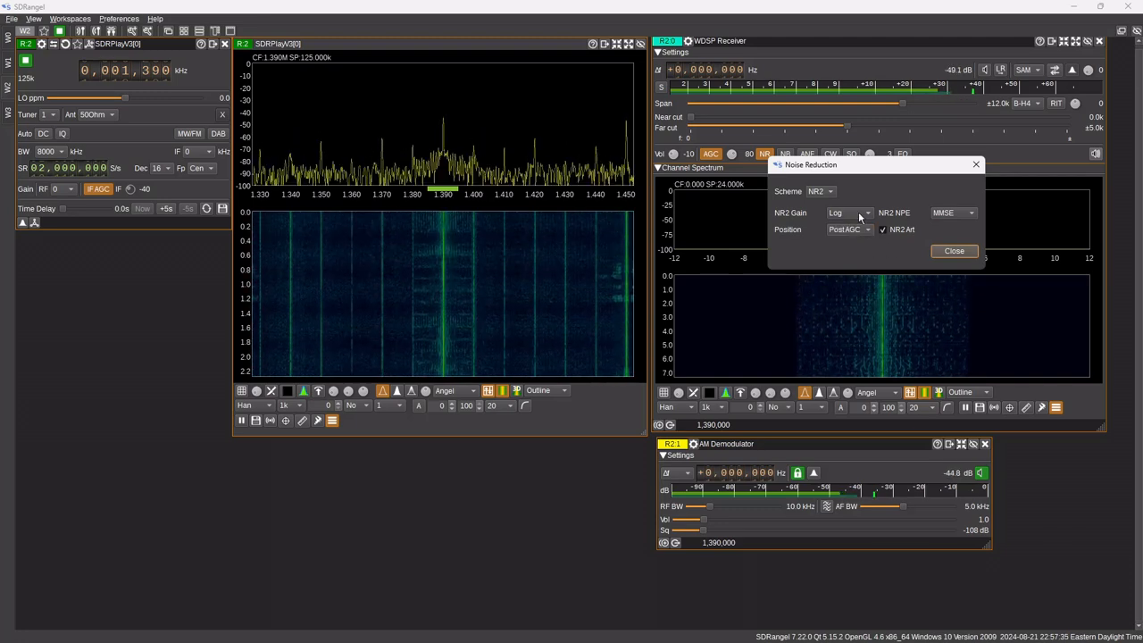
# Step: Set the noise reduction scheme to NR, close its settings and turn noise reduction off
pyautogui.click(826, 191)
pyautogui.click(826, 179)
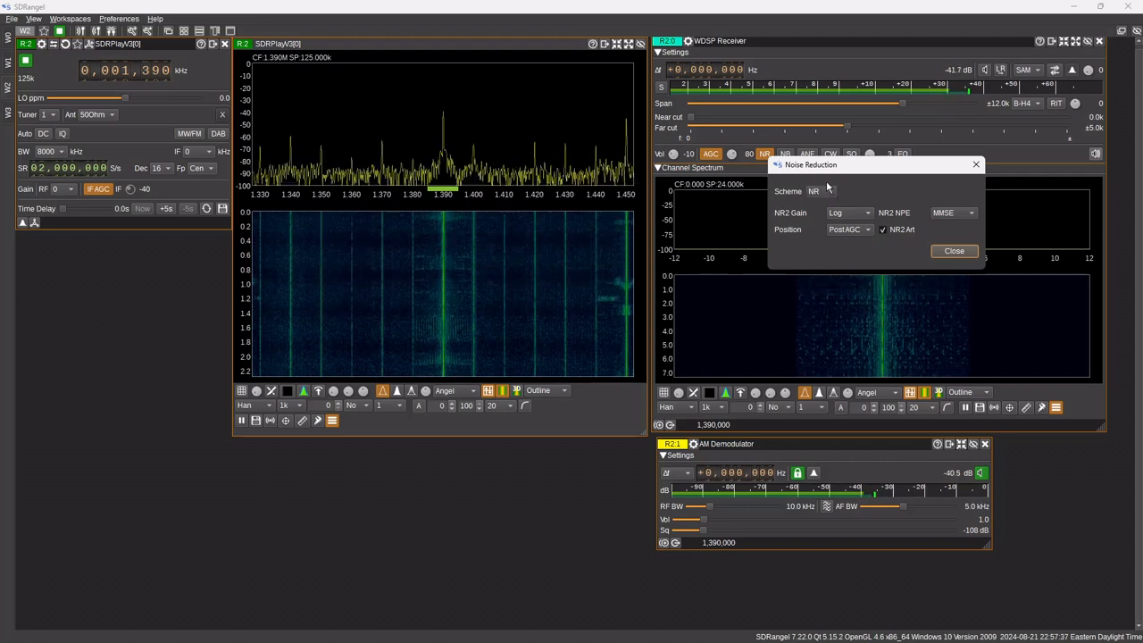
pyautogui.click(954, 251)
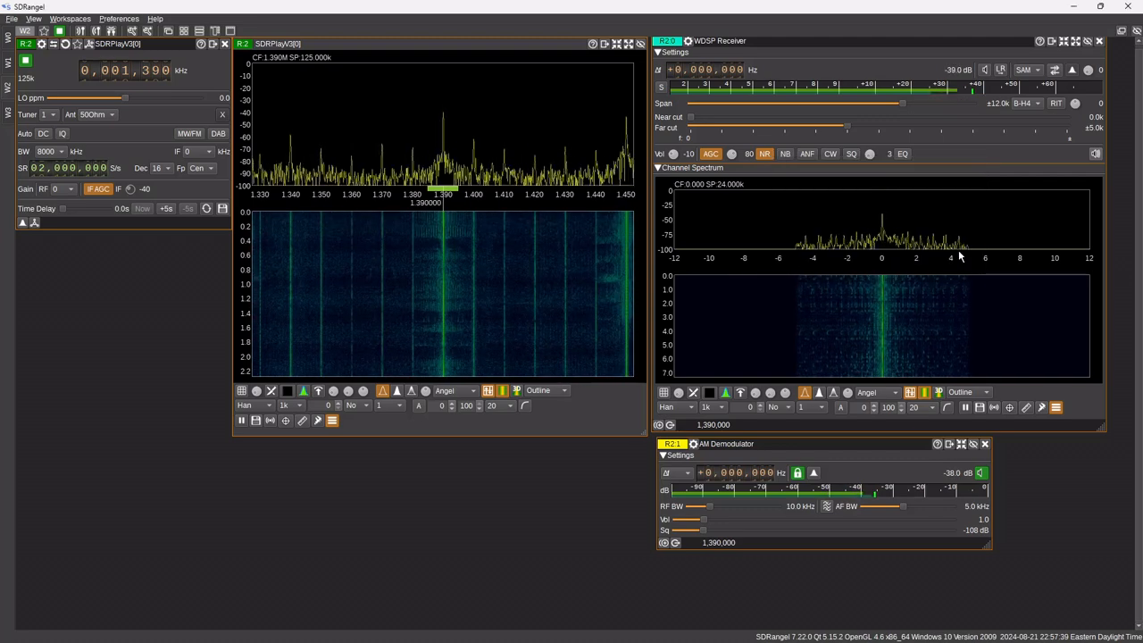
pyautogui.click(765, 155)
# Step: Try the WDSP Receiver's noise blanker, review its NB2 modes, and unmute the receiver with the blanker switched off
pyautogui.click(782, 153)
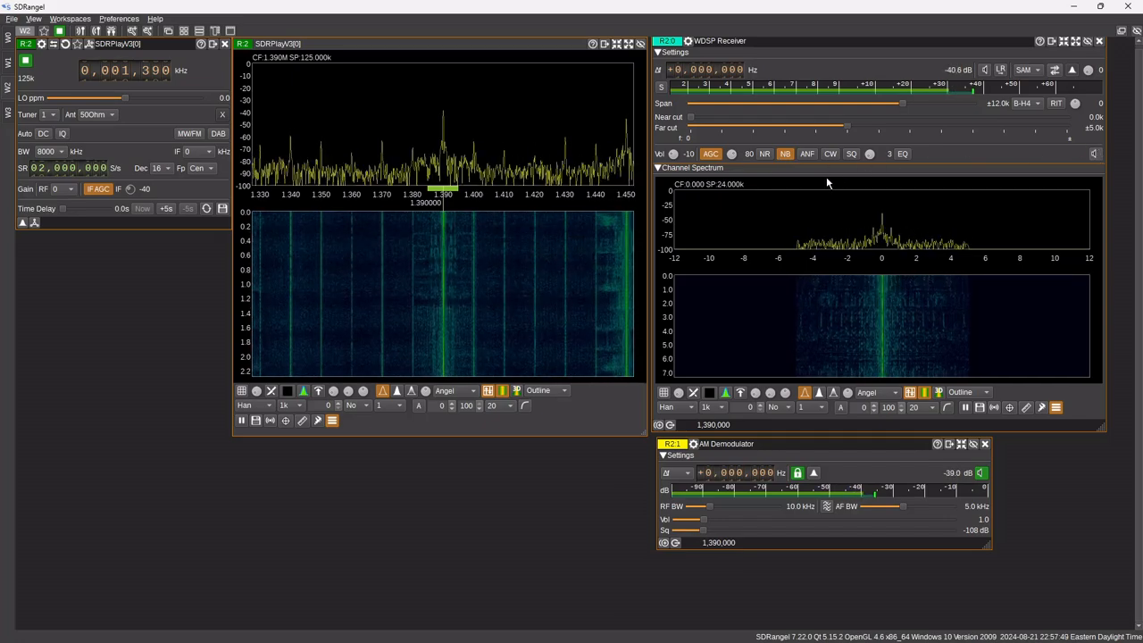
pyautogui.rightClick(785, 154)
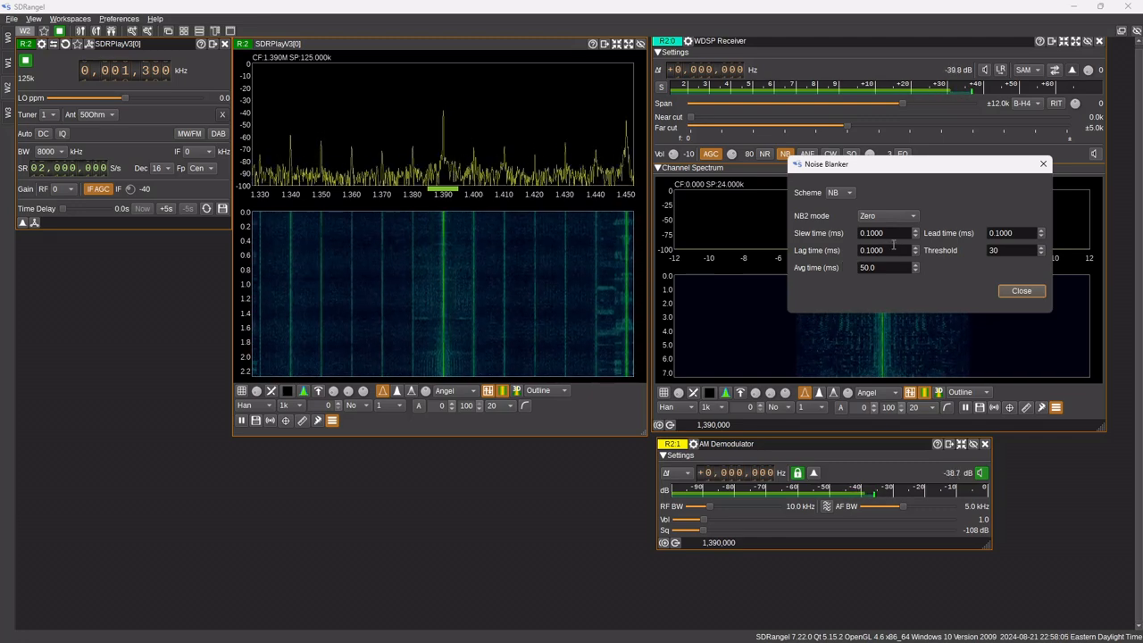
pyautogui.click(901, 219)
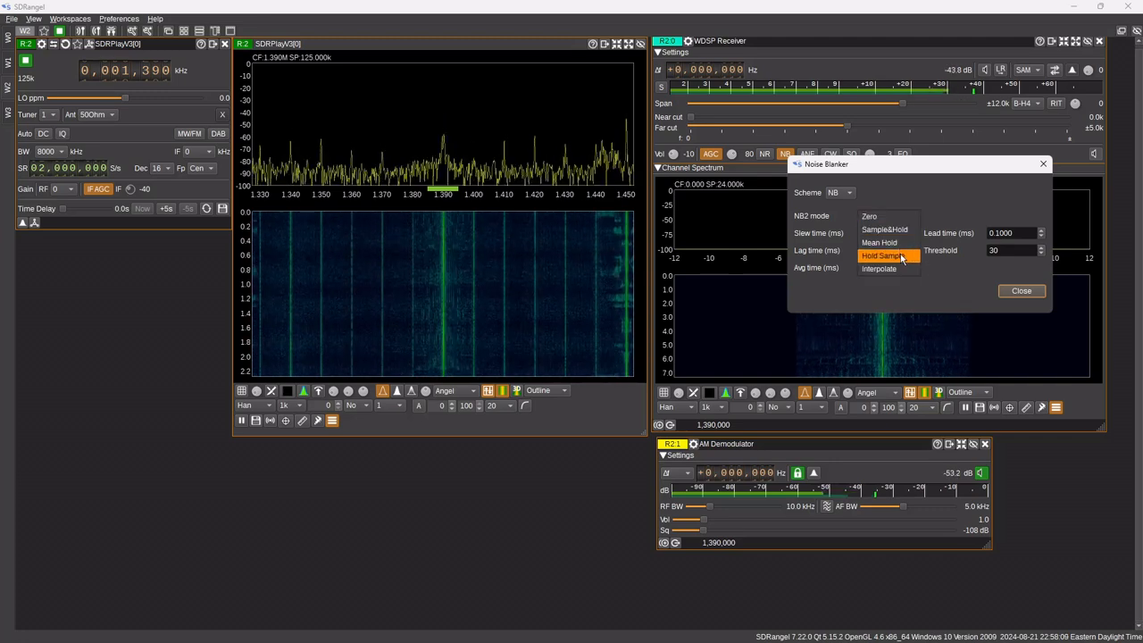
pyautogui.click(945, 196)
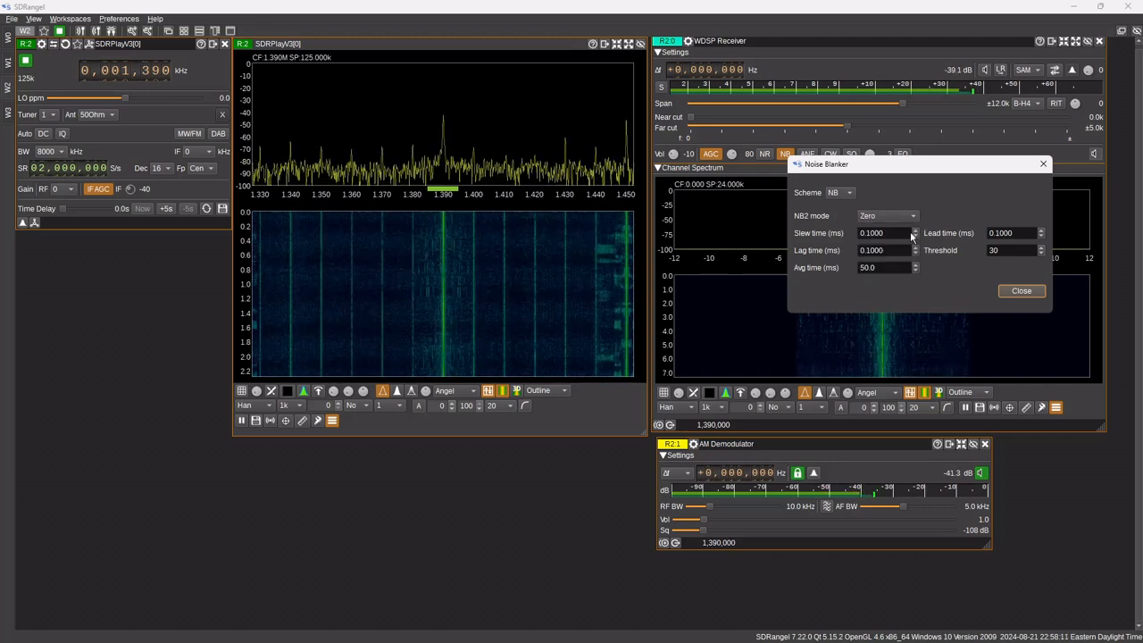
pyautogui.click(1018, 291)
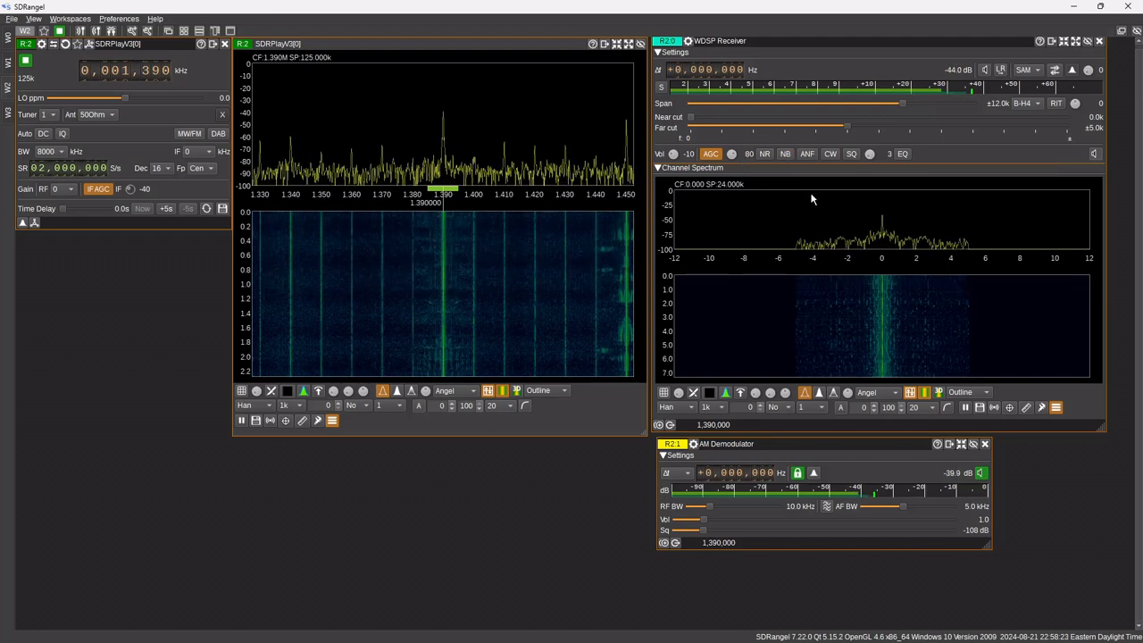
pyautogui.click(1099, 154)
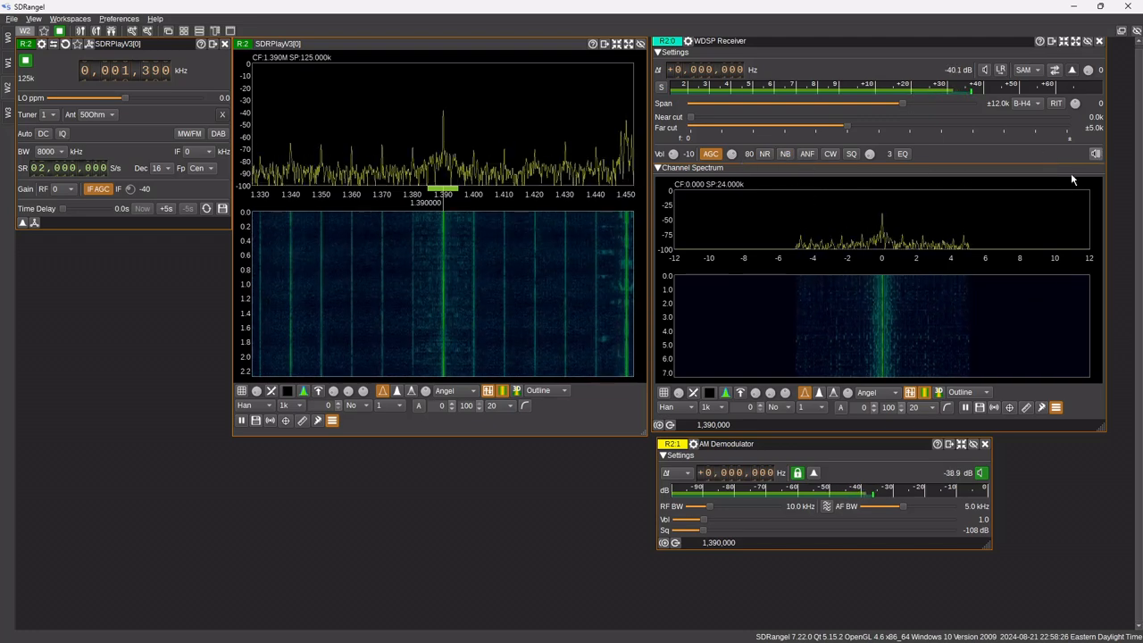
# Step: Try the WDSP Receiver's automatic notch filter (ANF) on the 1,390 kHz signal and leave it switched off
pyautogui.click(807, 155)
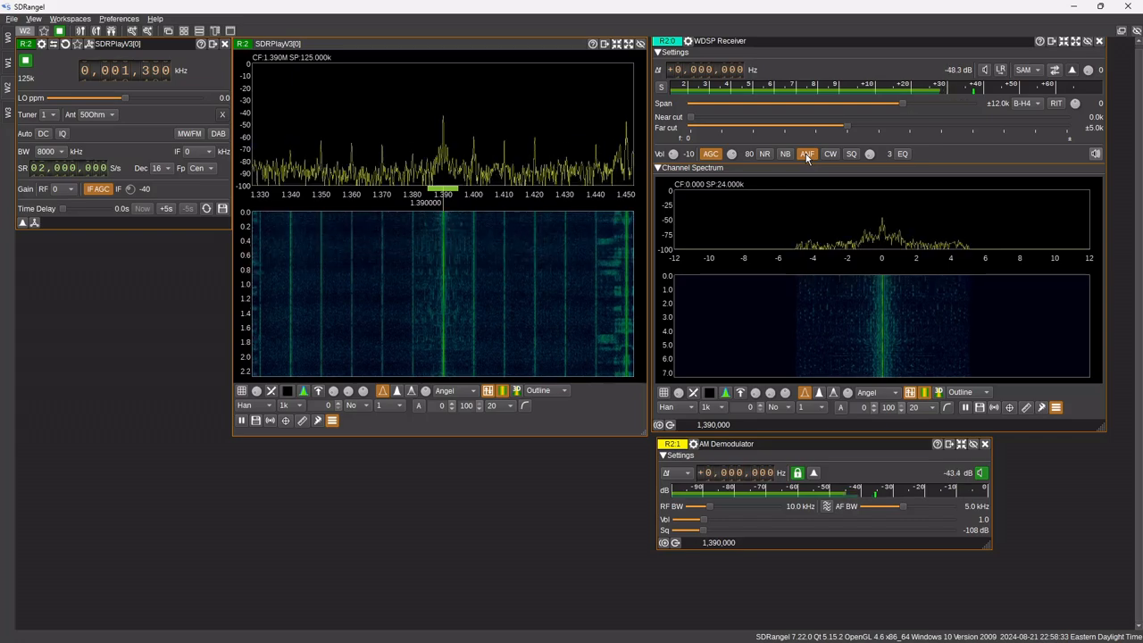
pyautogui.click(805, 154)
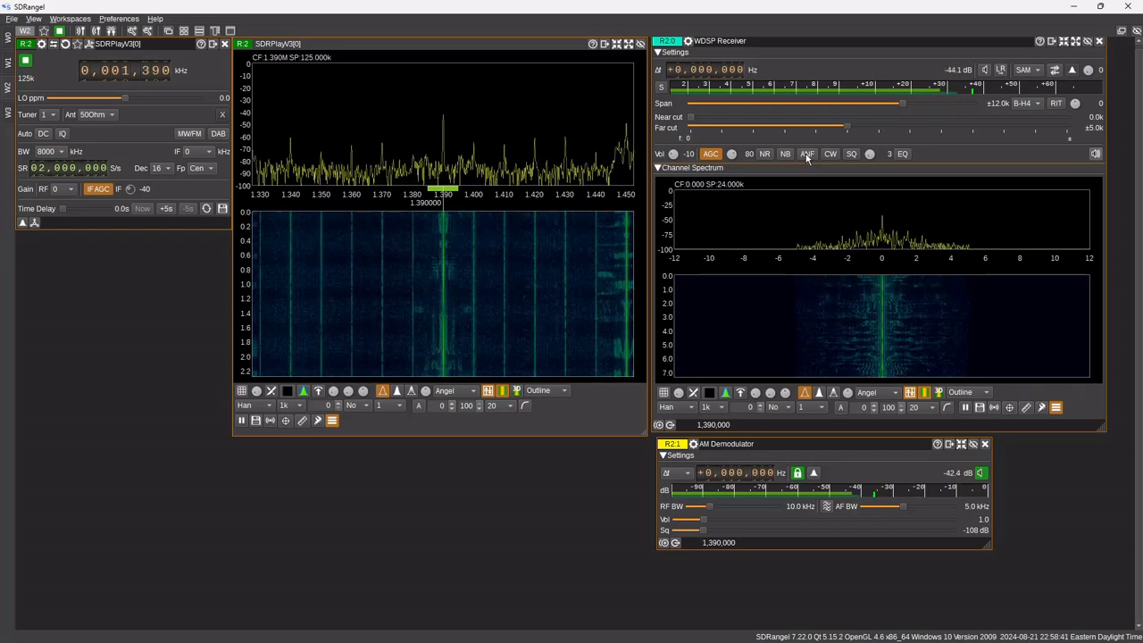
pyautogui.click(806, 154)
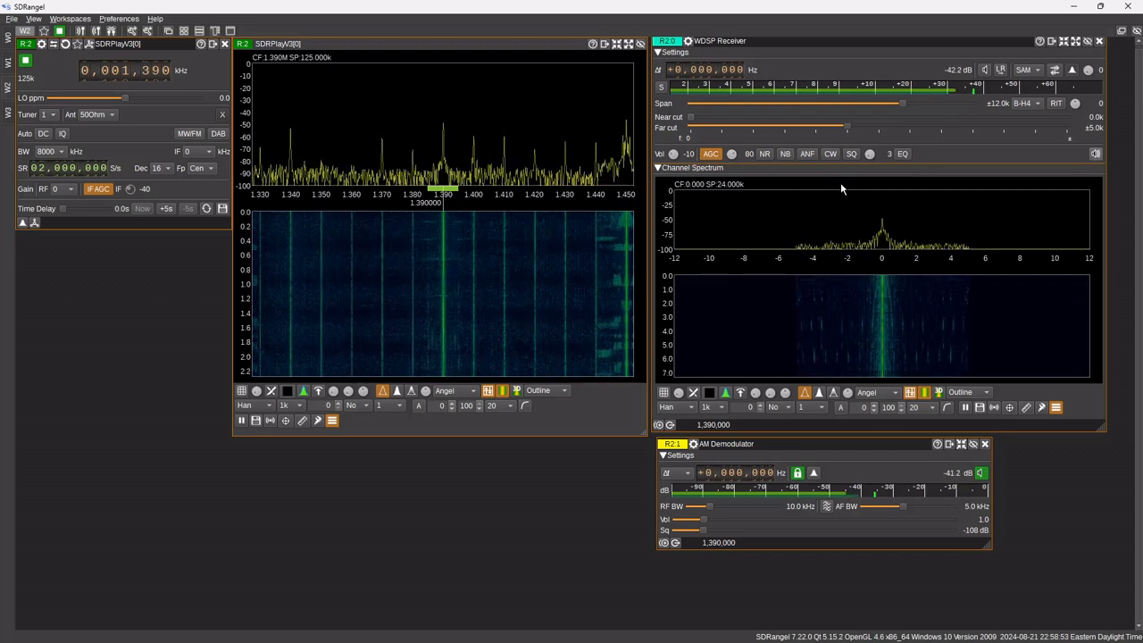
# Step: Try louder and quieter volume levels on the WDSP Receiver and set its volume to -15
pyautogui.scroll(-3, 673, 154)
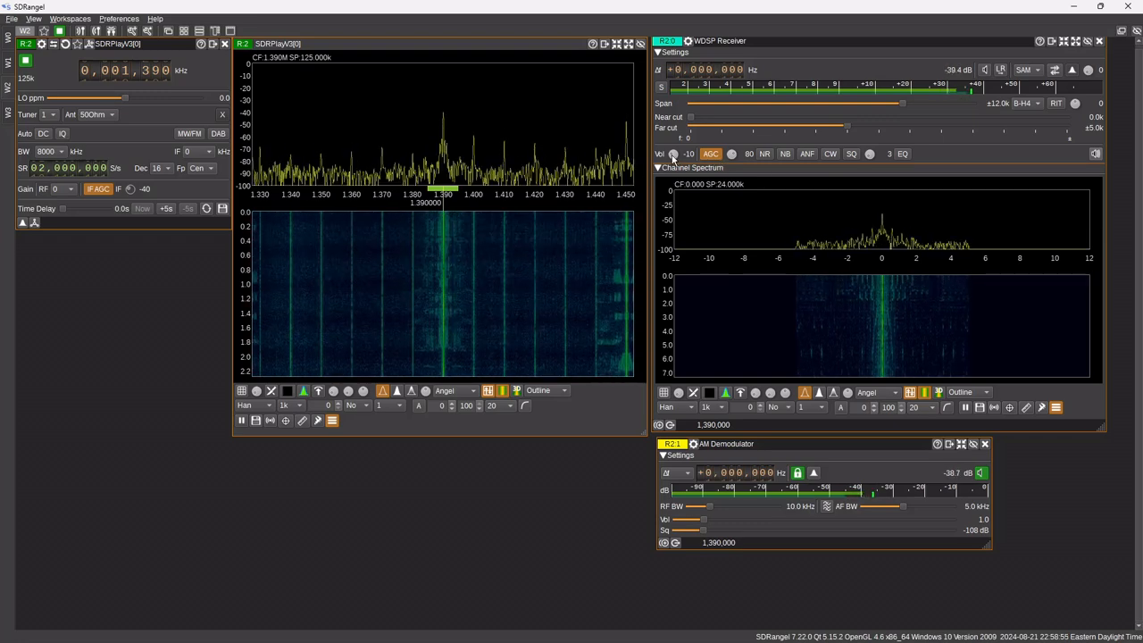
pyautogui.scroll(-7, 674, 154)
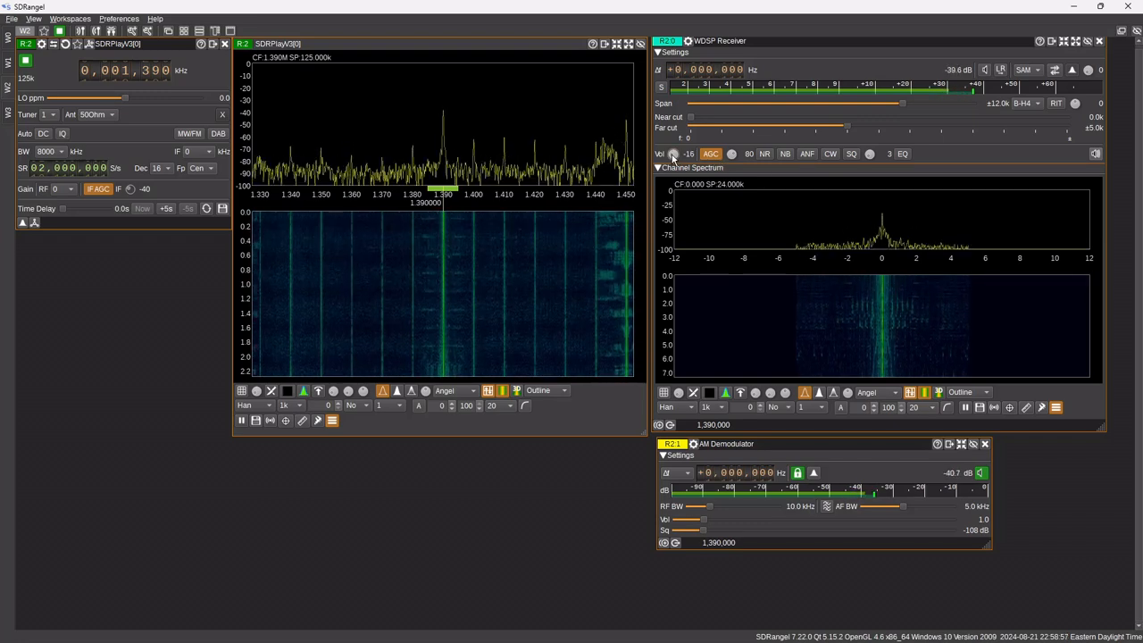
pyautogui.scroll(5, 673, 154)
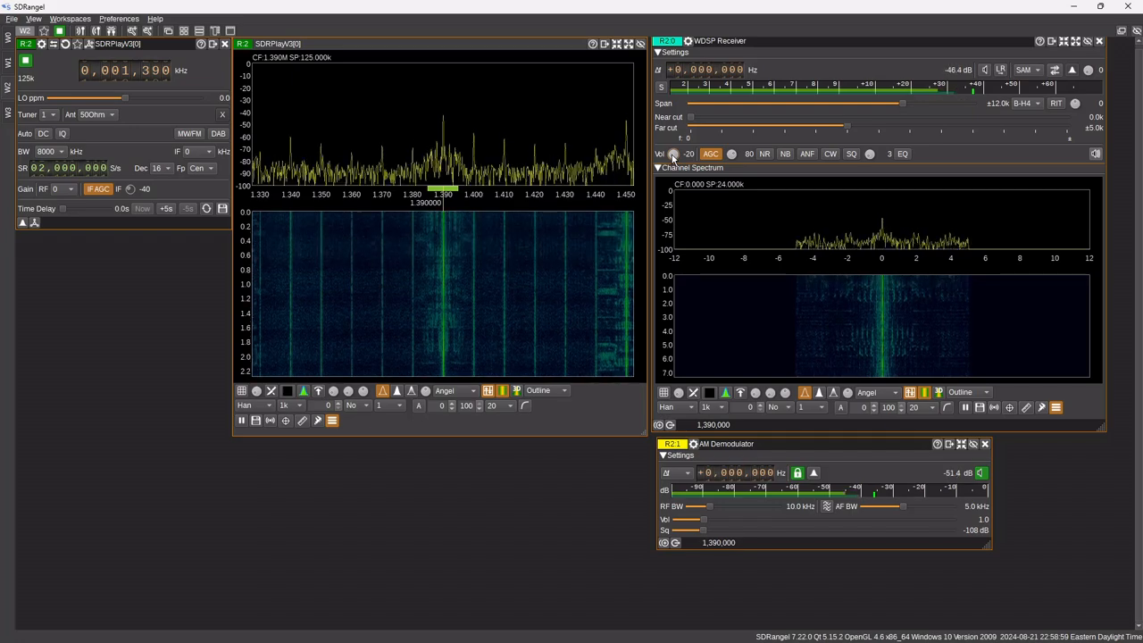
pyautogui.scroll(7, 673, 154)
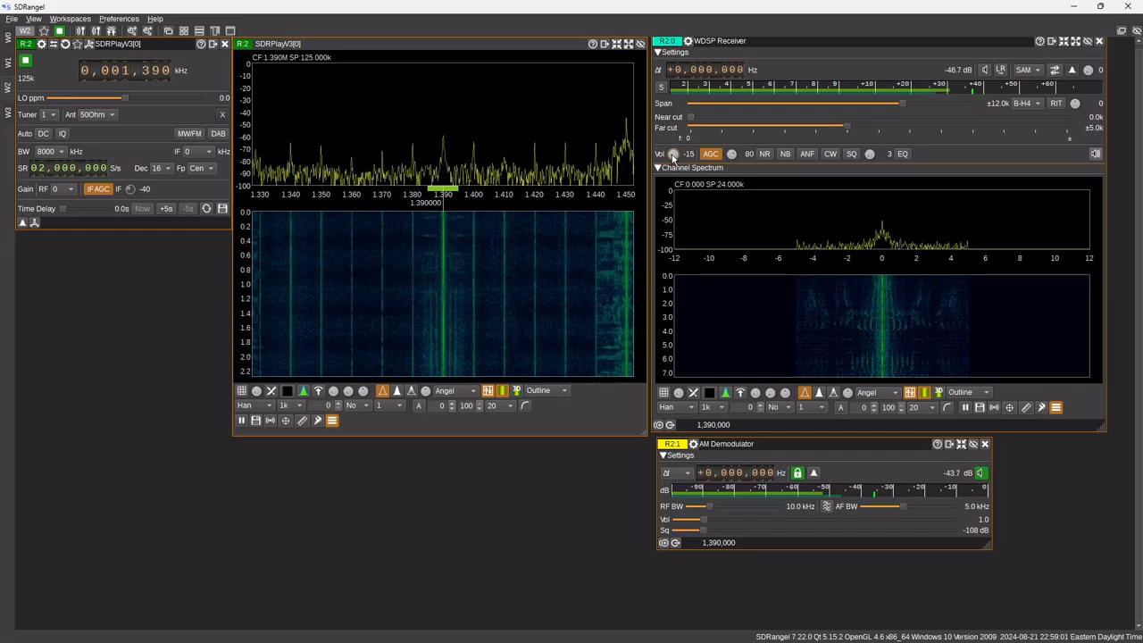
pyautogui.scroll(-4, 673, 154)
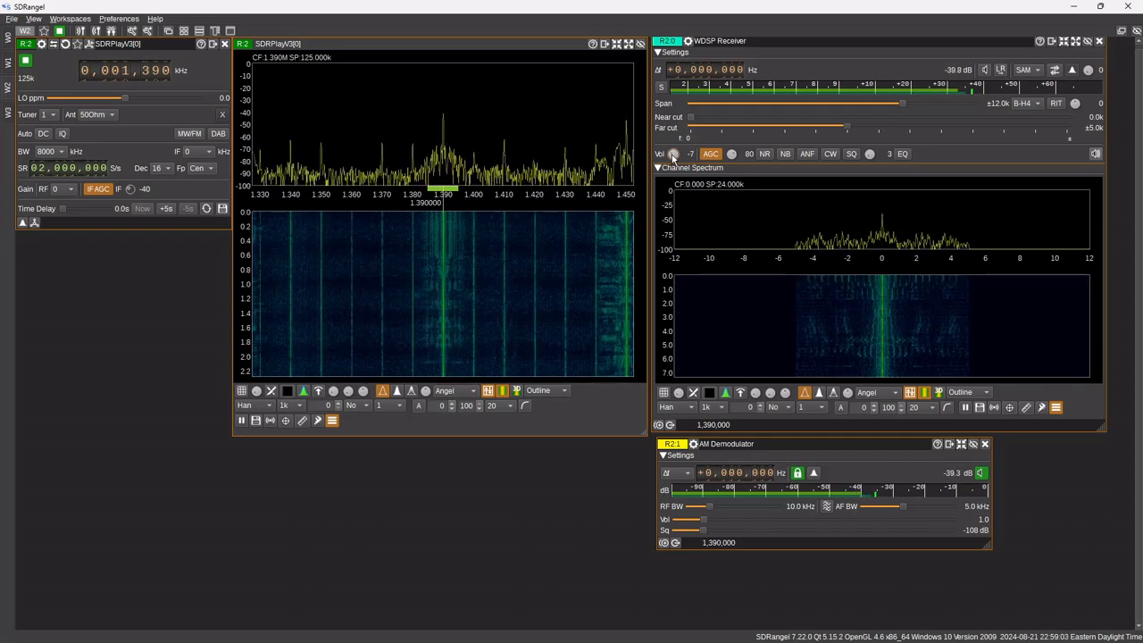
pyautogui.scroll(-3, 673, 155)
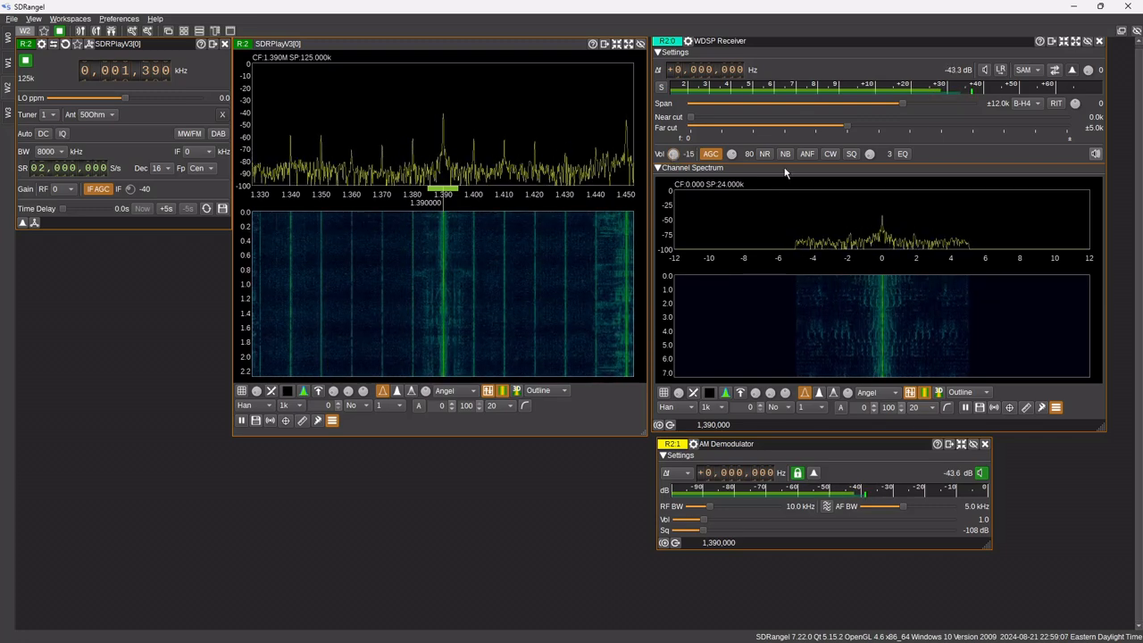
# Step: Enable the WDSP Receiver's equalizer and set its band frequencies f2 to 65 Hz, f4 to 300 Hz and f5 to 650 Hz
pyautogui.rightClick(905, 155)
pyautogui.moveTo(1006, 171); pyautogui.dragTo(726, 200)
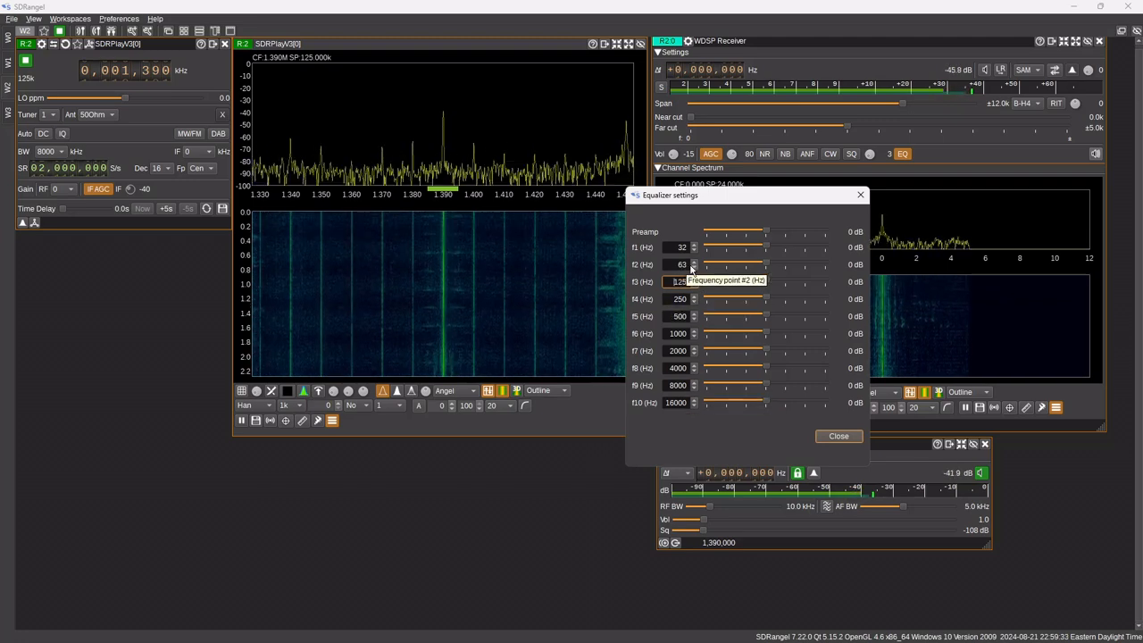
pyautogui.click(694, 268)
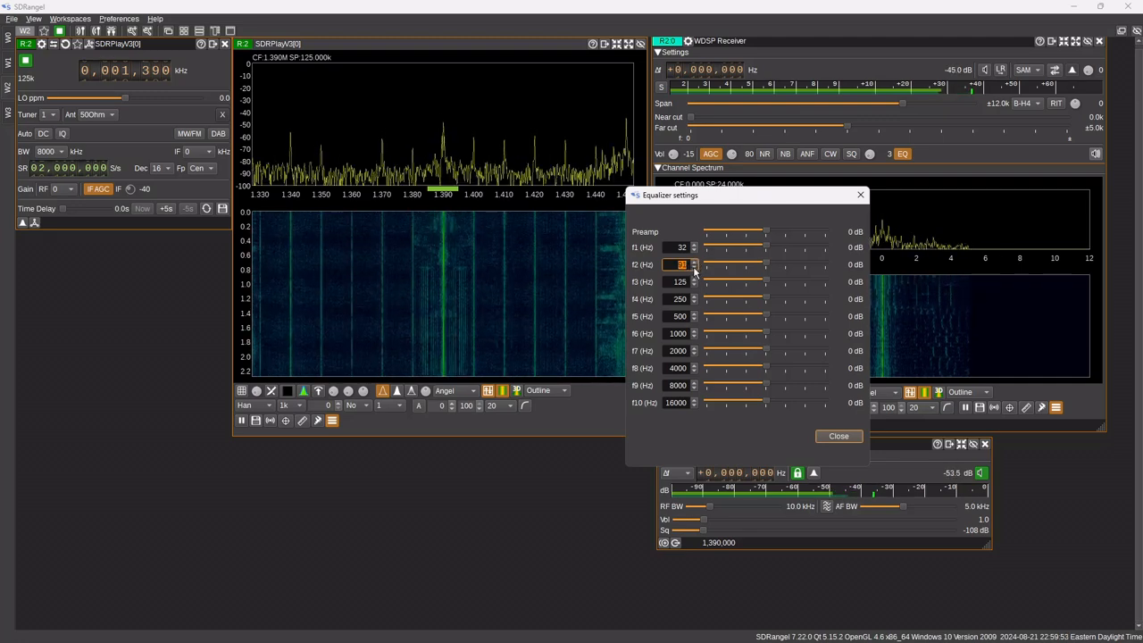
pyautogui.click(694, 268)
pyautogui.click(694, 268)
pyautogui.click(694, 267)
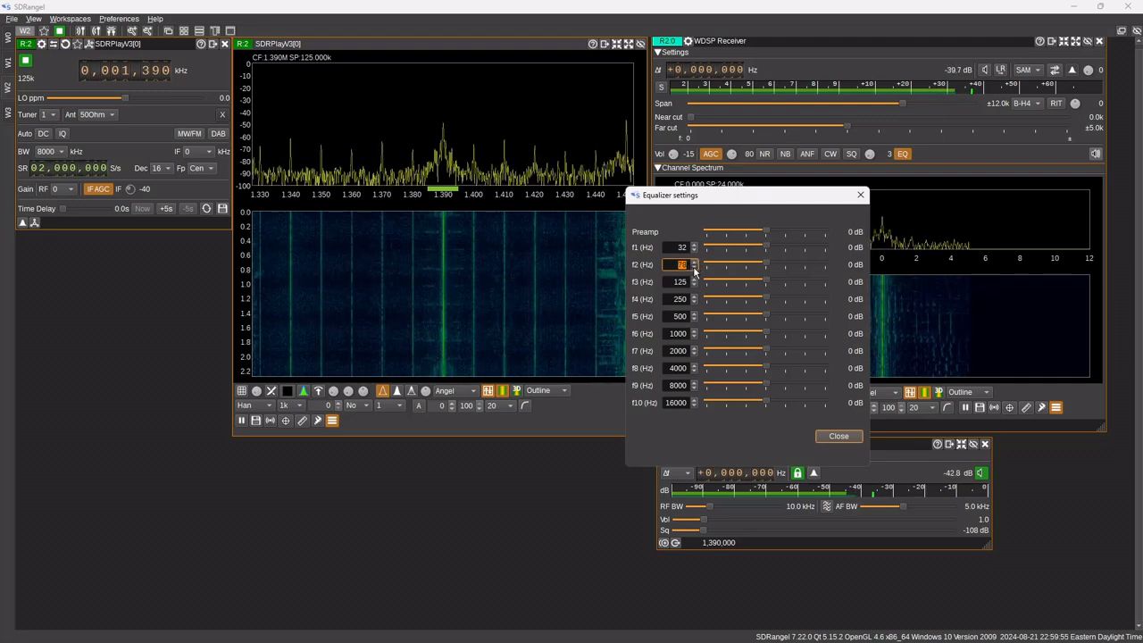
pyautogui.click(693, 268)
pyautogui.click(693, 268)
pyautogui.click(694, 268)
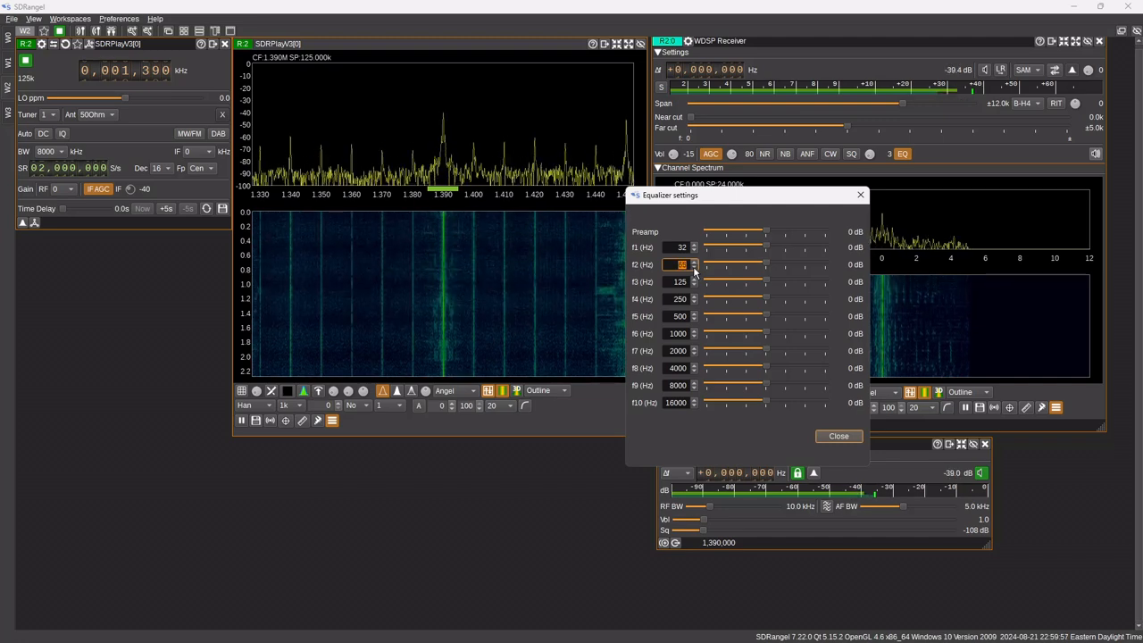
pyautogui.click(694, 267)
pyautogui.click(694, 268)
pyautogui.click(693, 267)
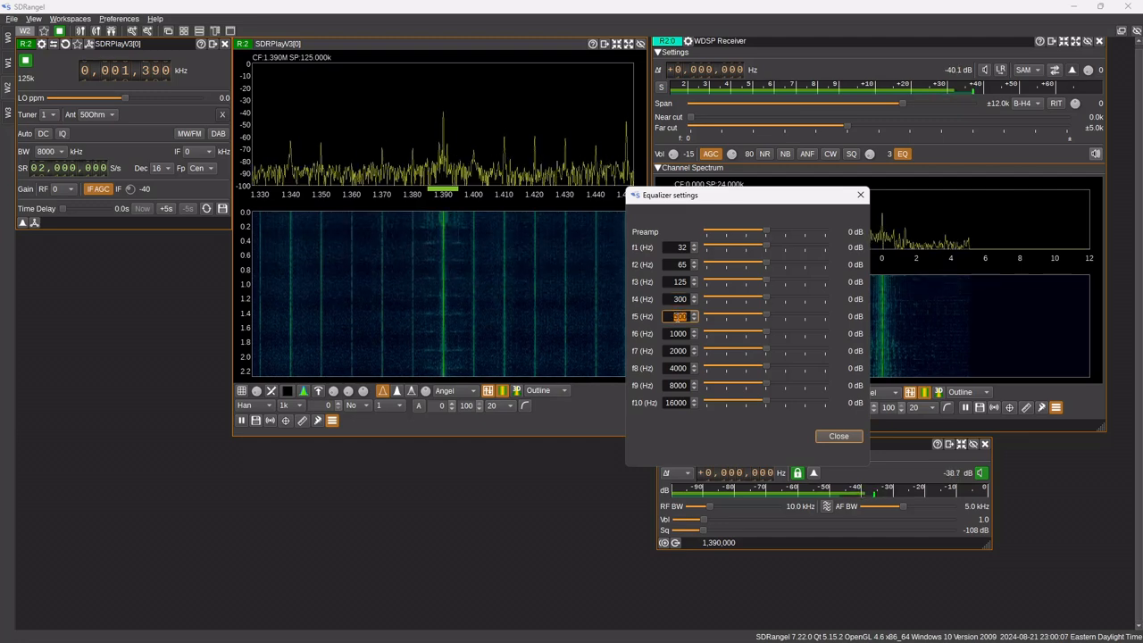
pyautogui.write('00')
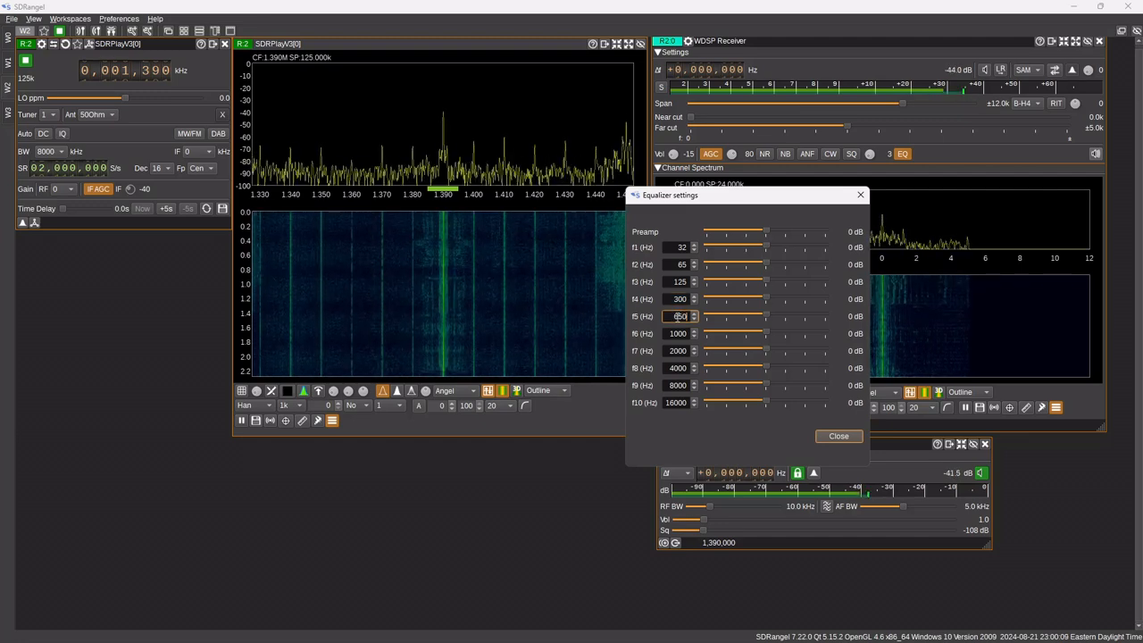
pyautogui.press('Return')
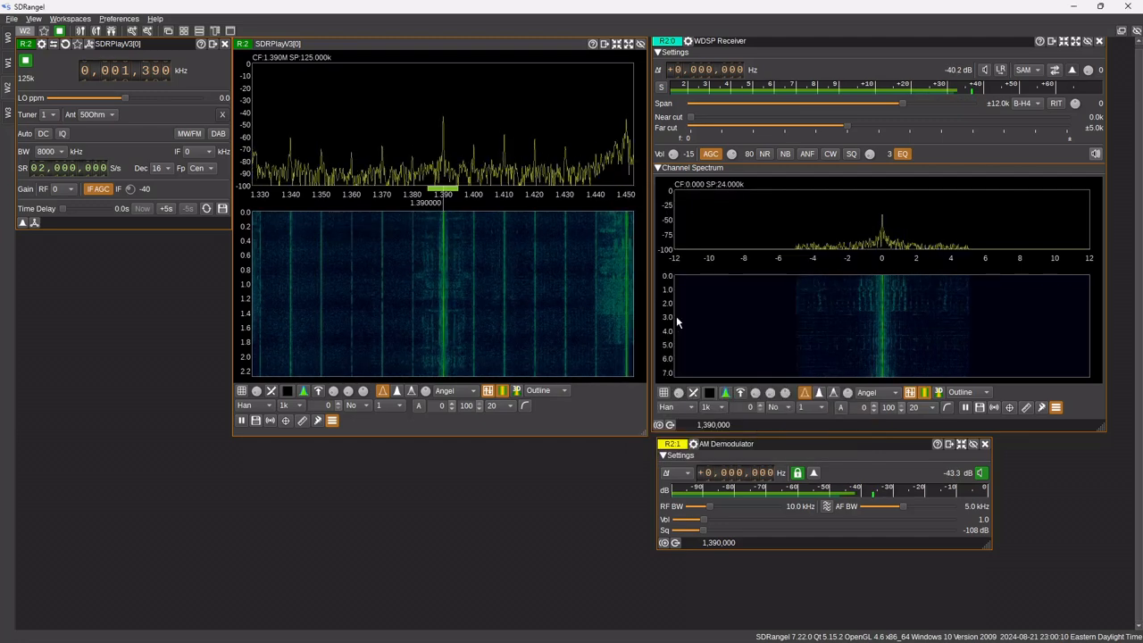
# Step: Reopen the equalizer settings, lower the gains of f1 through f5 to -15 dB and raise f6 to 6 dB
pyautogui.click(901, 154)
pyautogui.moveTo(990, 164); pyautogui.dragTo(624, 192)
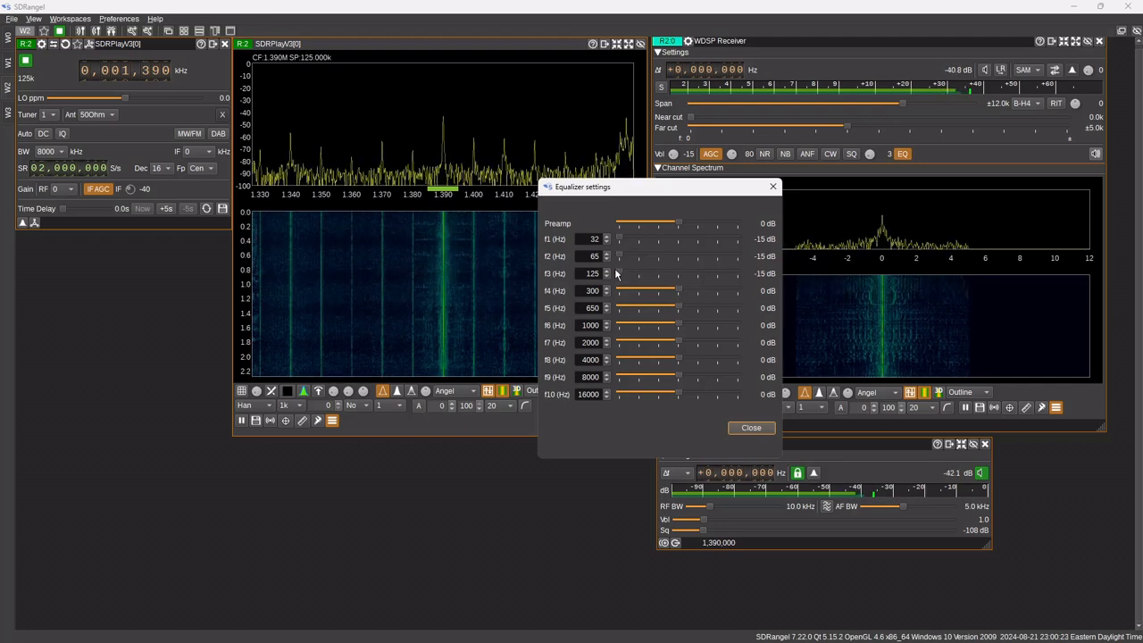
pyautogui.moveTo(680, 308); pyautogui.dragTo(650, 309)
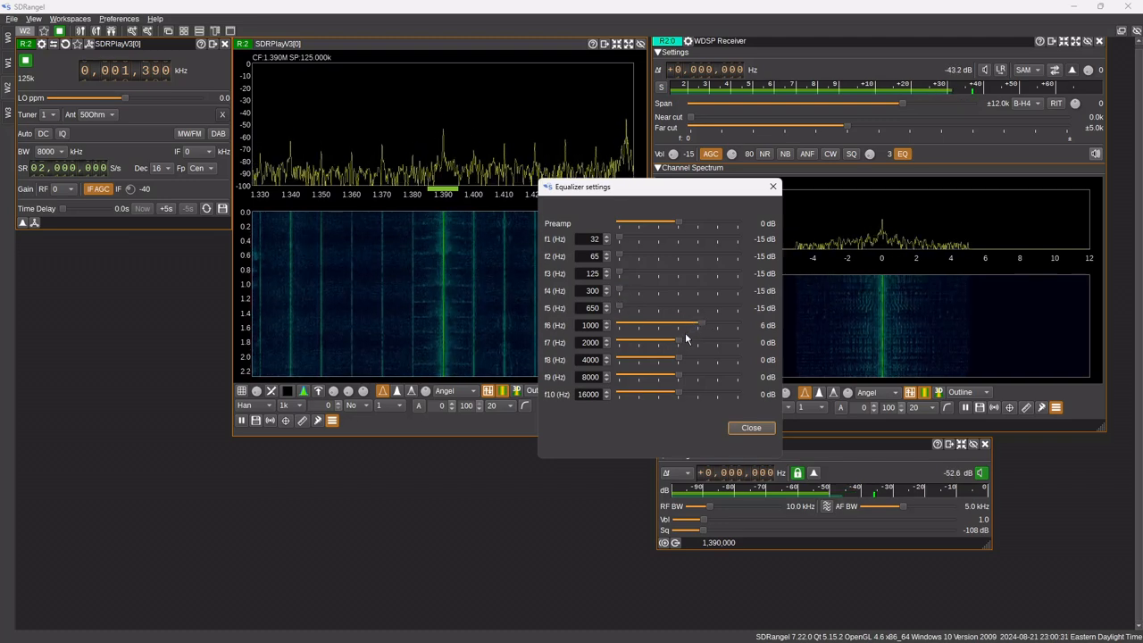
# Step: Set the equalizer gains to -9 dB for f5, -3 dB for f3, -11 dB for f2, -13 dB for f1 and 5 dB for the preamp
pyautogui.moveTo(621, 309); pyautogui.dragTo(639, 308)
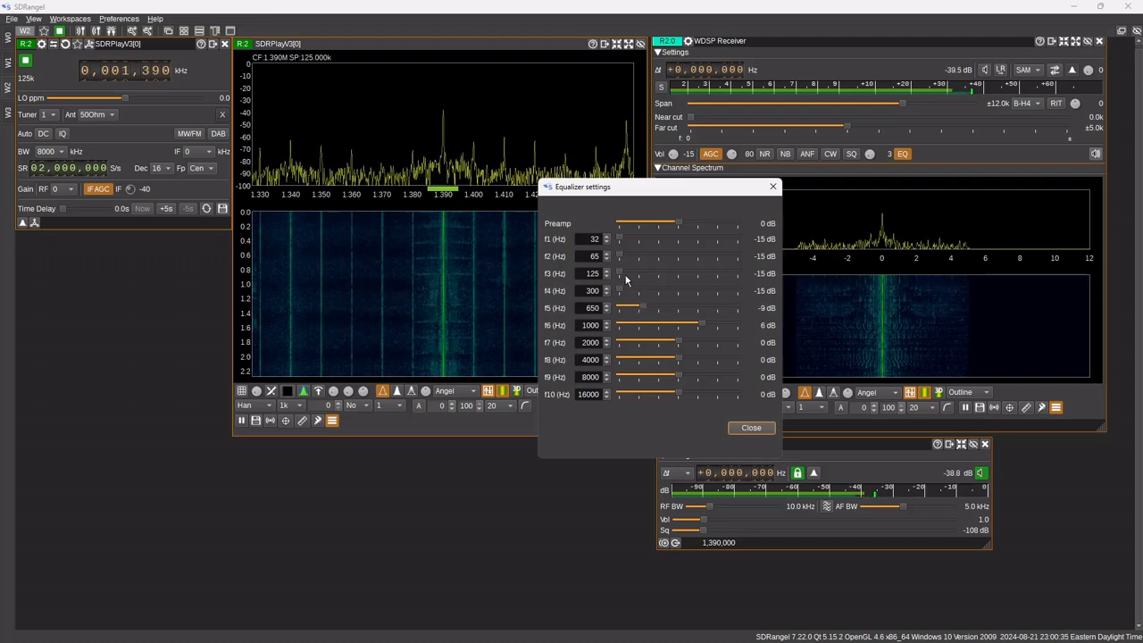
pyautogui.moveTo(619, 273); pyautogui.dragTo(664, 273)
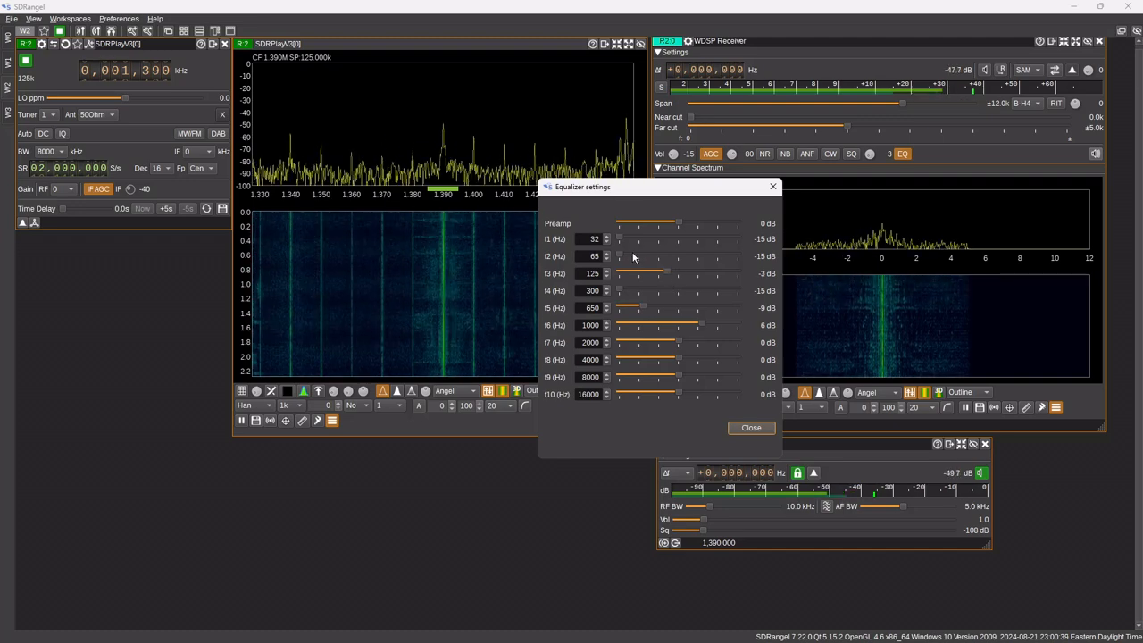
pyautogui.moveTo(620, 256); pyautogui.dragTo(698, 225)
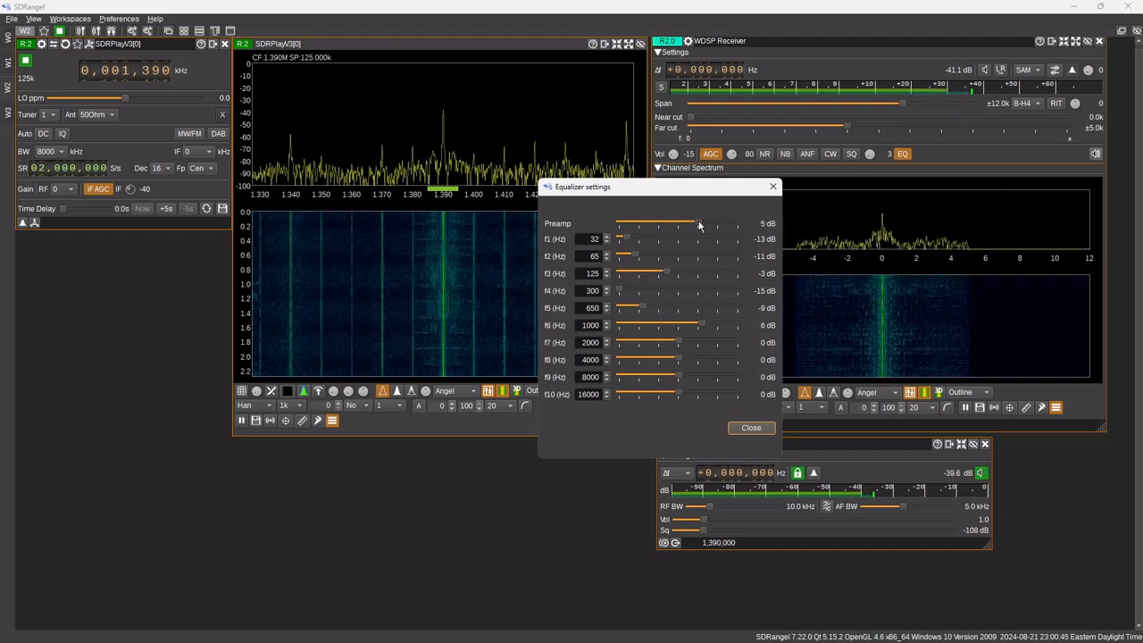
pyautogui.click(752, 428)
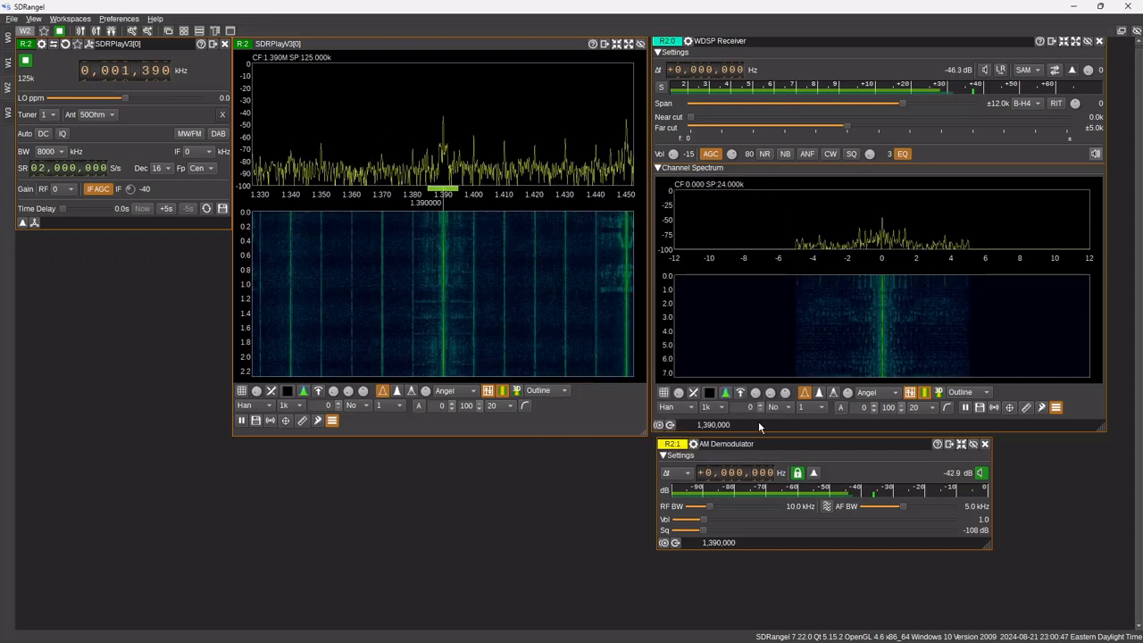
# Step: Compare the WDSP Receiver's audio with the equalizer off and on, and leave the equalizer switched off
pyautogui.click(904, 154)
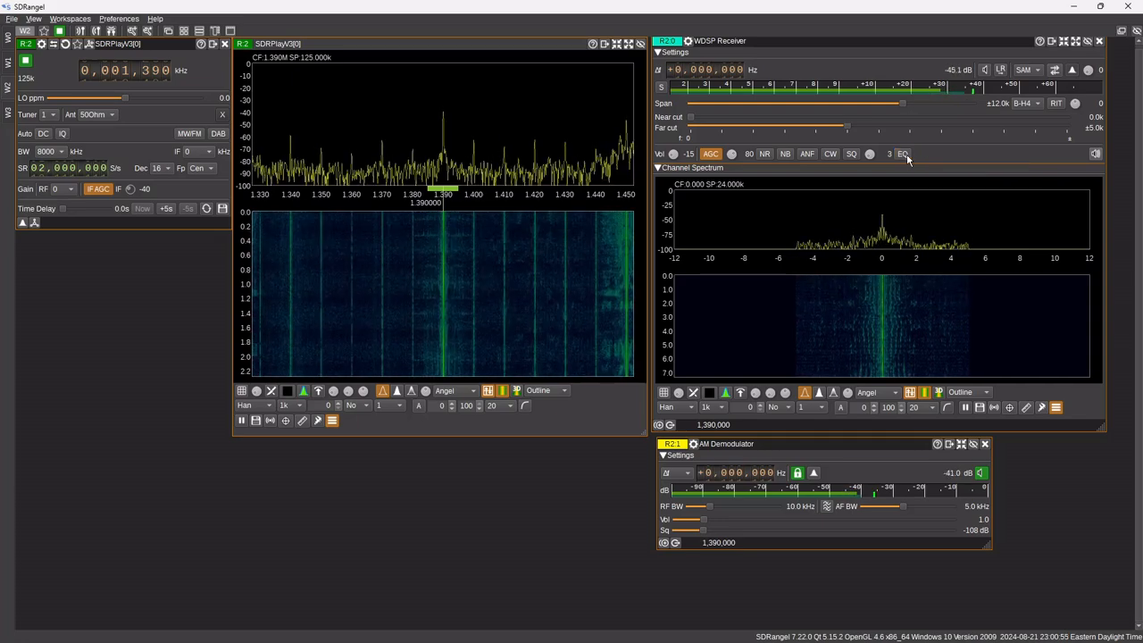
pyautogui.click(903, 155)
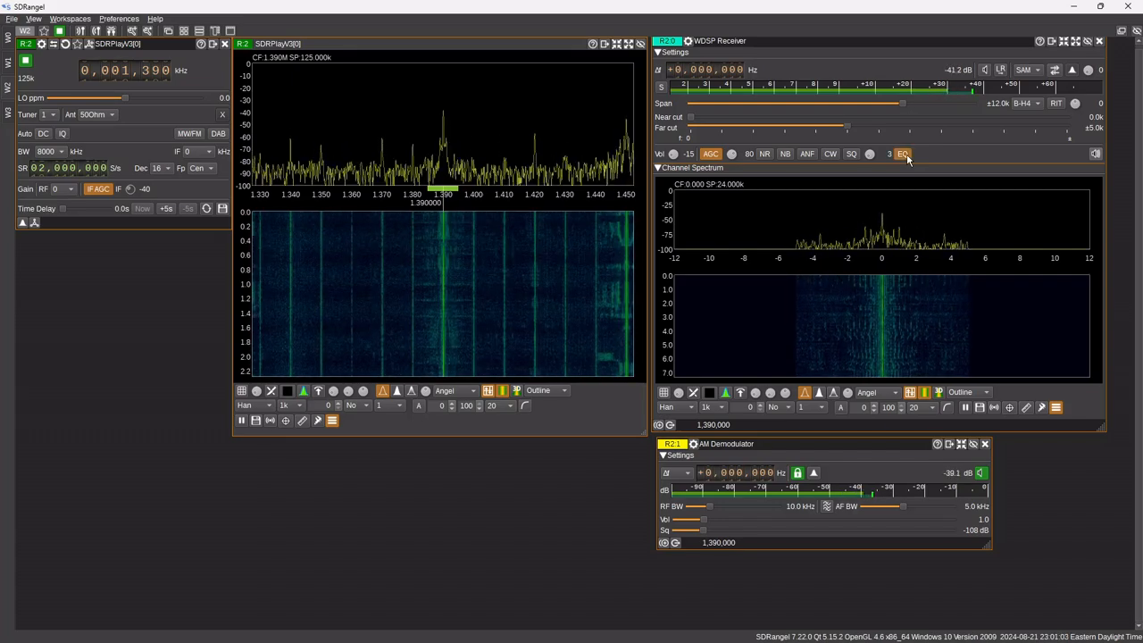
pyautogui.click(903, 154)
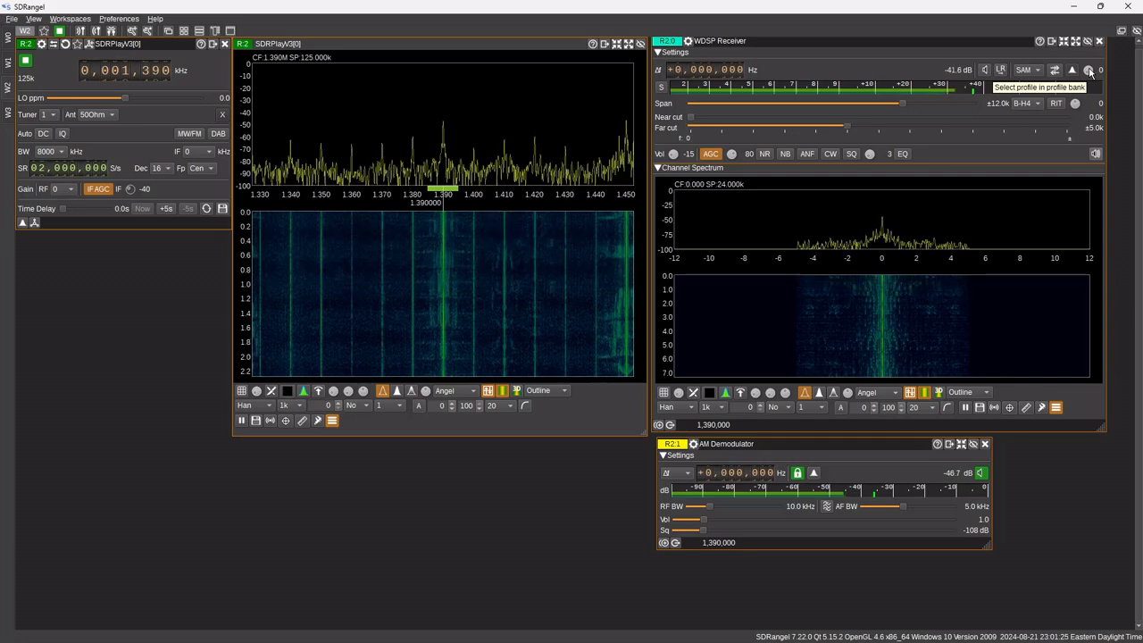
pyautogui.scroll(5, 1089, 71)
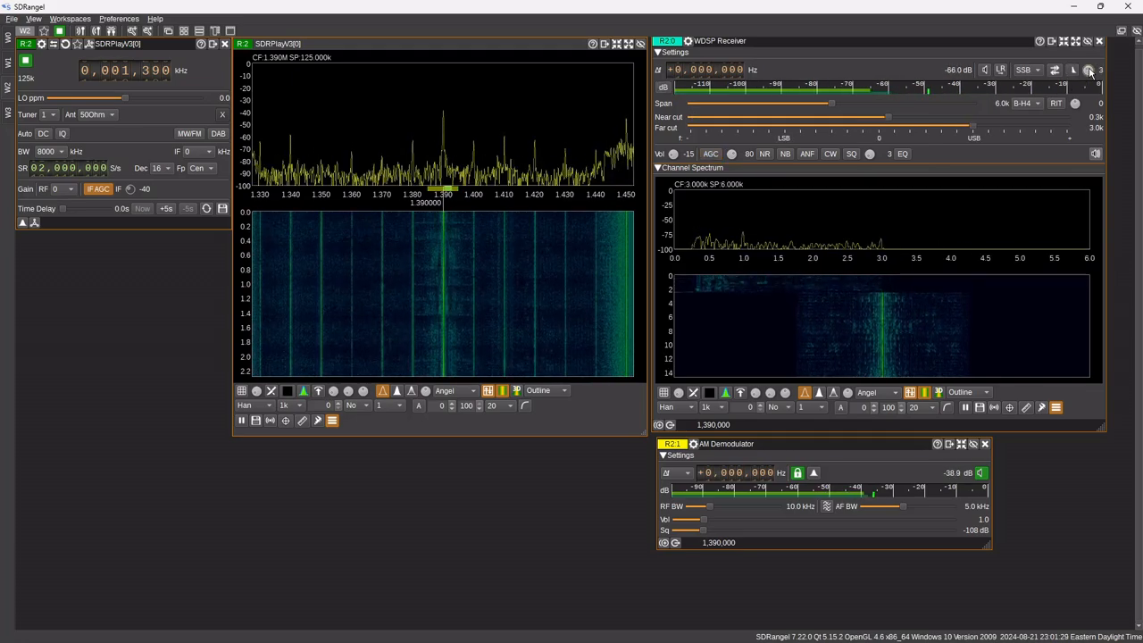
pyautogui.scroll(-1, 1089, 71)
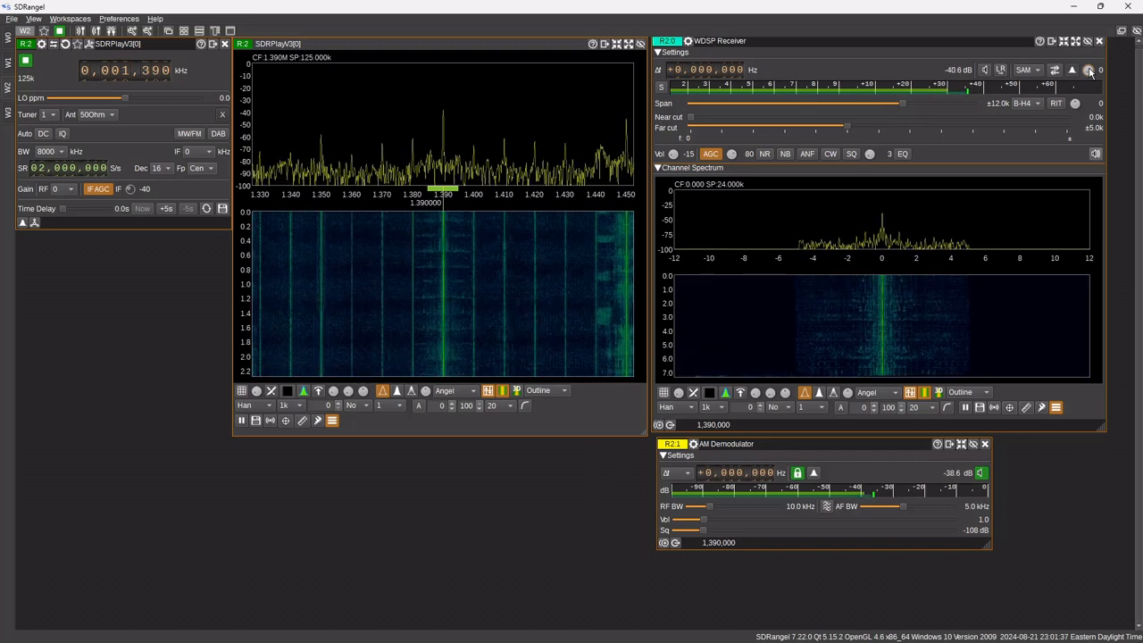
pyautogui.scroll(1, 1089, 71)
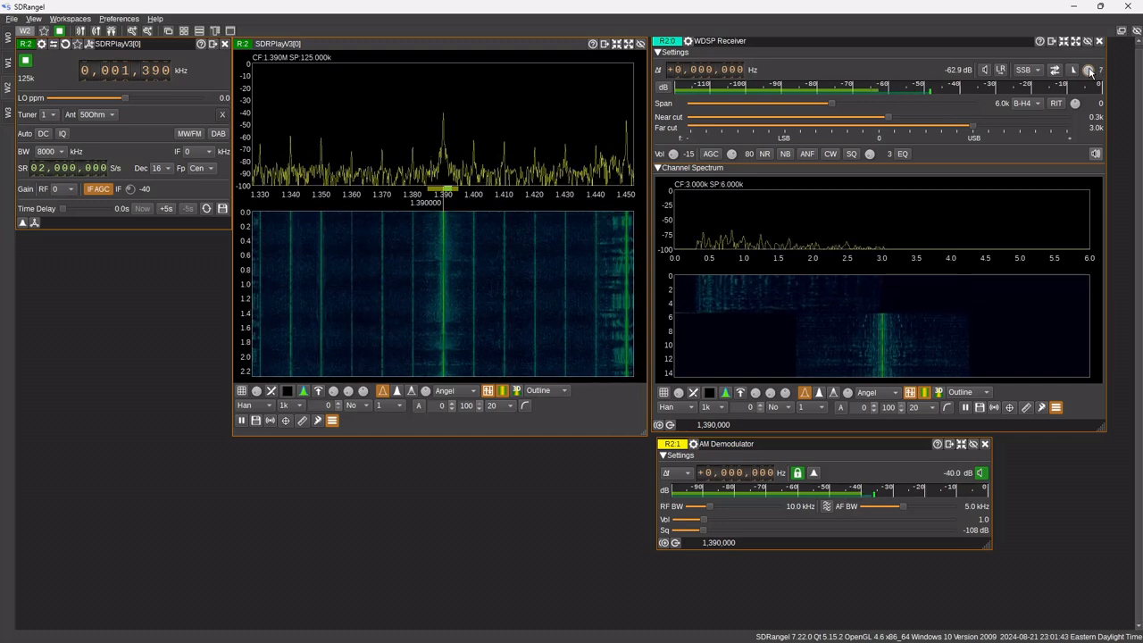
pyautogui.scroll(-1, 1089, 71)
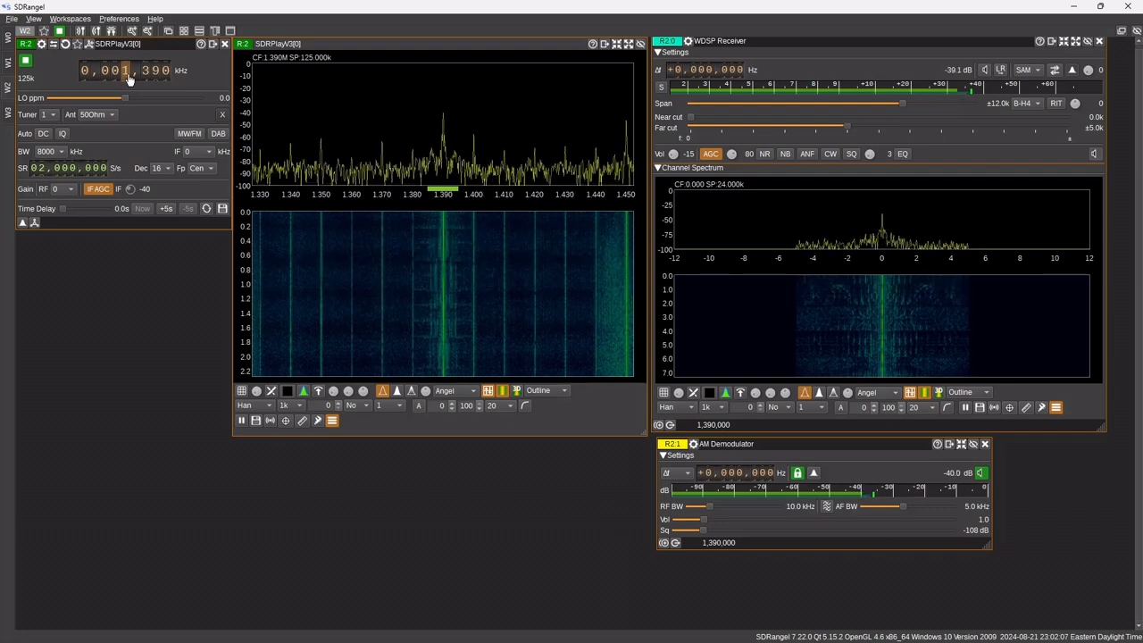
# Step: Tune the SDRPlay device to 3,590 kHz and turn on its automatic DC correction
pyautogui.scroll(2, 129, 80)
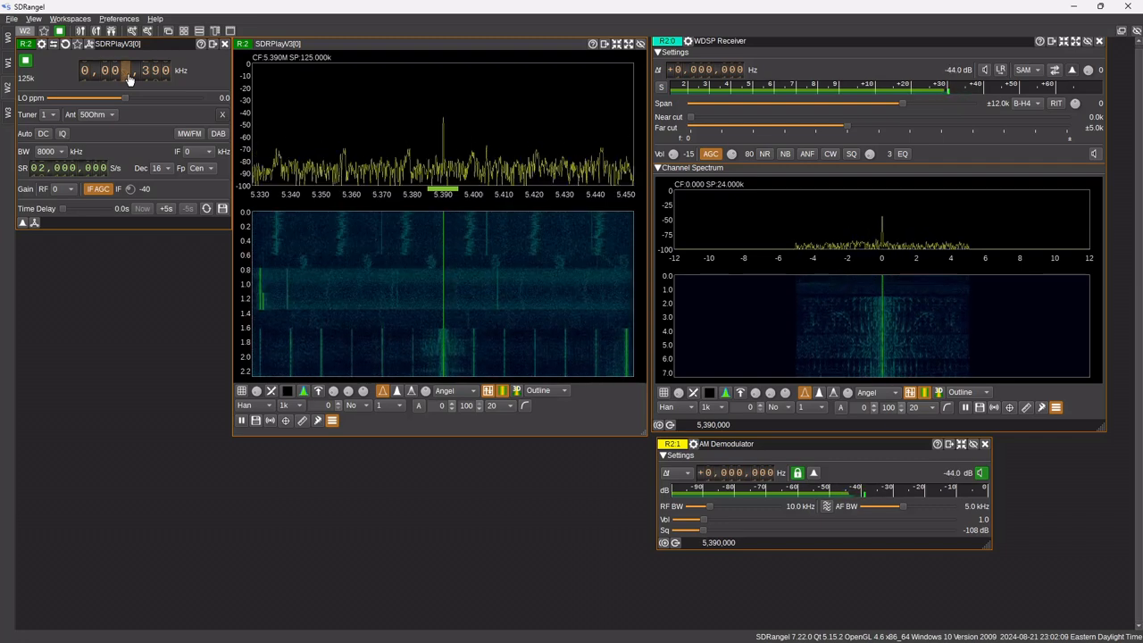
pyautogui.scroll(-2, 129, 80)
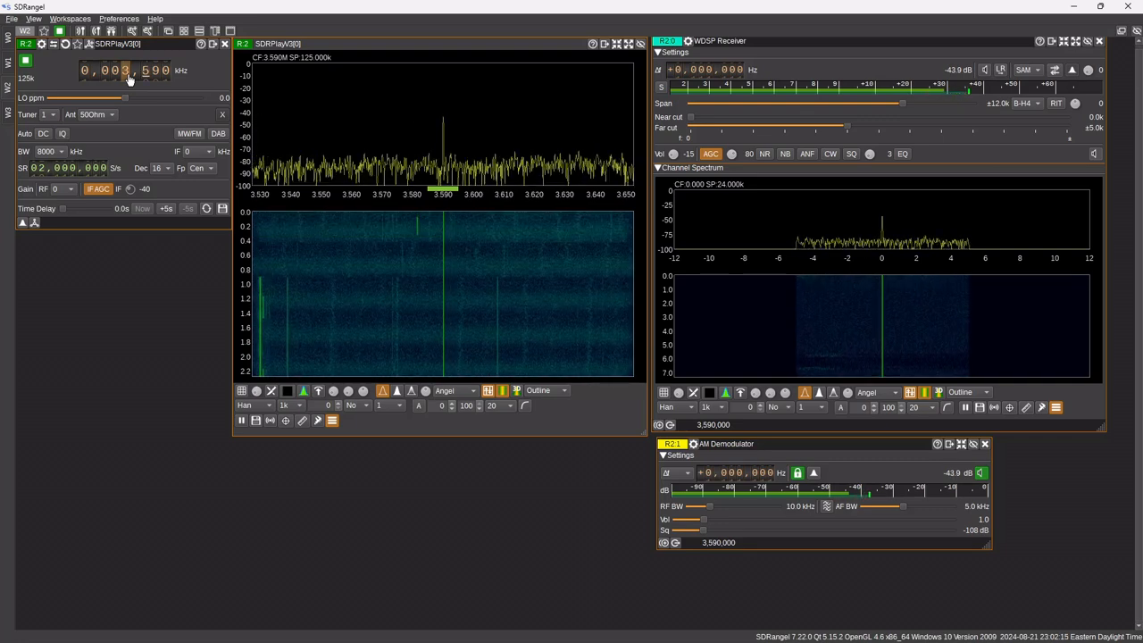
pyautogui.scroll(1, 129, 81)
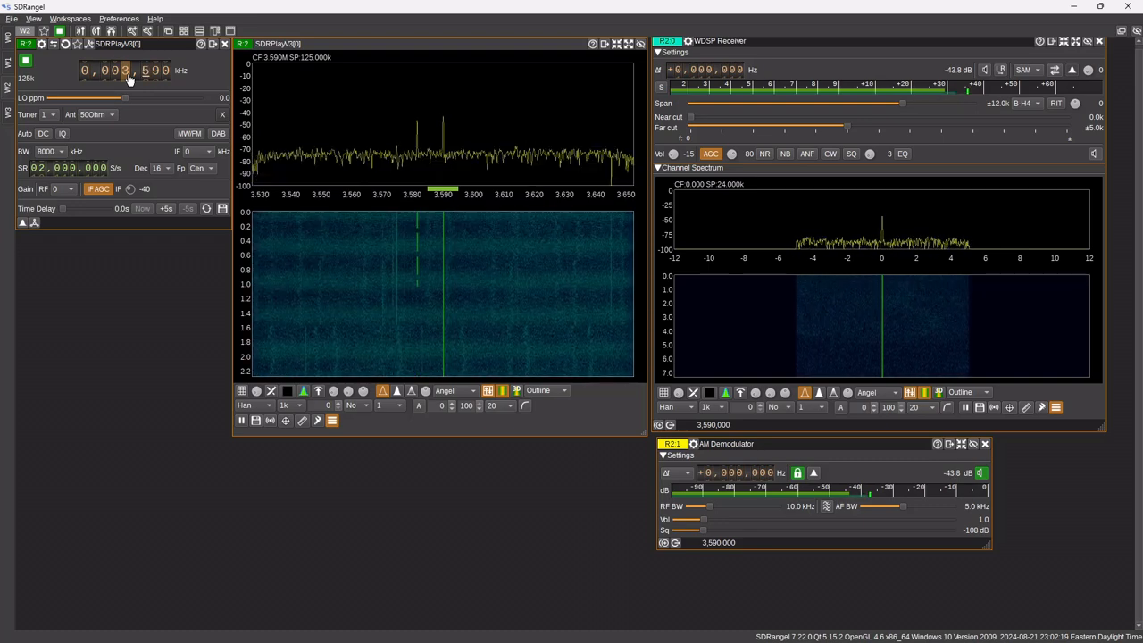
pyautogui.click(42, 134)
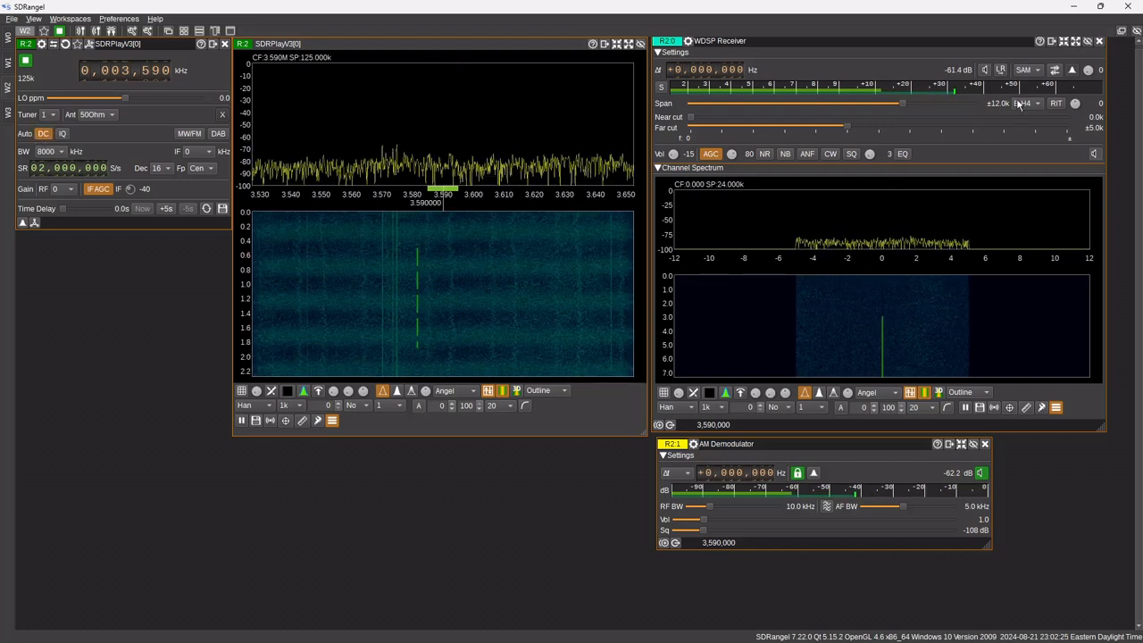
# Step: Switch the WDSP Receiver's demodulation from SAM to SSB
pyautogui.click(1027, 70)
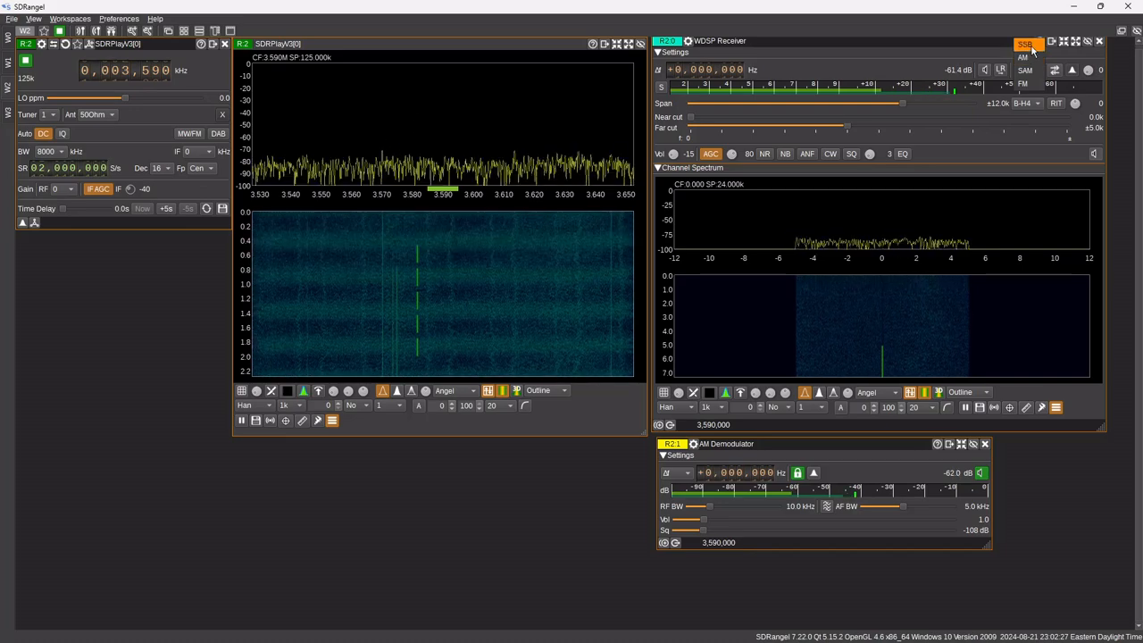
pyautogui.click(1030, 44)
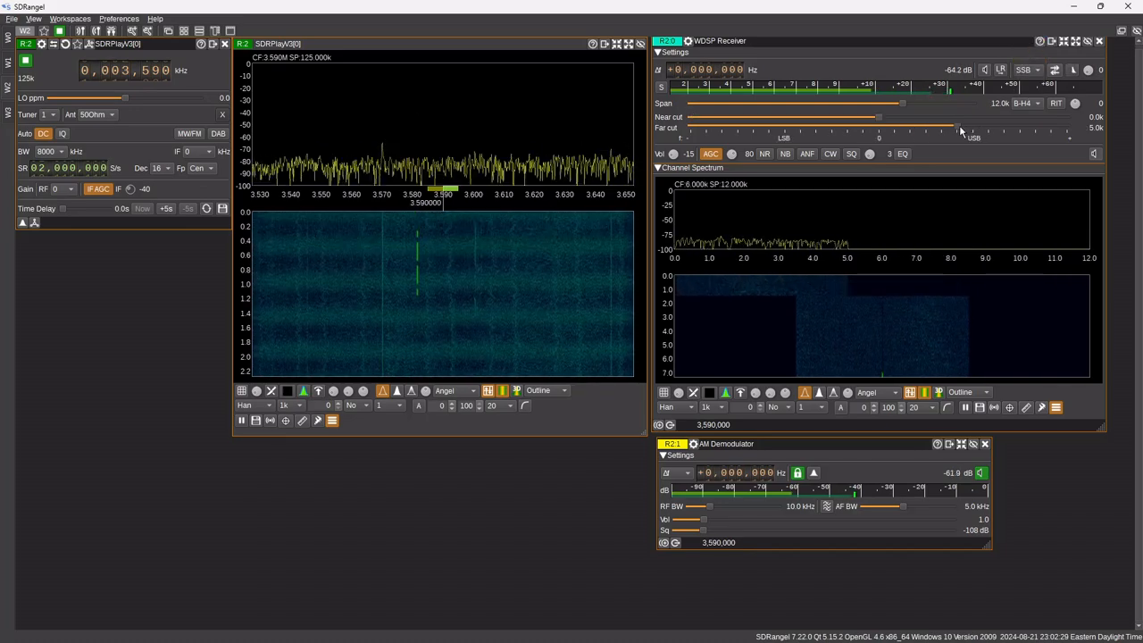
# Step: Set the WDSP Receiver's far cut to -5.9 kHz for lower-sideband reception and remove the AM Demodulator channel
pyautogui.moveTo(958, 126); pyautogui.dragTo(785, 133)
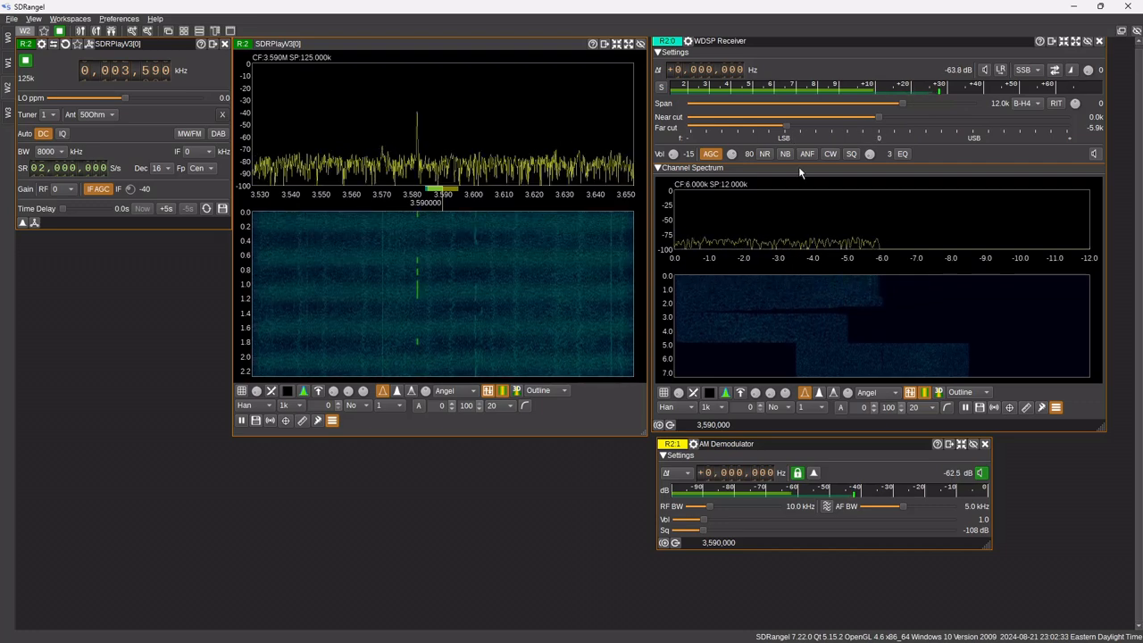
pyautogui.scroll(1, 465, 225)
pyautogui.scroll(1, 451, 242)
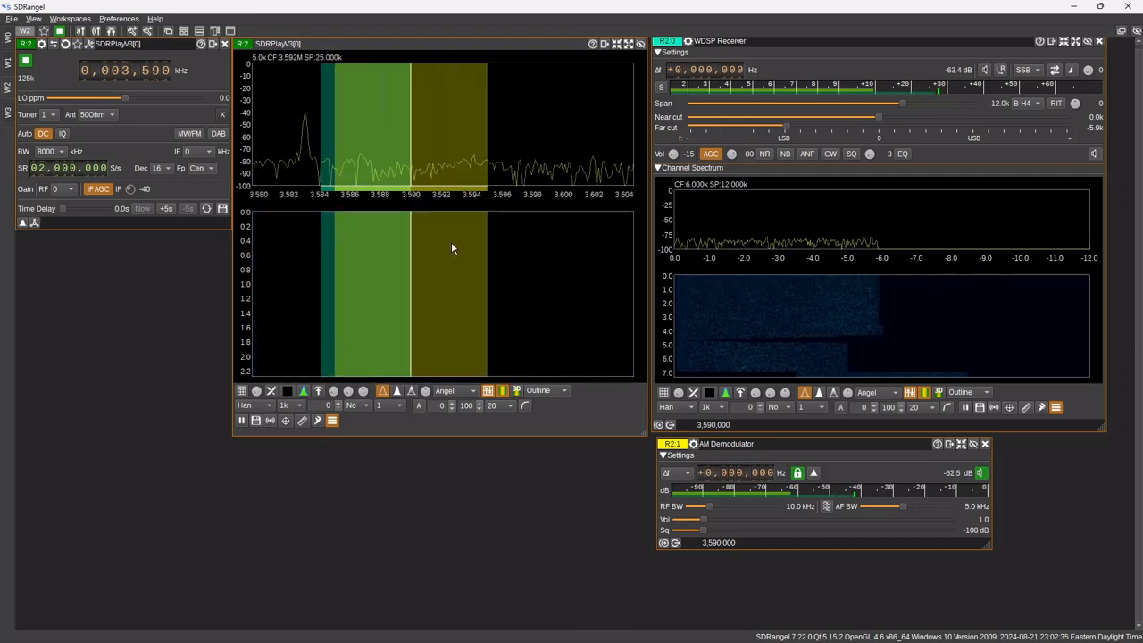
pyautogui.scroll(1, 450, 248)
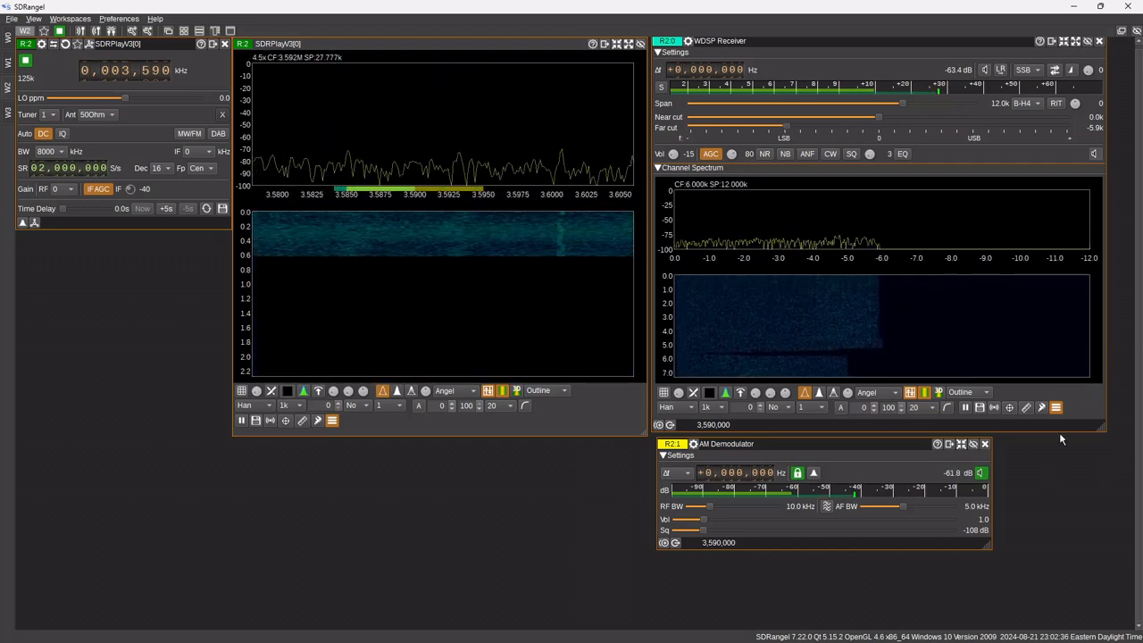
pyautogui.click(985, 444)
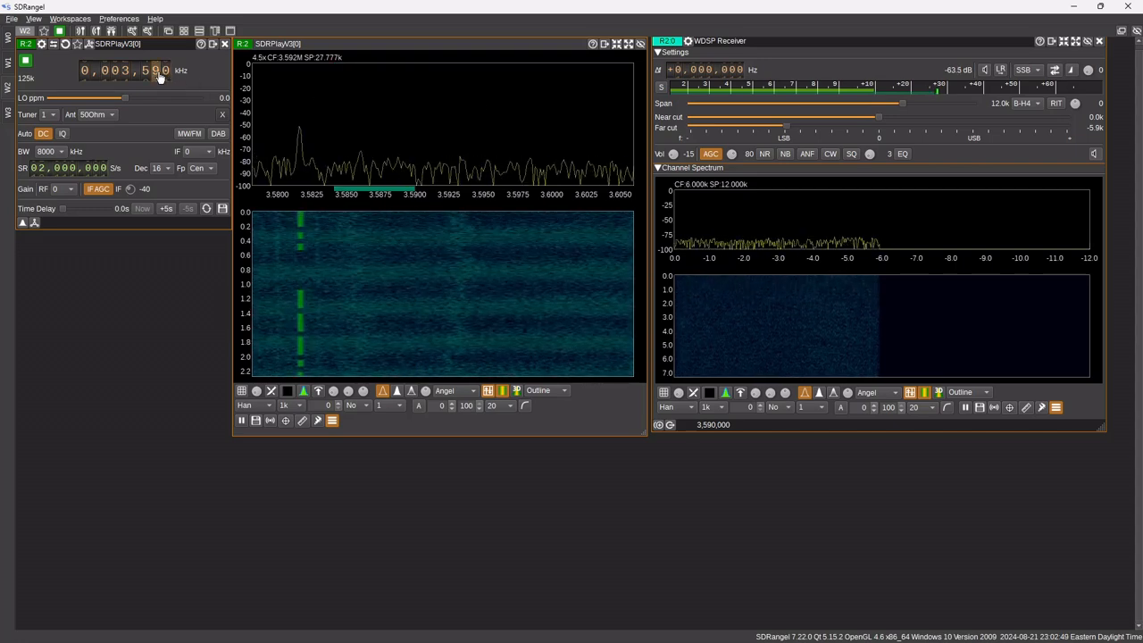
# Step: Tune the SDRPlay device to 3,584 kHz and toggle the WDSP Receiver's audio mute
pyautogui.scroll(-3, 159, 78)
pyautogui.scroll(-1, 158, 78)
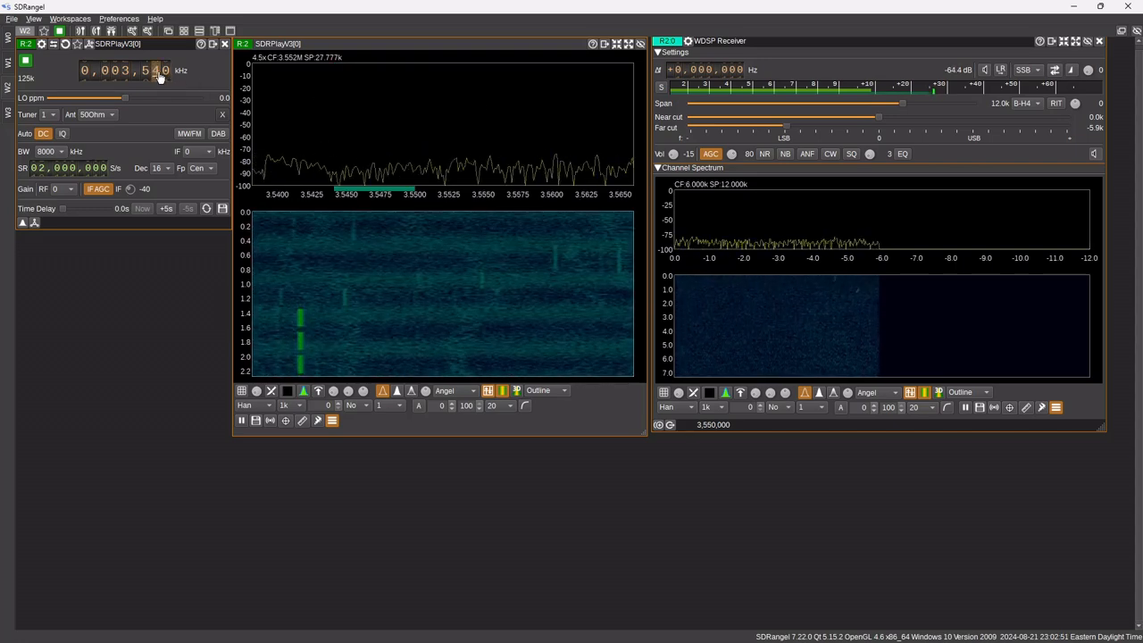
pyautogui.scroll(2, 159, 78)
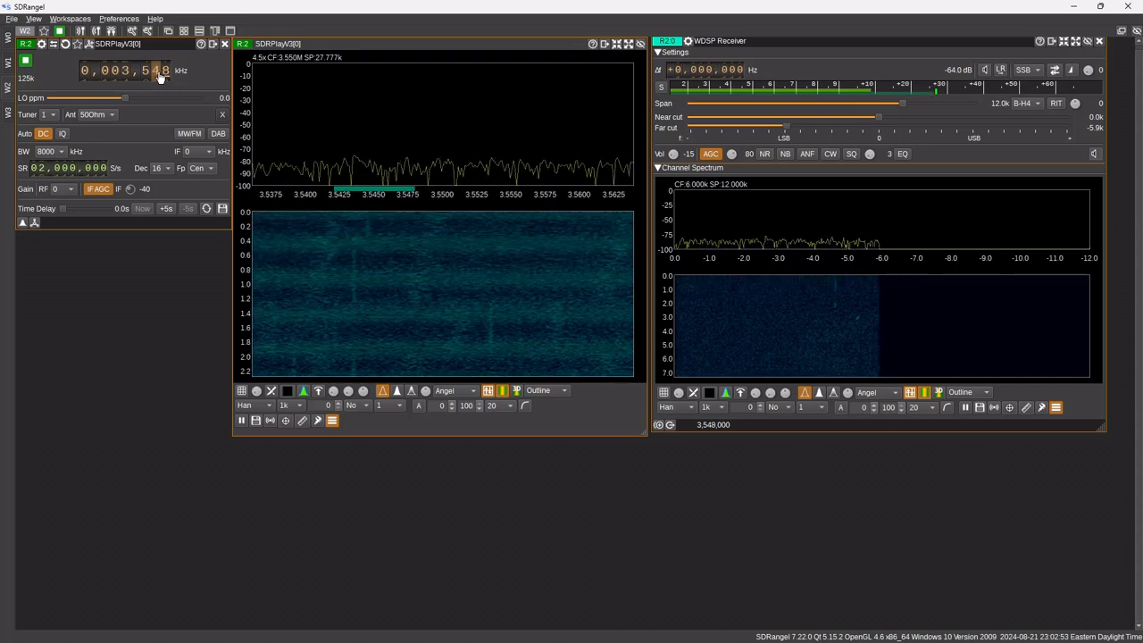
pyautogui.scroll(8, 159, 77)
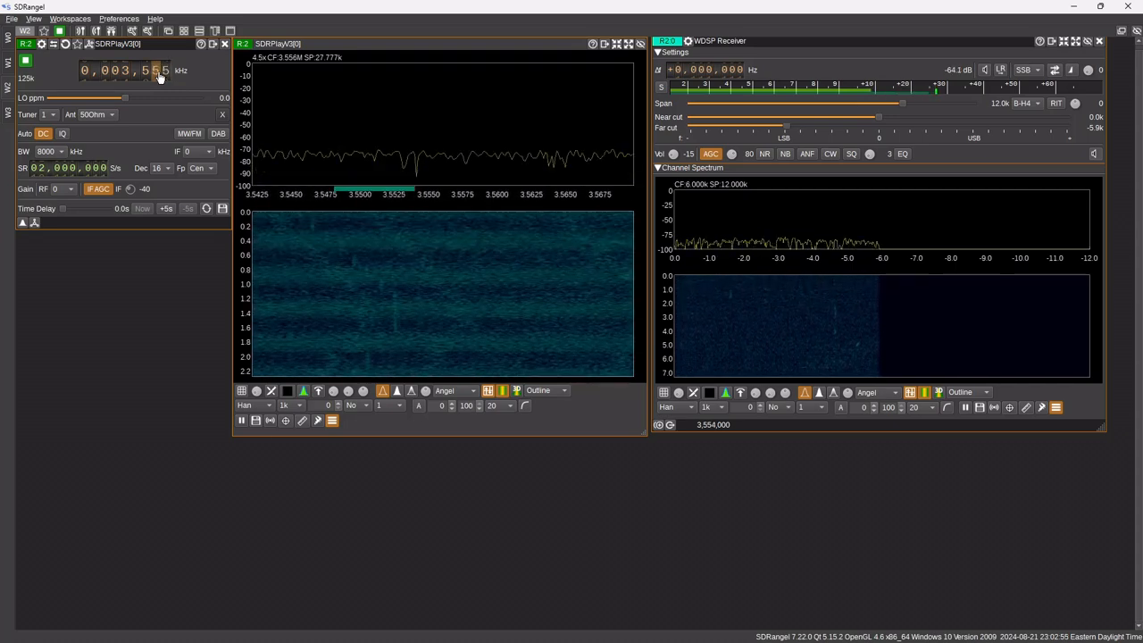
pyautogui.scroll(12, 159, 78)
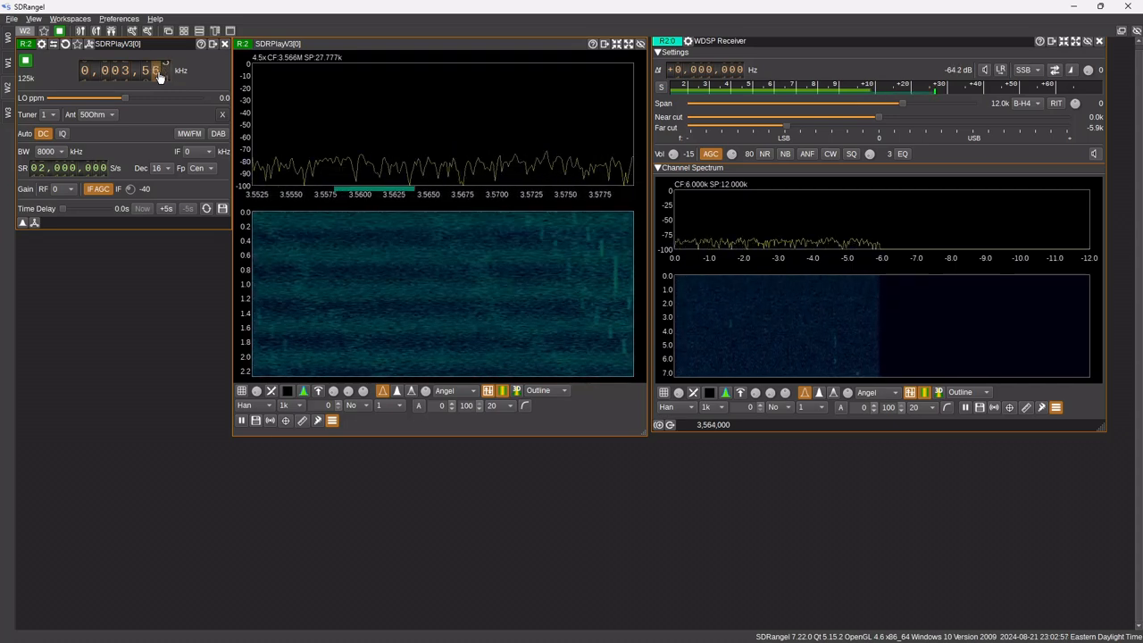
pyautogui.scroll(7, 159, 77)
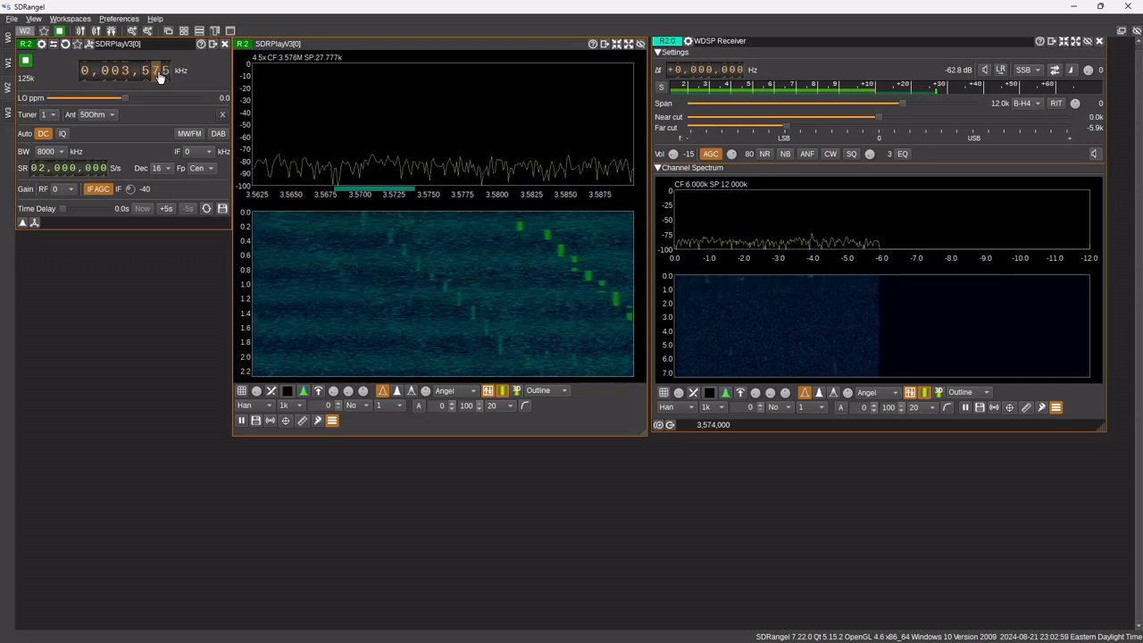
pyautogui.scroll(4, 159, 78)
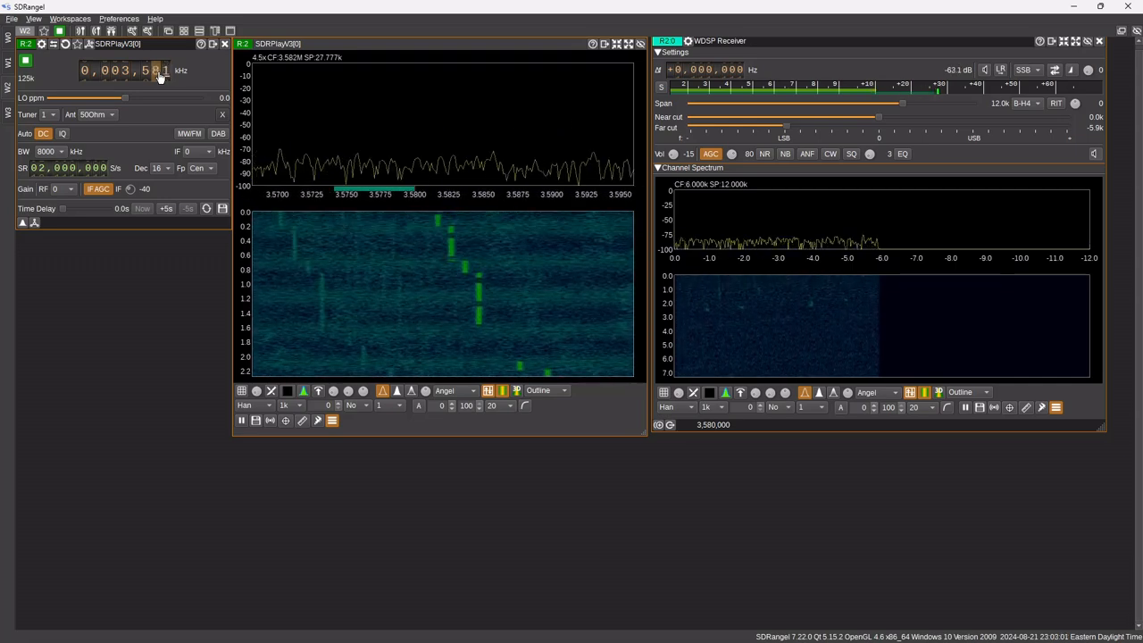
pyautogui.scroll(1, 159, 78)
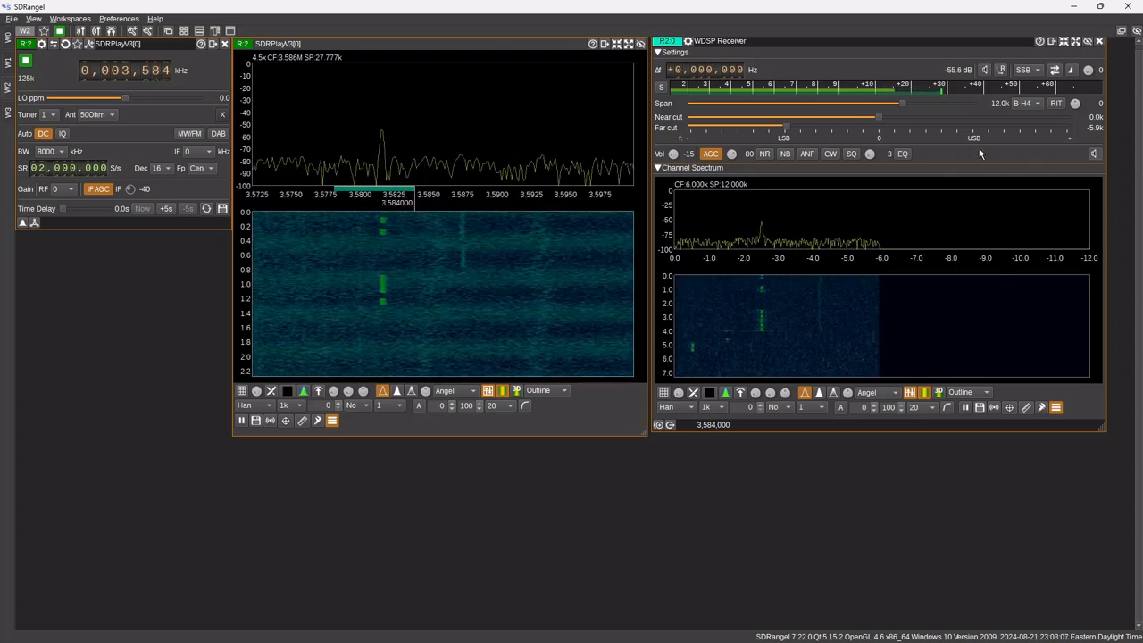
pyautogui.click(1096, 154)
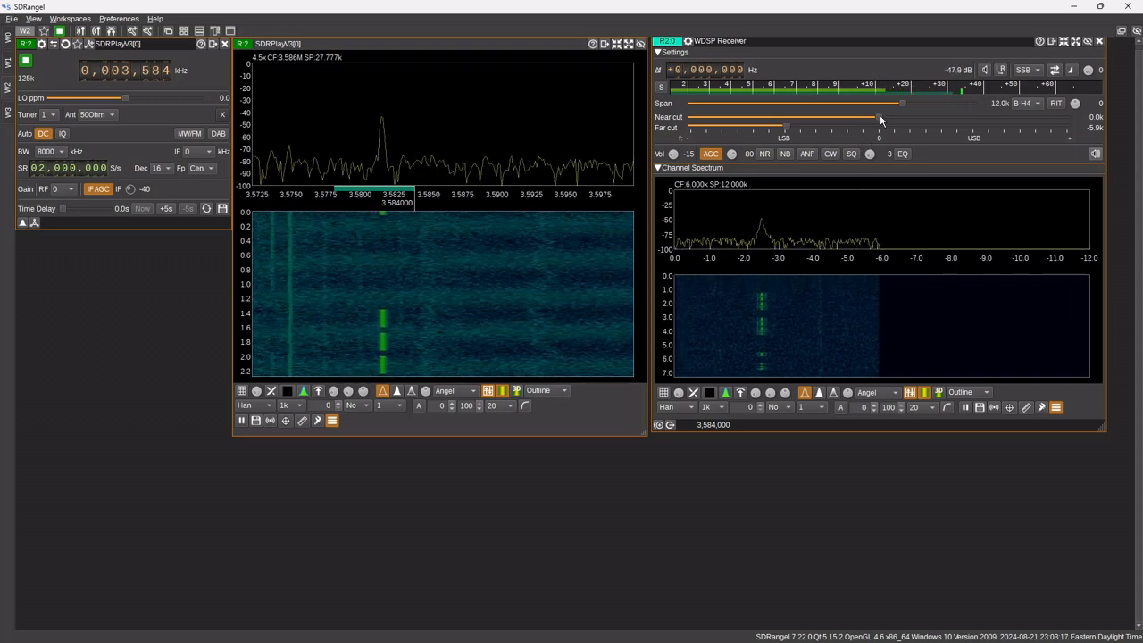
# Step: Set the WDSP Receiver's near cut to -4.4 kHz and shift its channel offset to 1,980 Hz over the CW signal
pyautogui.moveTo(879, 115); pyautogui.dragTo(809, 114)
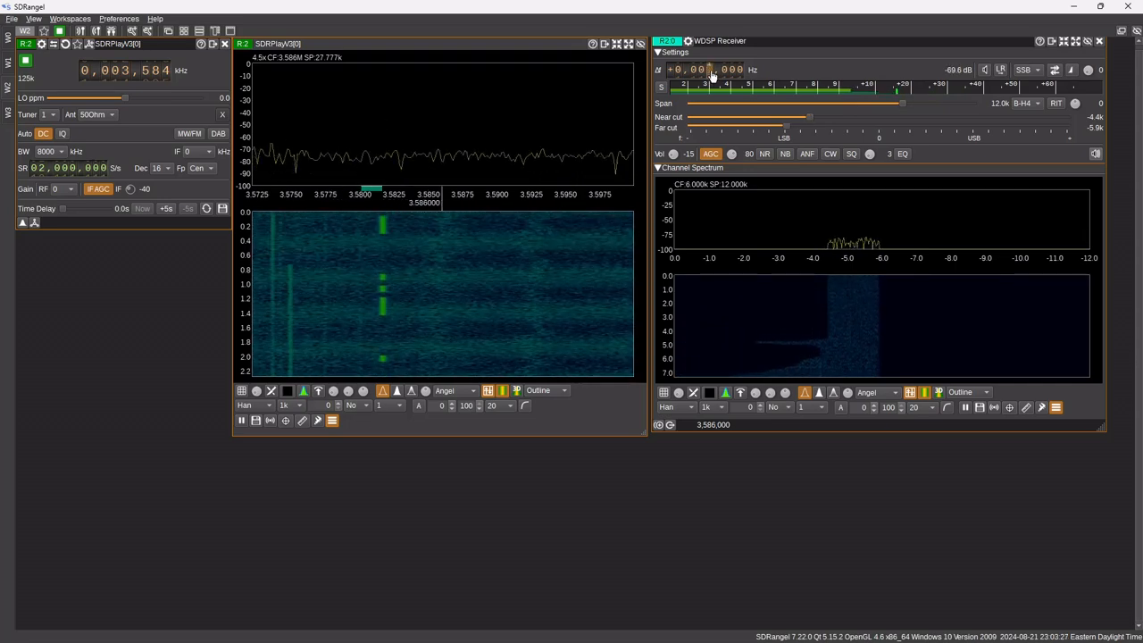
pyautogui.scroll(1, 712, 75)
pyautogui.scroll(-3, 711, 75)
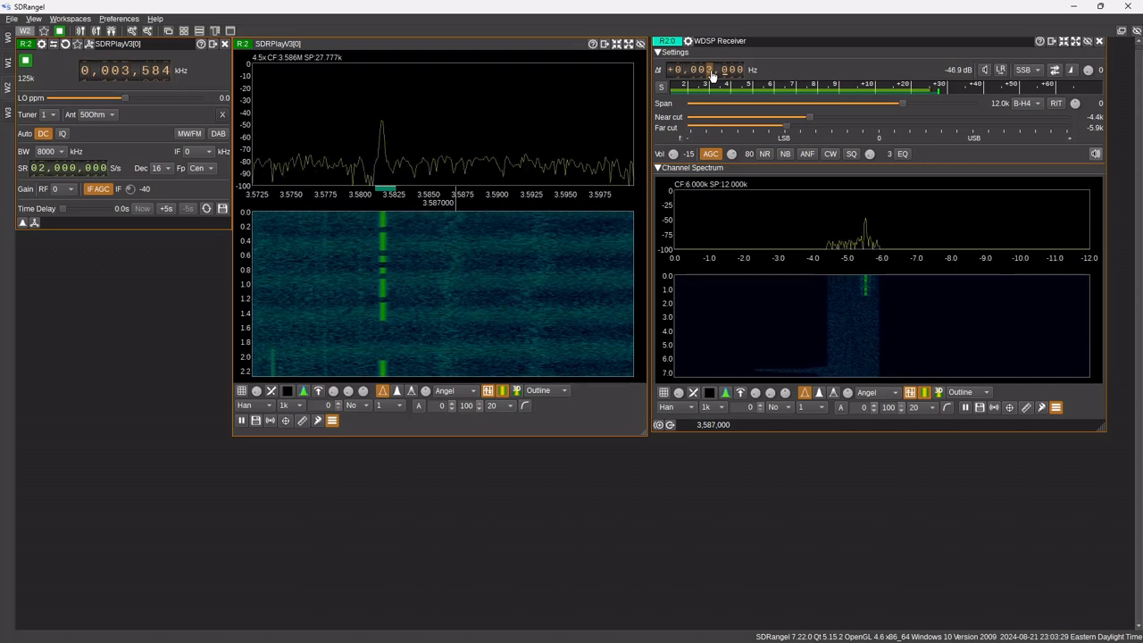
pyautogui.scroll(-3, 711, 75)
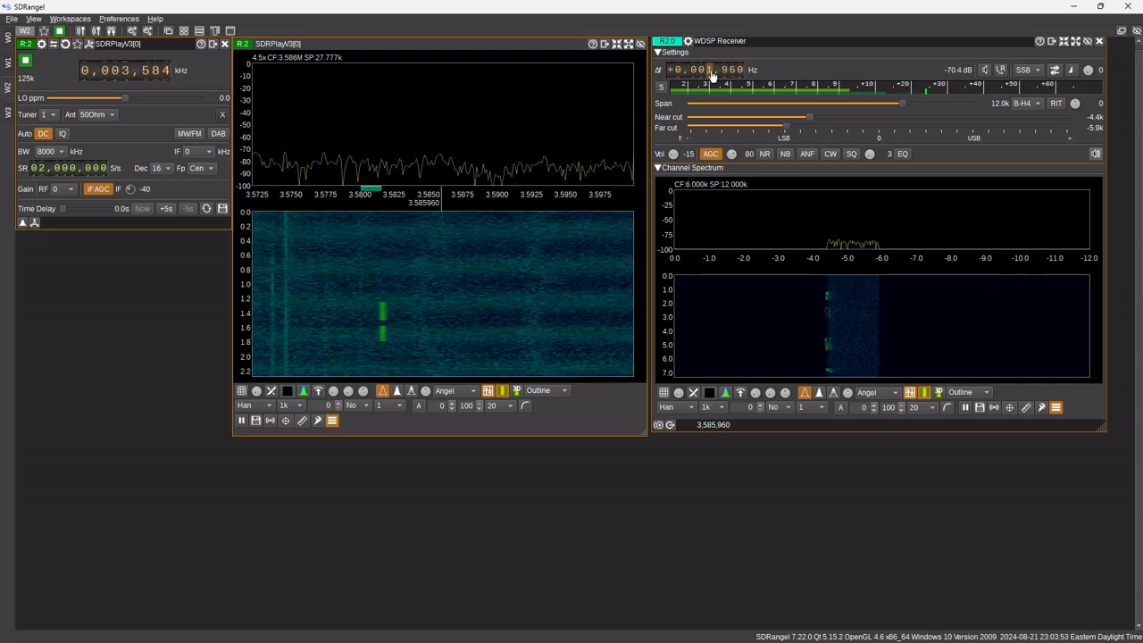
pyautogui.press('Up')
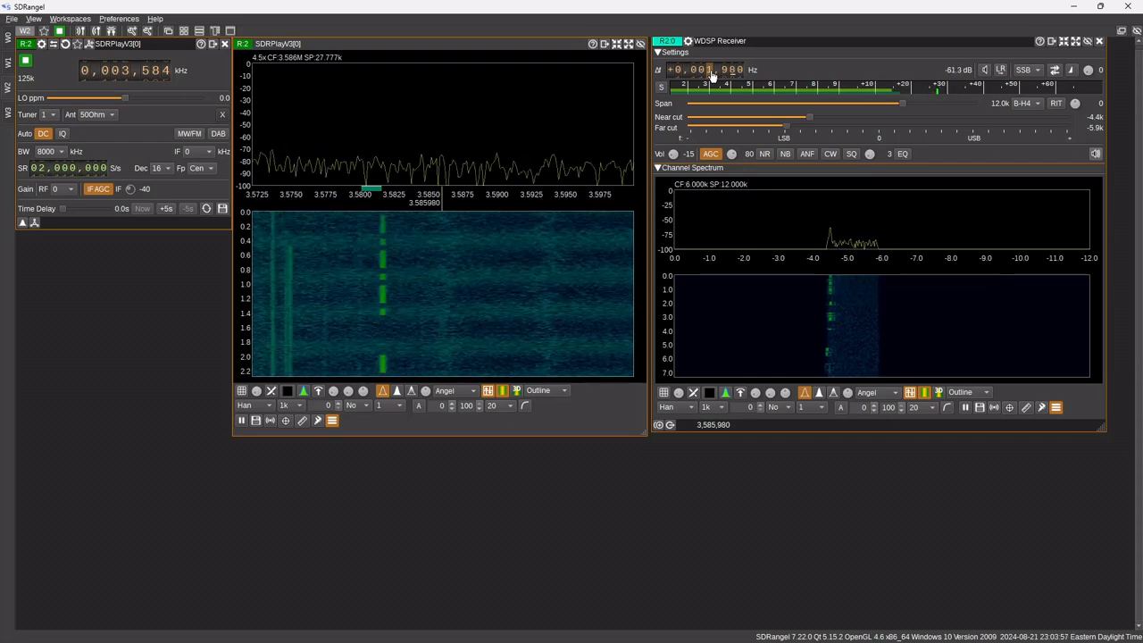
# Step: Set the CW peak filter's peak frequency to 700 Hz and turn the filter on
pyautogui.rightClick(835, 156)
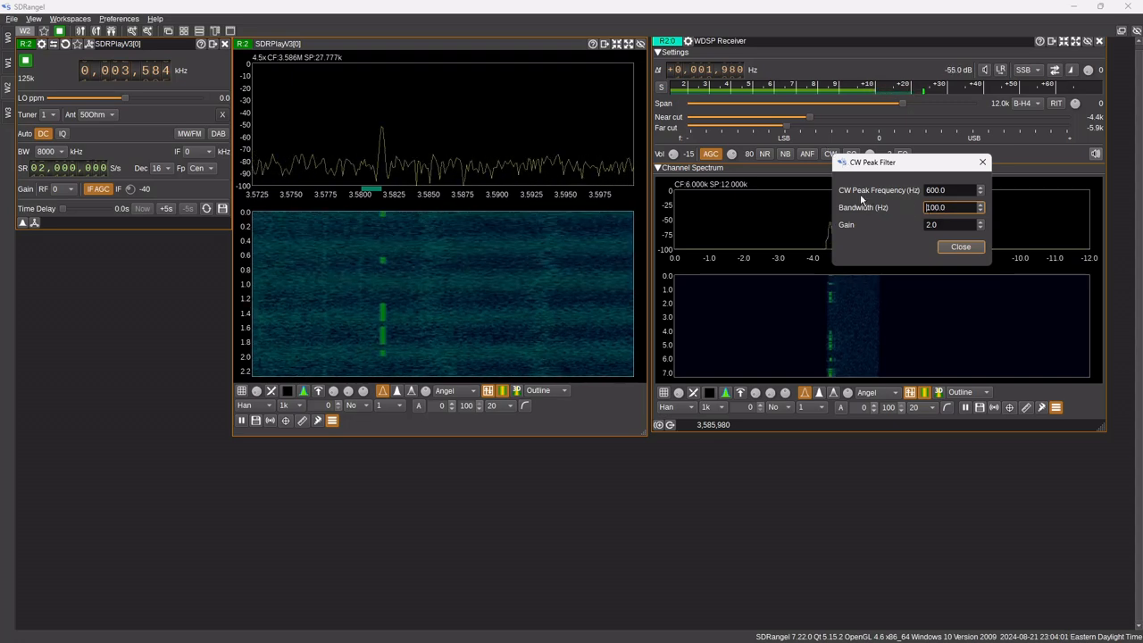
pyautogui.doubleClick(948, 190)
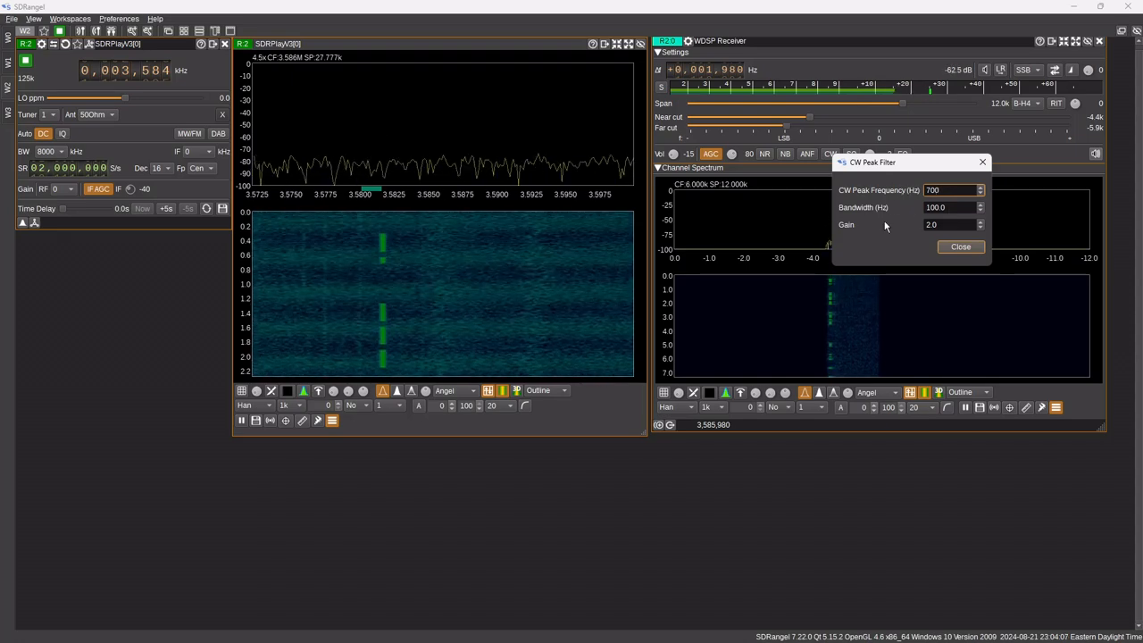
pyautogui.click(958, 247)
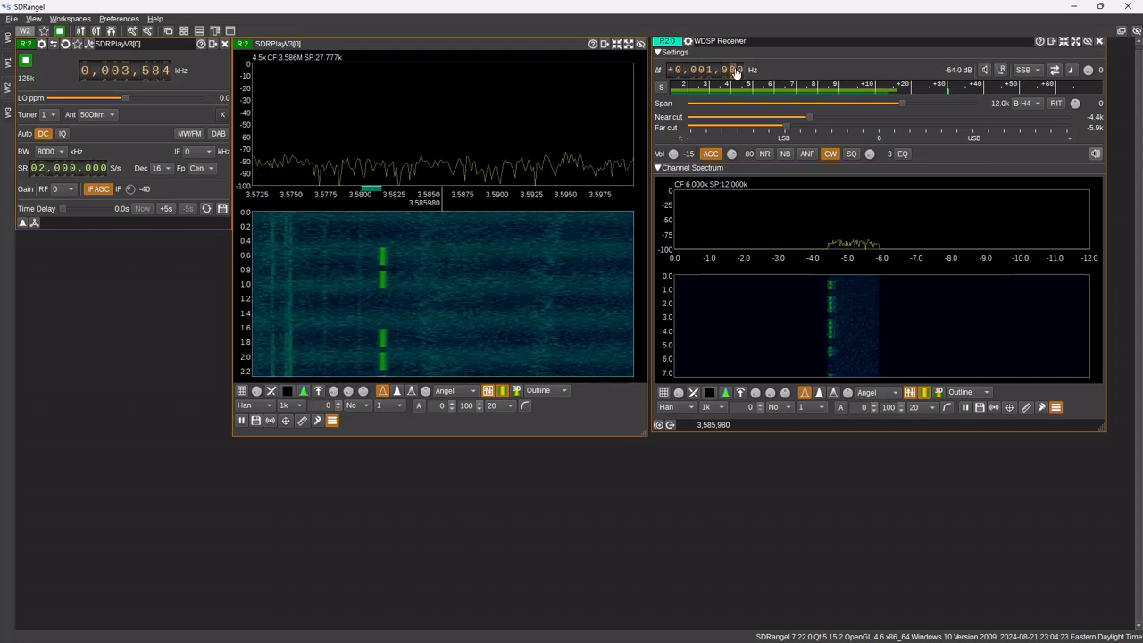
pyautogui.scroll(7, 736, 71)
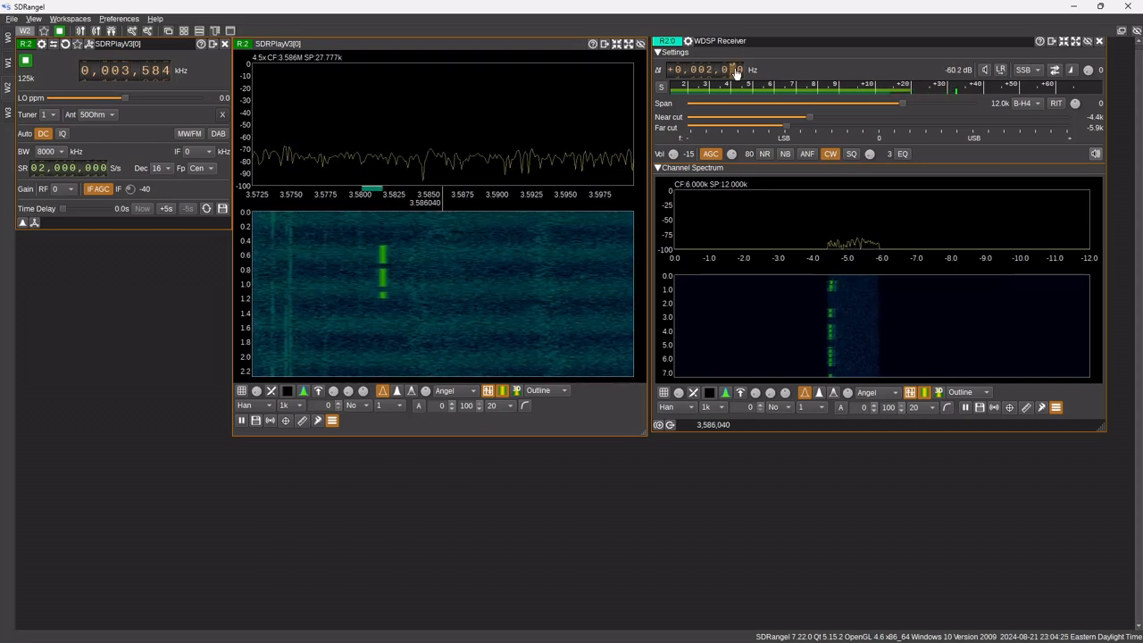
pyautogui.scroll(13, 736, 71)
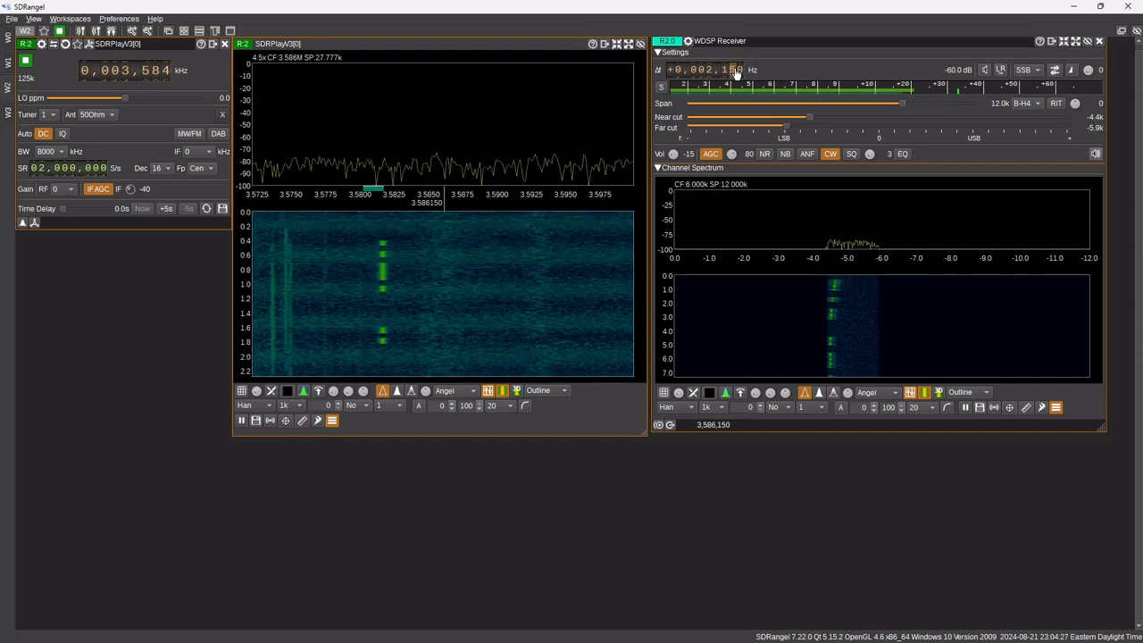
pyautogui.scroll(20, 736, 71)
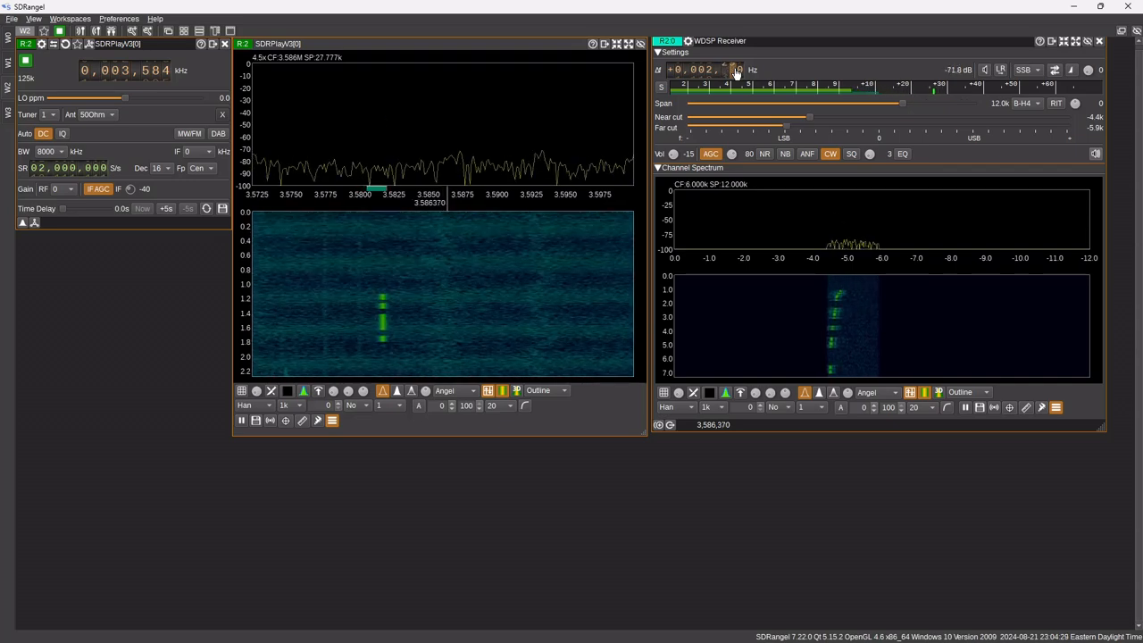
pyautogui.scroll(20, 735, 72)
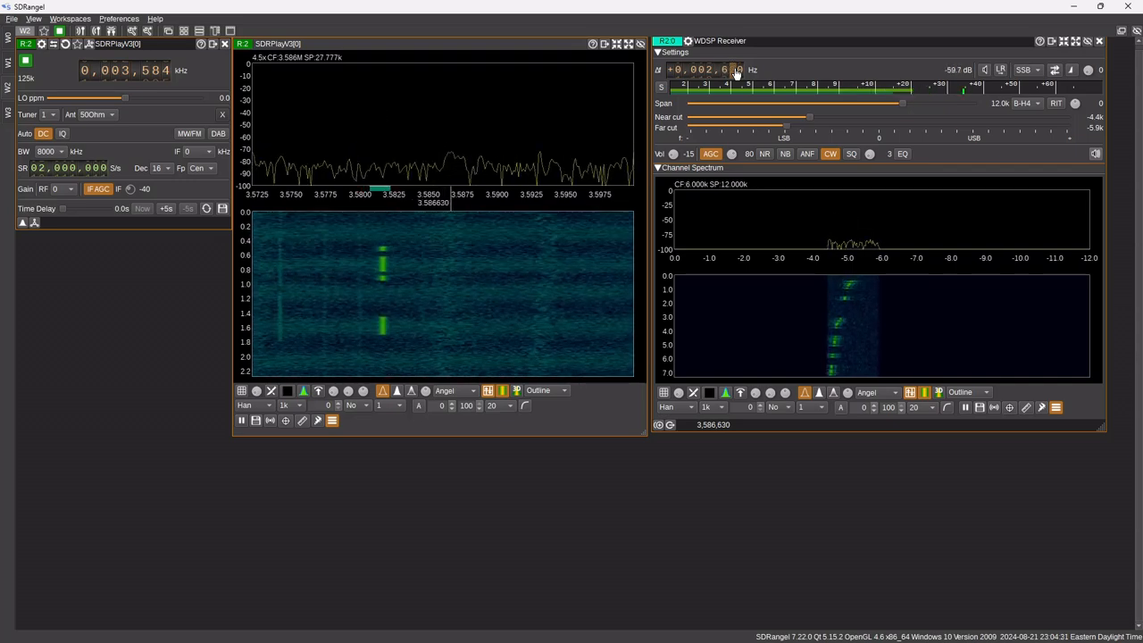
pyautogui.scroll(18, 736, 71)
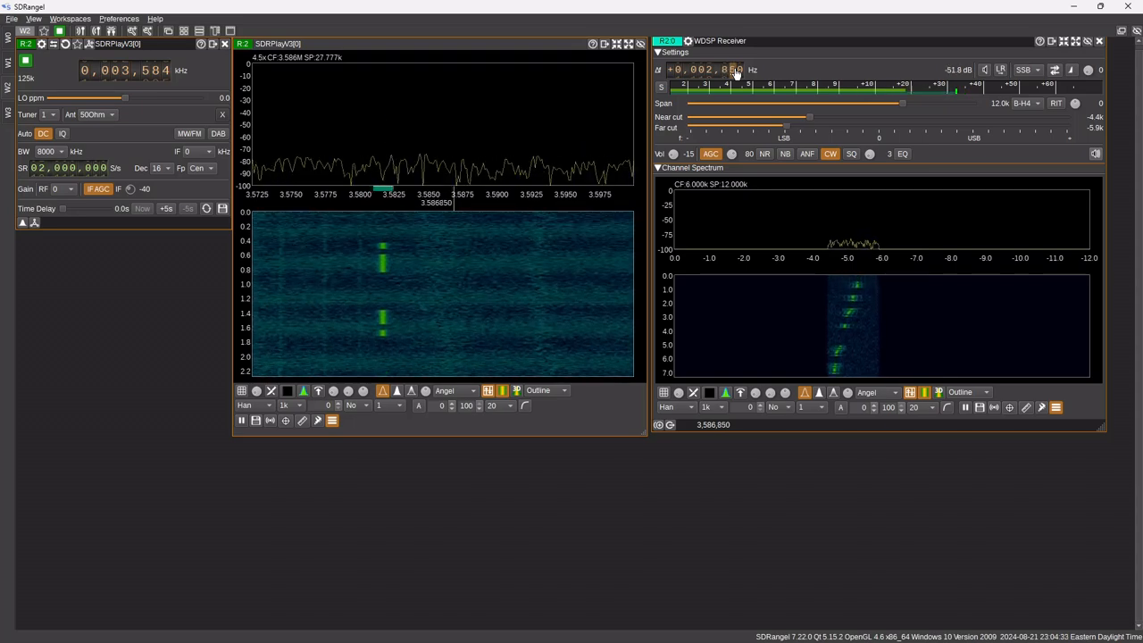
pyautogui.scroll(-20, 735, 71)
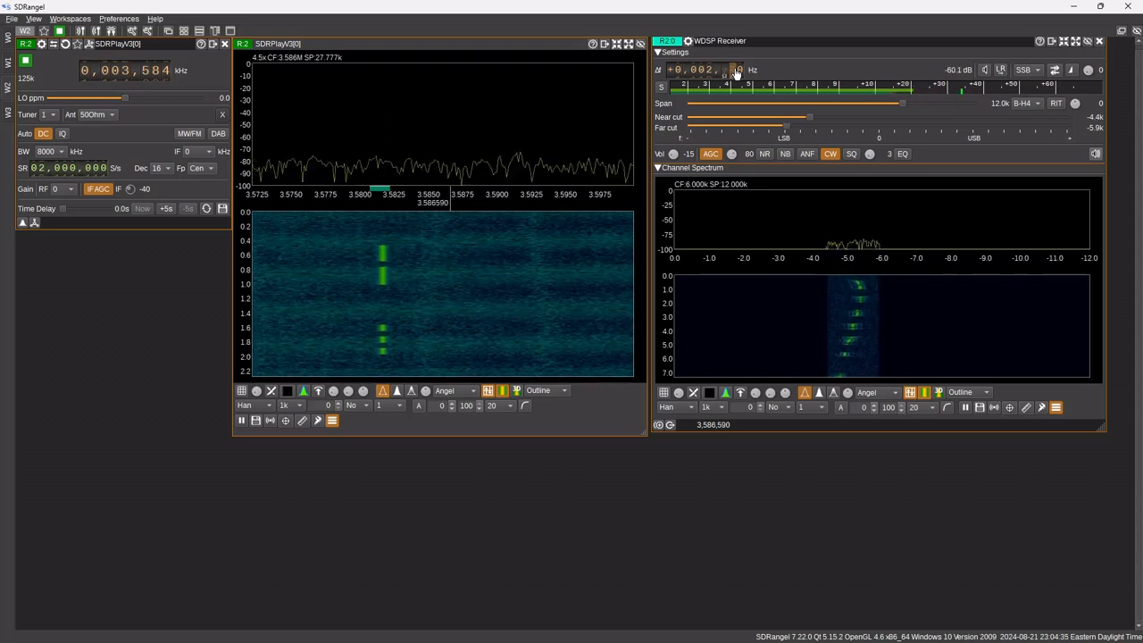
pyautogui.scroll(-12, 735, 71)
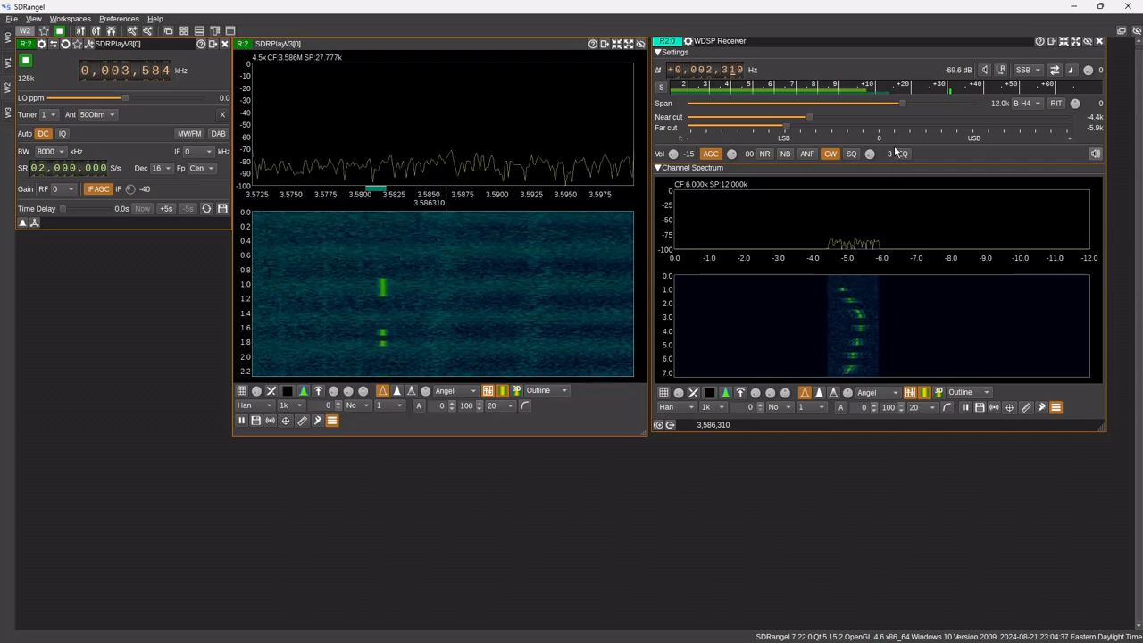
# Step: Set the WDSP Receiver's near cut to -1.6 kHz and sweep its channel offset between about -1,160 and 1,640 Hz across the CW signal
pyautogui.moveTo(810, 117); pyautogui.dragTo(856, 119)
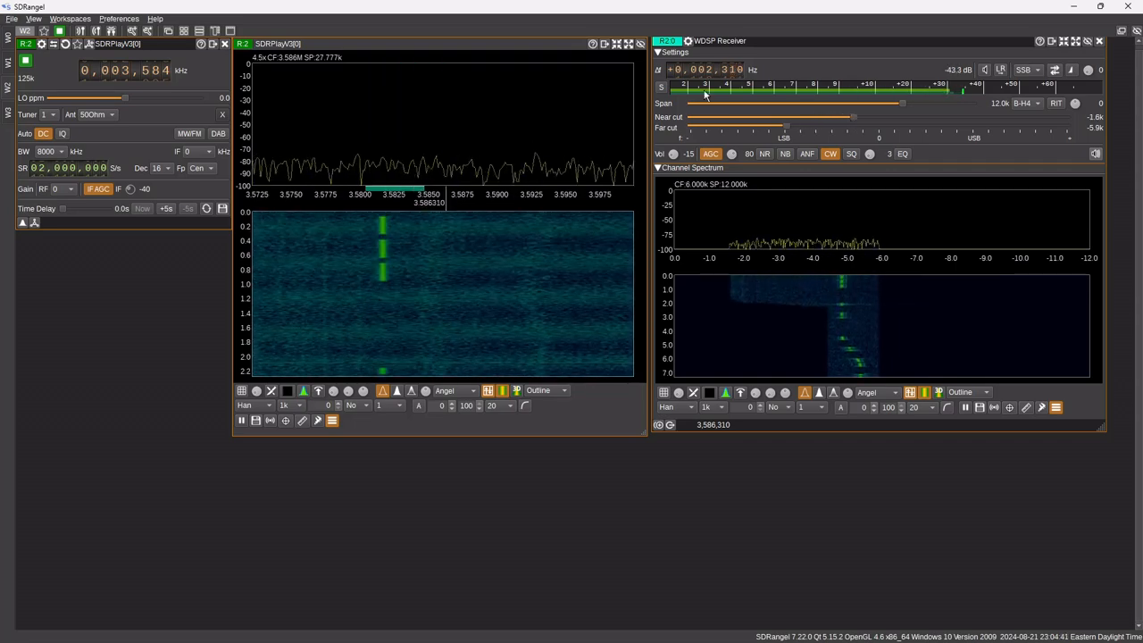
pyautogui.scroll(-5, 735, 78)
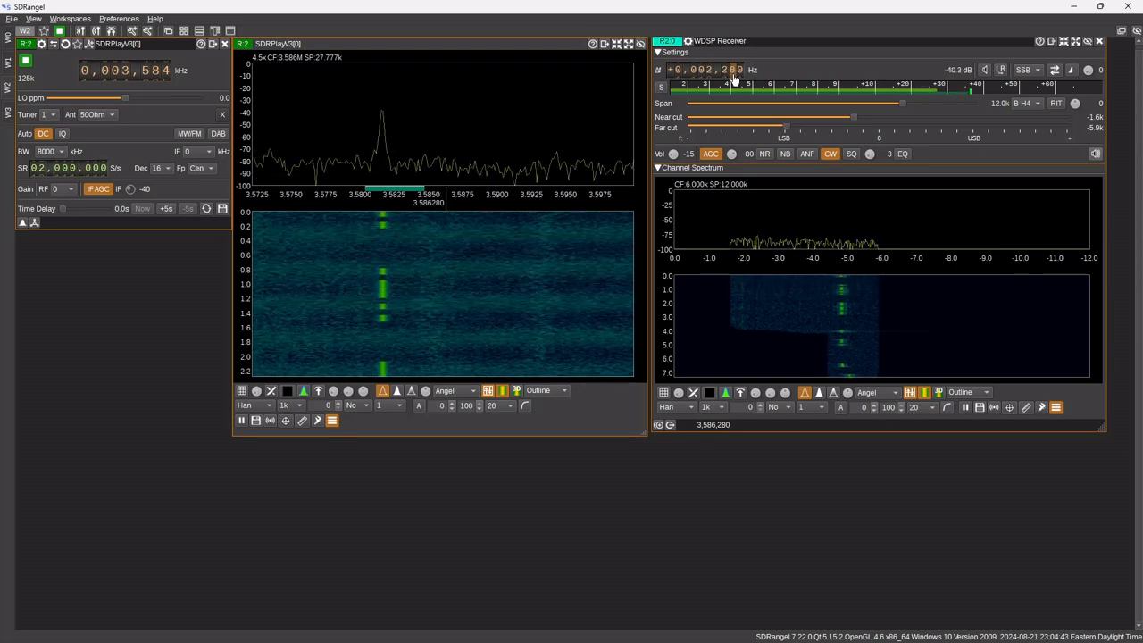
pyautogui.scroll(-20, 734, 79)
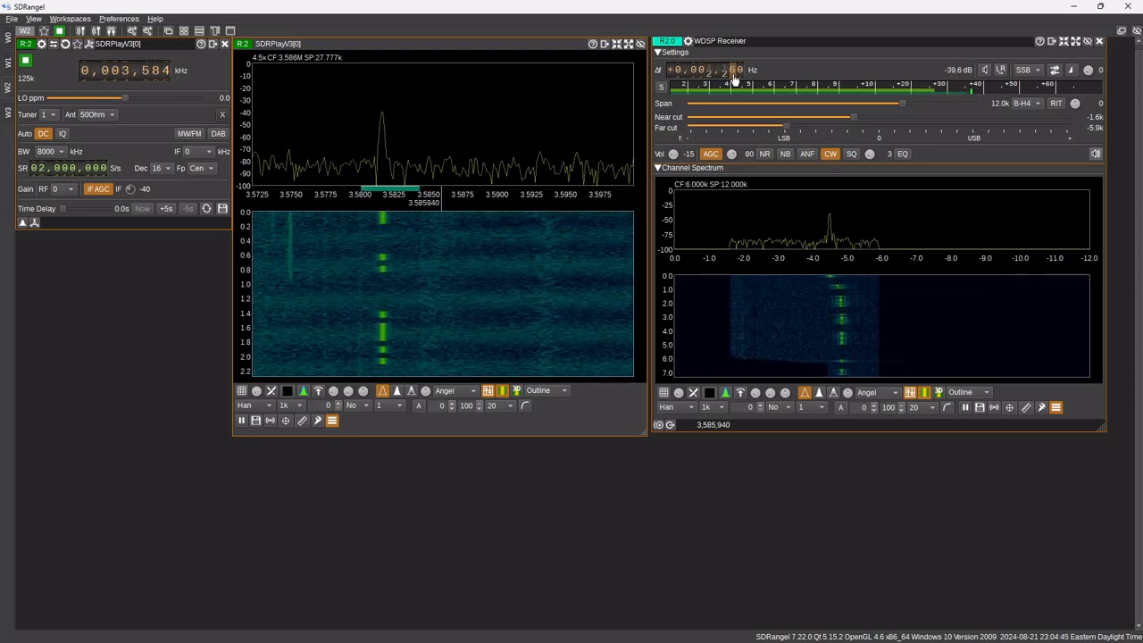
pyautogui.scroll(-20, 734, 78)
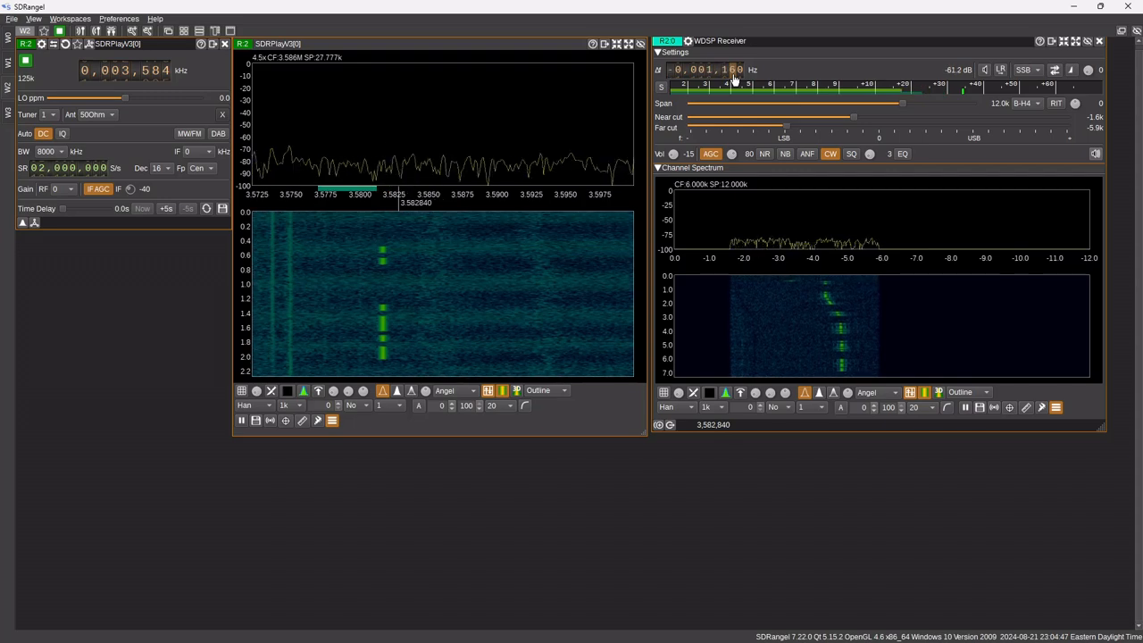
pyautogui.scroll(20, 733, 79)
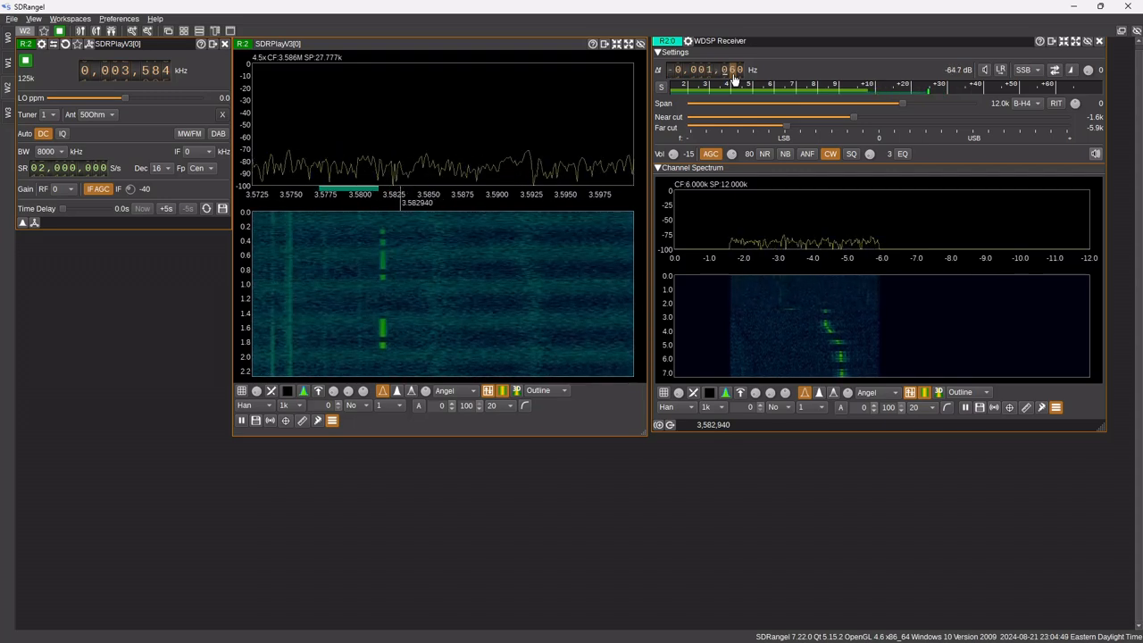
pyautogui.scroll(20, 734, 79)
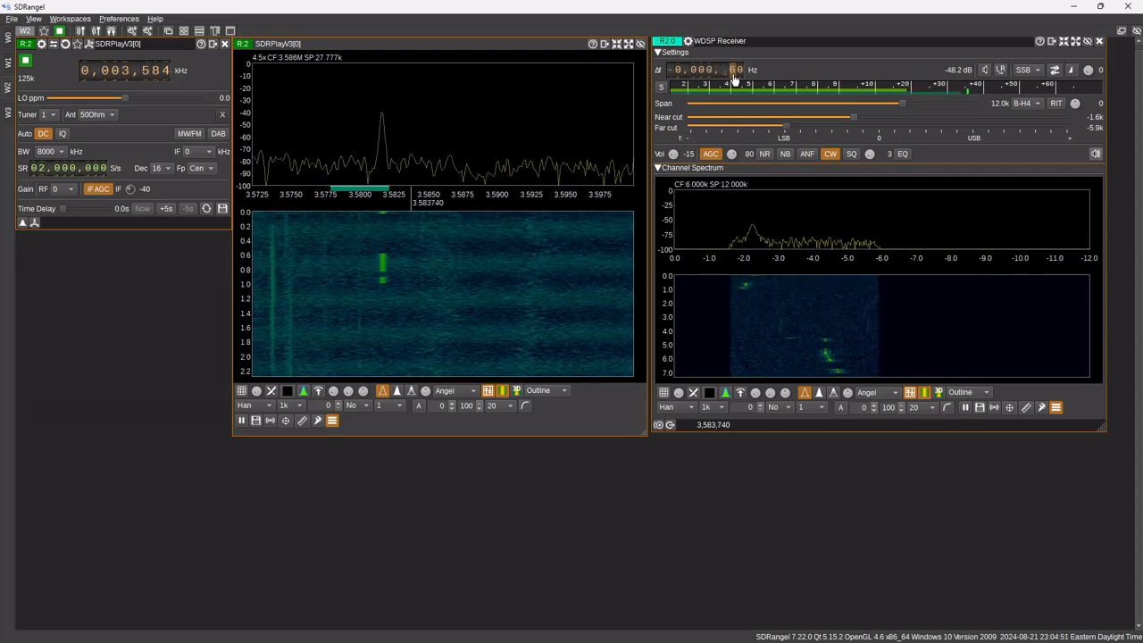
pyautogui.scroll(20, 734, 79)
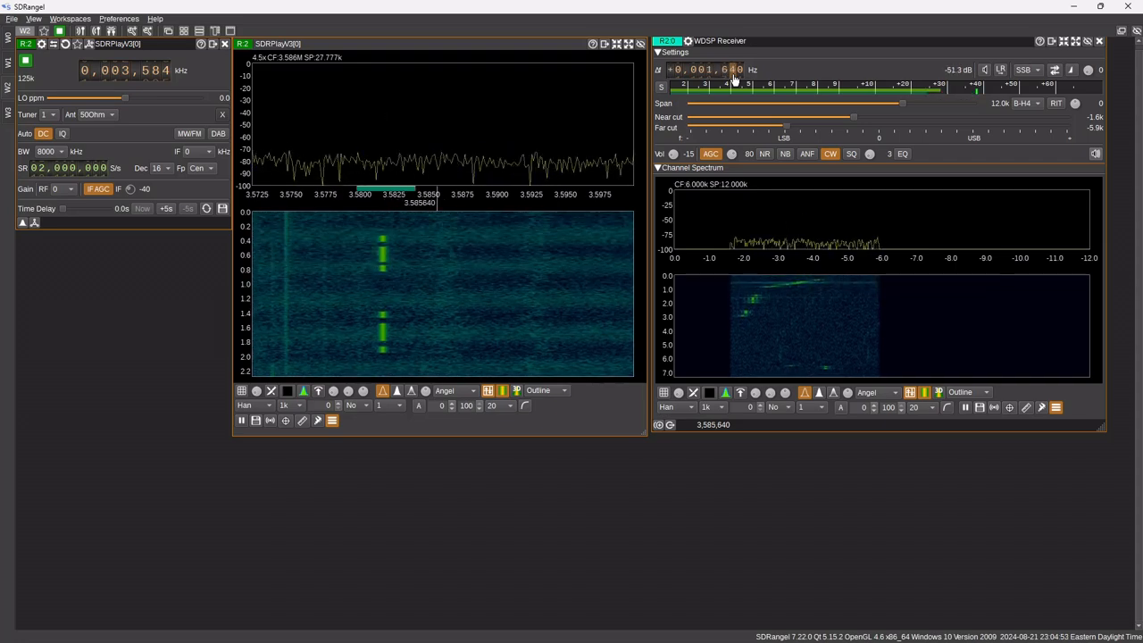
pyautogui.scroll(-20, 734, 79)
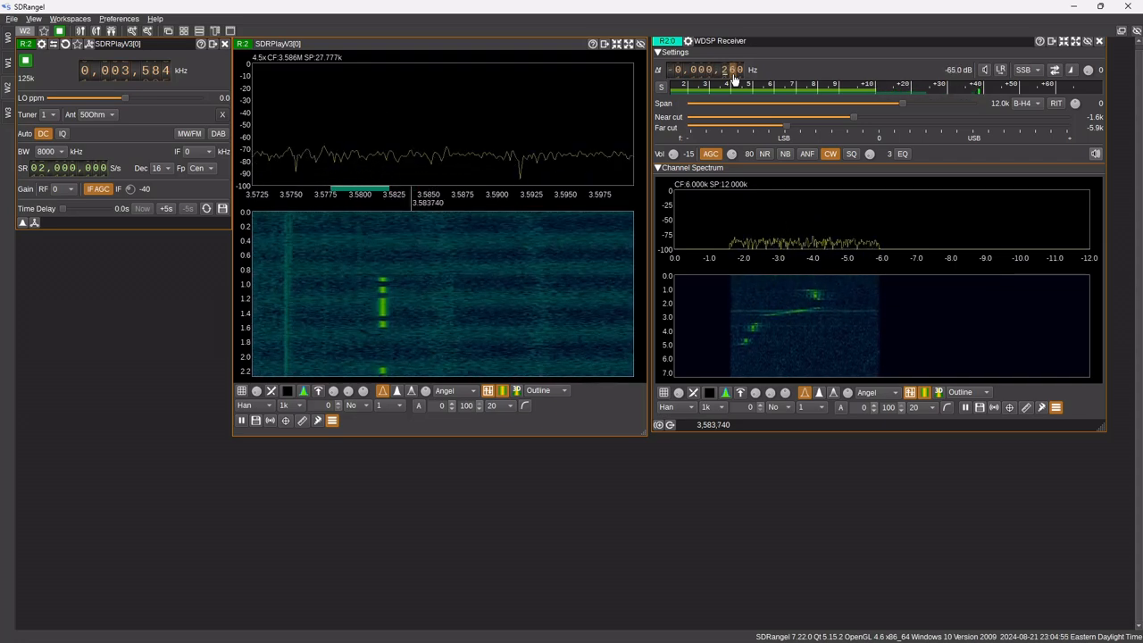
pyautogui.scroll(-9, 734, 79)
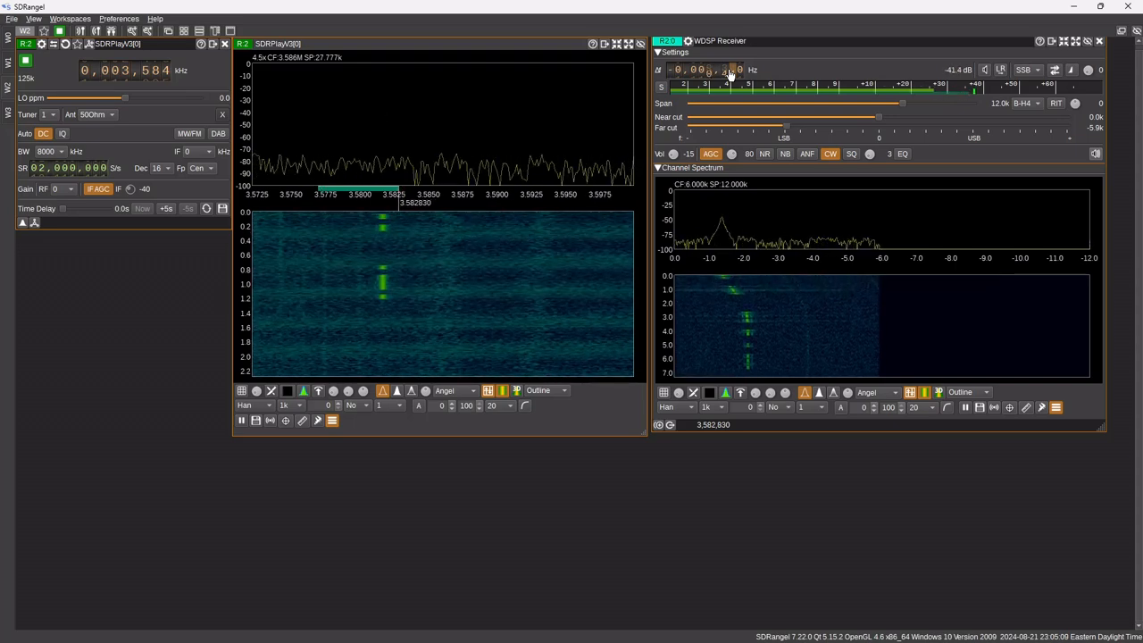
pyautogui.scroll(-2, 730, 73)
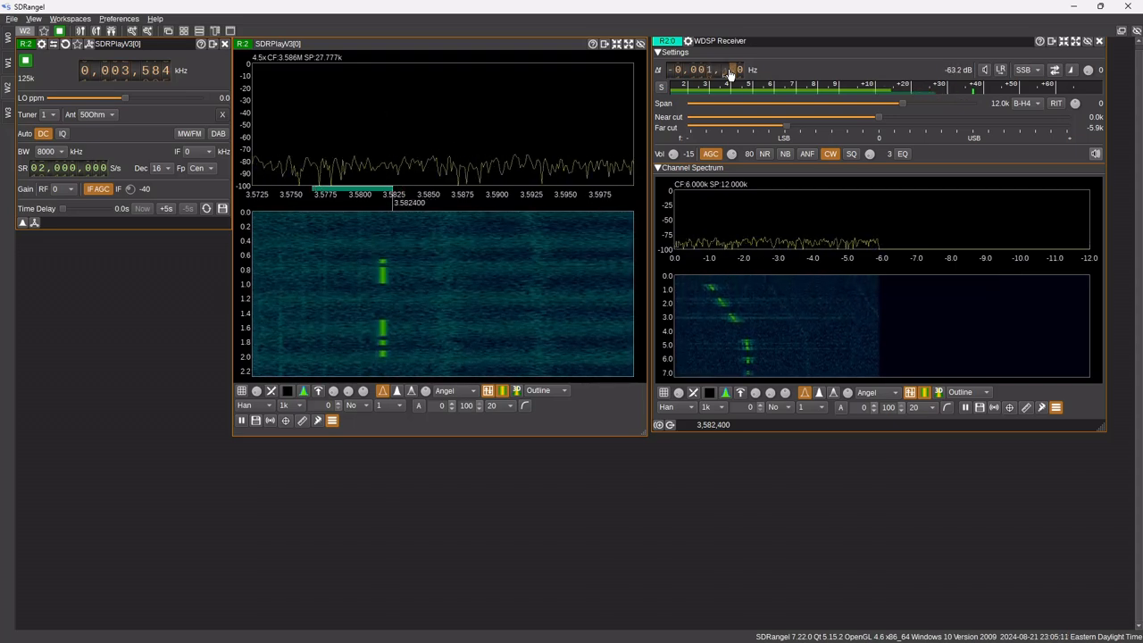
pyautogui.scroll(-1, 729, 74)
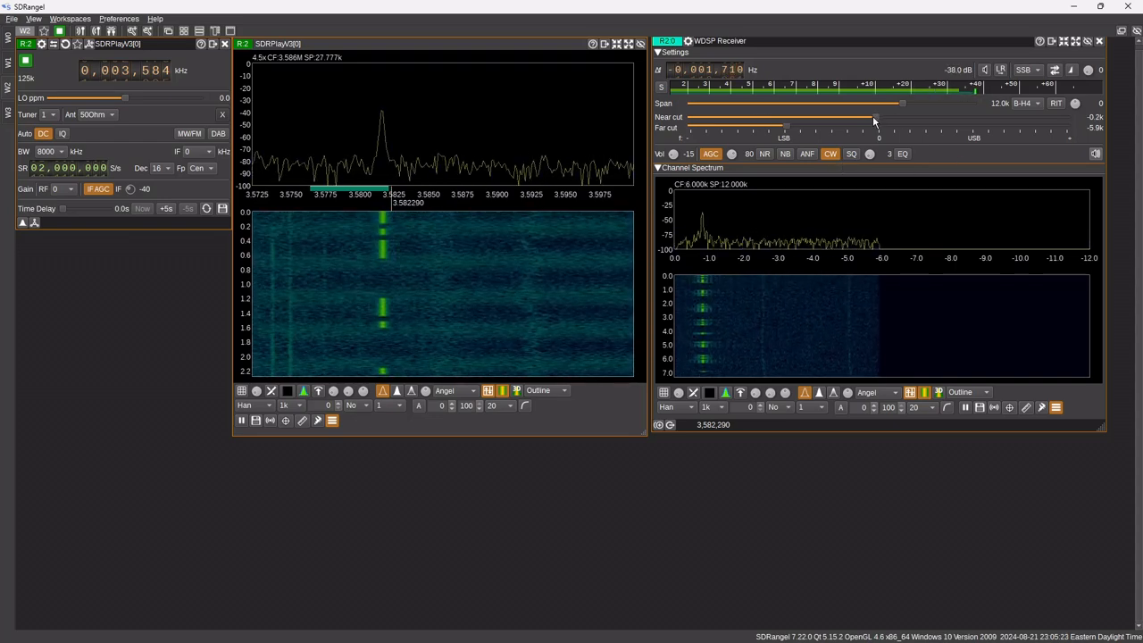
# Step: Set the WDSP Receiver's near cut to -2.8 kHz and retune its channel offset over the CW signal to 575 Hz
pyautogui.moveTo(872, 116); pyautogui.dragTo(849, 116)
pyautogui.moveTo(839, 118); pyautogui.dragTo(834, 118)
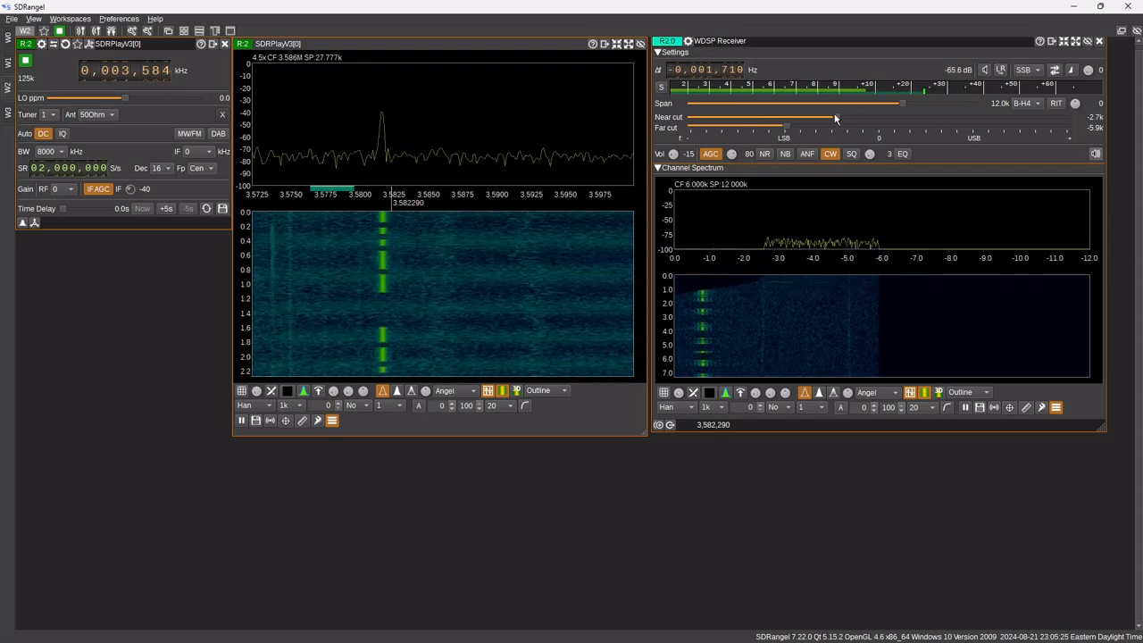
pyautogui.scroll(4, 737, 71)
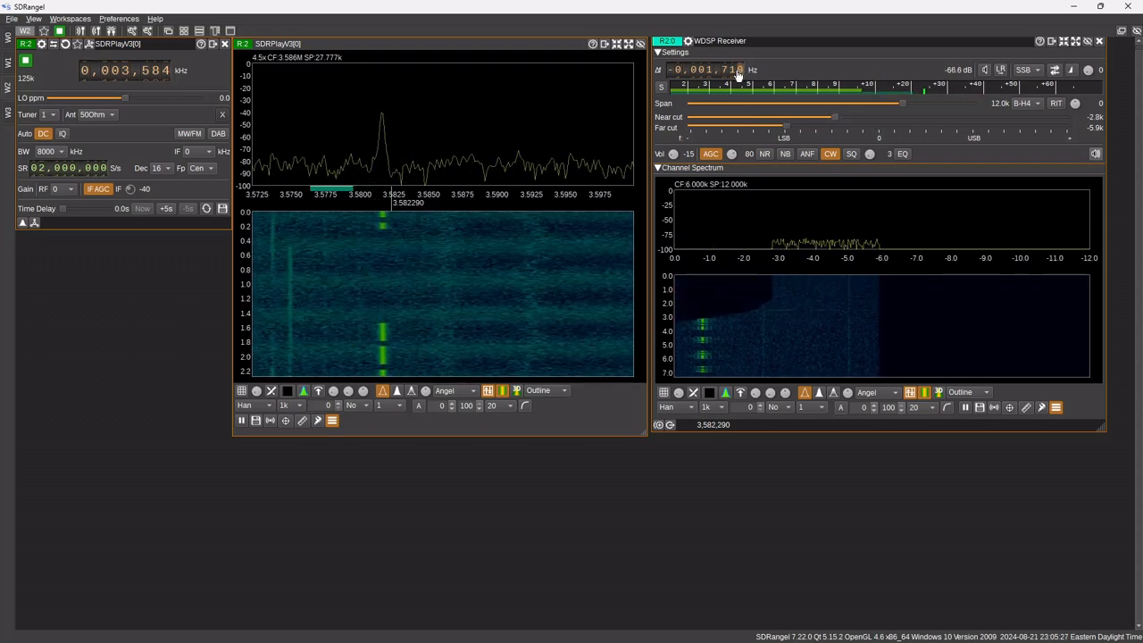
pyautogui.scroll(20, 738, 71)
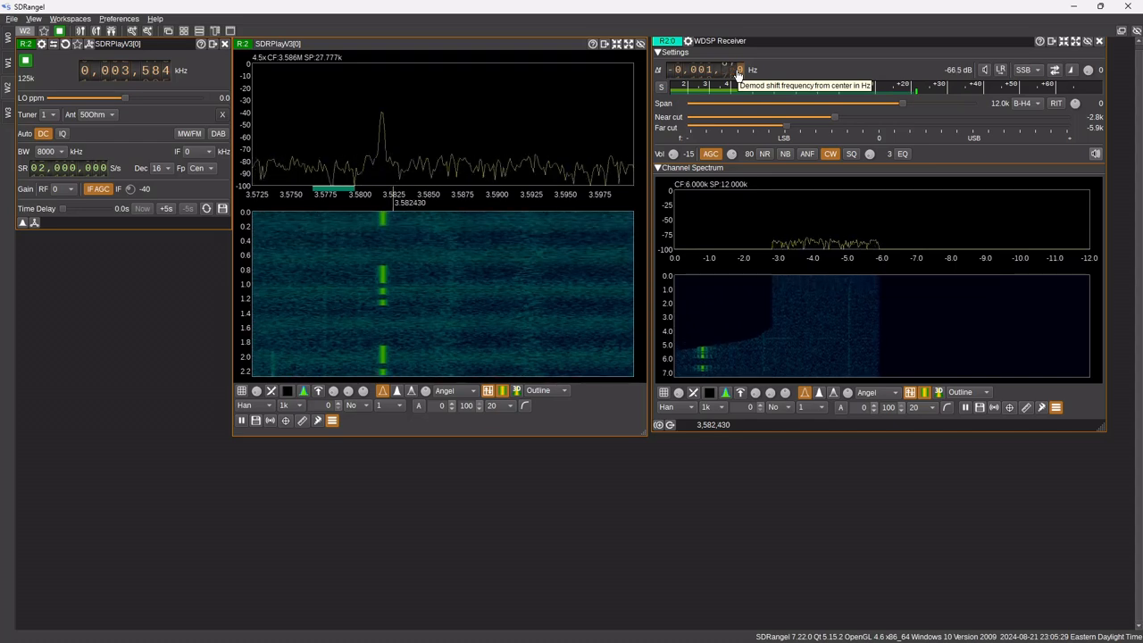
pyautogui.scroll(20, 737, 71)
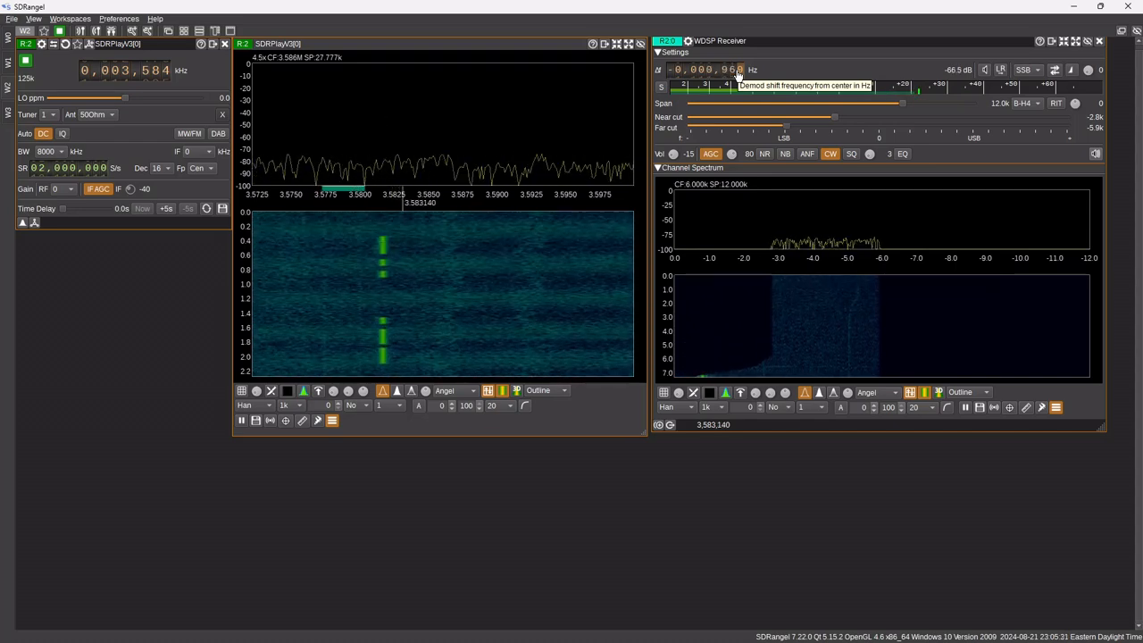
pyautogui.scroll(20, 737, 72)
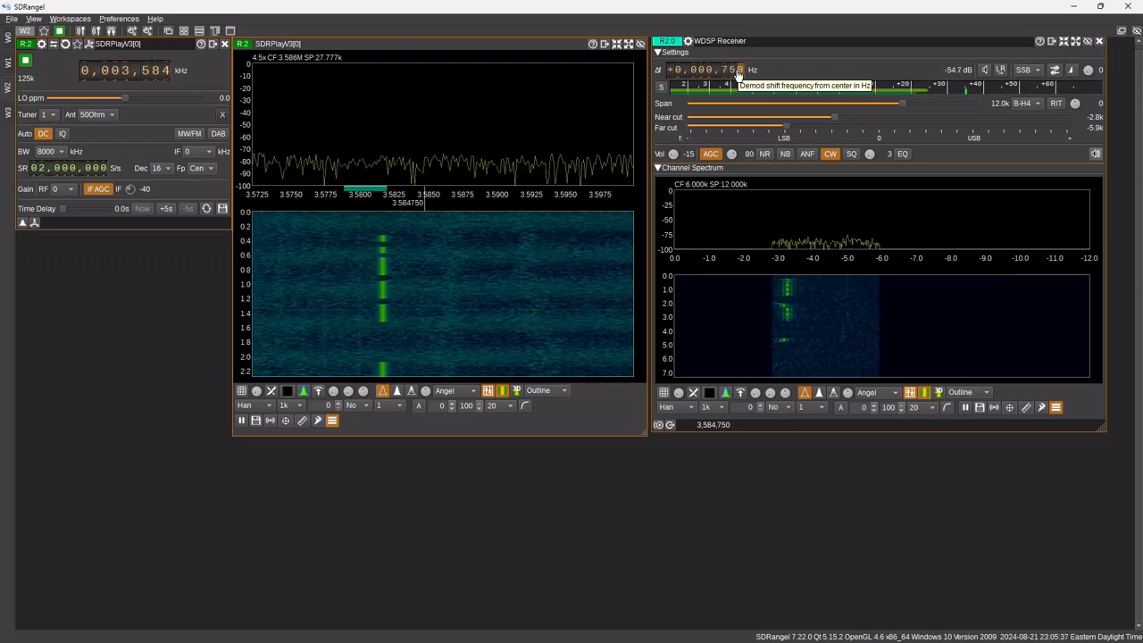
pyautogui.scroll(7, 737, 74)
pyautogui.scroll(-20, 738, 73)
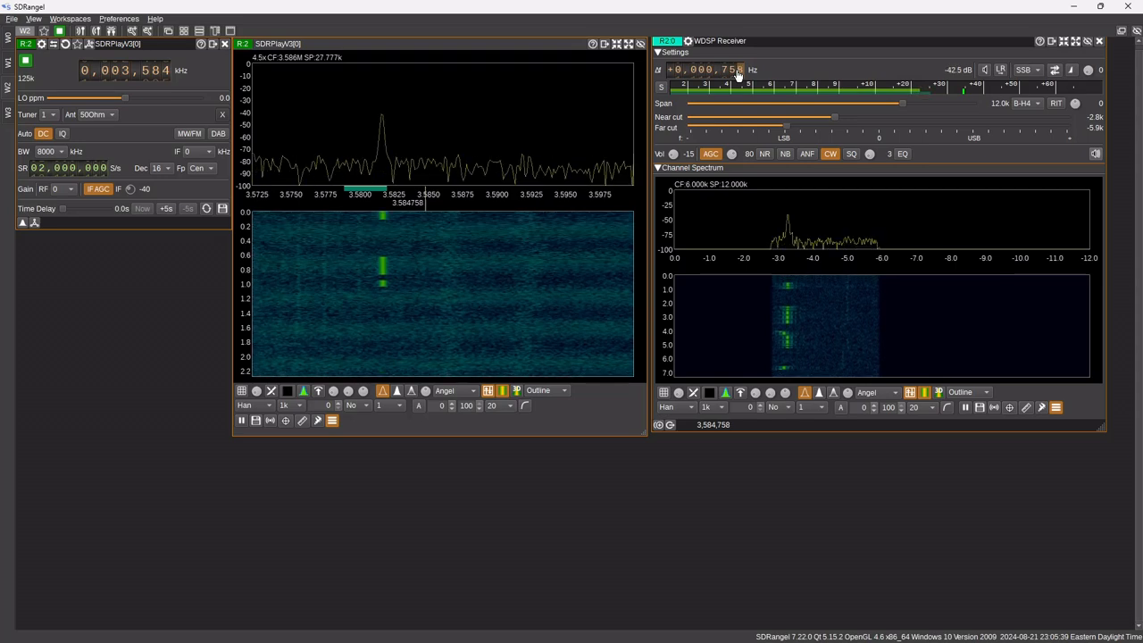
pyautogui.scroll(-20, 738, 73)
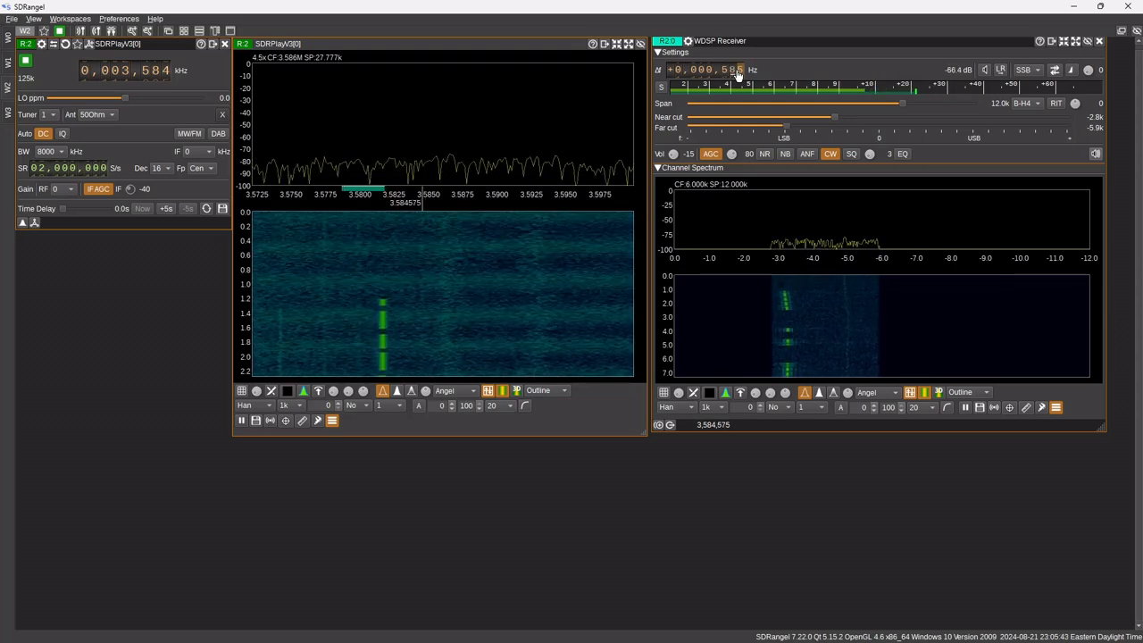
pyautogui.scroll(-10, 738, 73)
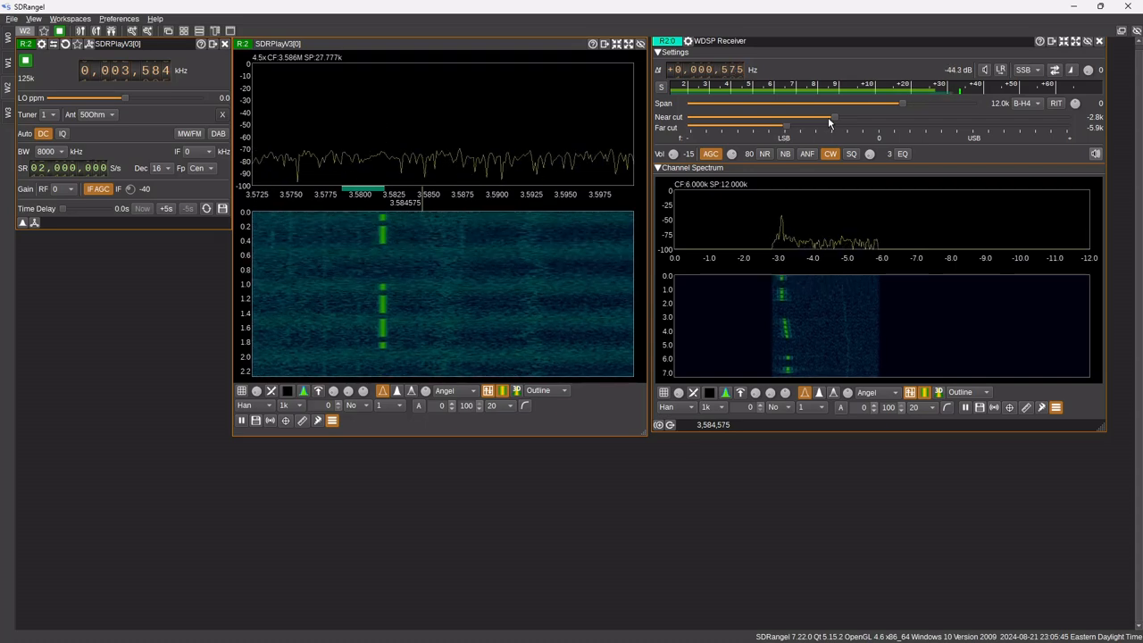
# Step: Set the WDSP Receiver's near cut to -1.1 kHz and fine-tune its channel offset to -890 Hz
pyautogui.moveTo(835, 115); pyautogui.dragTo(862, 117)
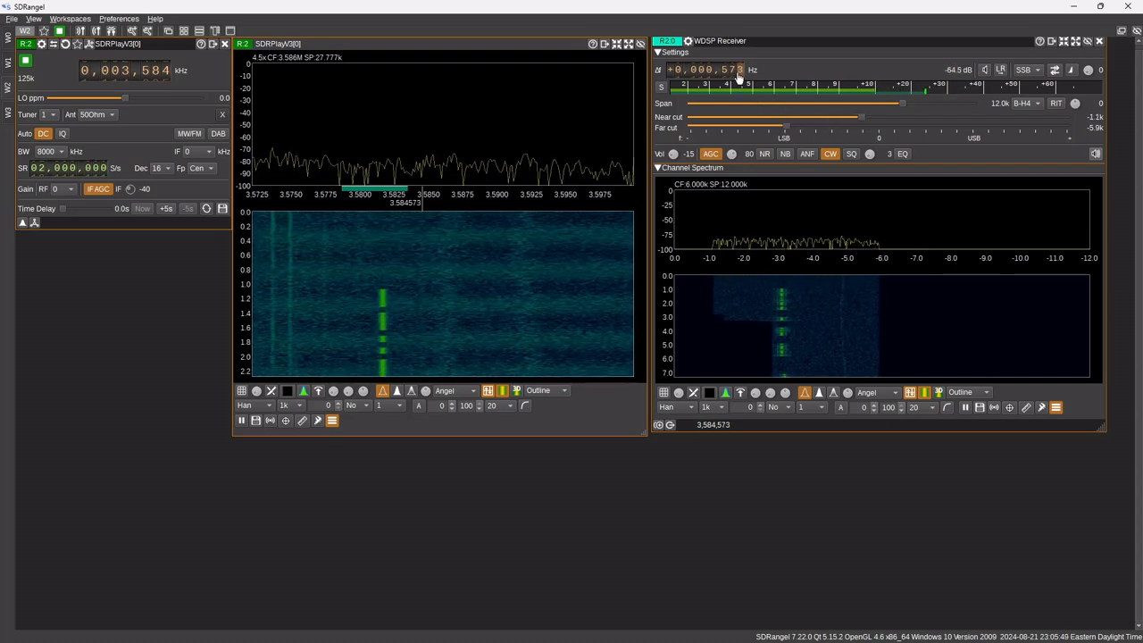
pyautogui.scroll(-7, 738, 78)
pyautogui.scroll(-16, 739, 78)
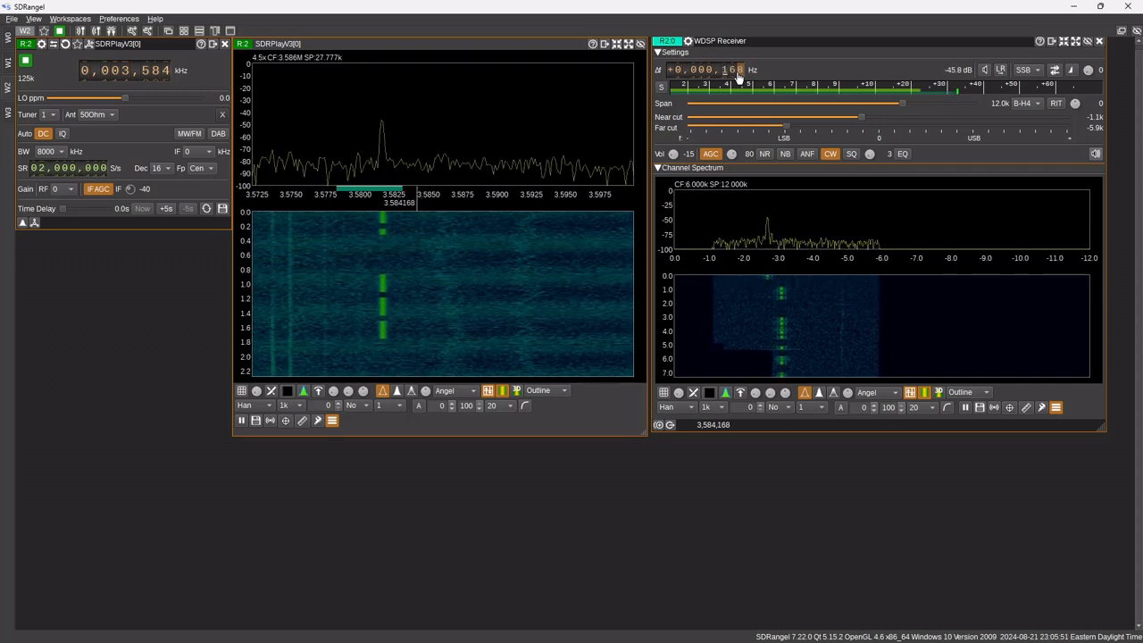
pyautogui.scroll(1, 739, 78)
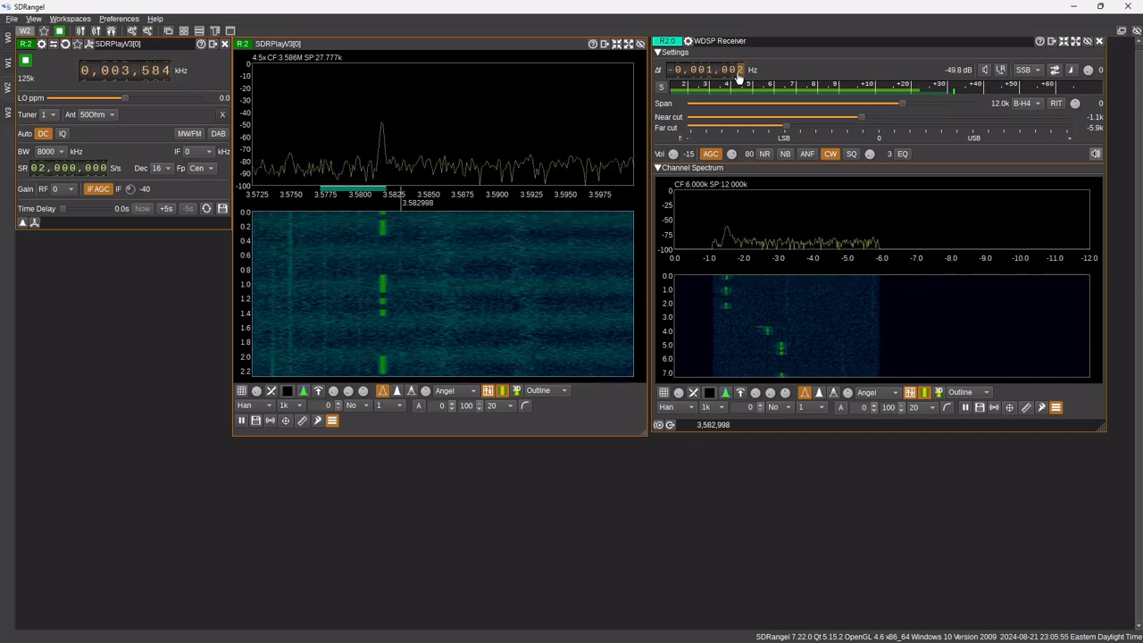
pyautogui.scroll(2, 738, 78)
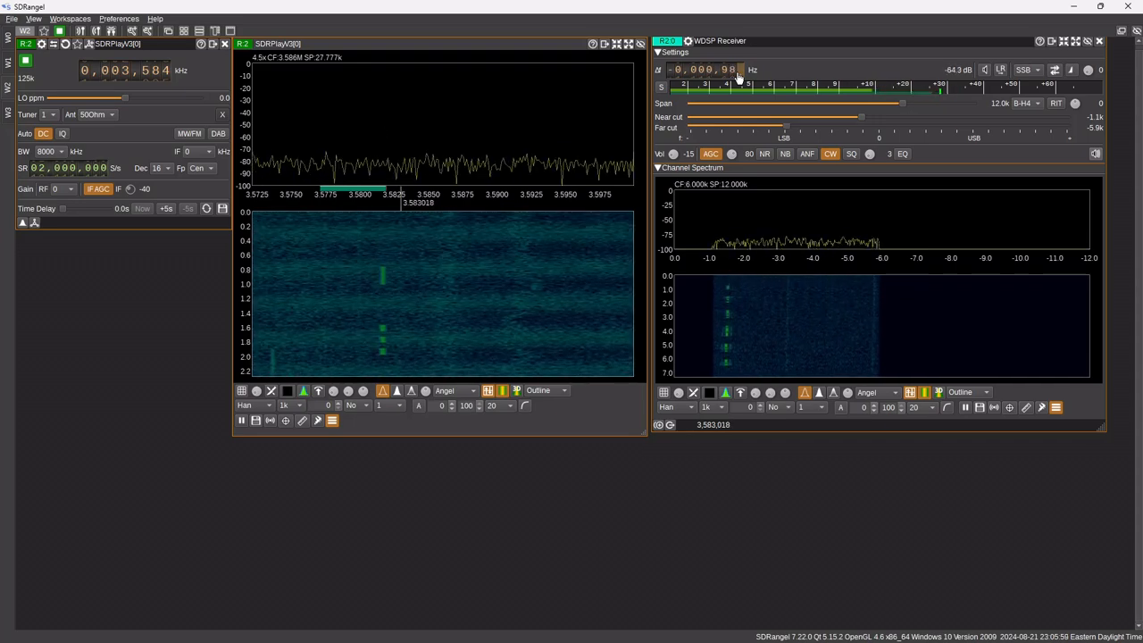
pyautogui.scroll(-2, 739, 78)
pyautogui.scroll(-2, 738, 78)
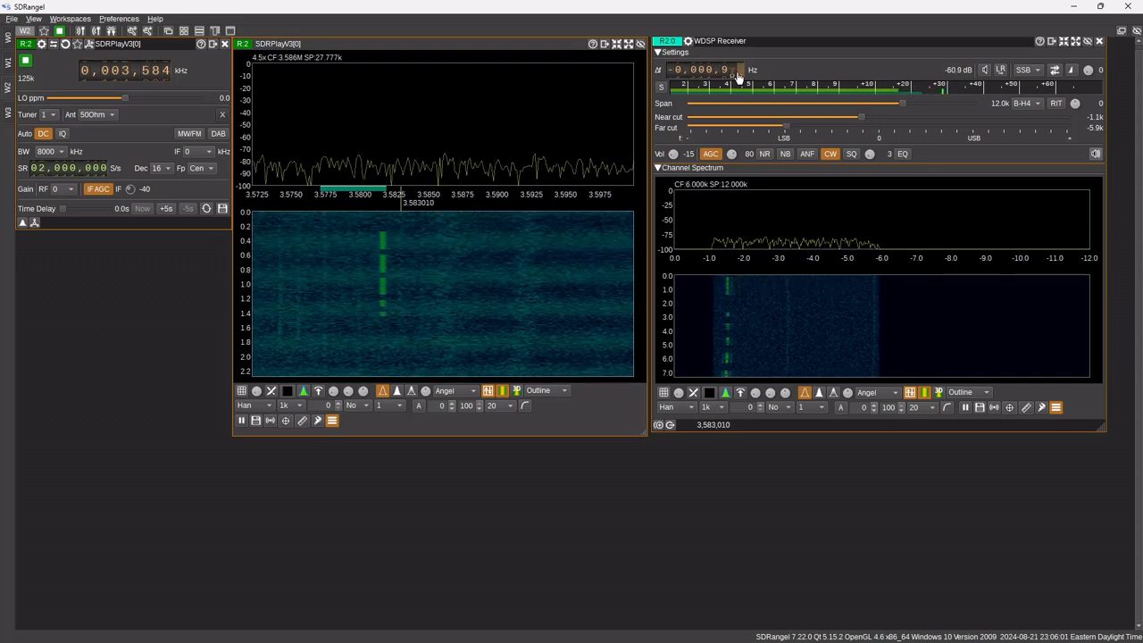
pyautogui.scroll(1, 738, 77)
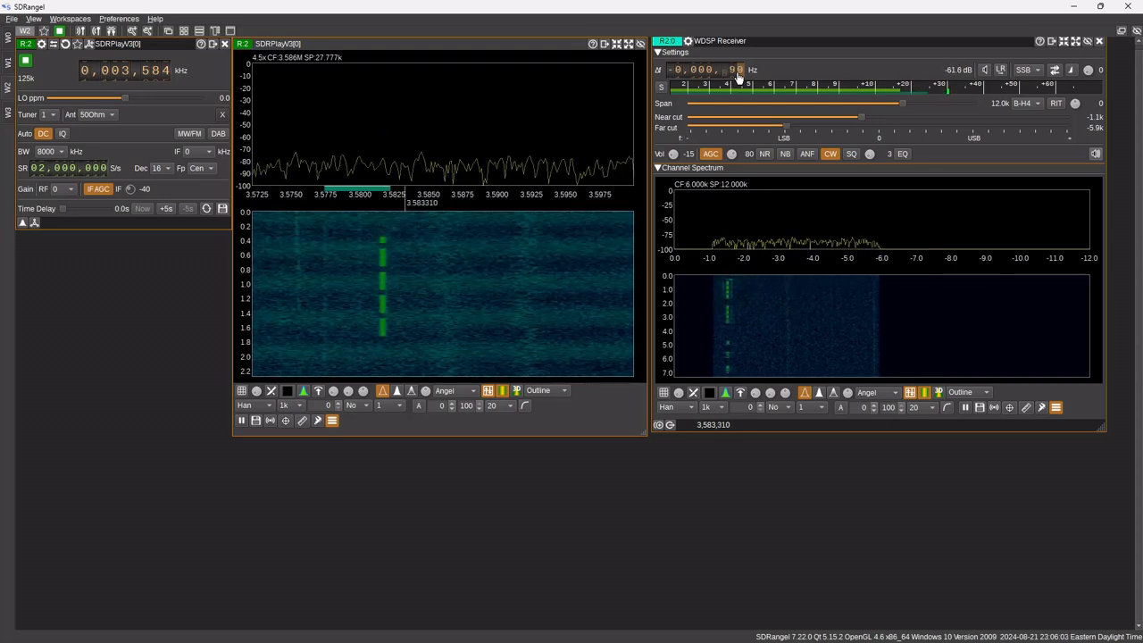
pyautogui.scroll(4, 738, 78)
pyautogui.scroll(-3, 738, 77)
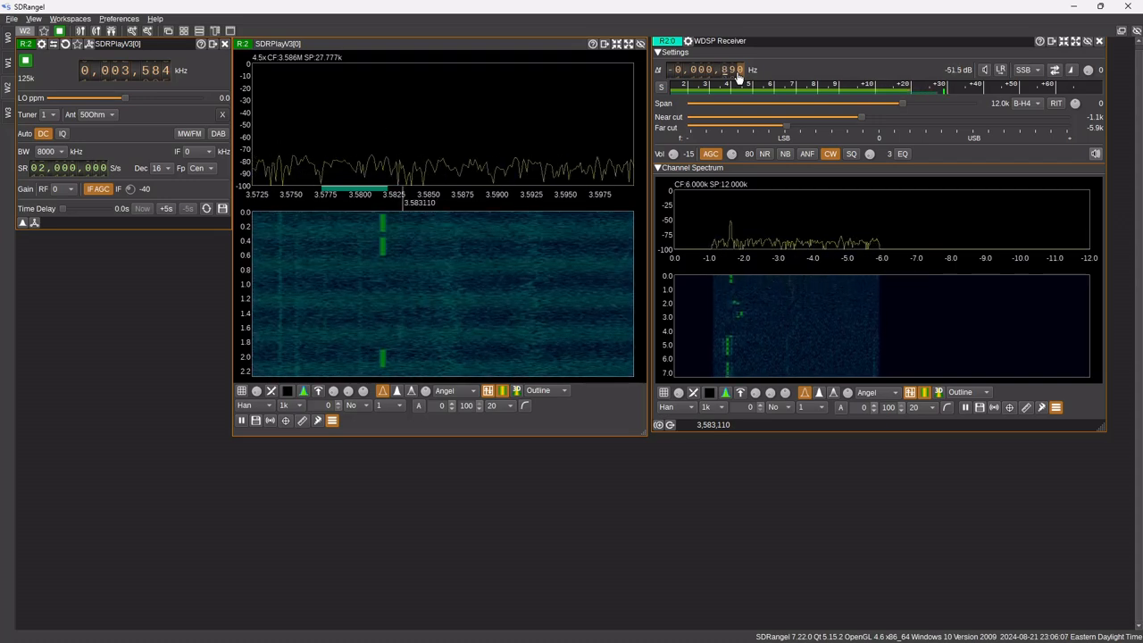
# Step: Turn off the WDSP Receiver's CW peak filter and enable its automatic notch filter, noise reduction and noise blanker
pyautogui.click(833, 155)
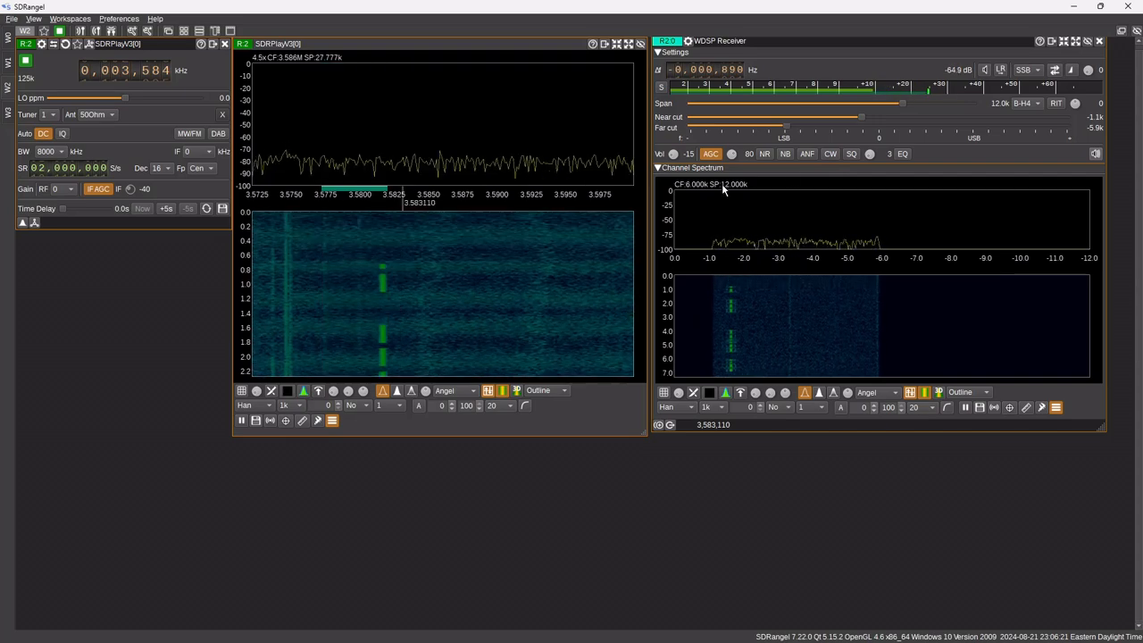
pyautogui.click(810, 155)
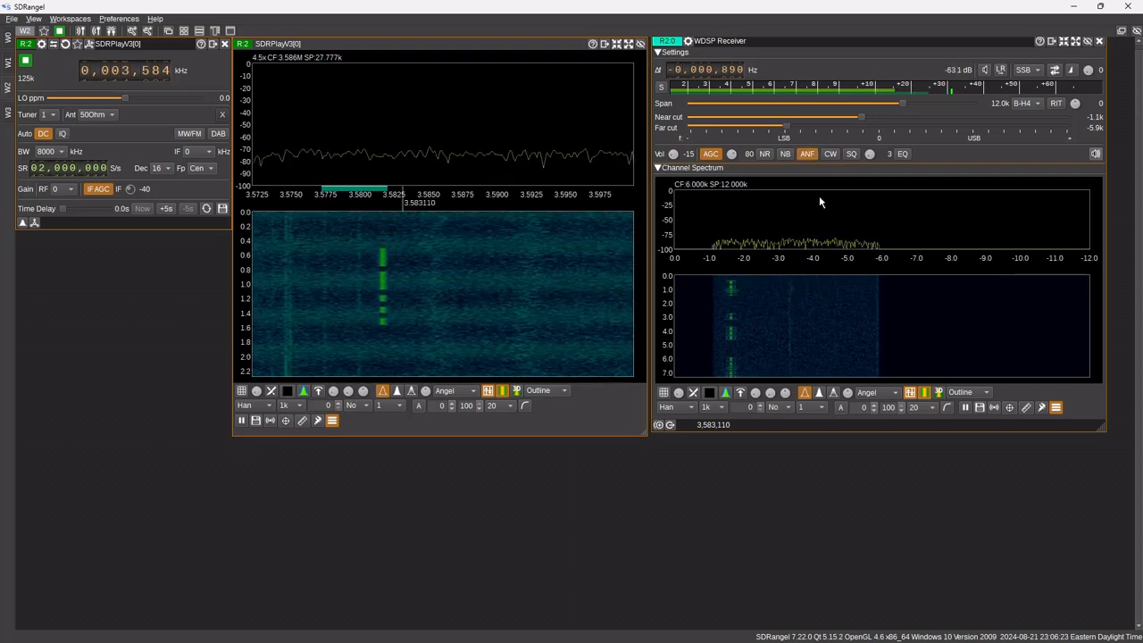
pyautogui.click(764, 156)
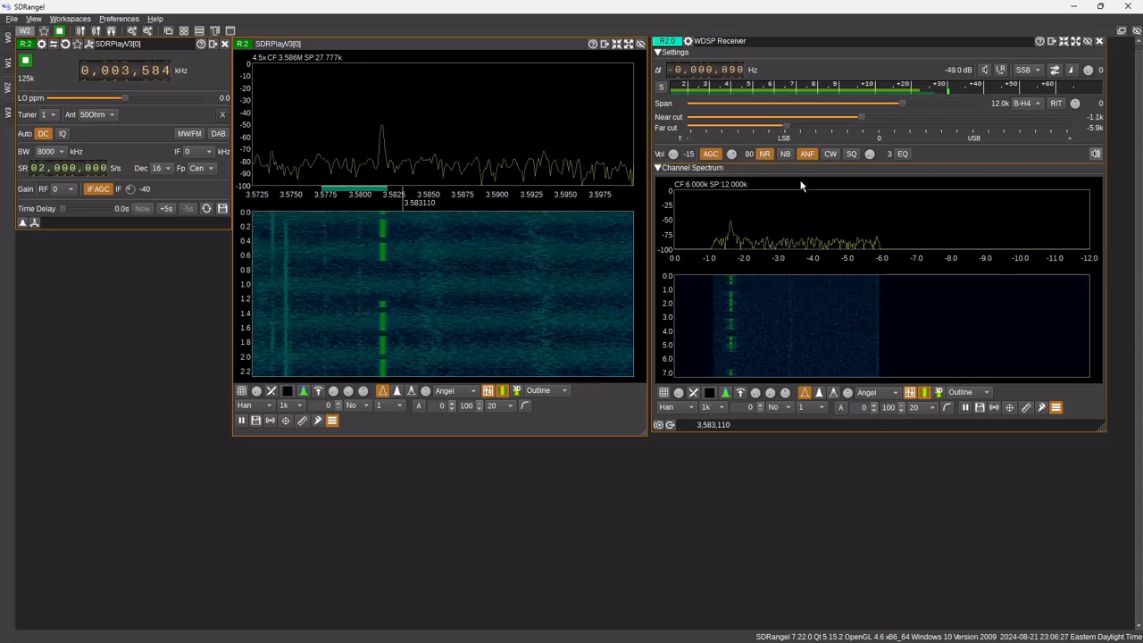
pyautogui.click(787, 155)
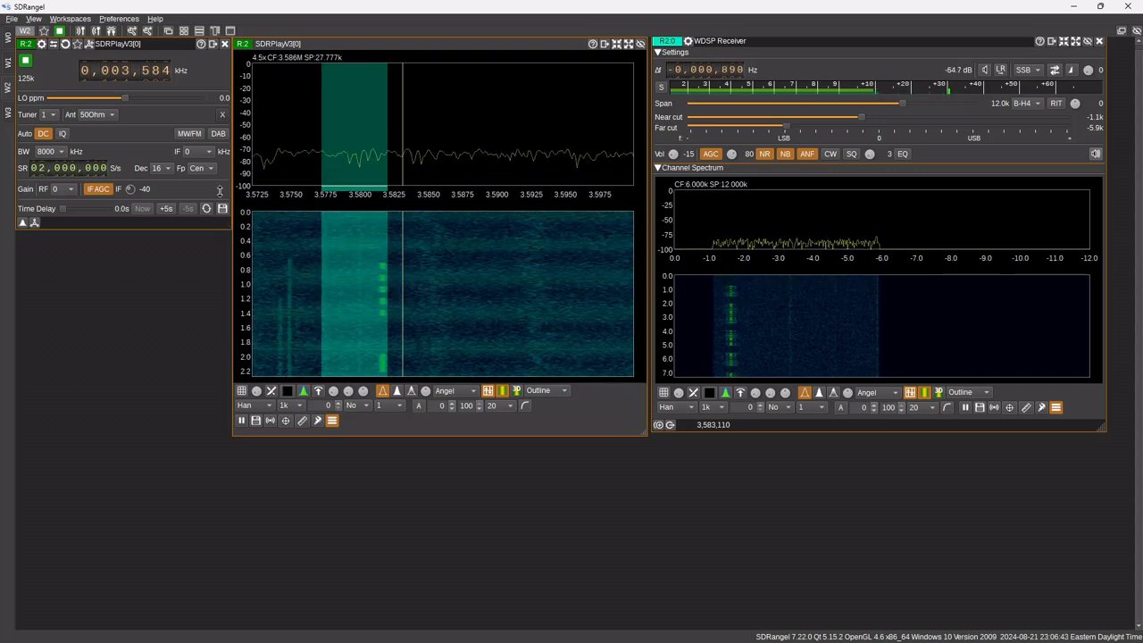
# Step: Look through the other workspaces, including W1 with the WFM Demodulator and W3, and return to workspace W2
pyautogui.click(8, 114)
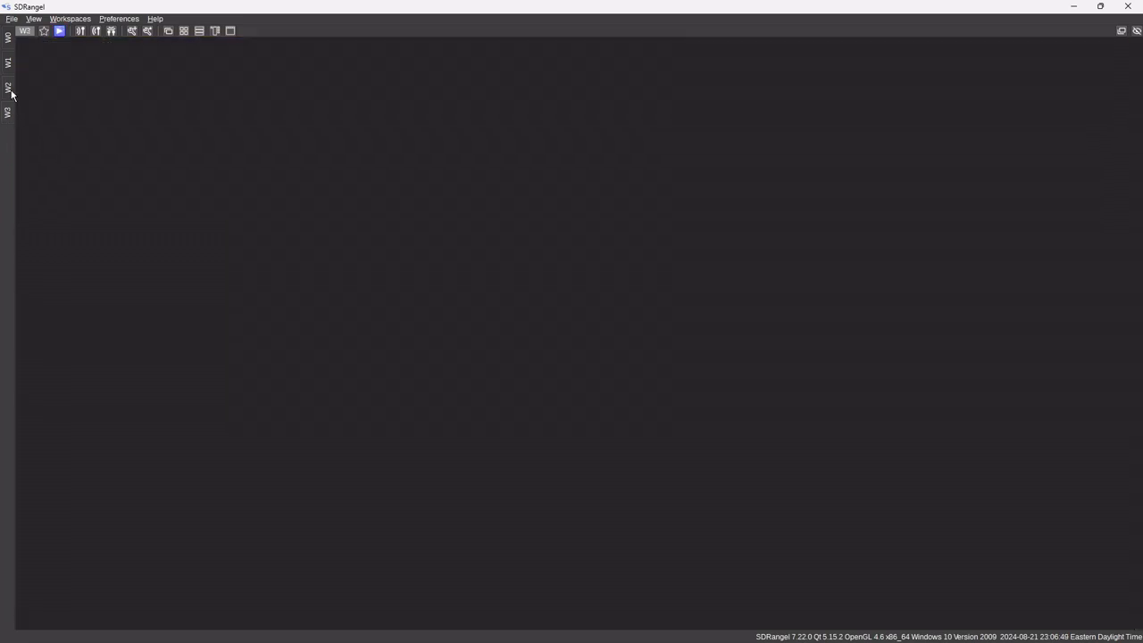
pyautogui.click(8, 88)
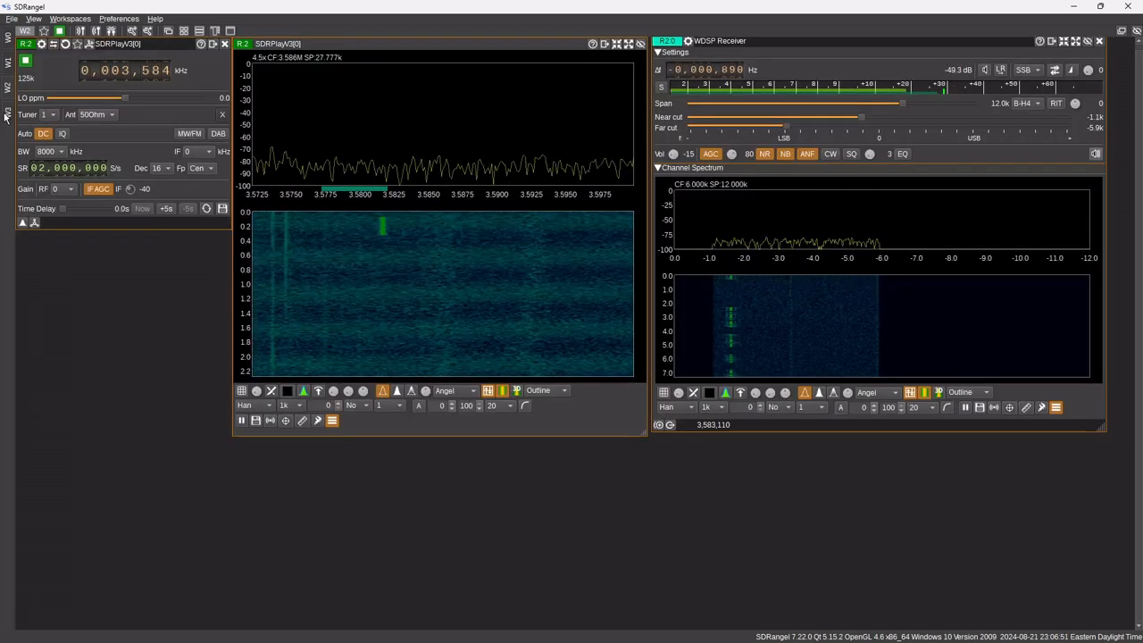
pyautogui.click(8, 64)
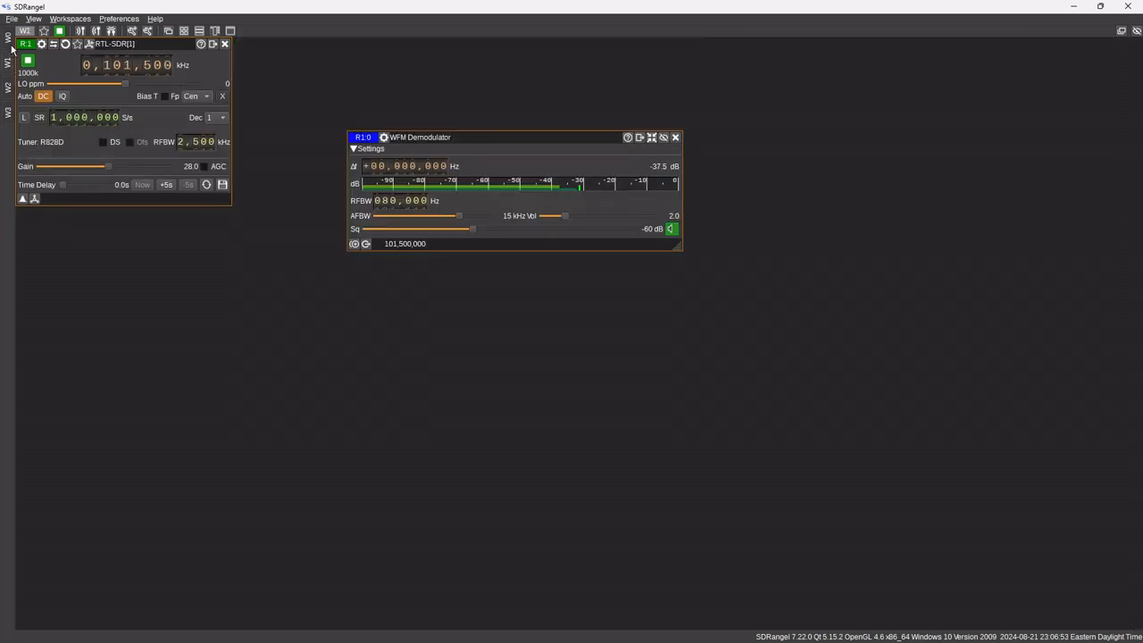
pyautogui.click(12, 50)
pyautogui.click(8, 113)
pyautogui.click(8, 88)
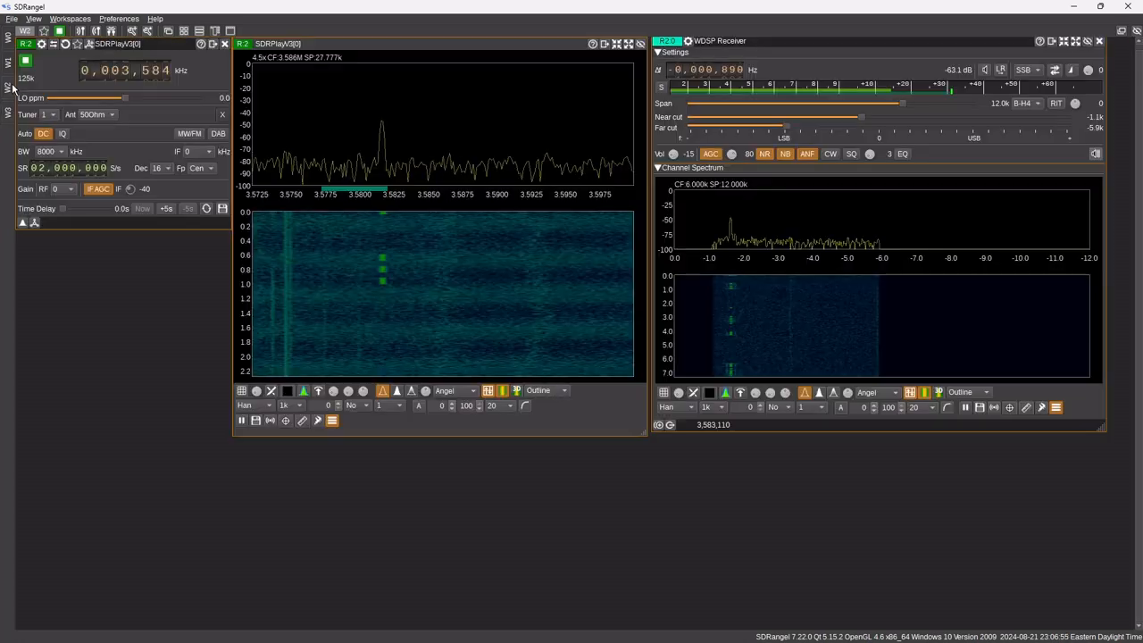
pyautogui.click(9, 64)
pyautogui.click(12, 50)
pyautogui.click(9, 64)
pyautogui.click(8, 87)
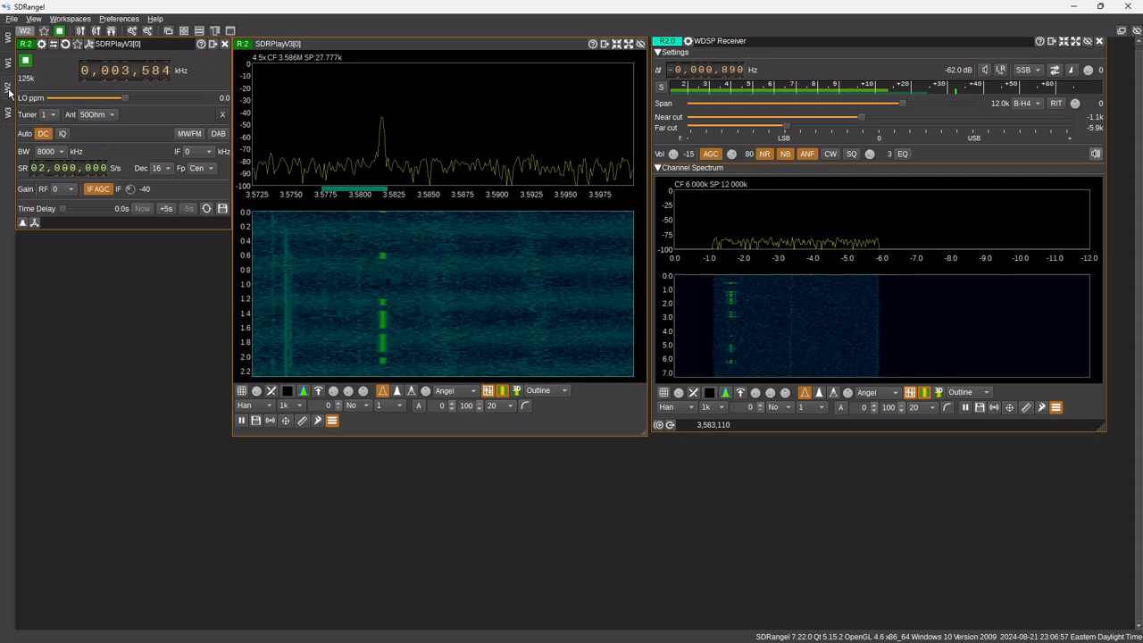
# Step: Add the SID feature to workspace W3 and enlarge its window
pyautogui.click(8, 112)
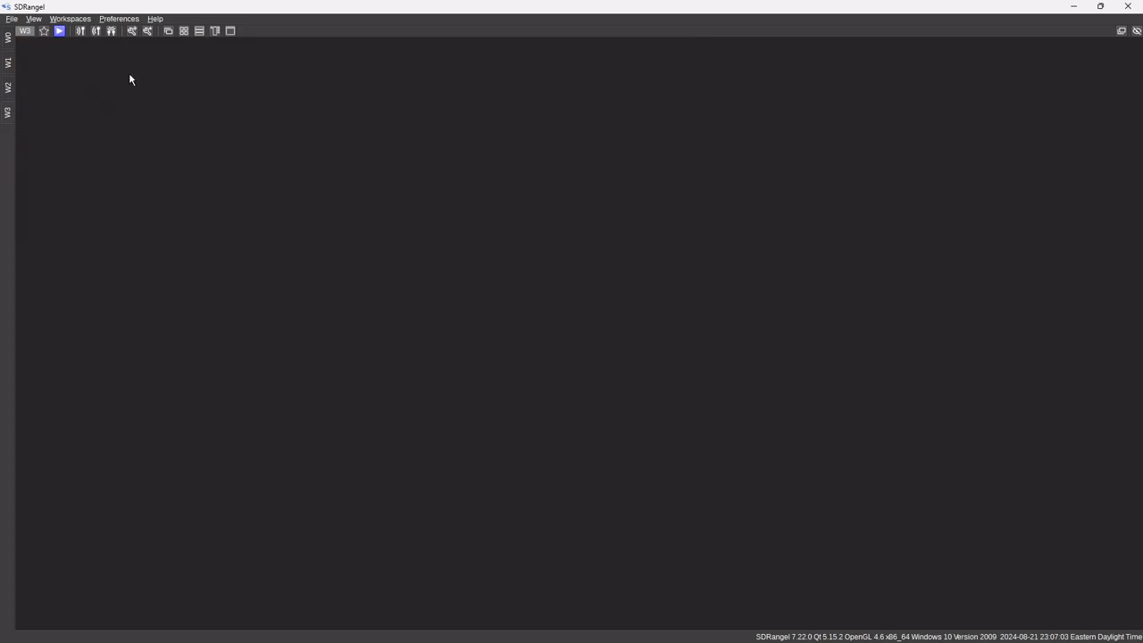
pyautogui.click(132, 32)
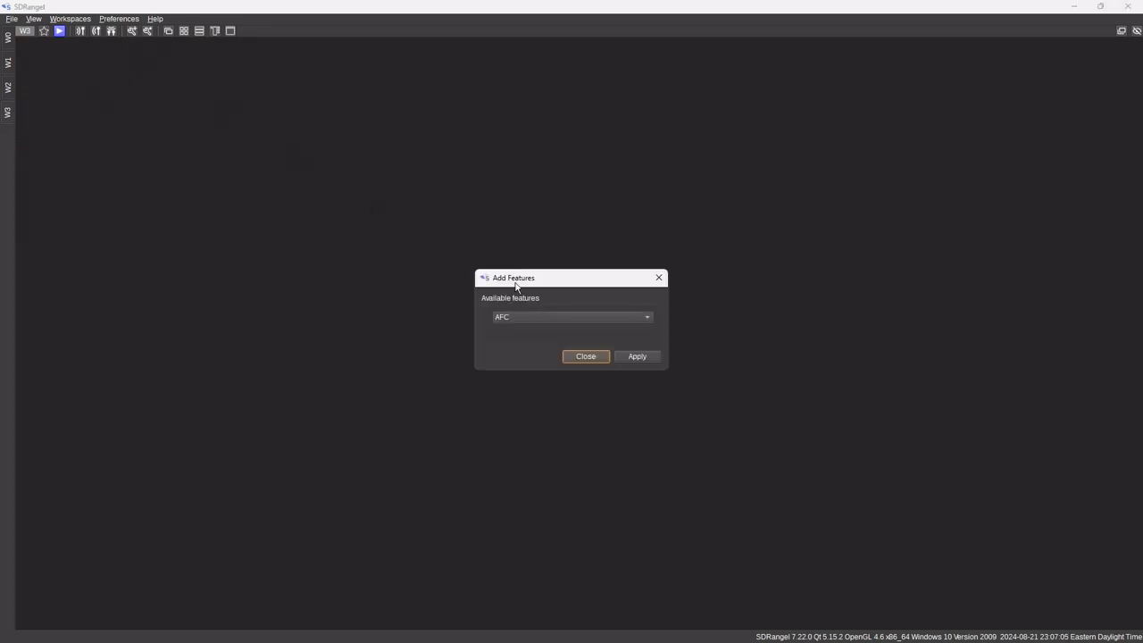
pyautogui.click(626, 317)
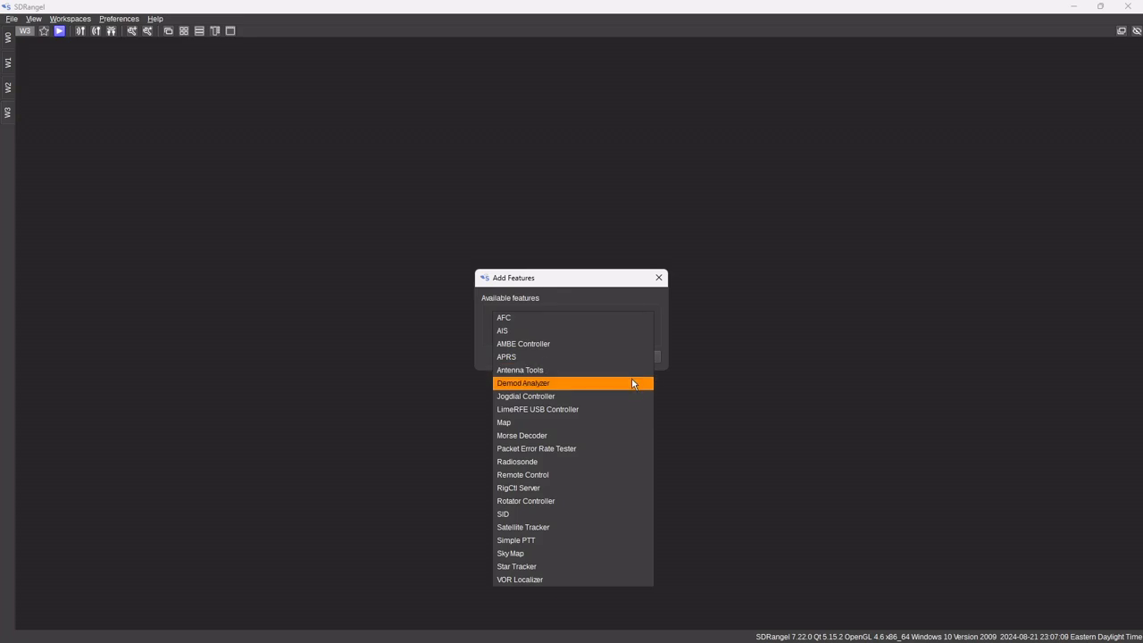
pyautogui.click(629, 515)
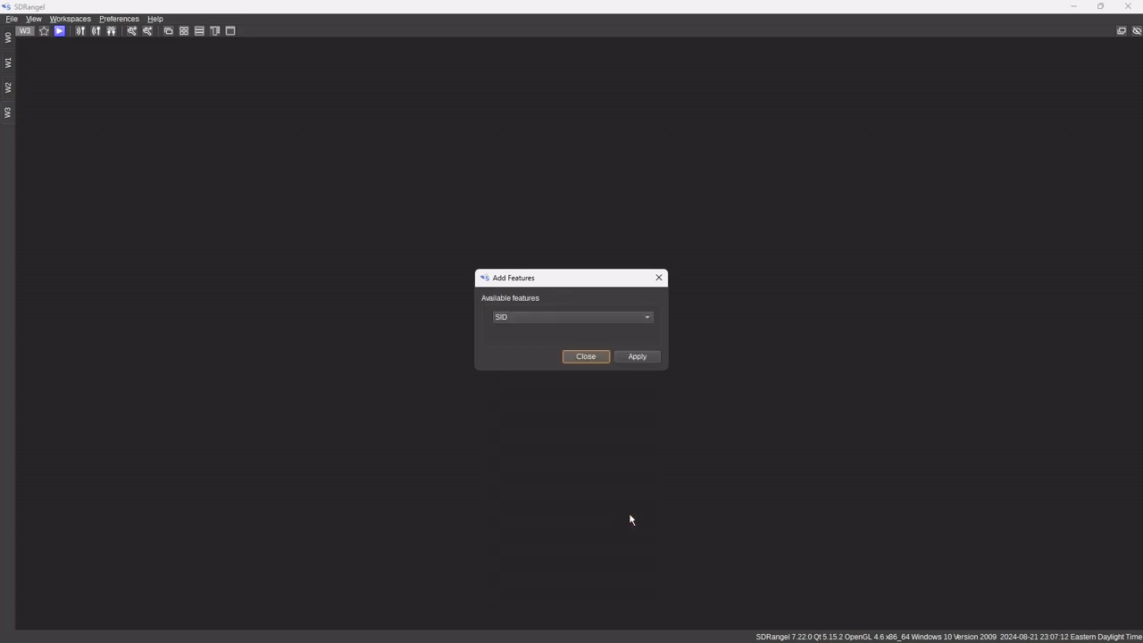
pyautogui.click(637, 356)
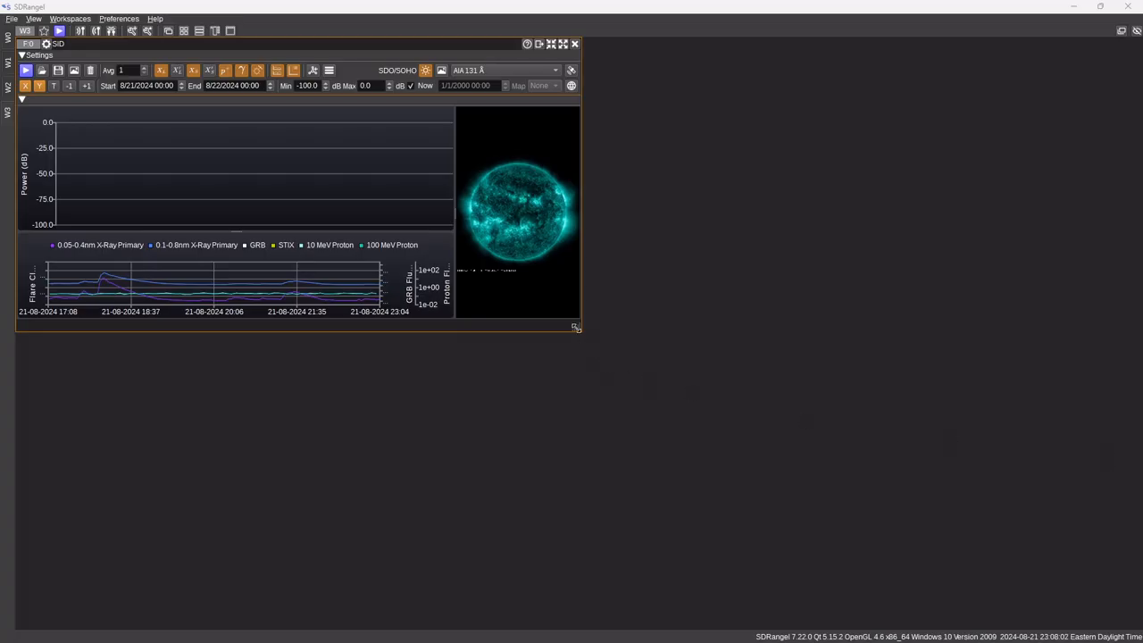
pyautogui.moveTo(576, 329); pyautogui.dragTo(893, 545)
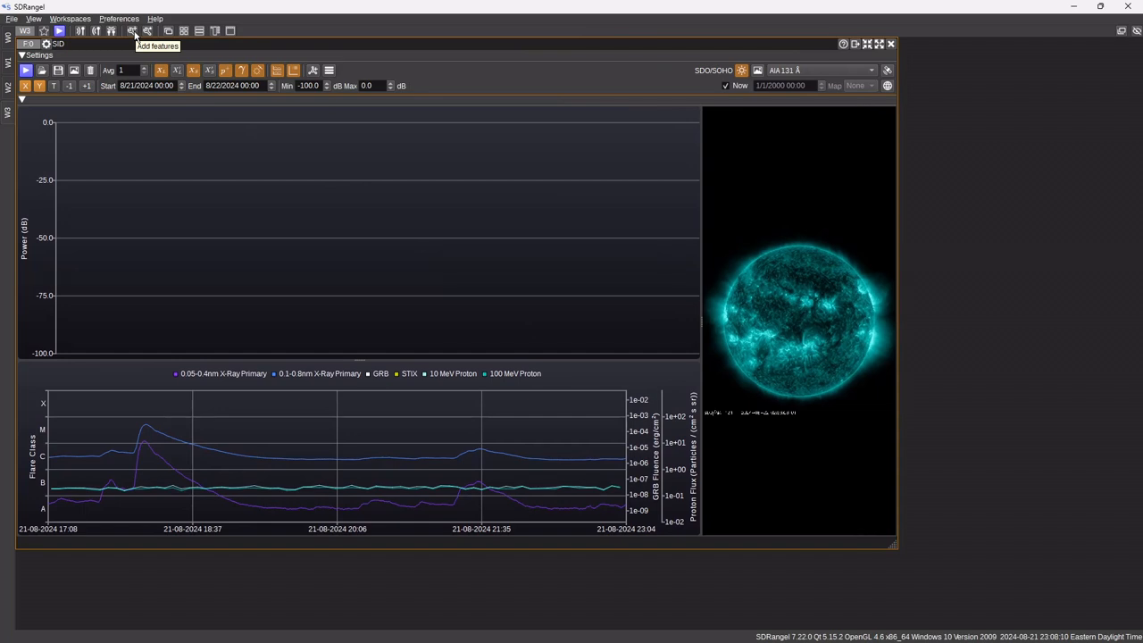
# Step: Set the SID feature's solar image to HMI Intensitygram - Colored and start the feature
pyautogui.click(800, 74)
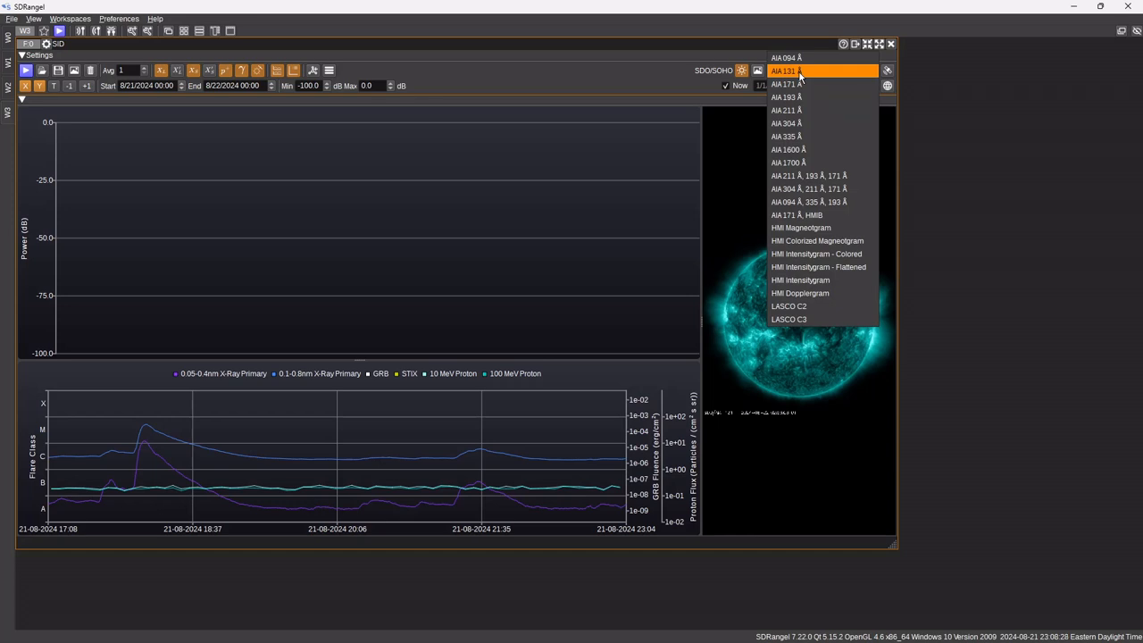
pyautogui.click(858, 255)
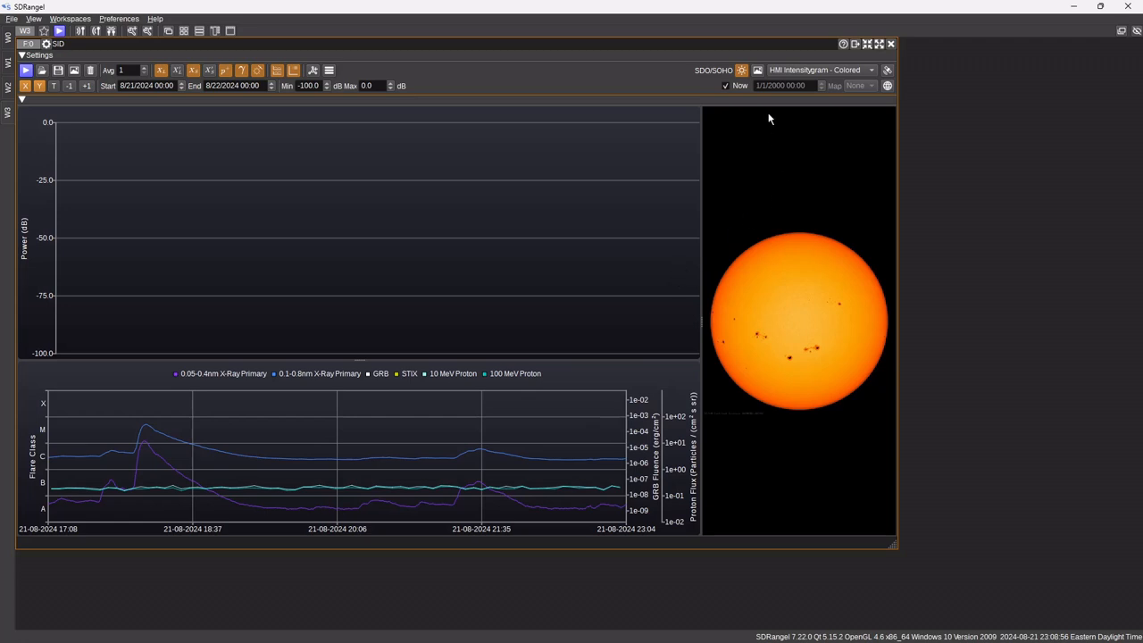
pyautogui.click(25, 71)
# Step: Turn off the current-time option for the SID solar image and set its date to 8/10/2024
pyautogui.click(724, 85)
pyautogui.click(773, 85)
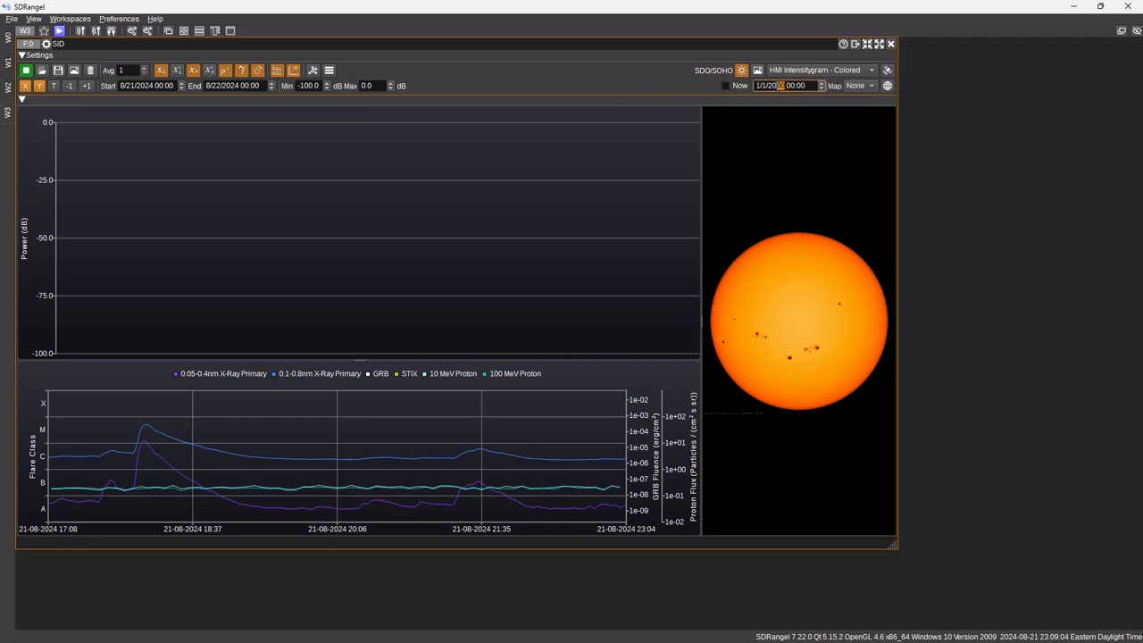
pyautogui.write('2024')
pyautogui.click(757, 86)
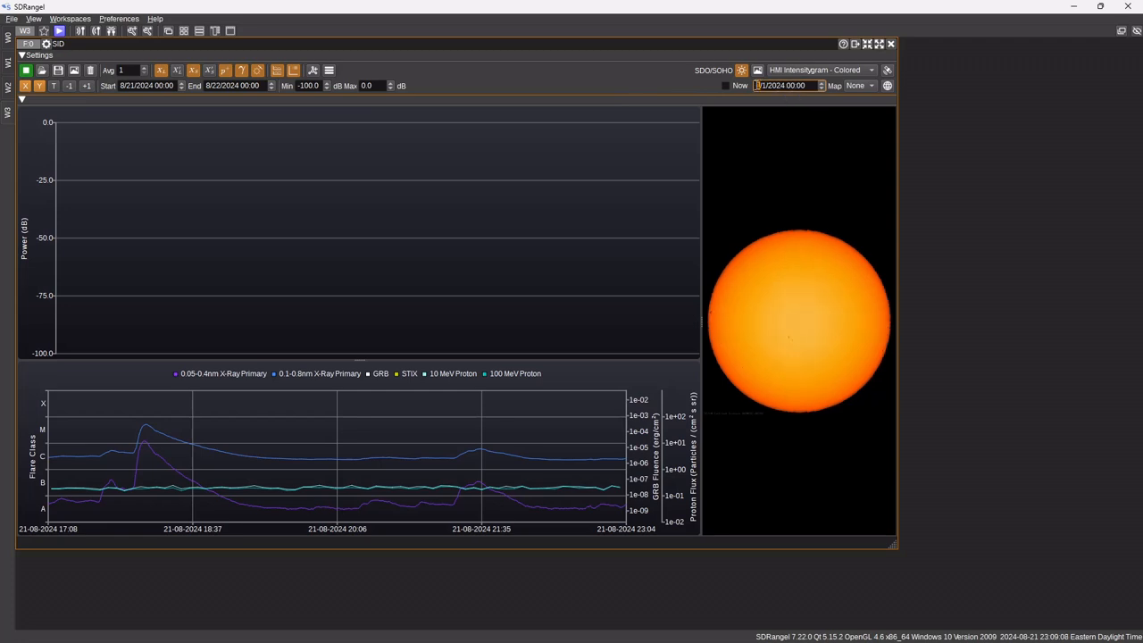
pyautogui.write('8/20')
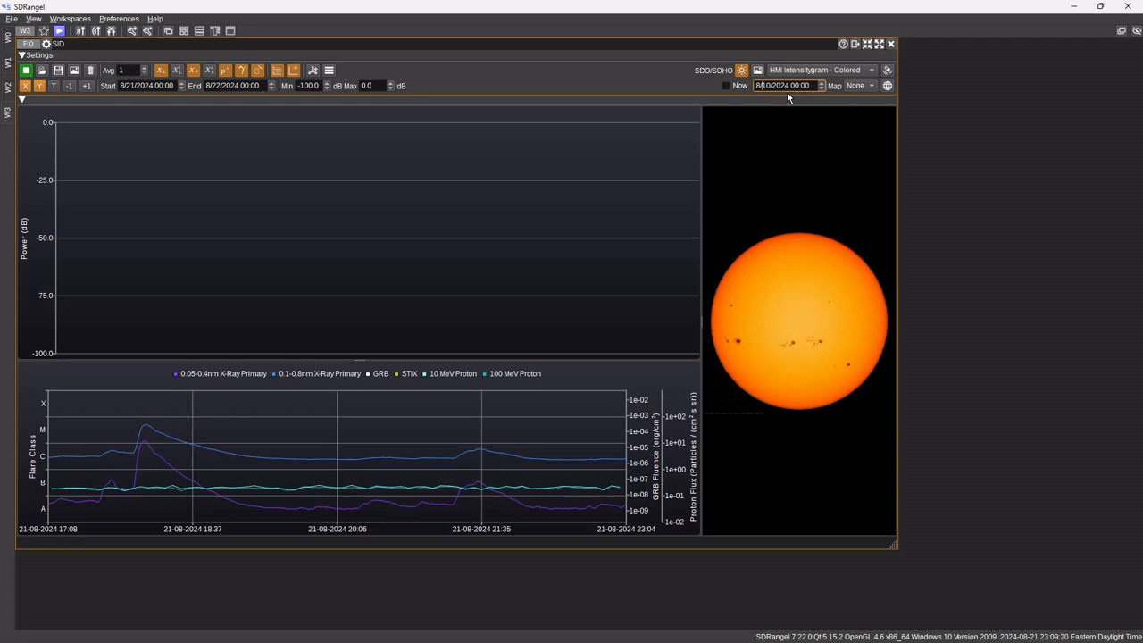
# Step: Advance the SID solar image date to 8/24/2024
pyautogui.press('Up')
pyautogui.press('Up')
pyautogui.press('Up')
pyautogui.press('Up')
pyautogui.press('Up')
pyautogui.press('Up')
pyautogui.press('Up')
pyautogui.press('Up')
pyautogui.click(889, 86)
pyautogui.click(742, 71)
pyautogui.click(872, 71)
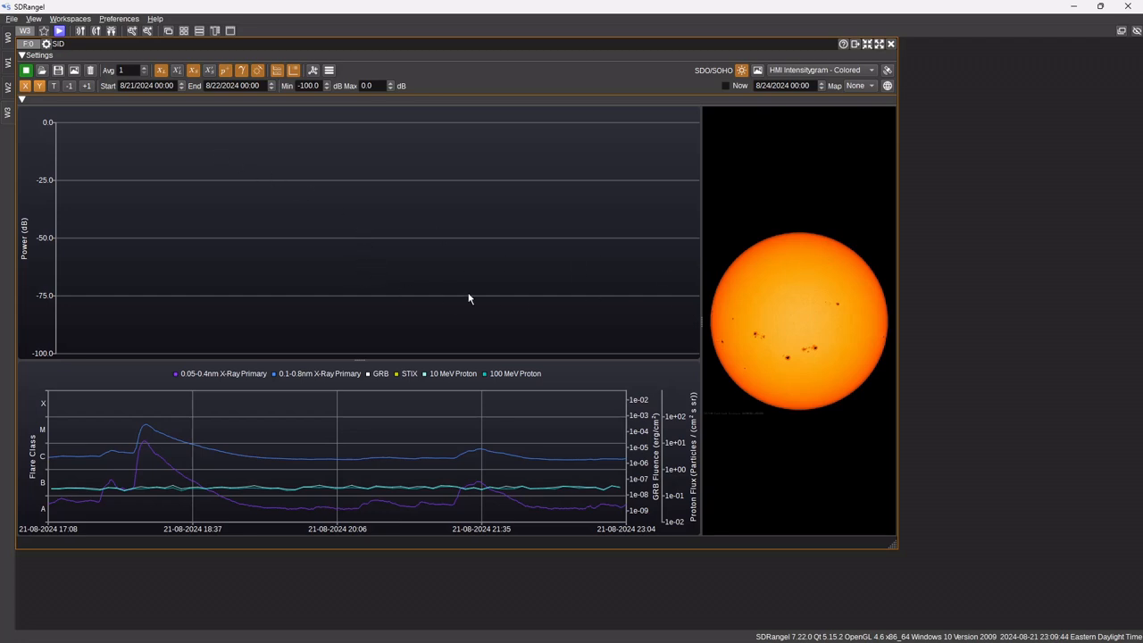
# Step: Add the Satellite Tracker feature to workspace W3
pyautogui.click(131, 31)
pyautogui.click(614, 314)
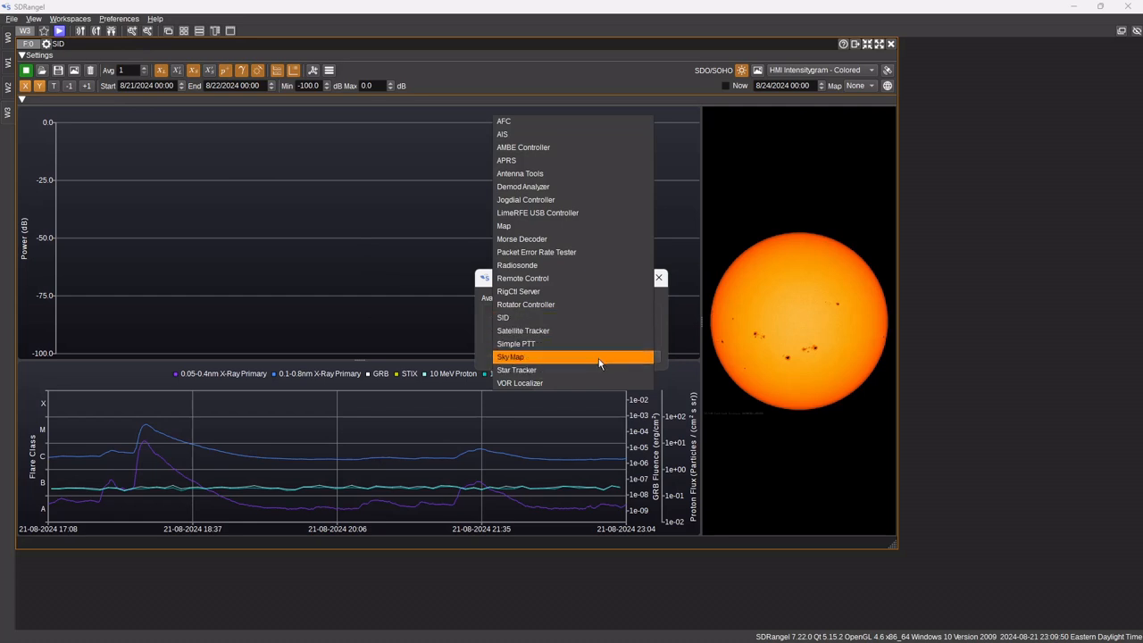
pyautogui.click(600, 331)
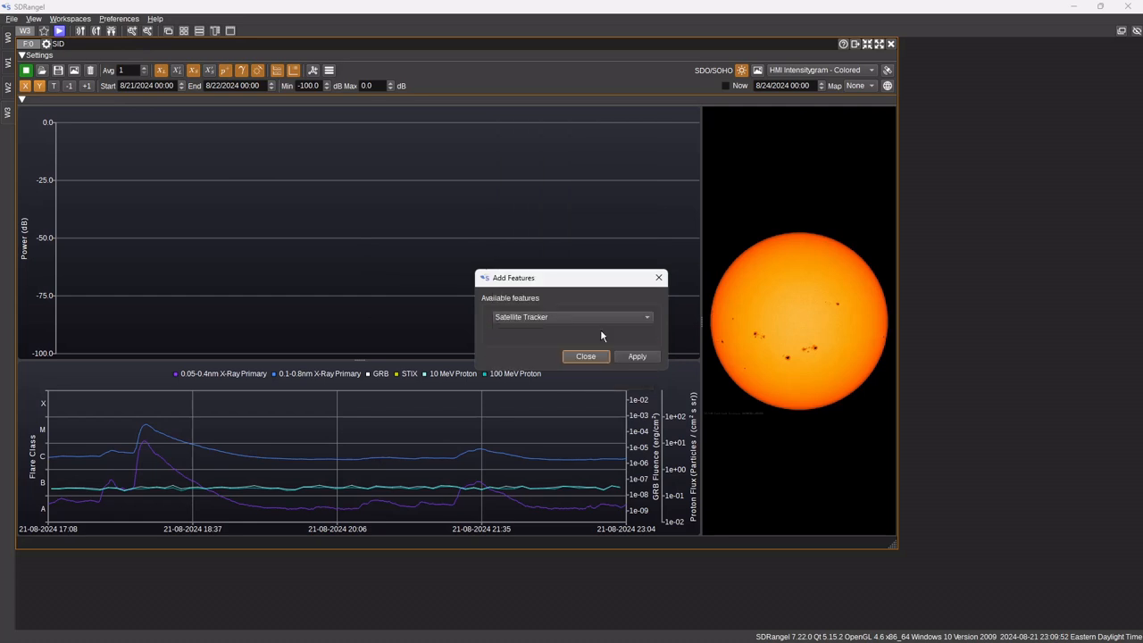
pyautogui.click(635, 357)
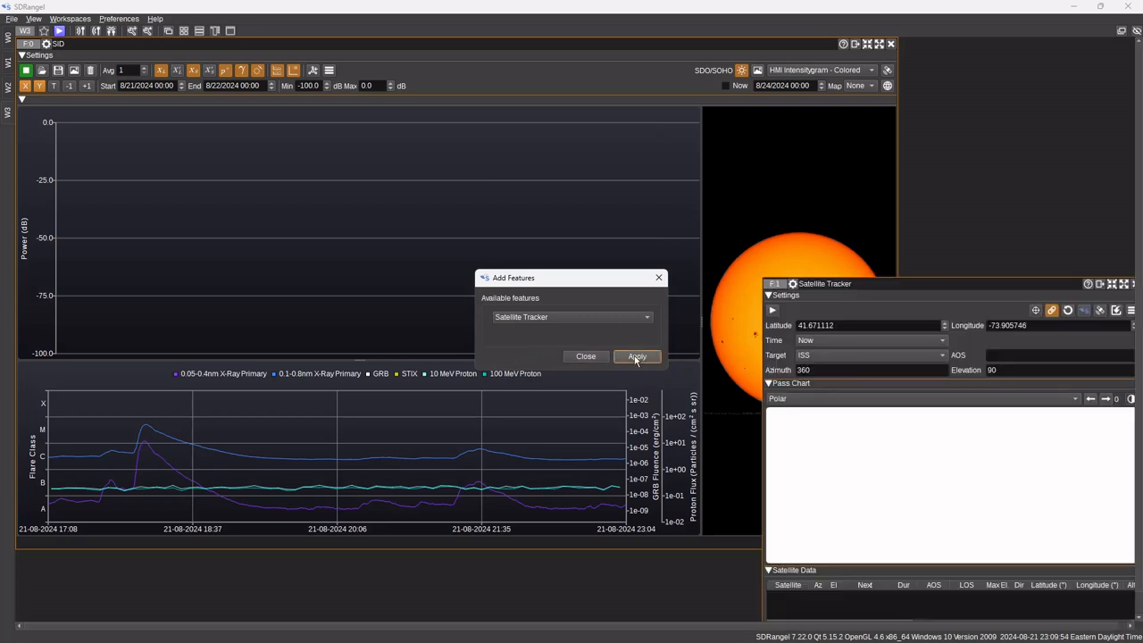
pyautogui.click(584, 356)
# Step: Move and enlarge the Satellite Tracker window over the SID window, and start tracking the ISS
pyautogui.moveTo(847, 260); pyautogui.dragTo(421, 101)
pyautogui.moveTo(540, 448); pyautogui.dragTo(796, 600)
pyautogui.moveTo(587, 100); pyautogui.dragTo(598, 57)
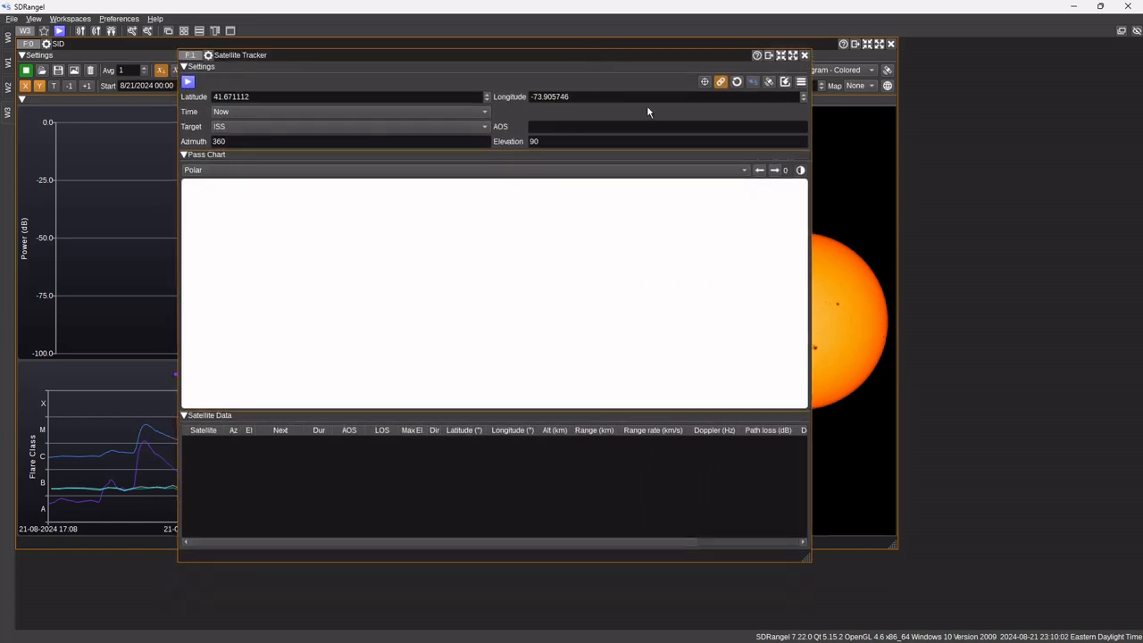
pyautogui.click(189, 82)
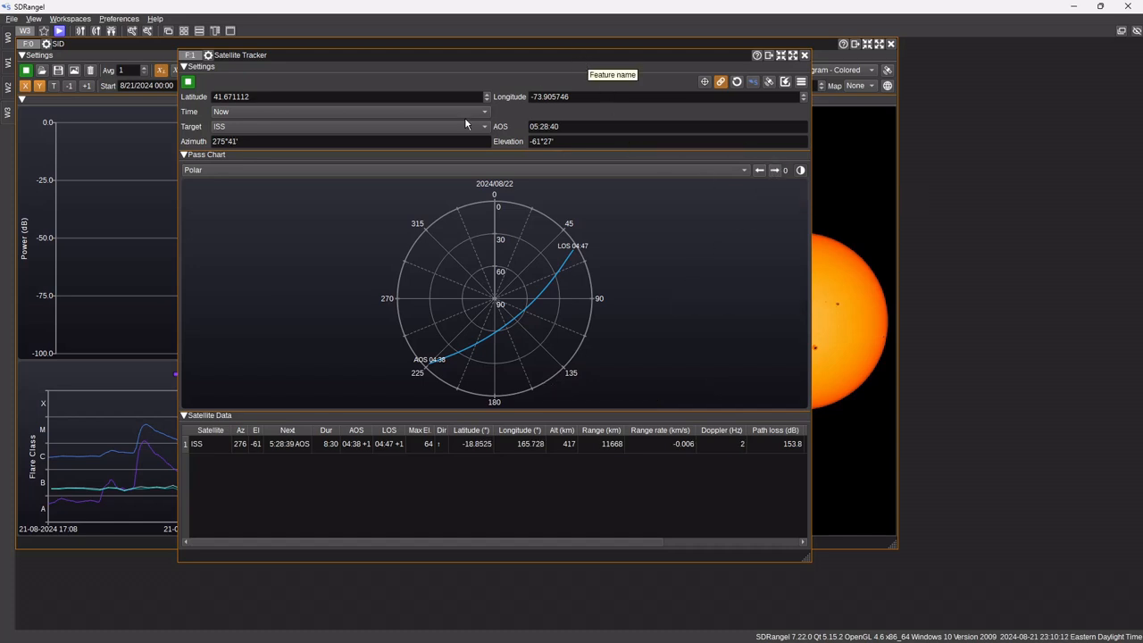
# Step: Add the Map feature to workspace W3, and move and enlarge its window over the Satellite Tracker
pyautogui.click(131, 31)
pyautogui.click(565, 315)
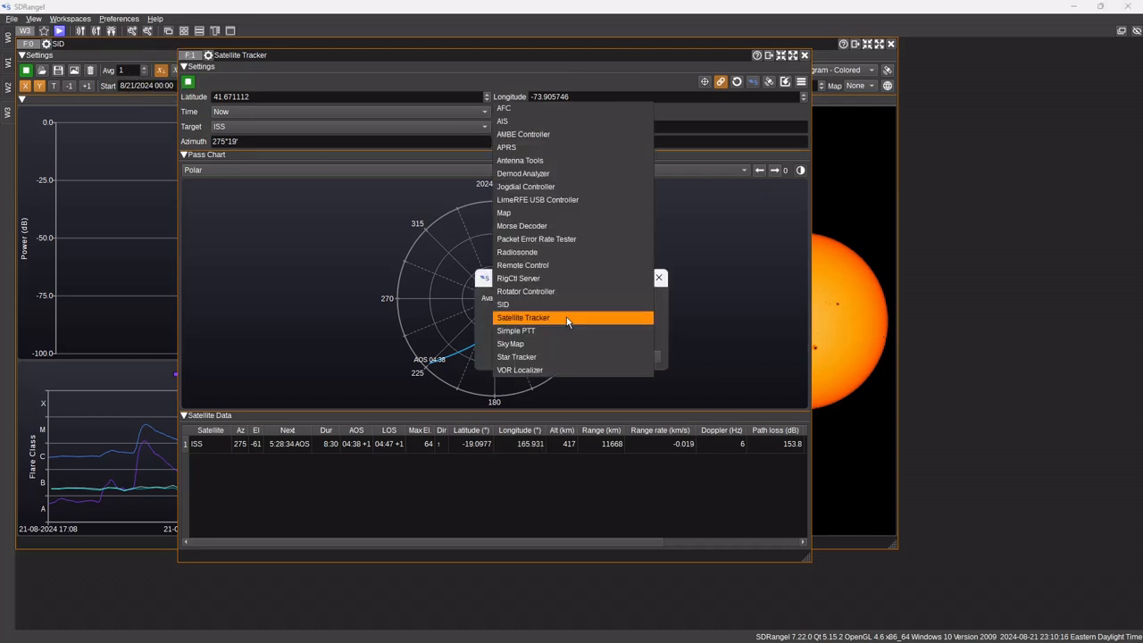
pyautogui.click(571, 212)
pyautogui.click(638, 356)
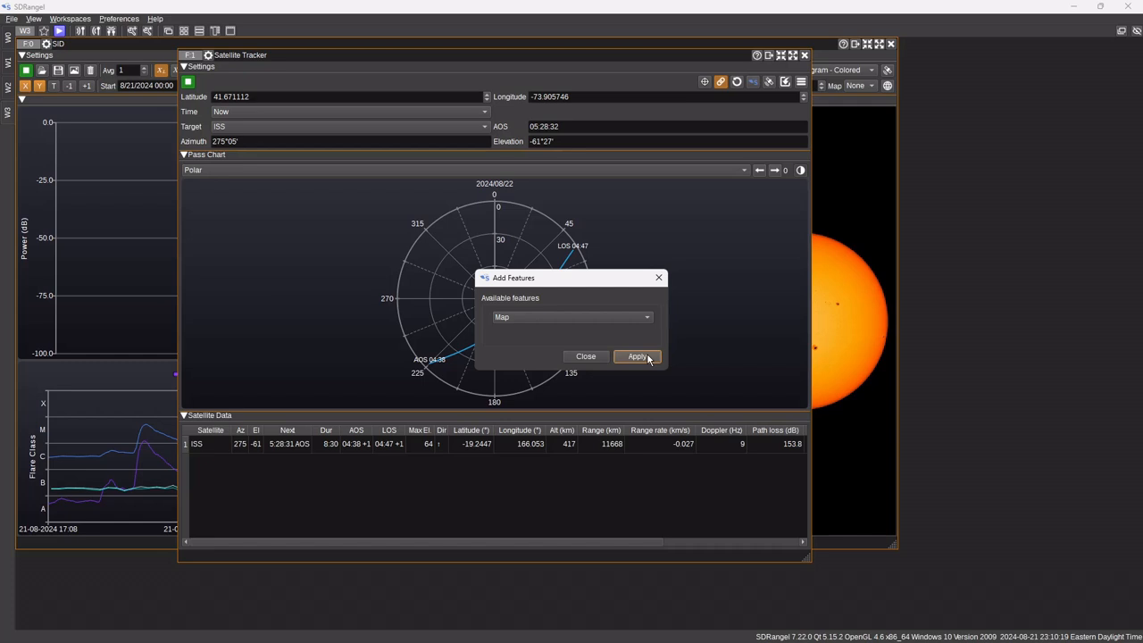
pyautogui.click(586, 356)
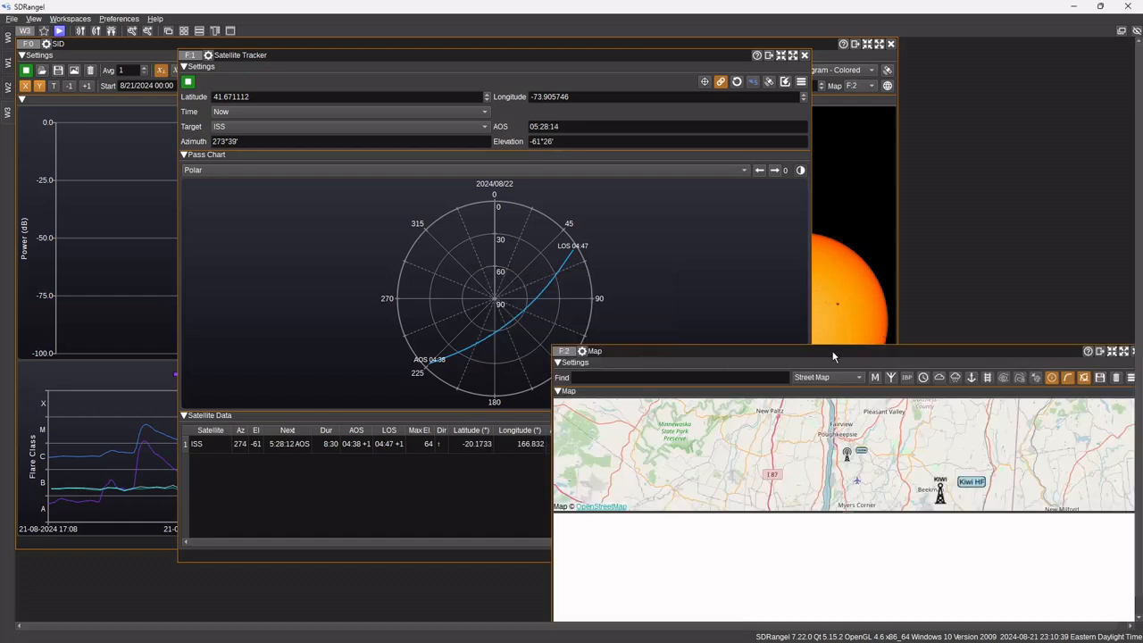
pyautogui.moveTo(832, 353); pyautogui.dragTo(456, 65)
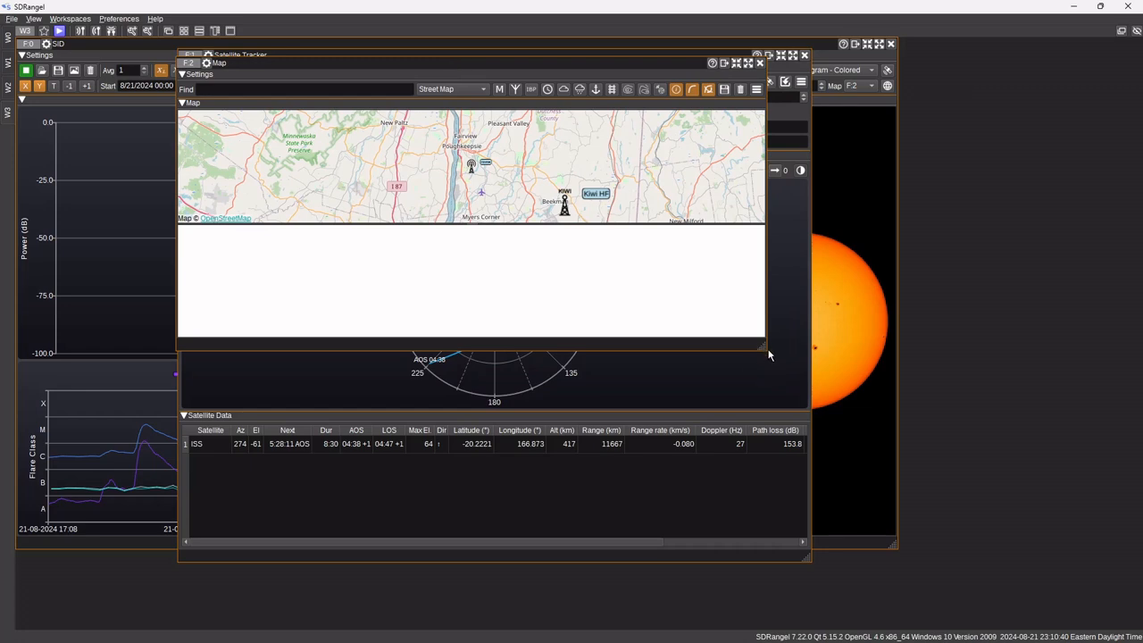
pyautogui.moveTo(765, 341); pyautogui.dragTo(990, 581)
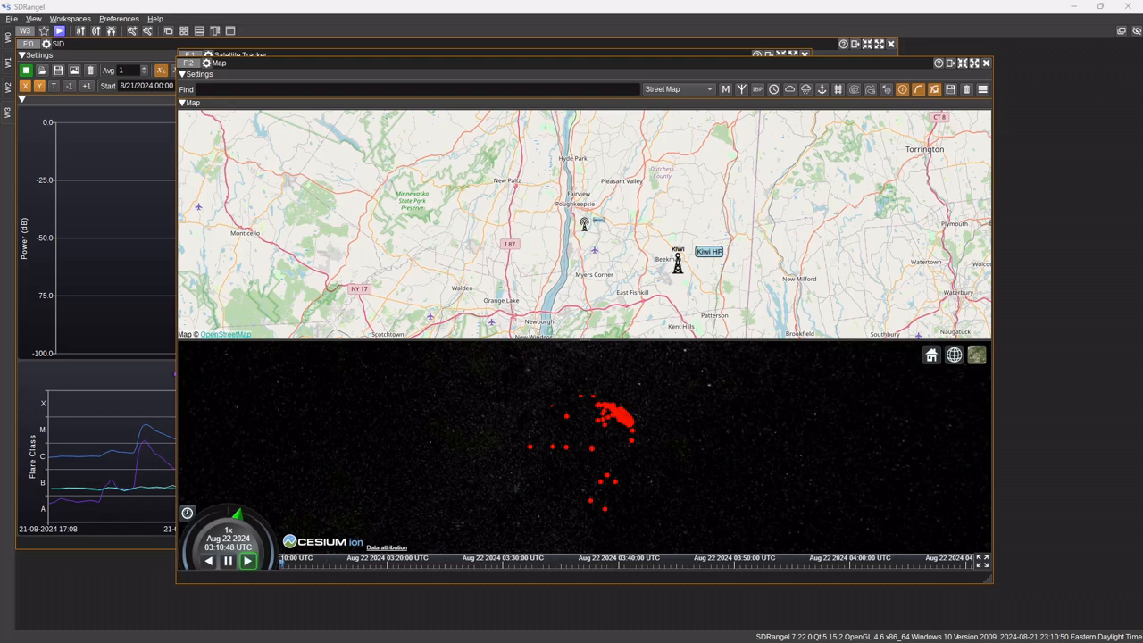
# Step: In the Map's display settings, disable the ACARSDemod, ADSBDemod, AIS, APRS and APTDemod map items
pyautogui.moveTo(1141, 134); pyautogui.dragTo(434, 99)
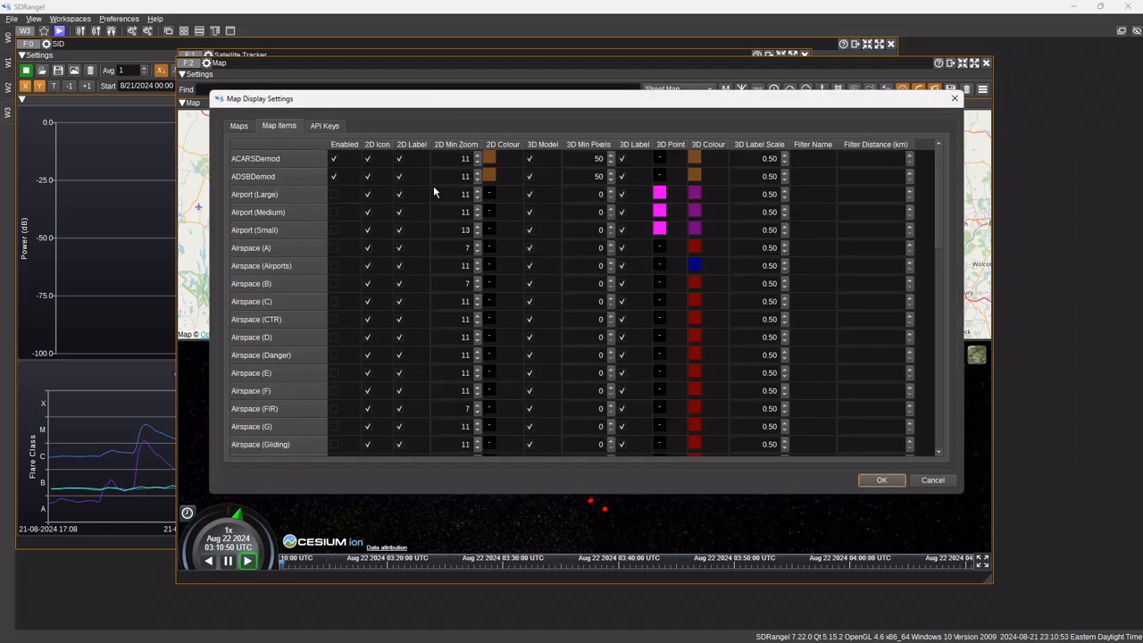
pyautogui.click(333, 158)
pyautogui.click(333, 176)
pyautogui.scroll(-4, 338, 263)
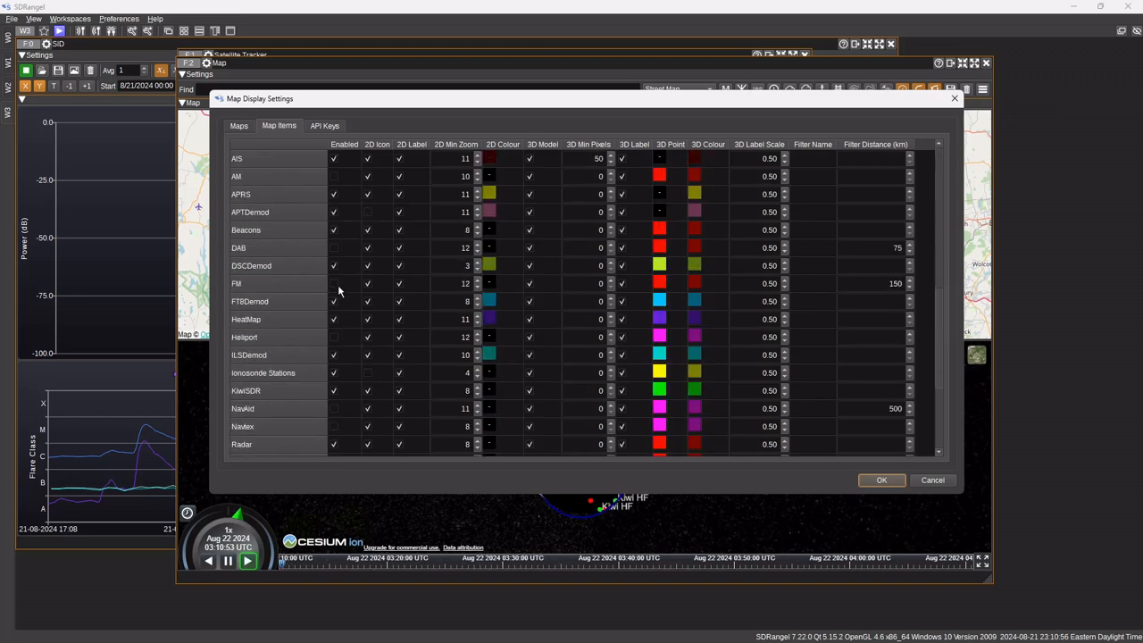
pyautogui.click(333, 373)
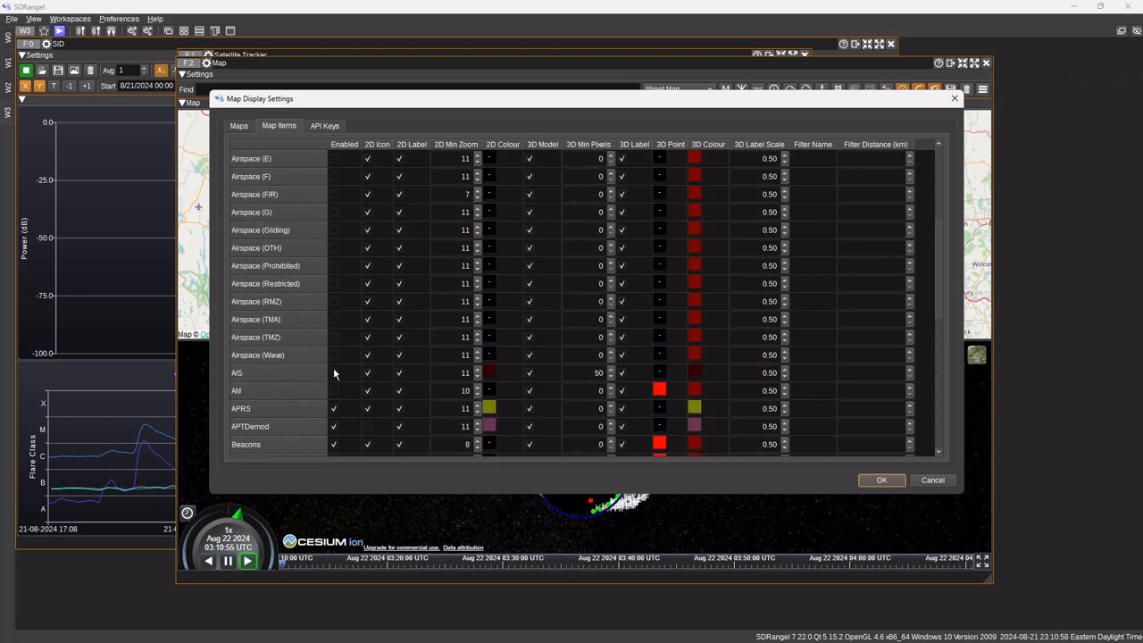
pyautogui.click(333, 408)
pyautogui.click(333, 426)
# Step: Disable the Beacons, DSCDemod, FT8Demod, HeatMap, ILSDemod, Ionosonde Stations and KiwiSDR map items
pyautogui.scroll(-2, 337, 434)
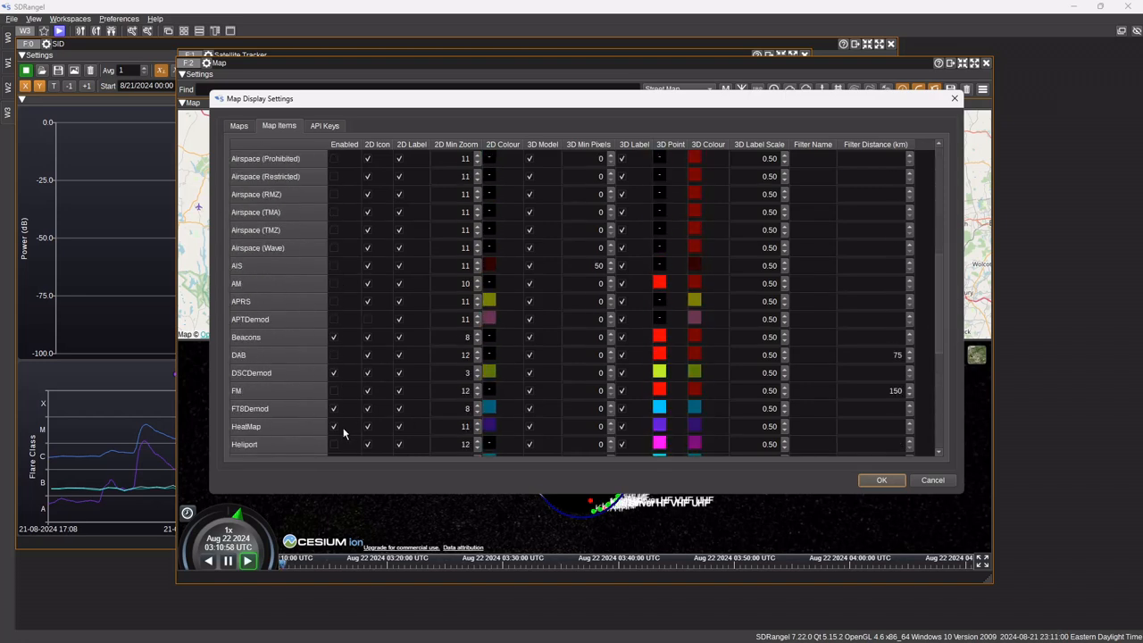
pyautogui.click(333, 341)
pyautogui.click(332, 377)
pyautogui.scroll(-4, 351, 413)
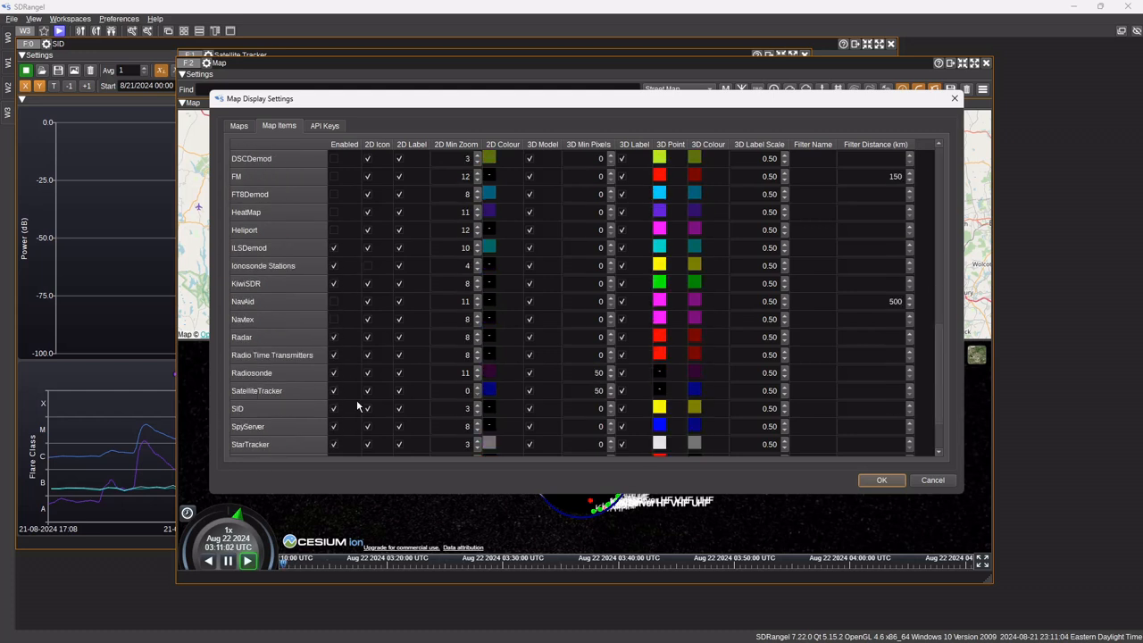
pyautogui.click(333, 248)
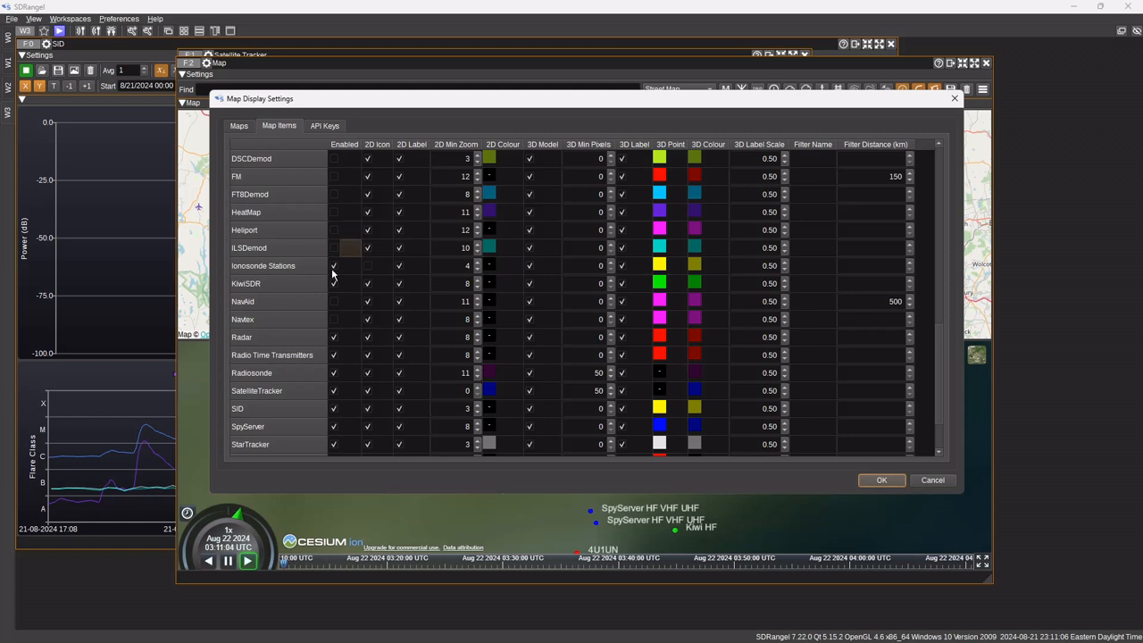
pyautogui.click(333, 265)
pyautogui.click(333, 283)
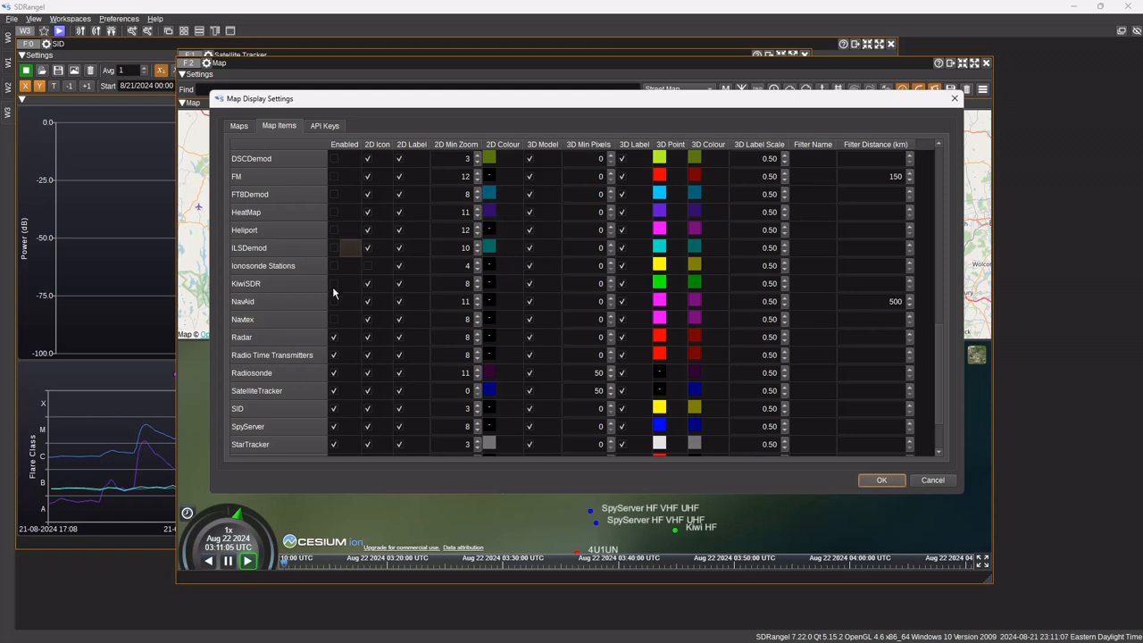
# Step: Disable the Radar, Radio Time Transmitters, Radiosonde, SID, SpyServer, StarTracker and VORLocalizer map items, keep SatelliteTracker enabled, and apply the settings
pyautogui.click(333, 337)
pyautogui.click(333, 355)
pyautogui.click(332, 373)
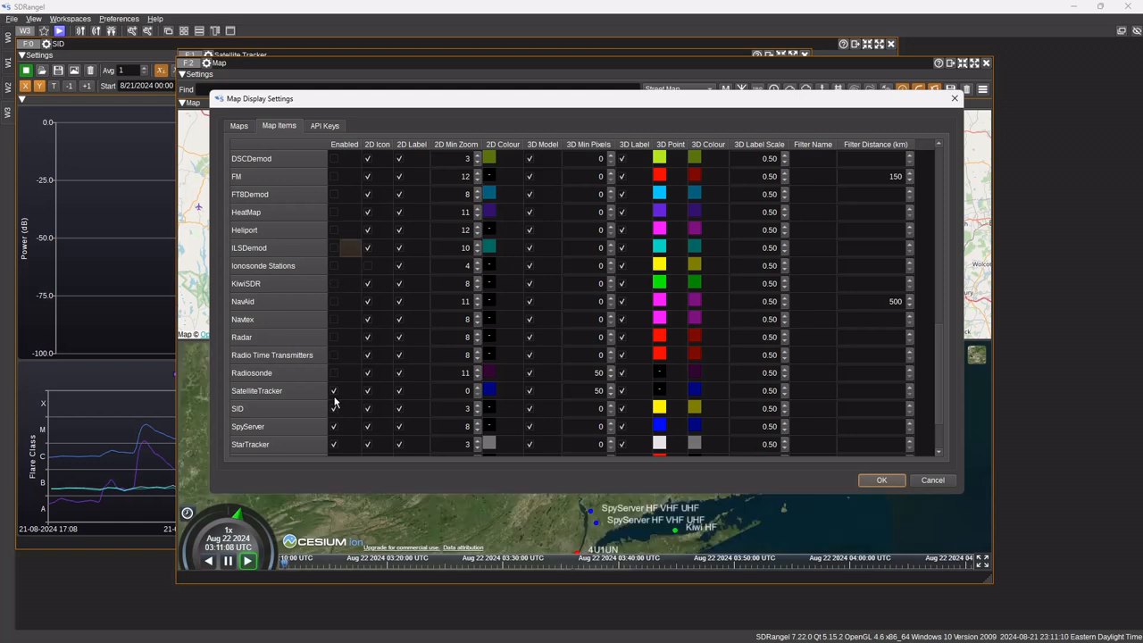
pyautogui.click(334, 408)
pyautogui.click(334, 426)
pyautogui.click(333, 444)
pyautogui.scroll(-2, 333, 444)
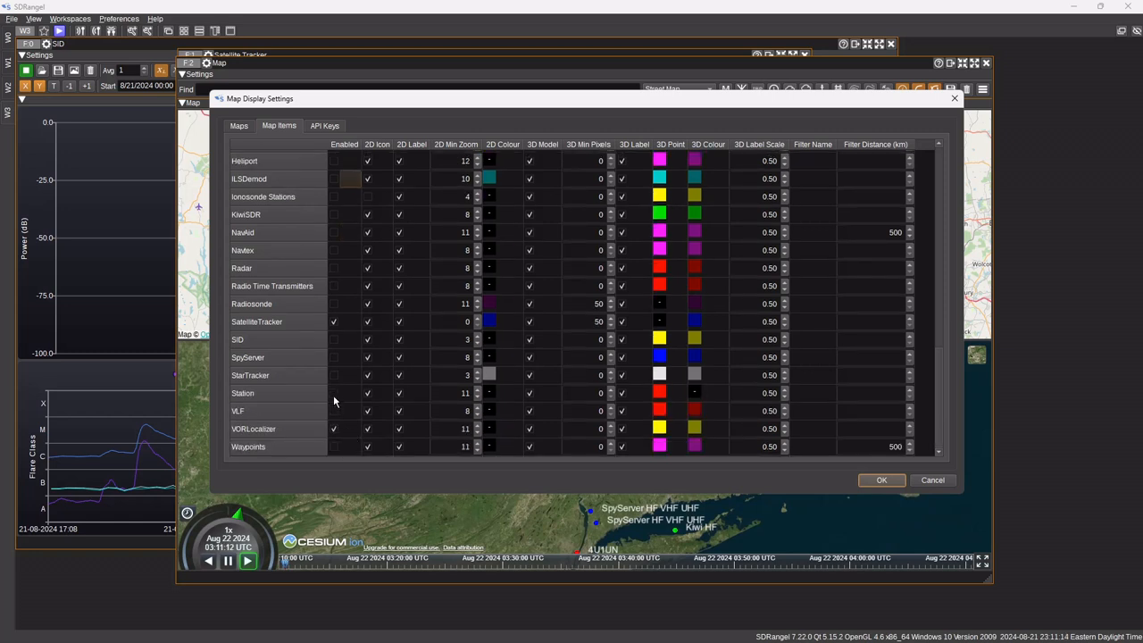
pyautogui.click(334, 429)
pyautogui.click(896, 480)
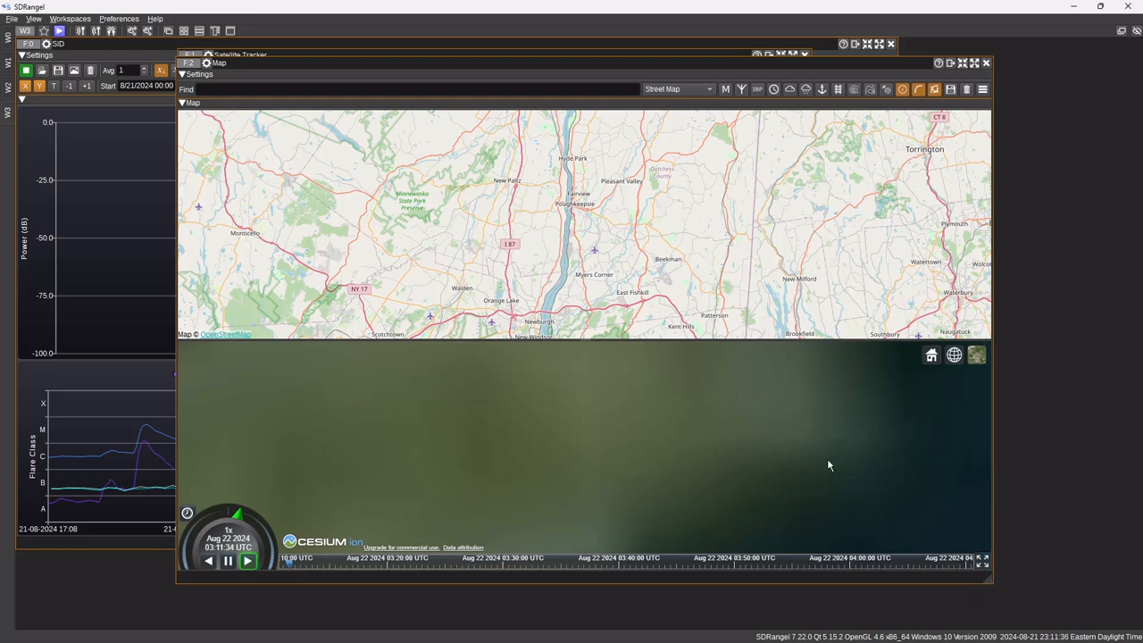
# Step: Rotate the 3D globe to the ISS and examine the station and its orbit track up close
pyautogui.scroll(-8, 785, 455)
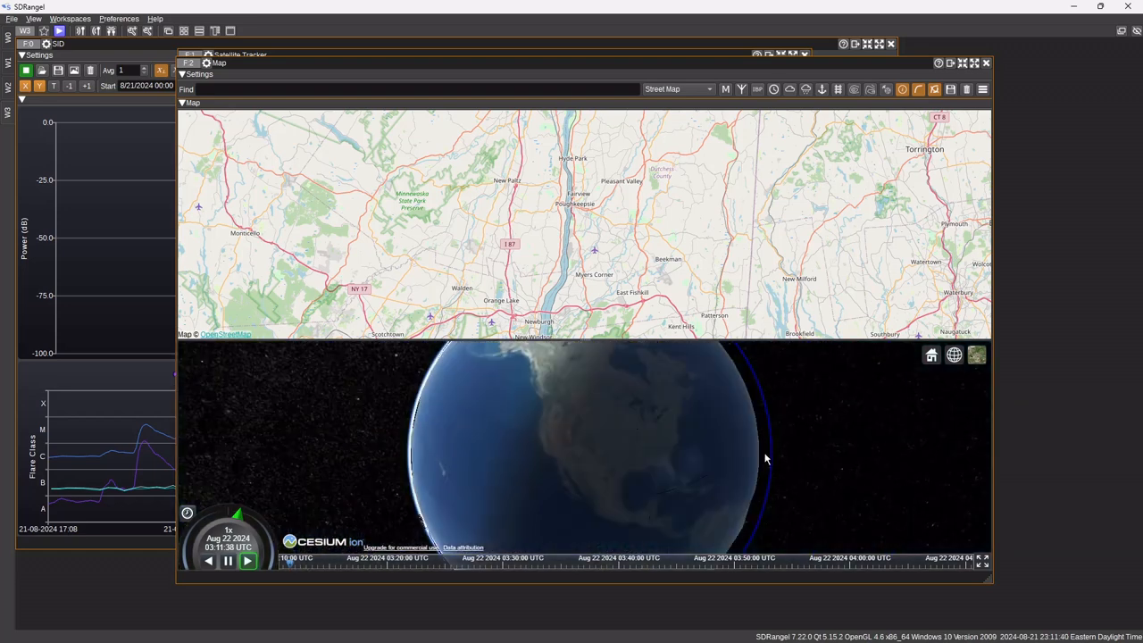
pyautogui.scroll(-3, 765, 459)
pyautogui.moveTo(625, 419); pyautogui.dragTo(756, 389)
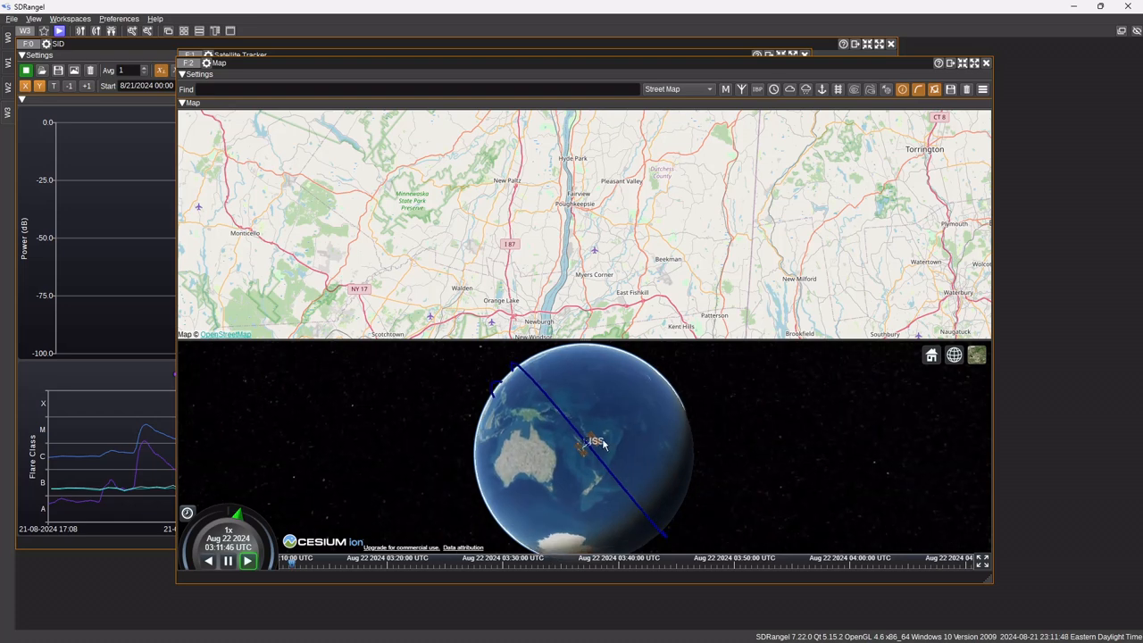
pyautogui.scroll(3, 597, 438)
pyautogui.scroll(2, 598, 469)
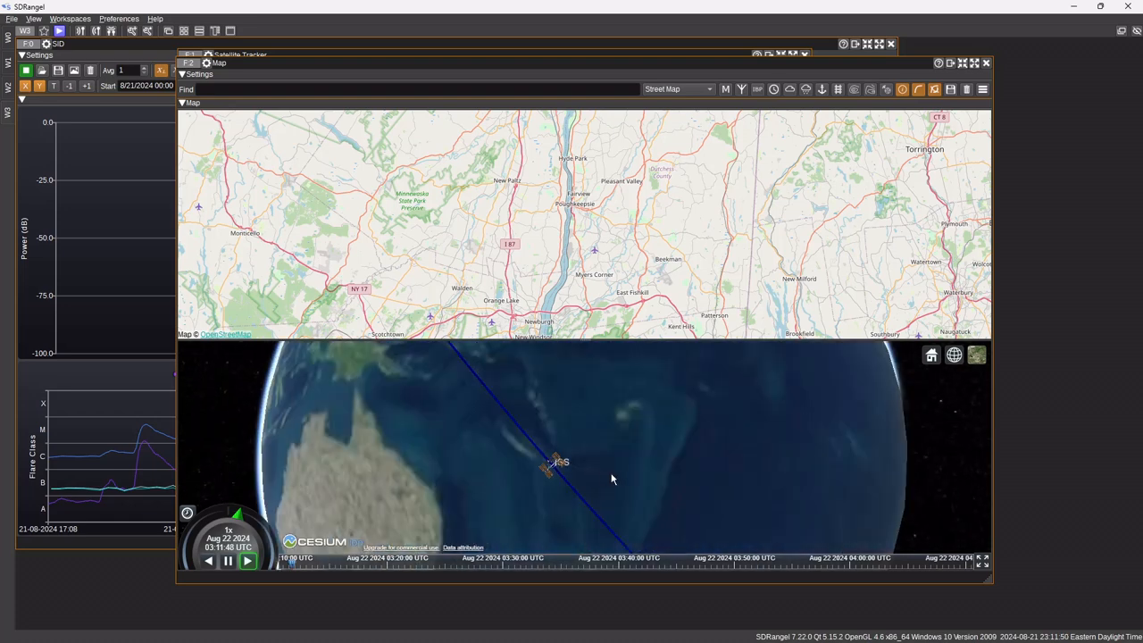
# Step: Select the ISS on the 3D globe, make the camera track it, and close its information box
pyautogui.scroll(-5, 638, 463)
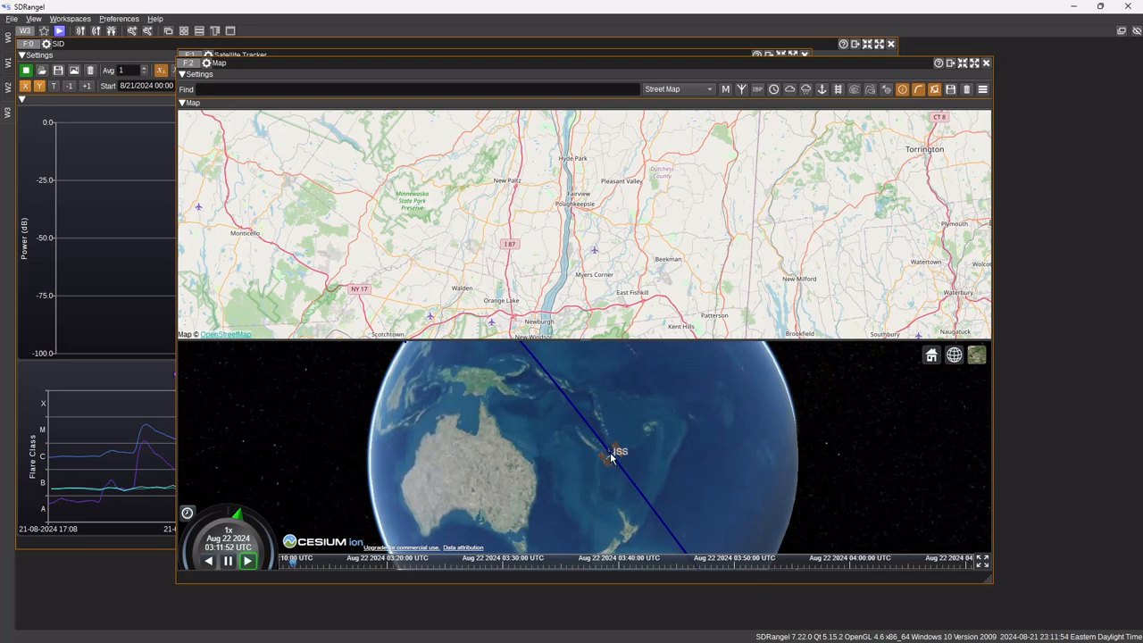
pyautogui.click(612, 454)
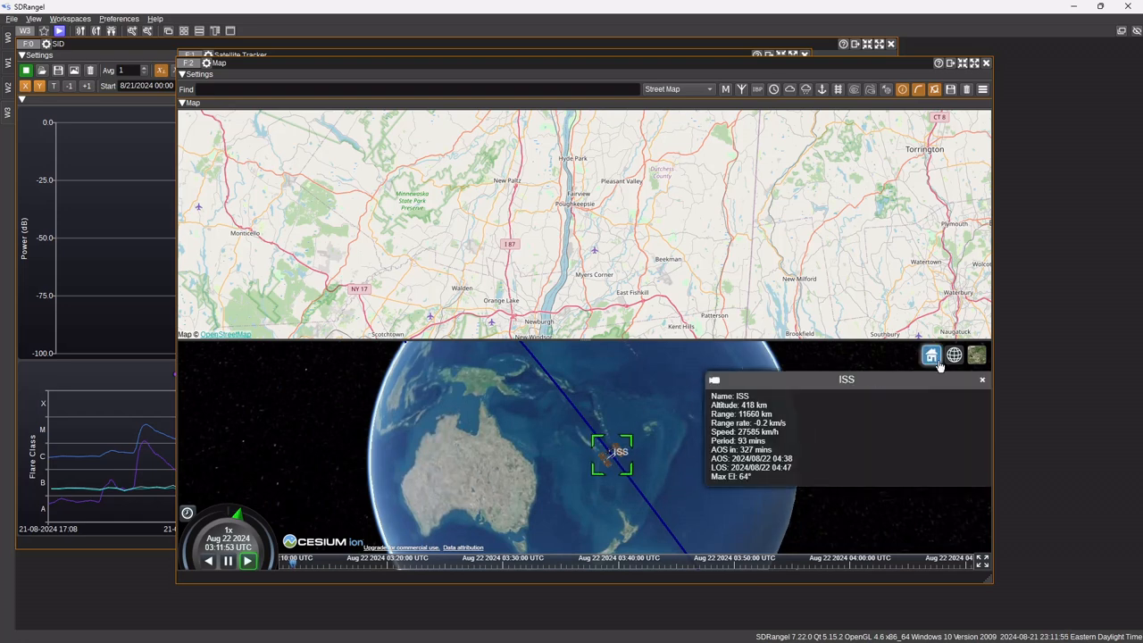
pyautogui.click(714, 382)
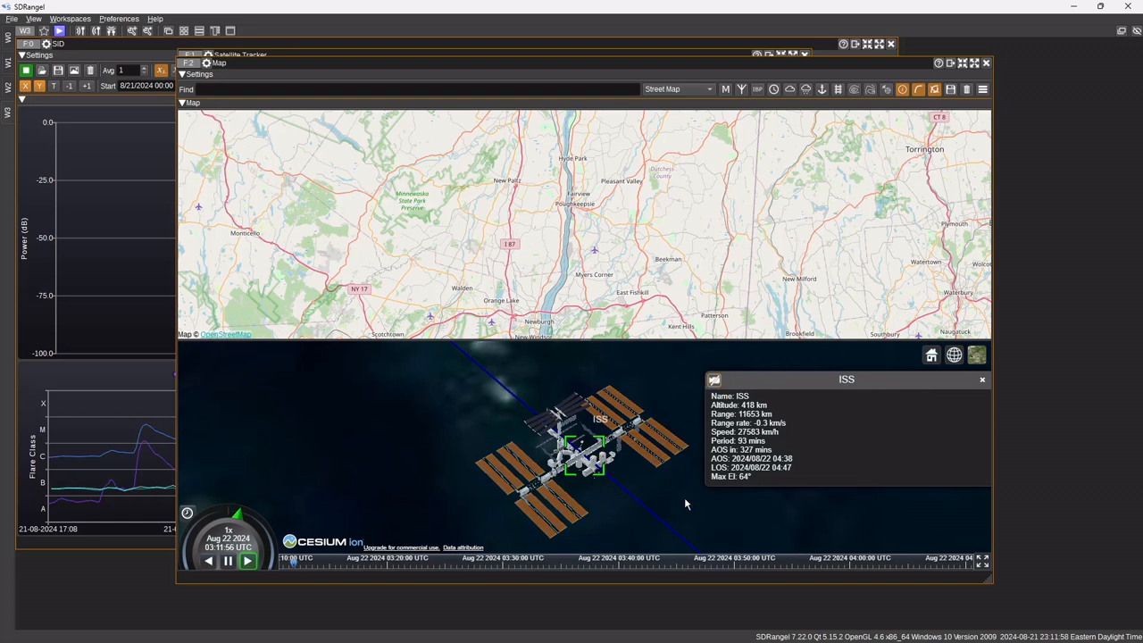
pyautogui.click(981, 379)
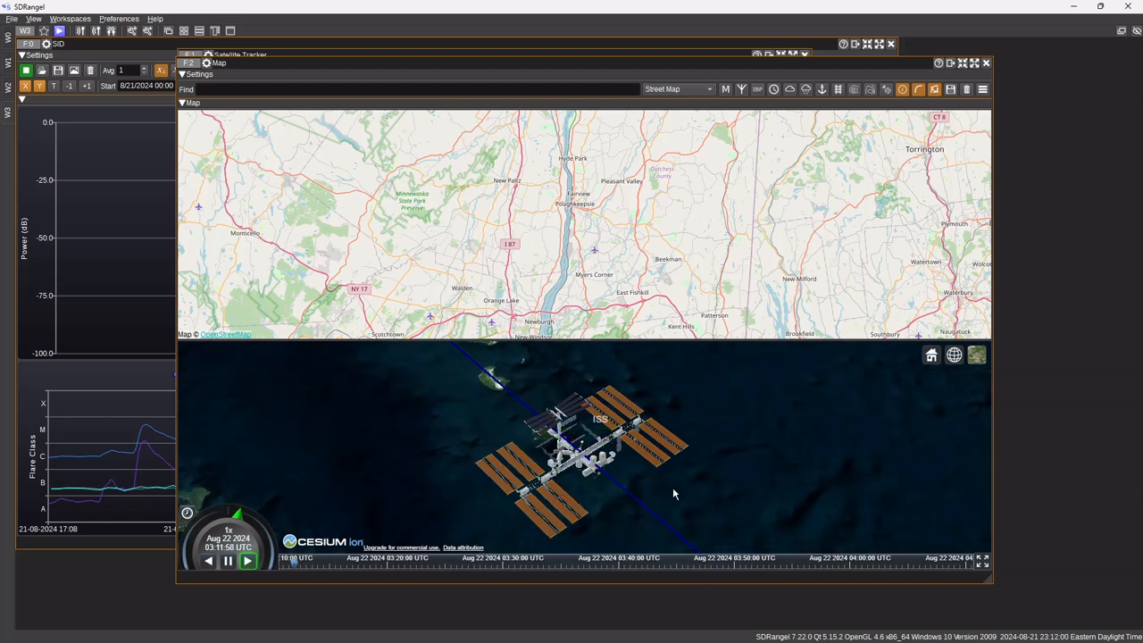
# Step: Collapse the 2D street map, enlarge the Map window, and tilt the 3D view to show the ISS above Earth's horizon
pyautogui.scroll(-3, 696, 495)
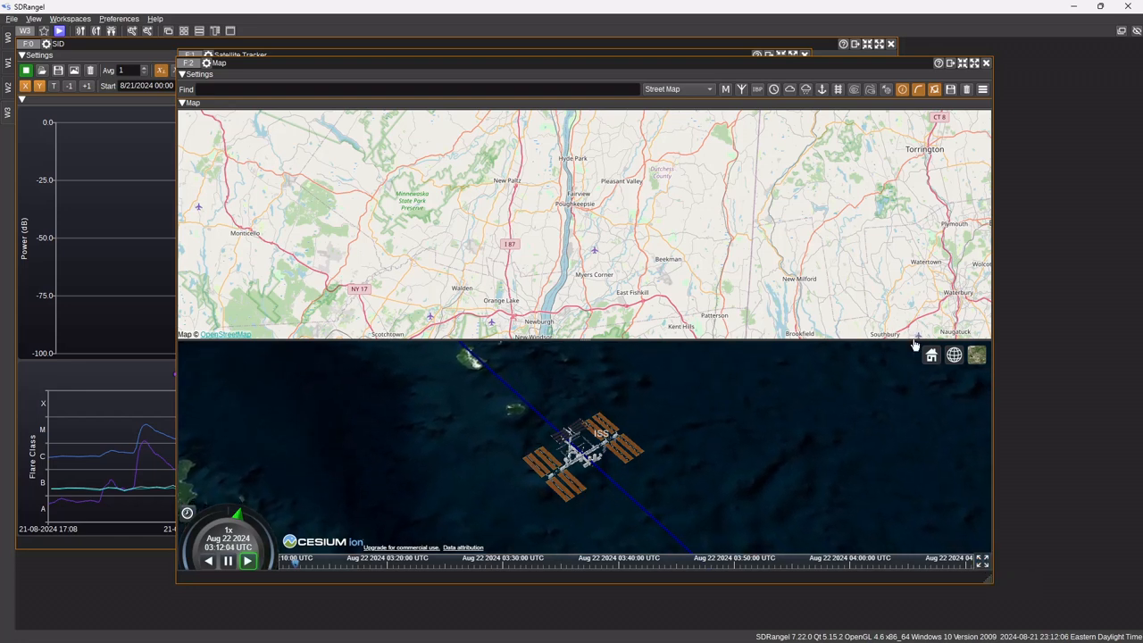
pyautogui.moveTo(895, 341); pyautogui.dragTo(863, 126)
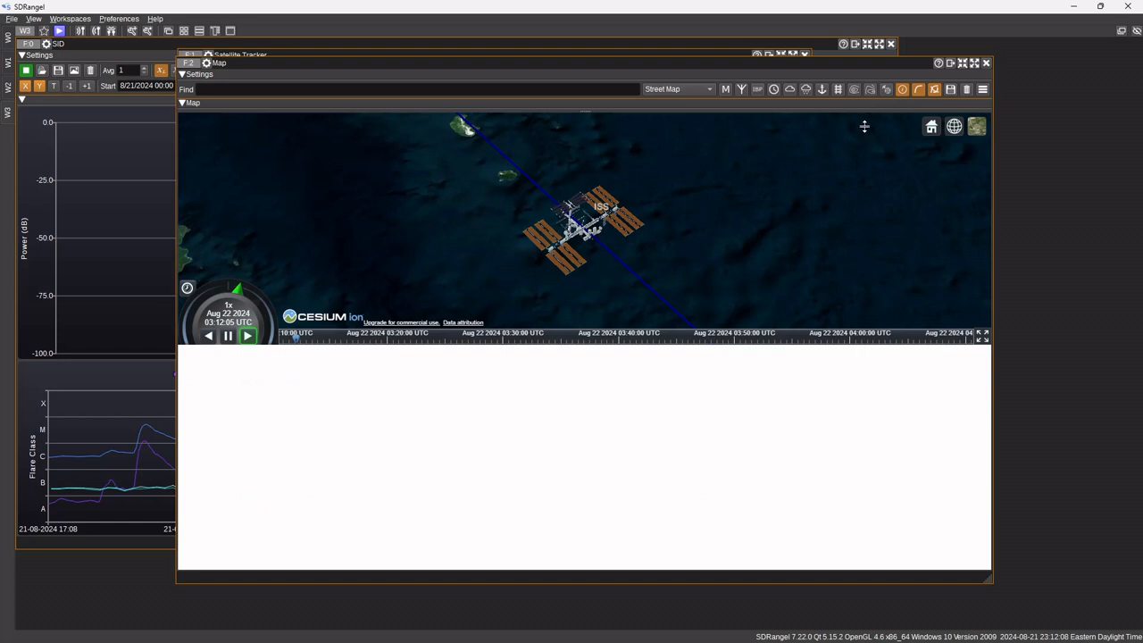
pyautogui.moveTo(991, 580); pyautogui.dragTo(1064, 637)
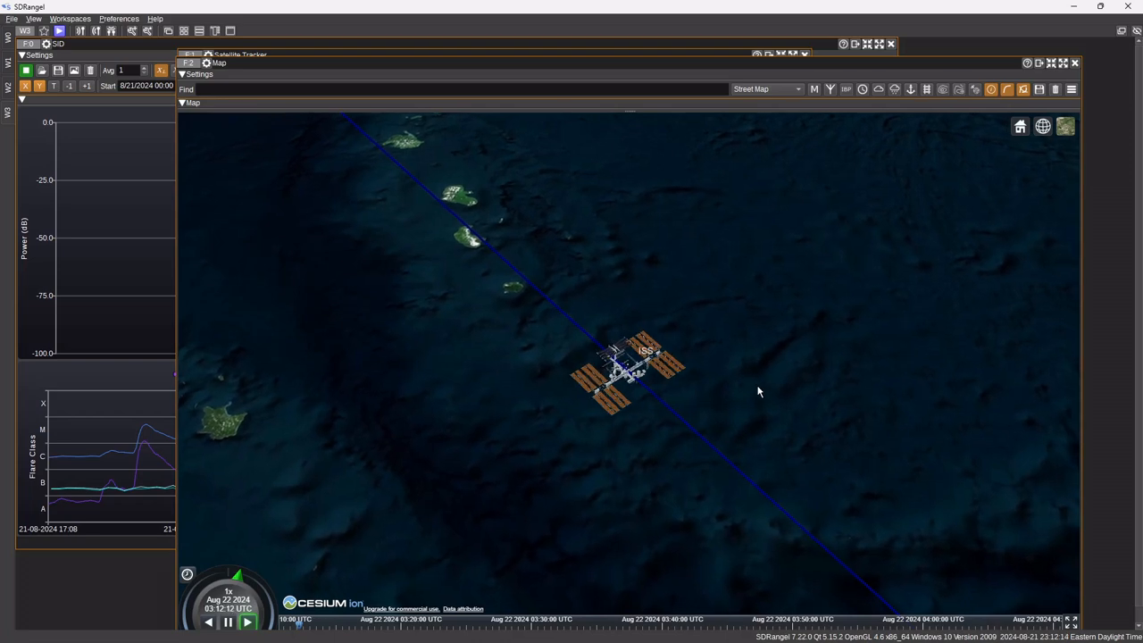
pyautogui.moveTo(810, 428); pyautogui.dragTo(802, 390)
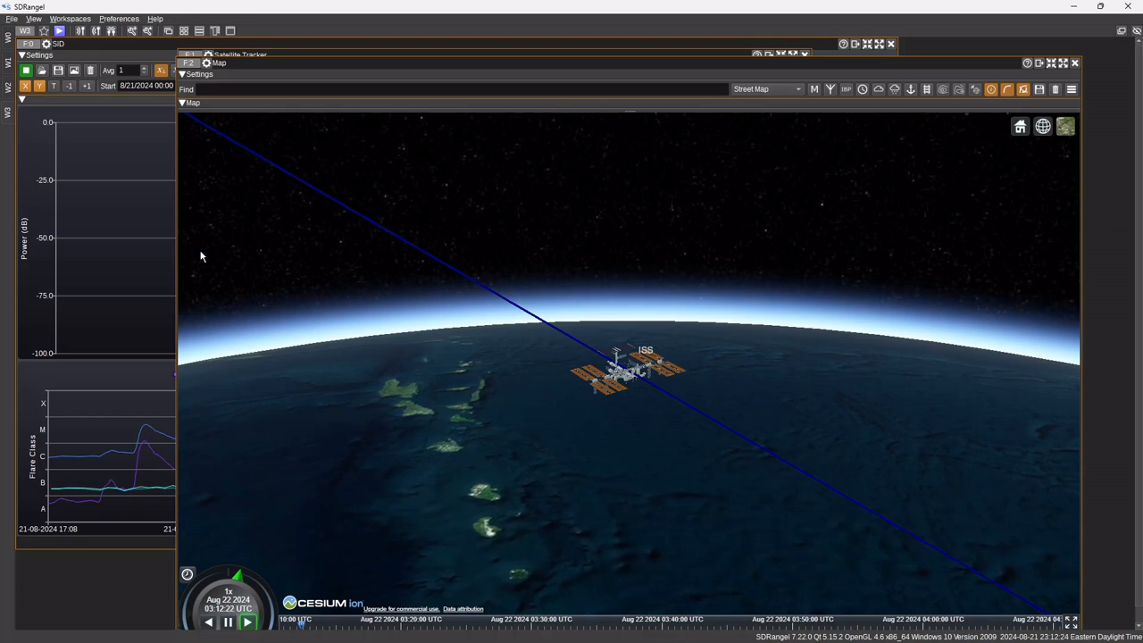
# Step: Switch to workspace W0 with the RTL-SDR device and look over the available preference options
pyautogui.click(11, 91)
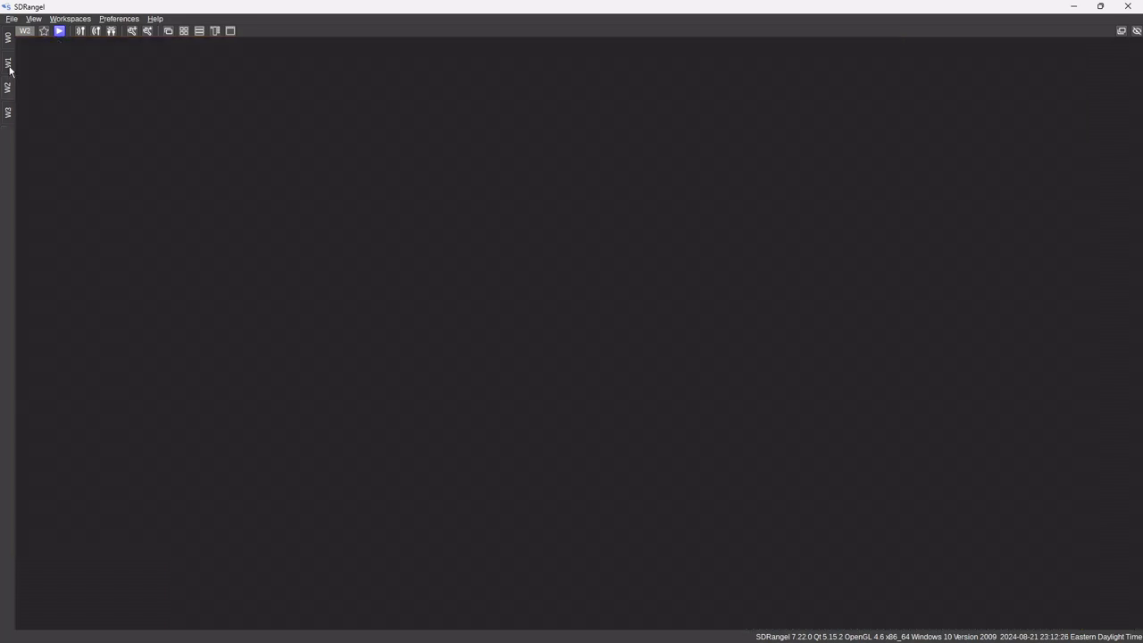
pyautogui.click(9, 67)
pyautogui.click(8, 38)
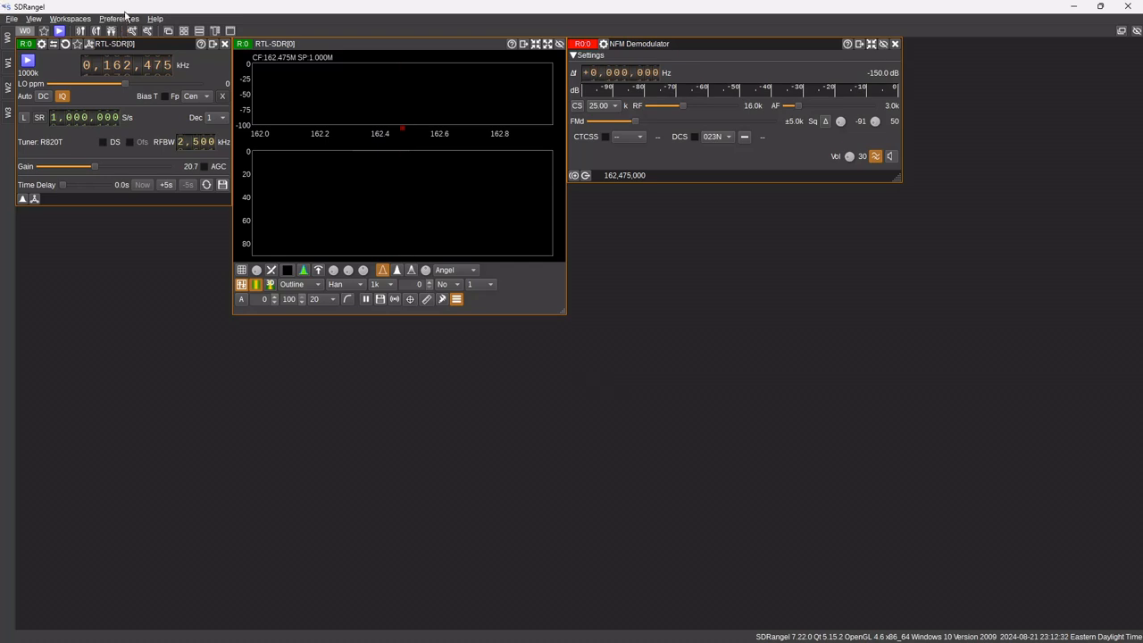
pyautogui.click(125, 19)
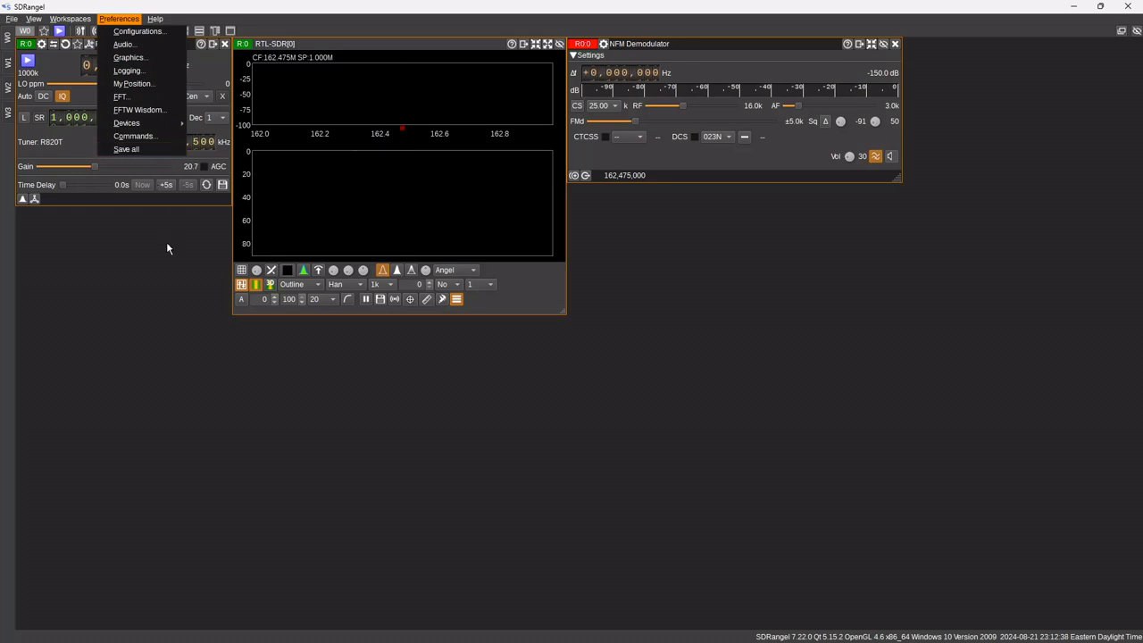
pyautogui.click(166, 289)
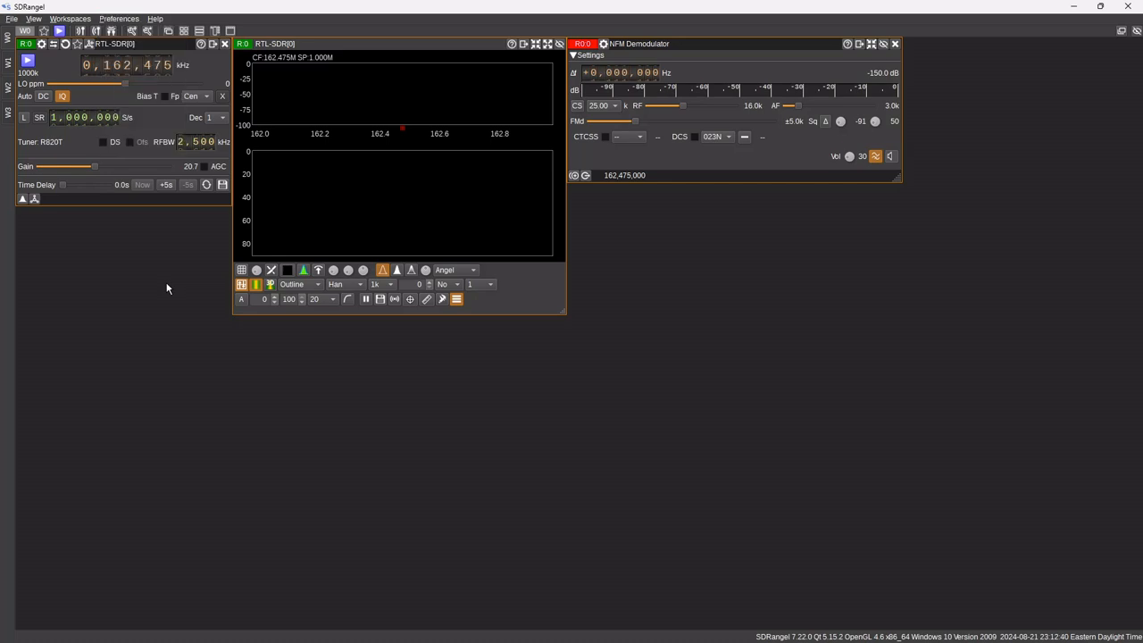